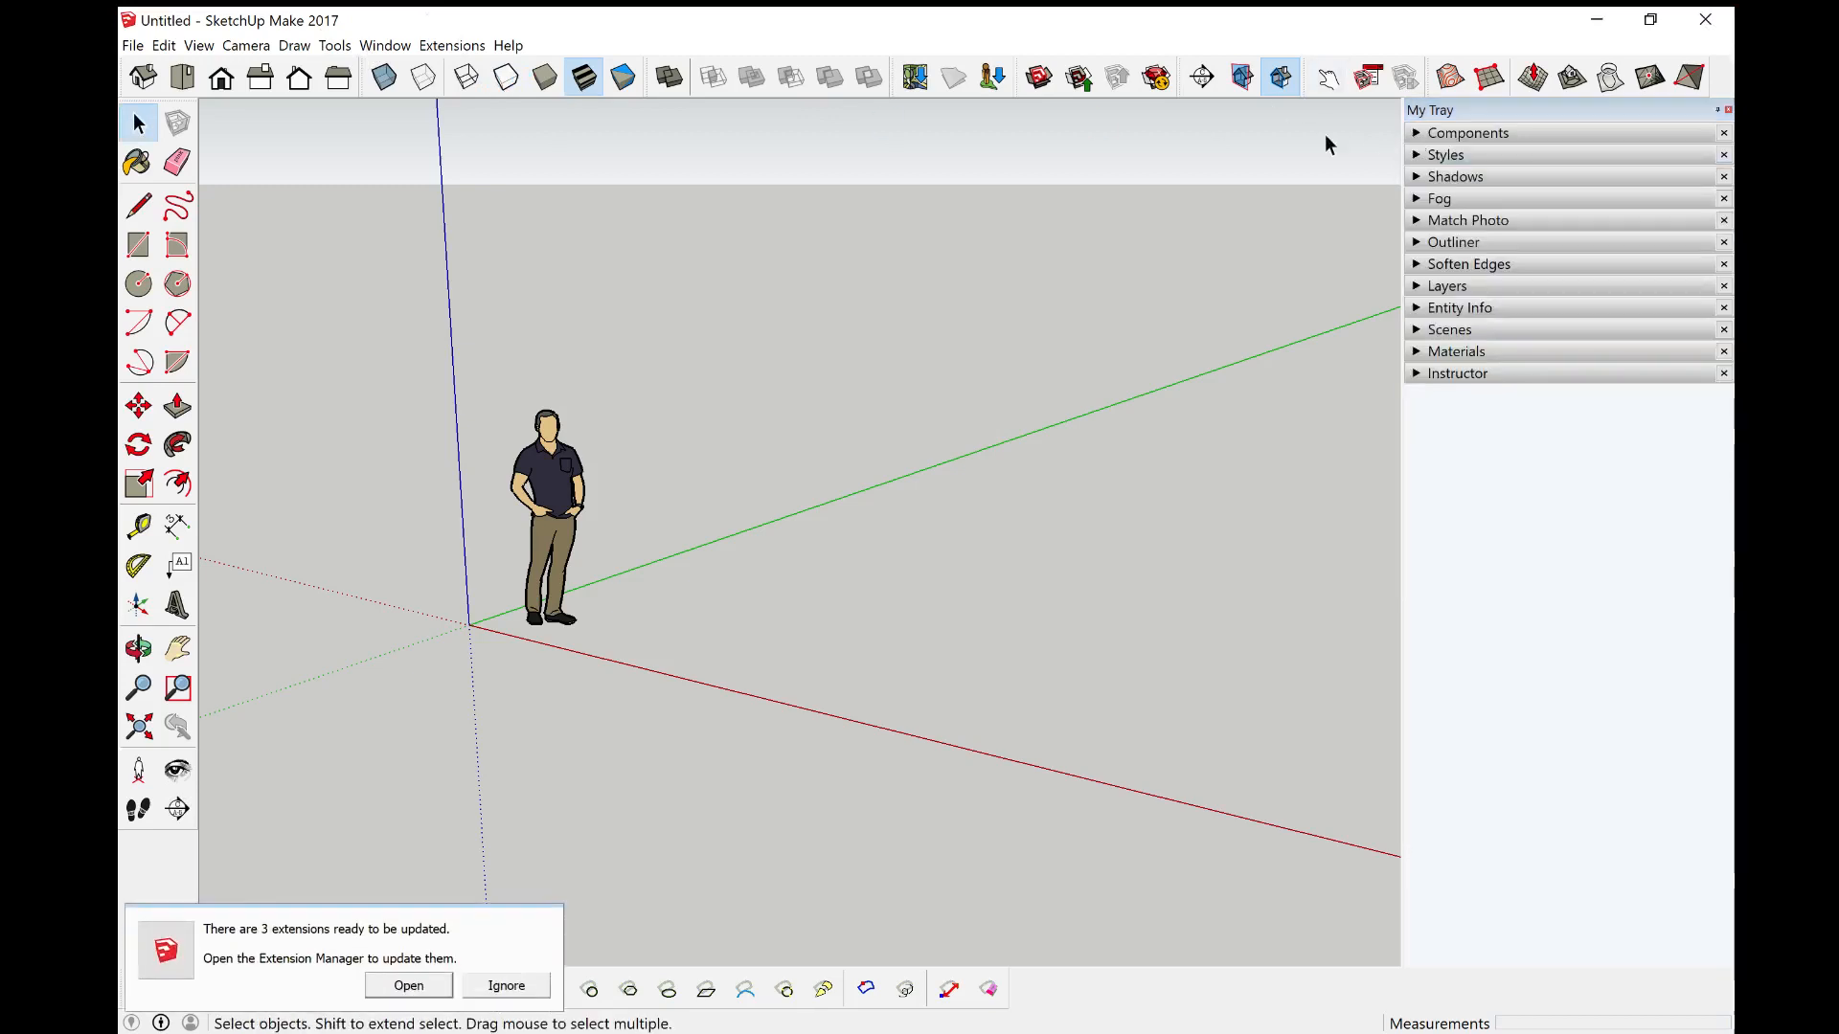
Step: Open the Toolbars dialog, scroll through the list of available toolbars, and close it
left_click(199, 46)
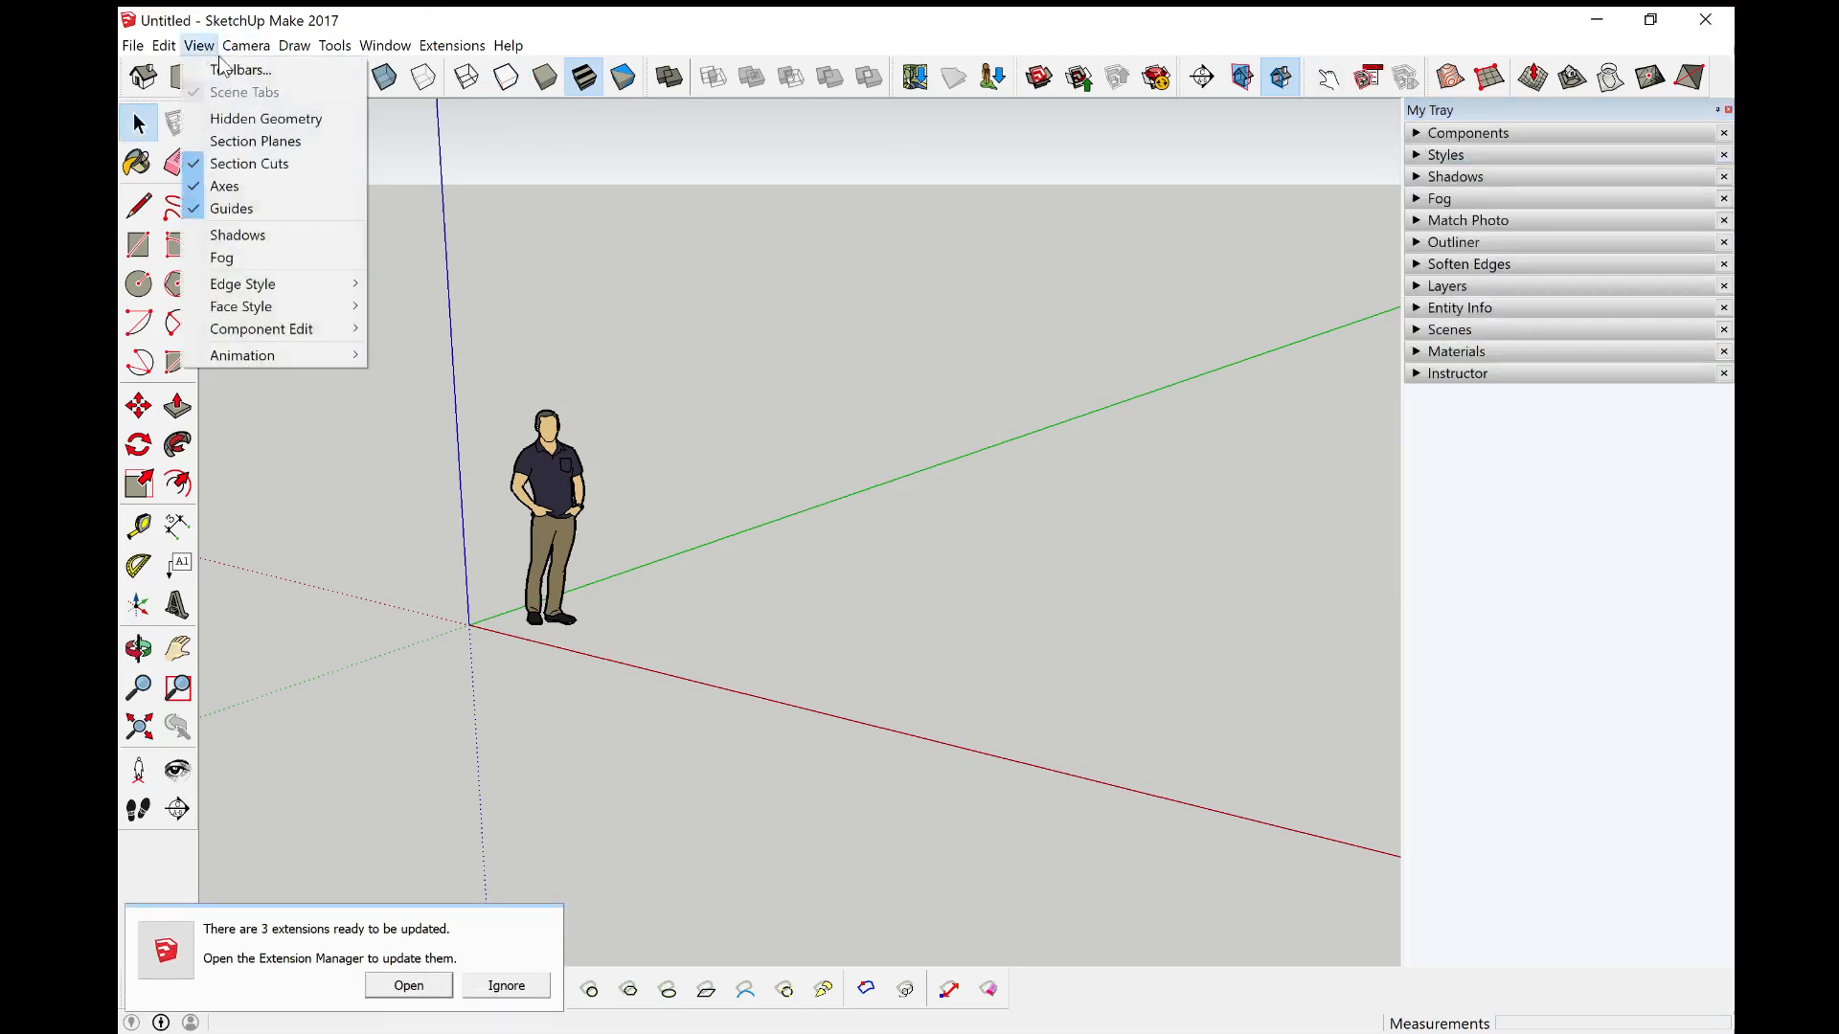
left_click(229, 67)
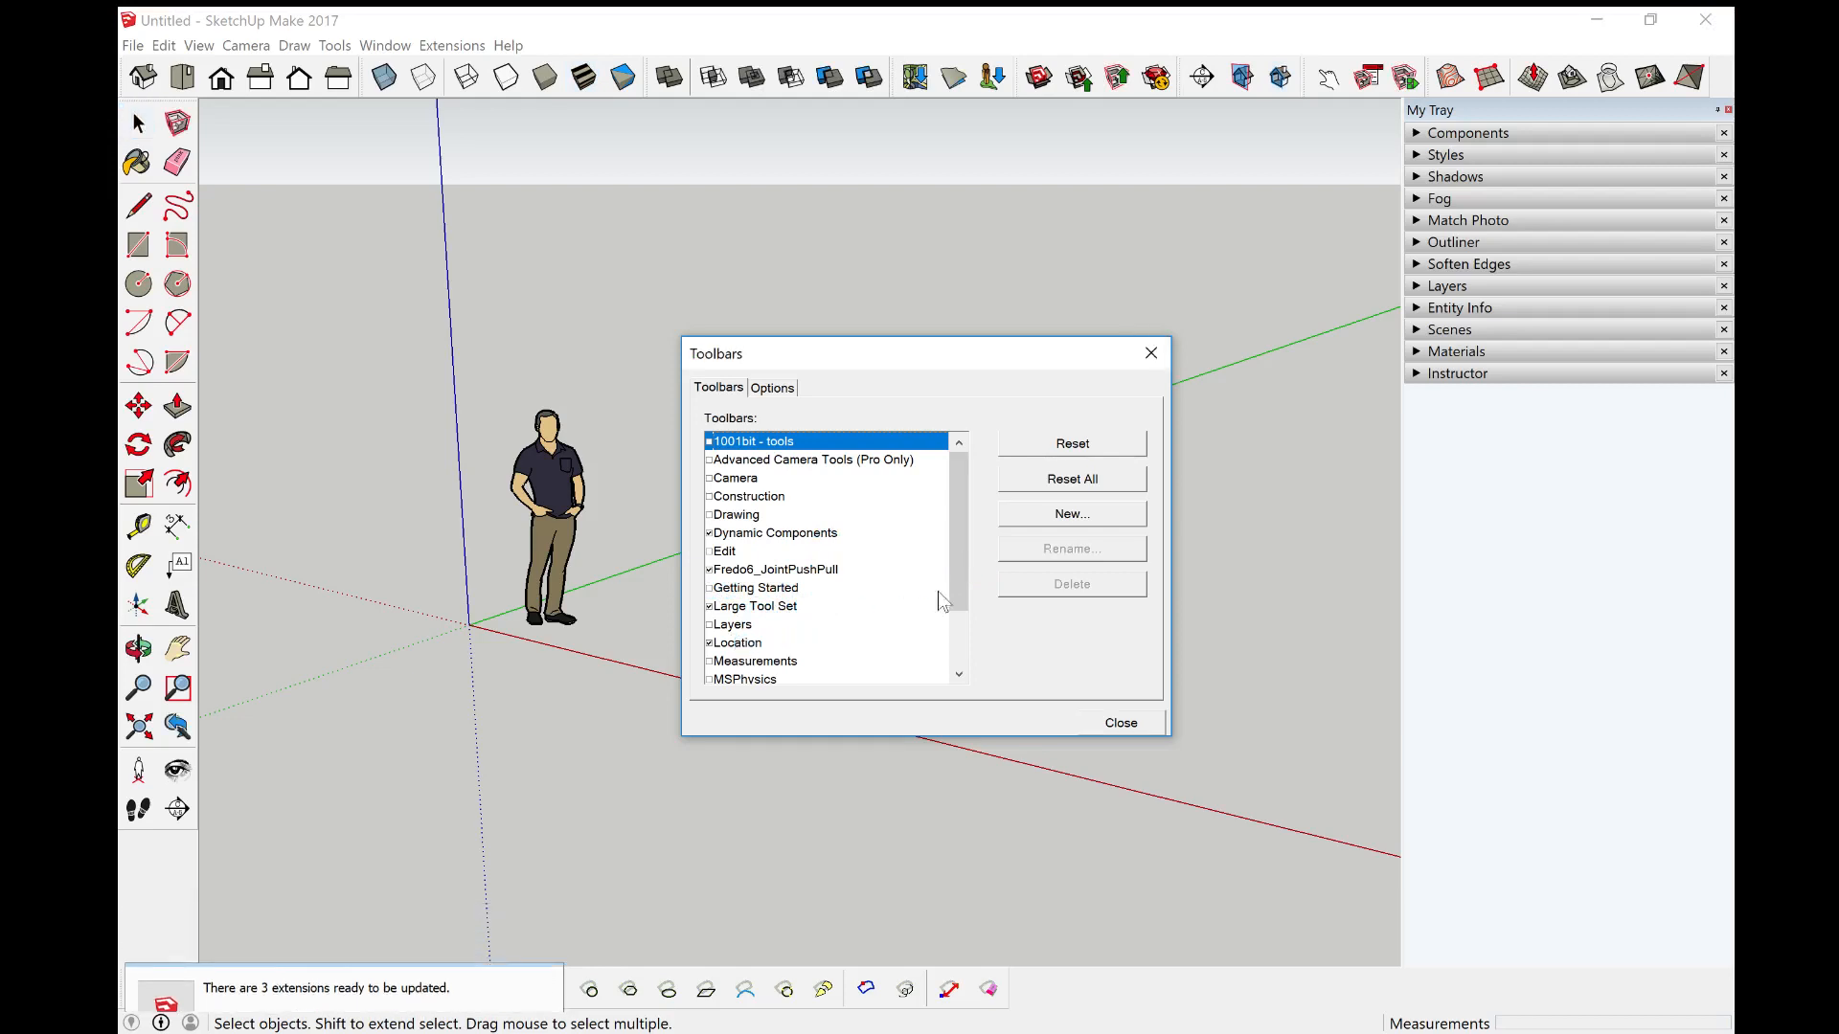
left_click_drag(956, 583, 954, 668)
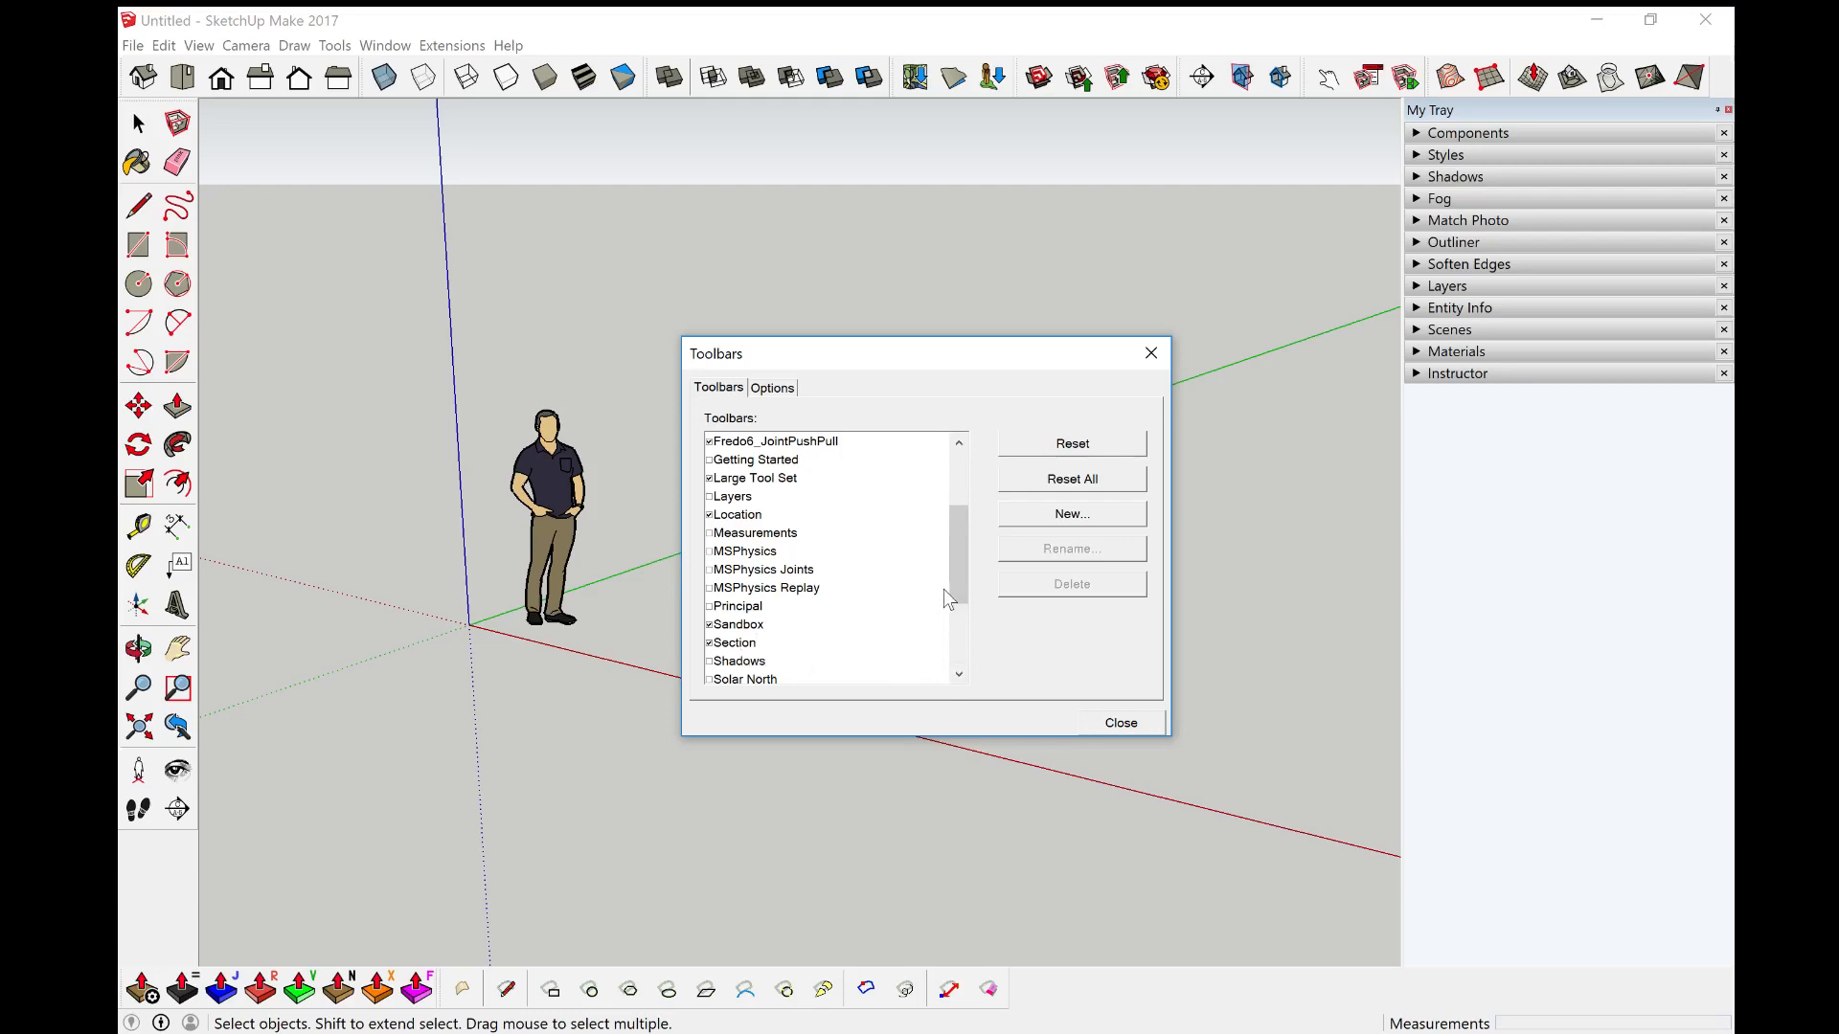
left_click_drag(946, 589, 958, 673)
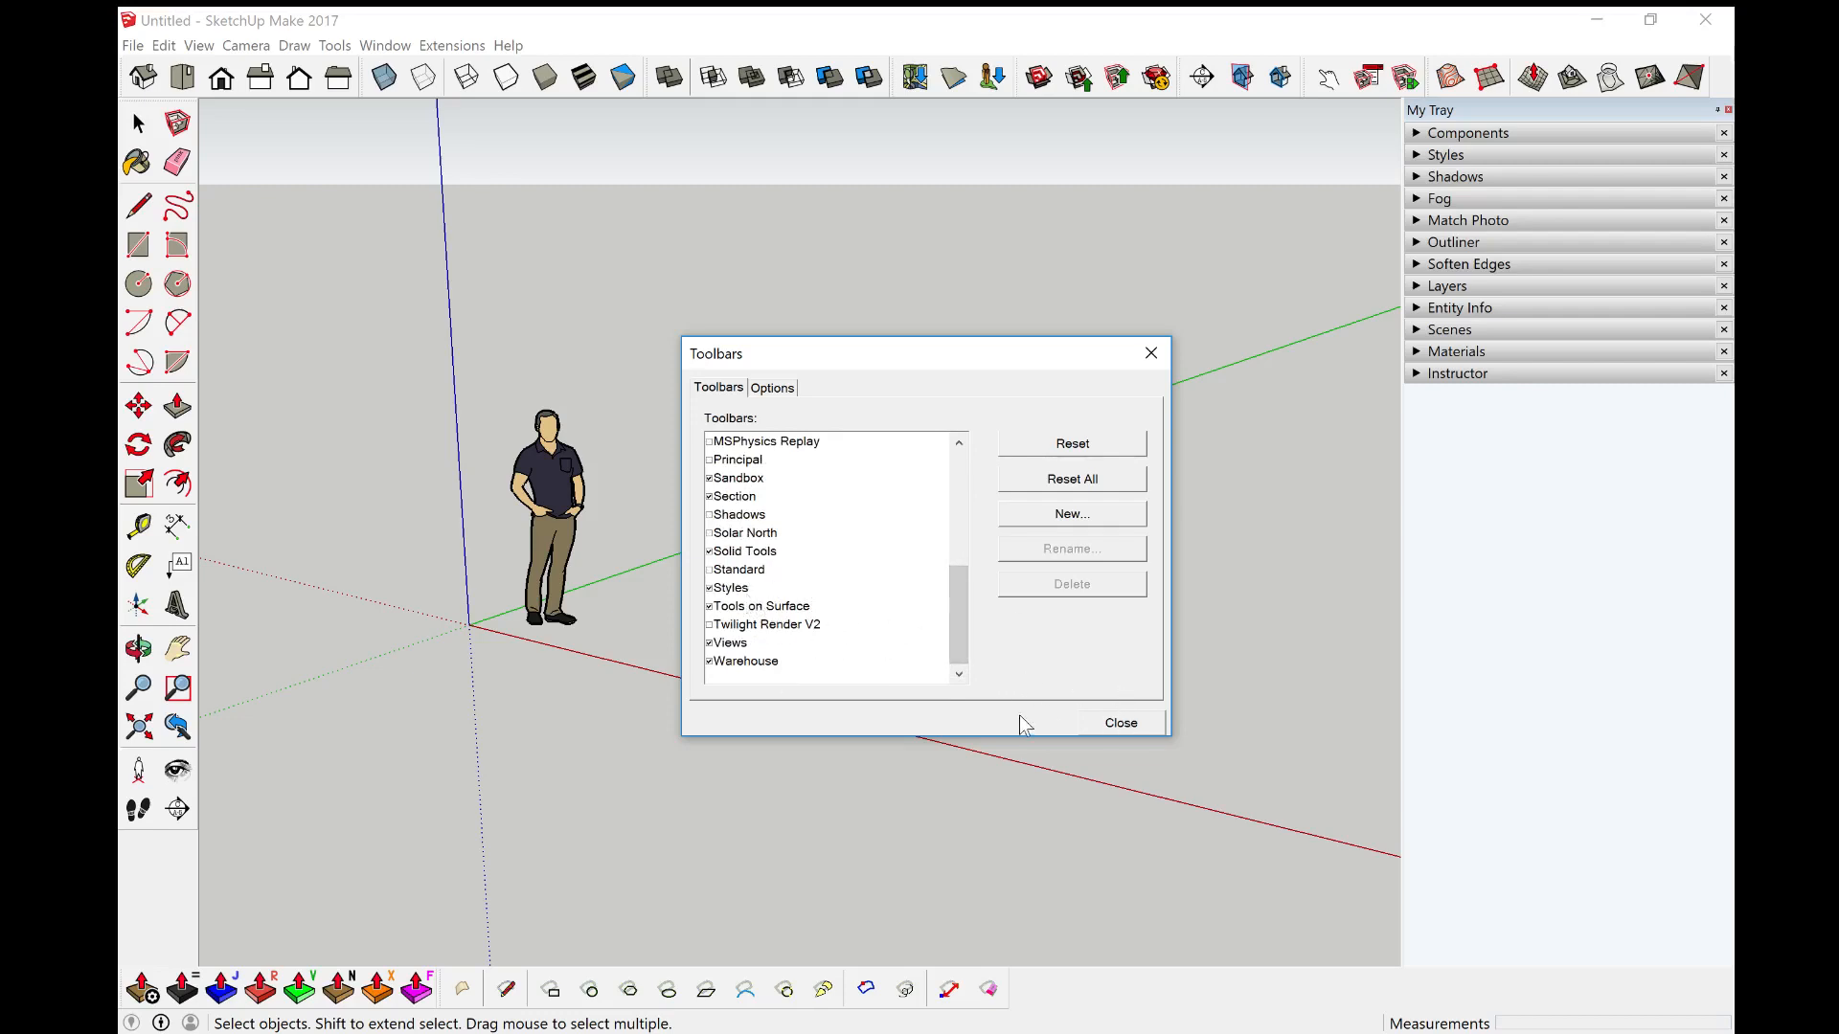
left_click(1111, 720)
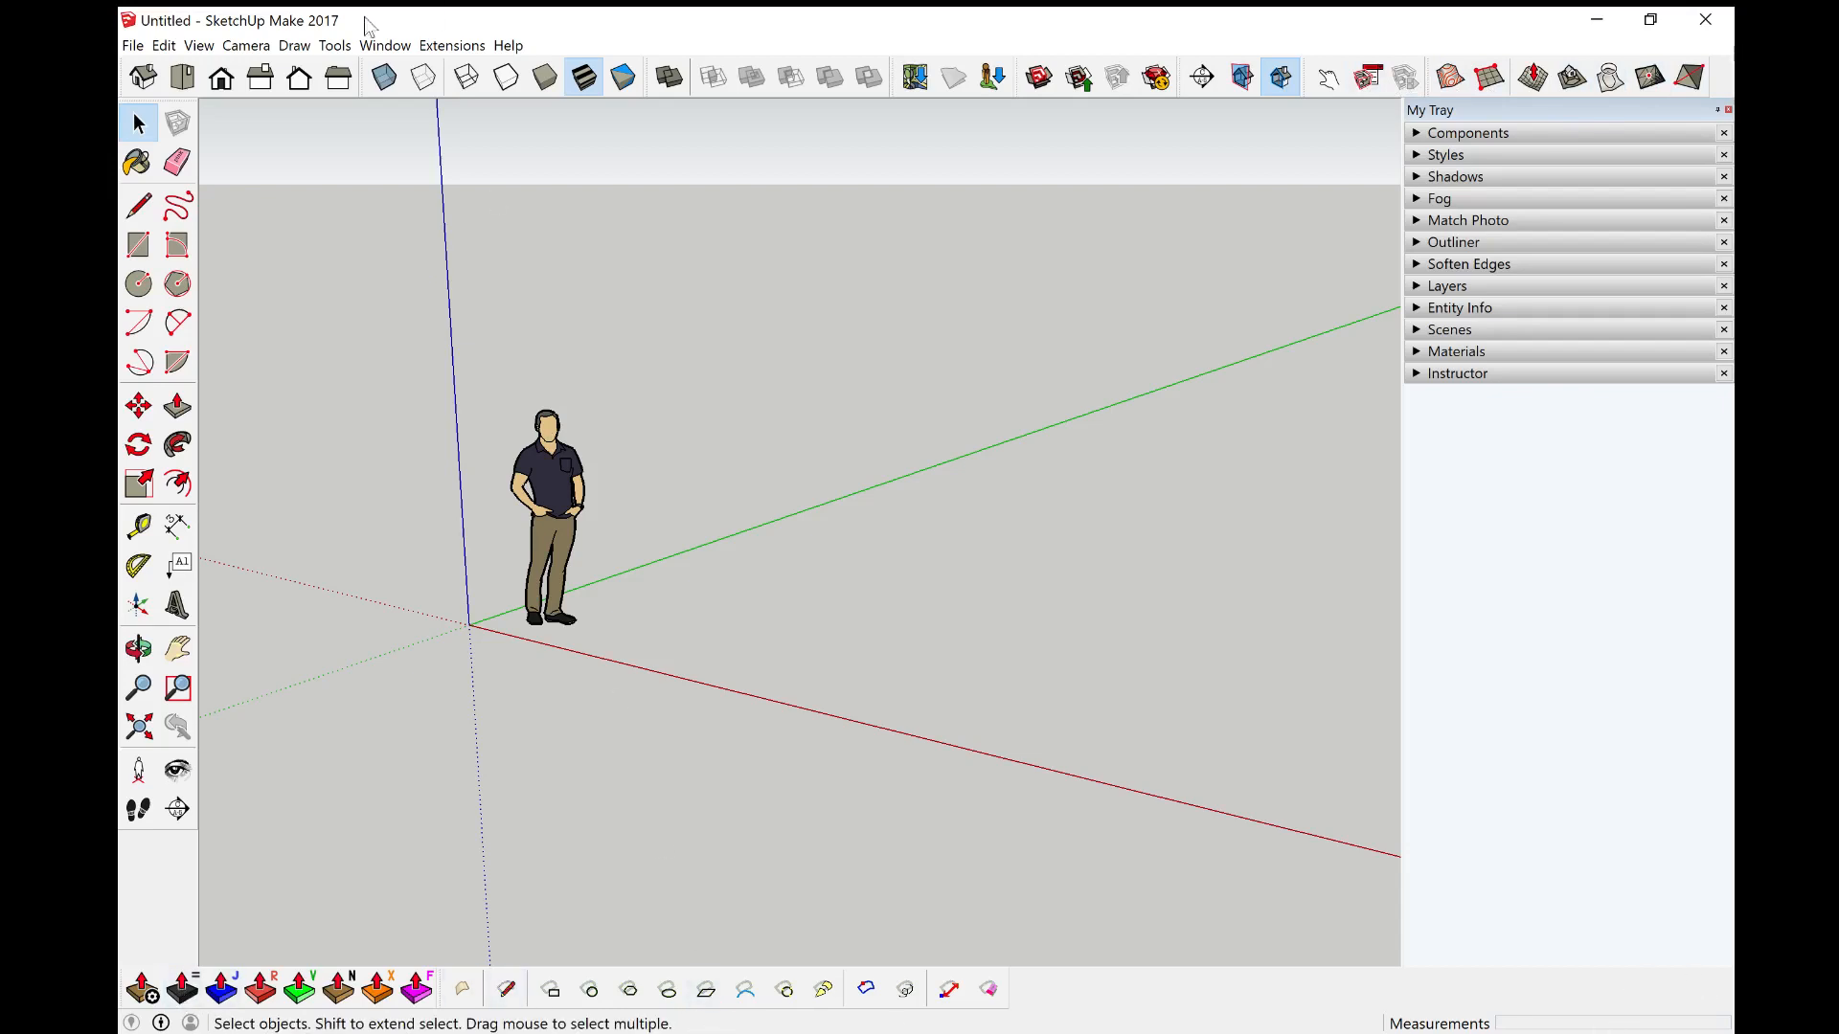
left_click(388, 48)
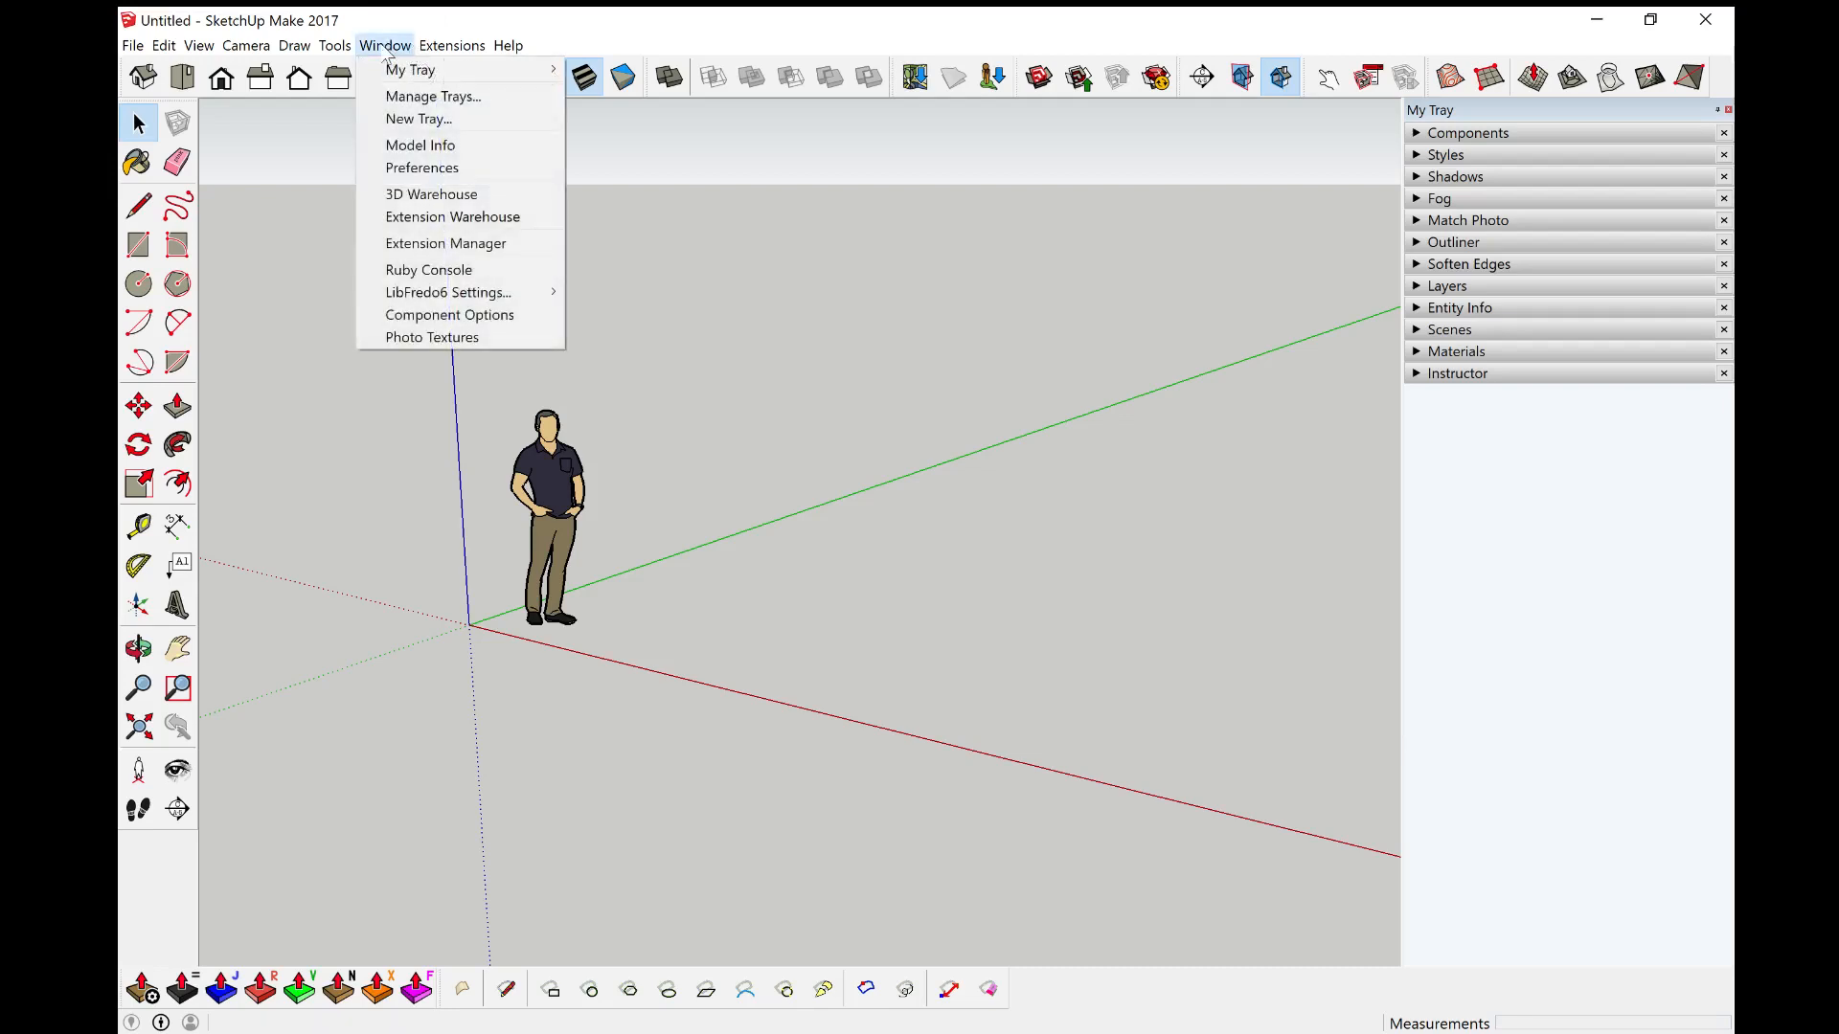
mouse_move(429, 77)
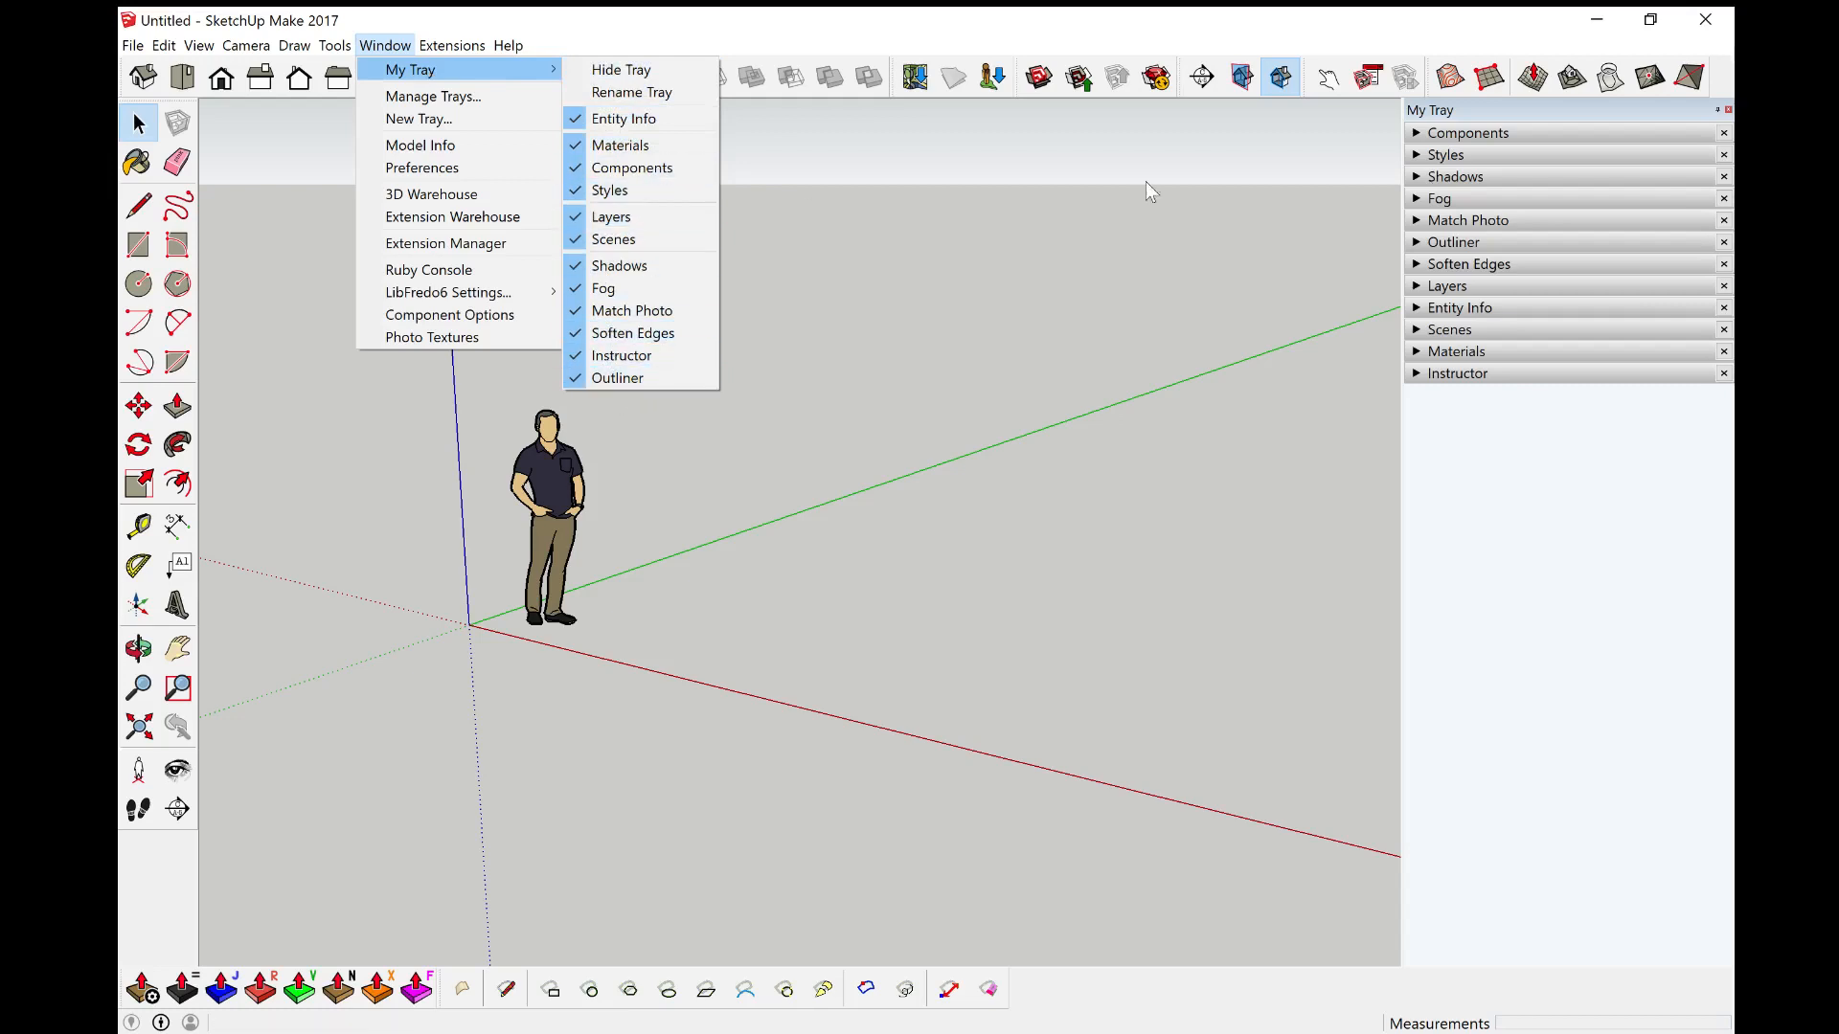
left_click(844, 184)
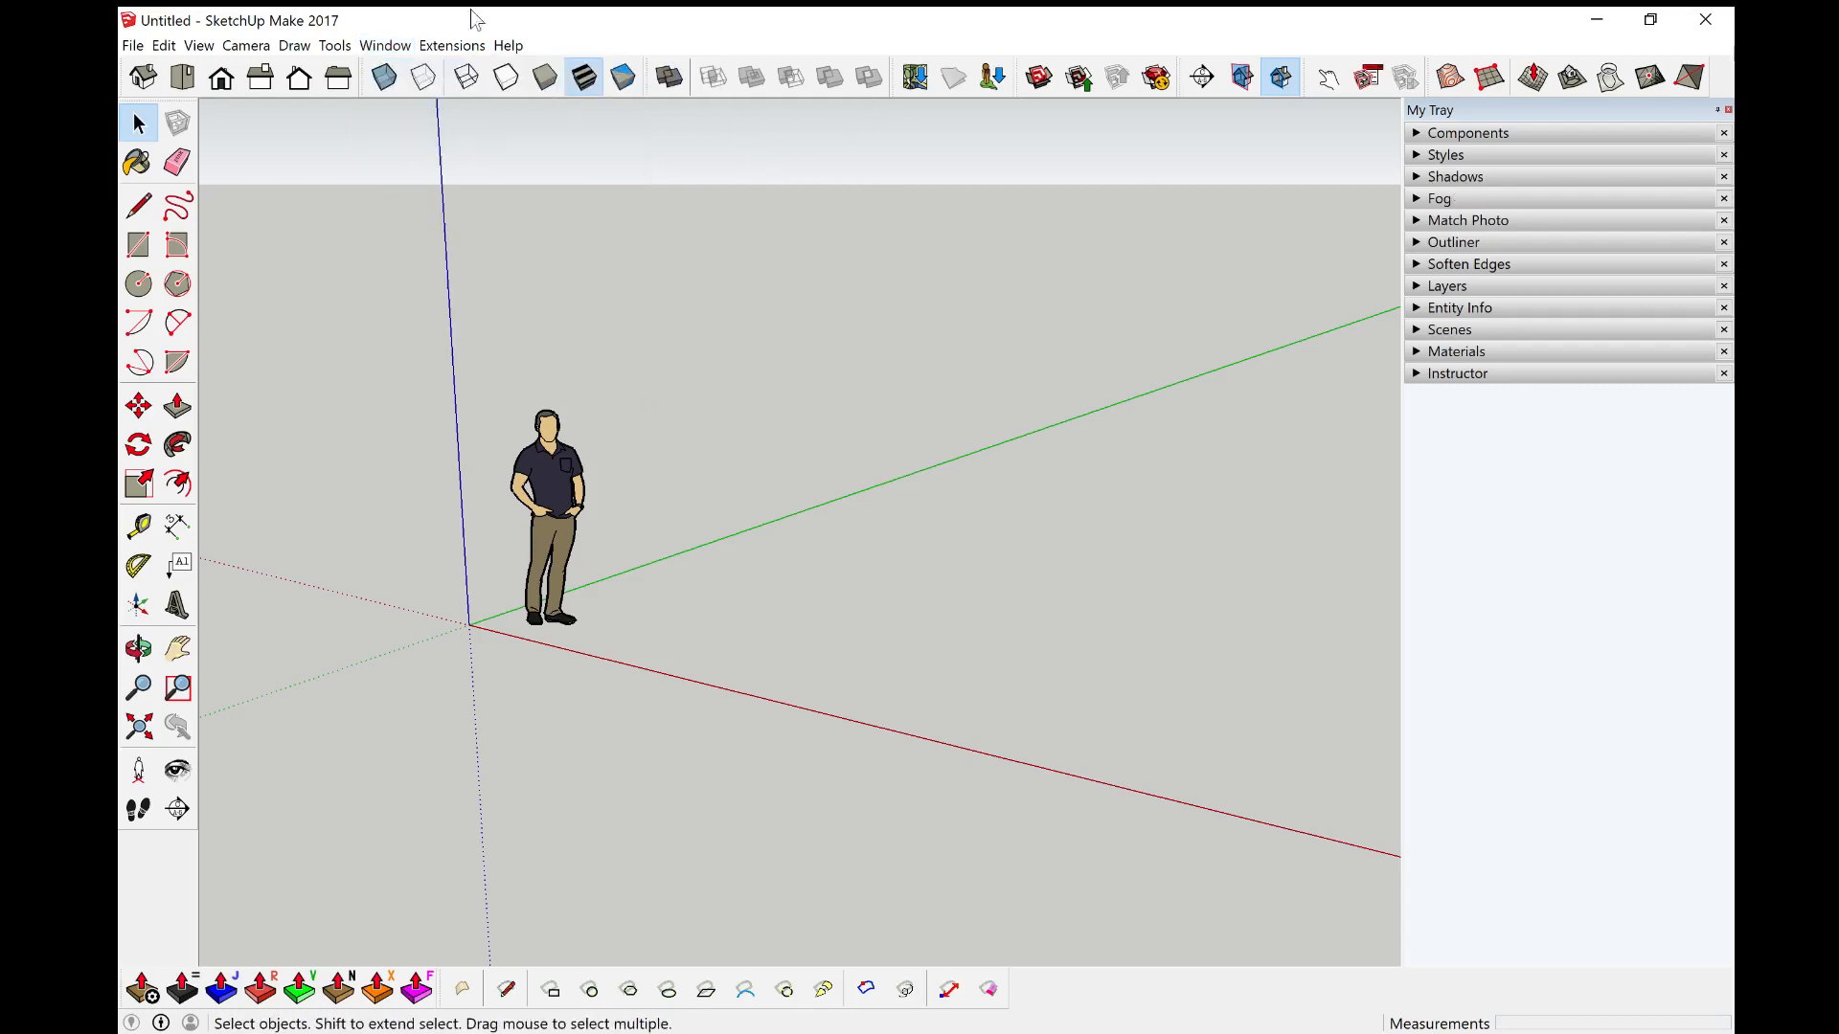
left_click(456, 50)
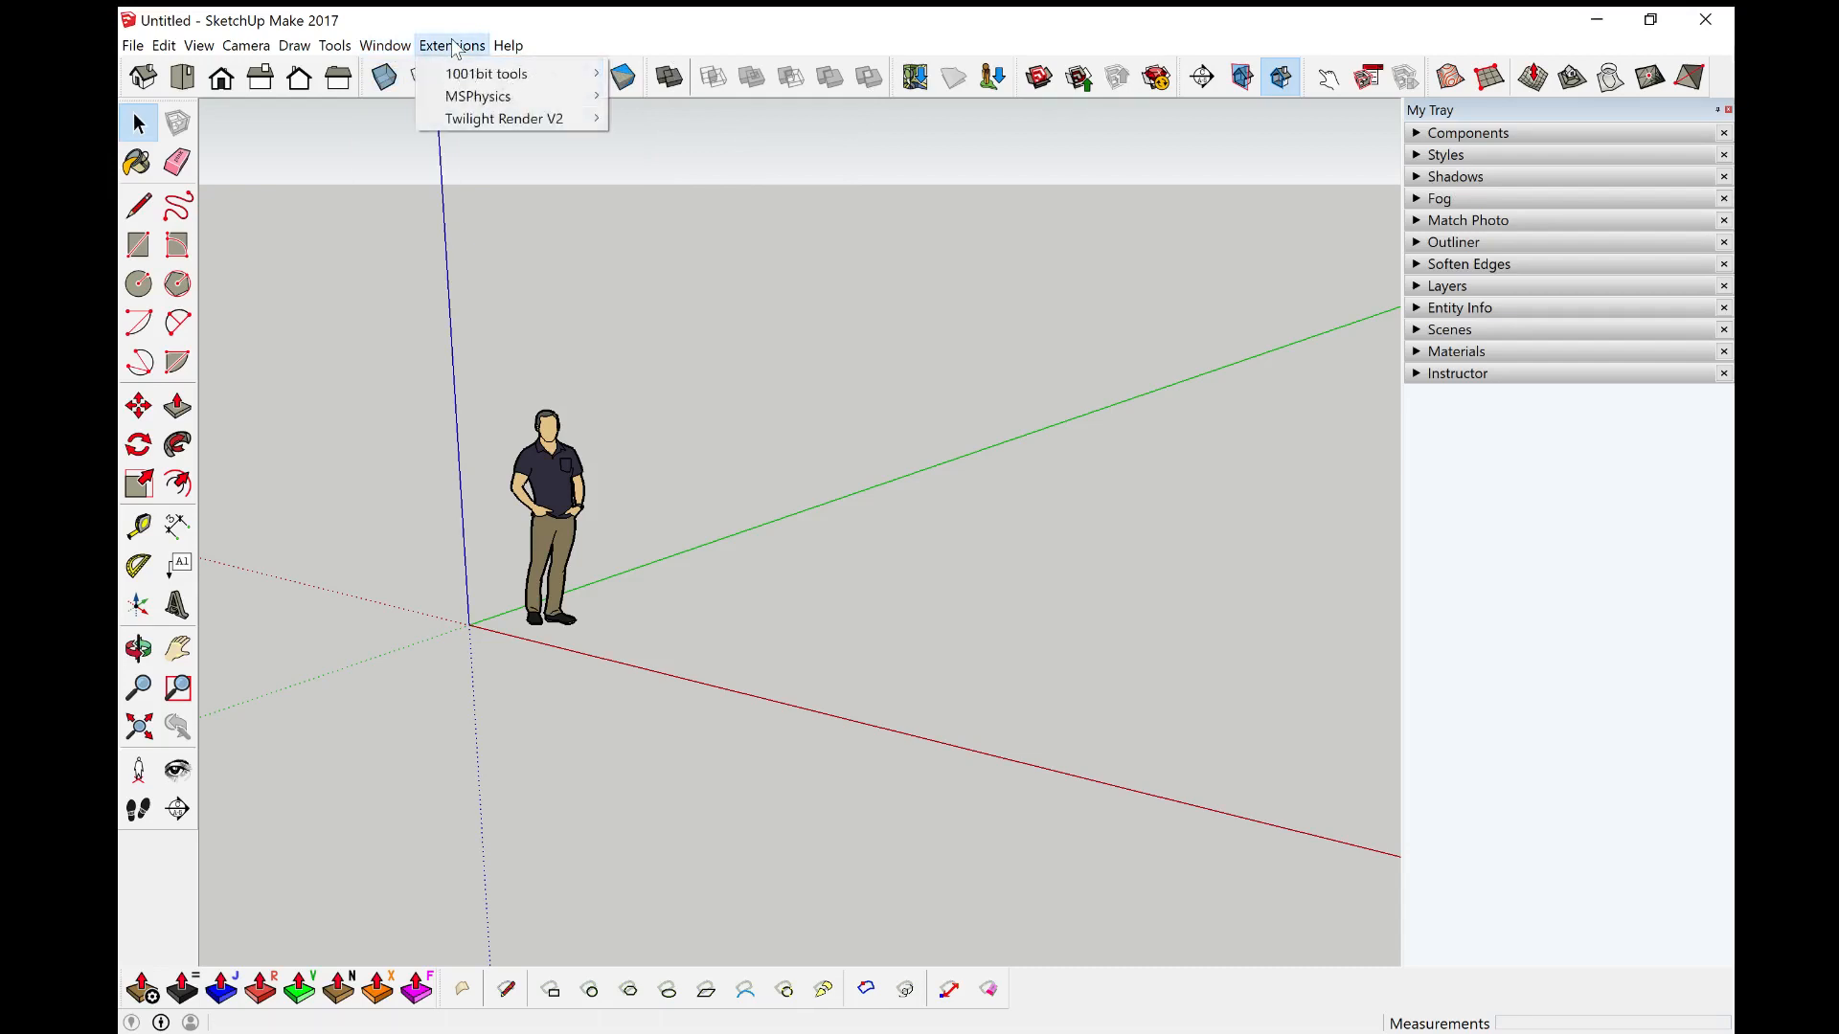
mouse_move(401, 50)
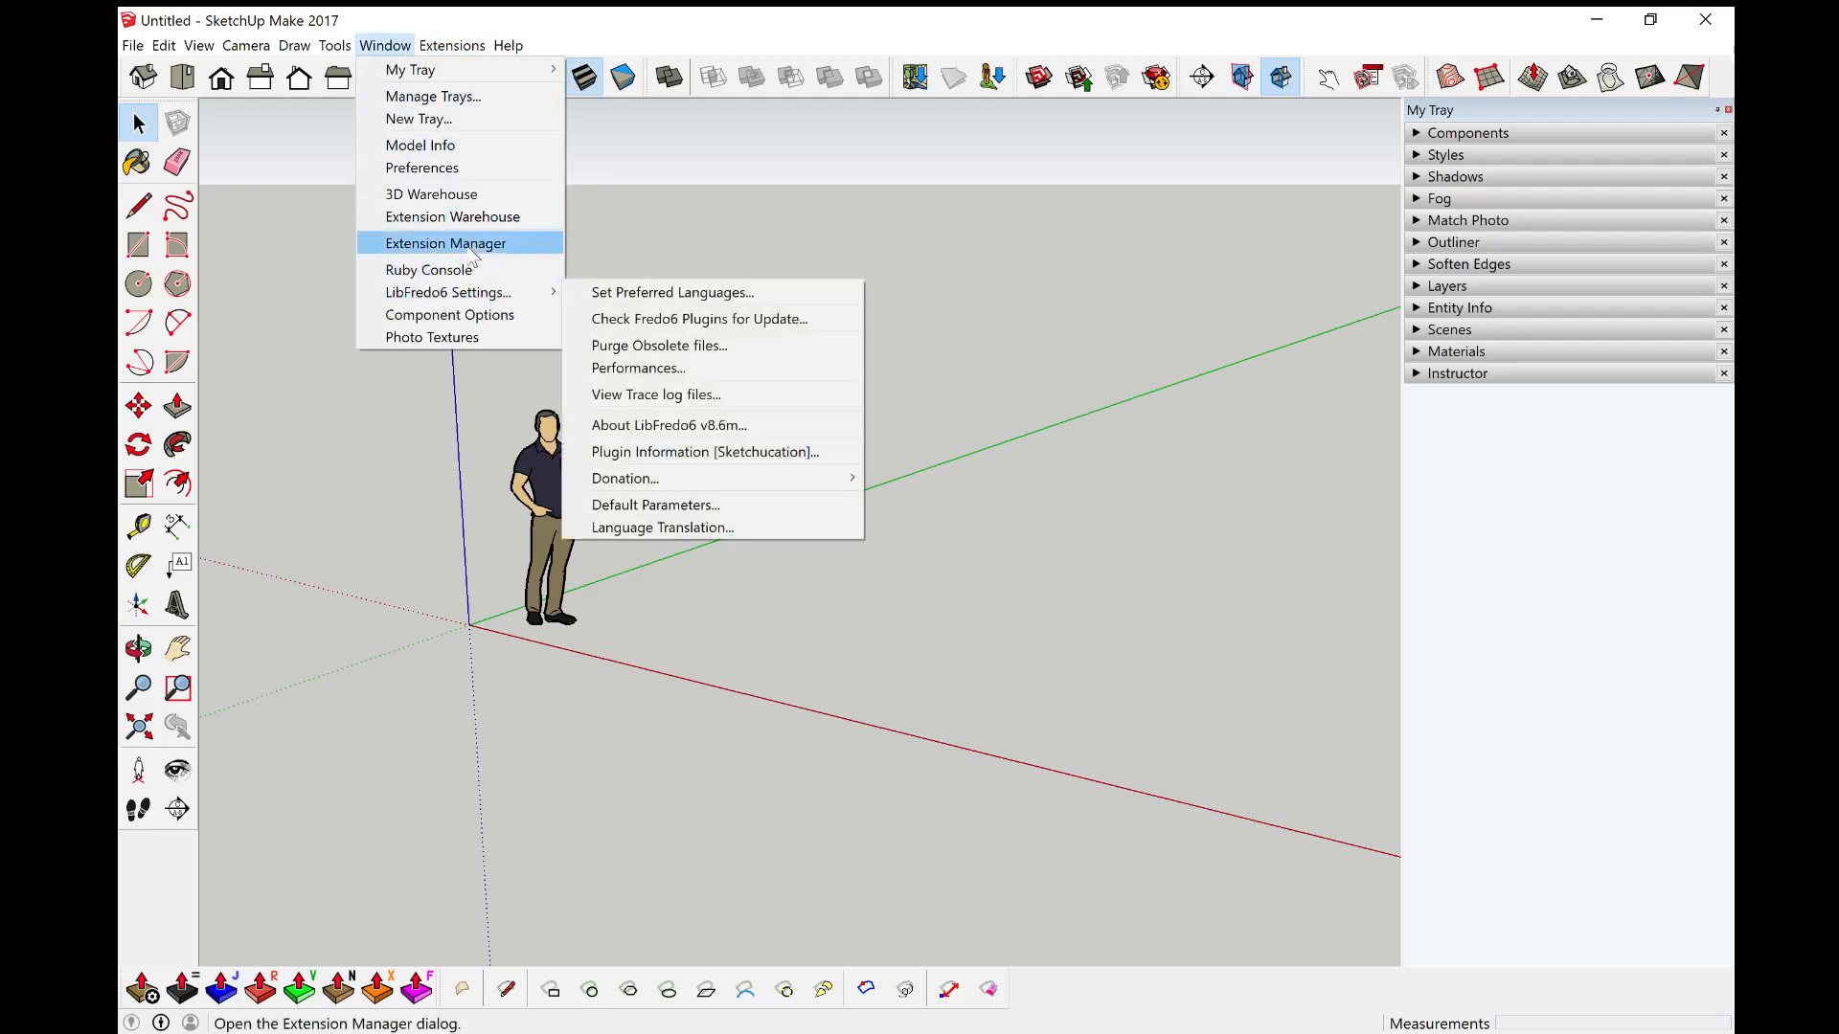
Step: Open Model Info's Units page, change the angle snapping increment, and close the dialog
left_click(480, 149)
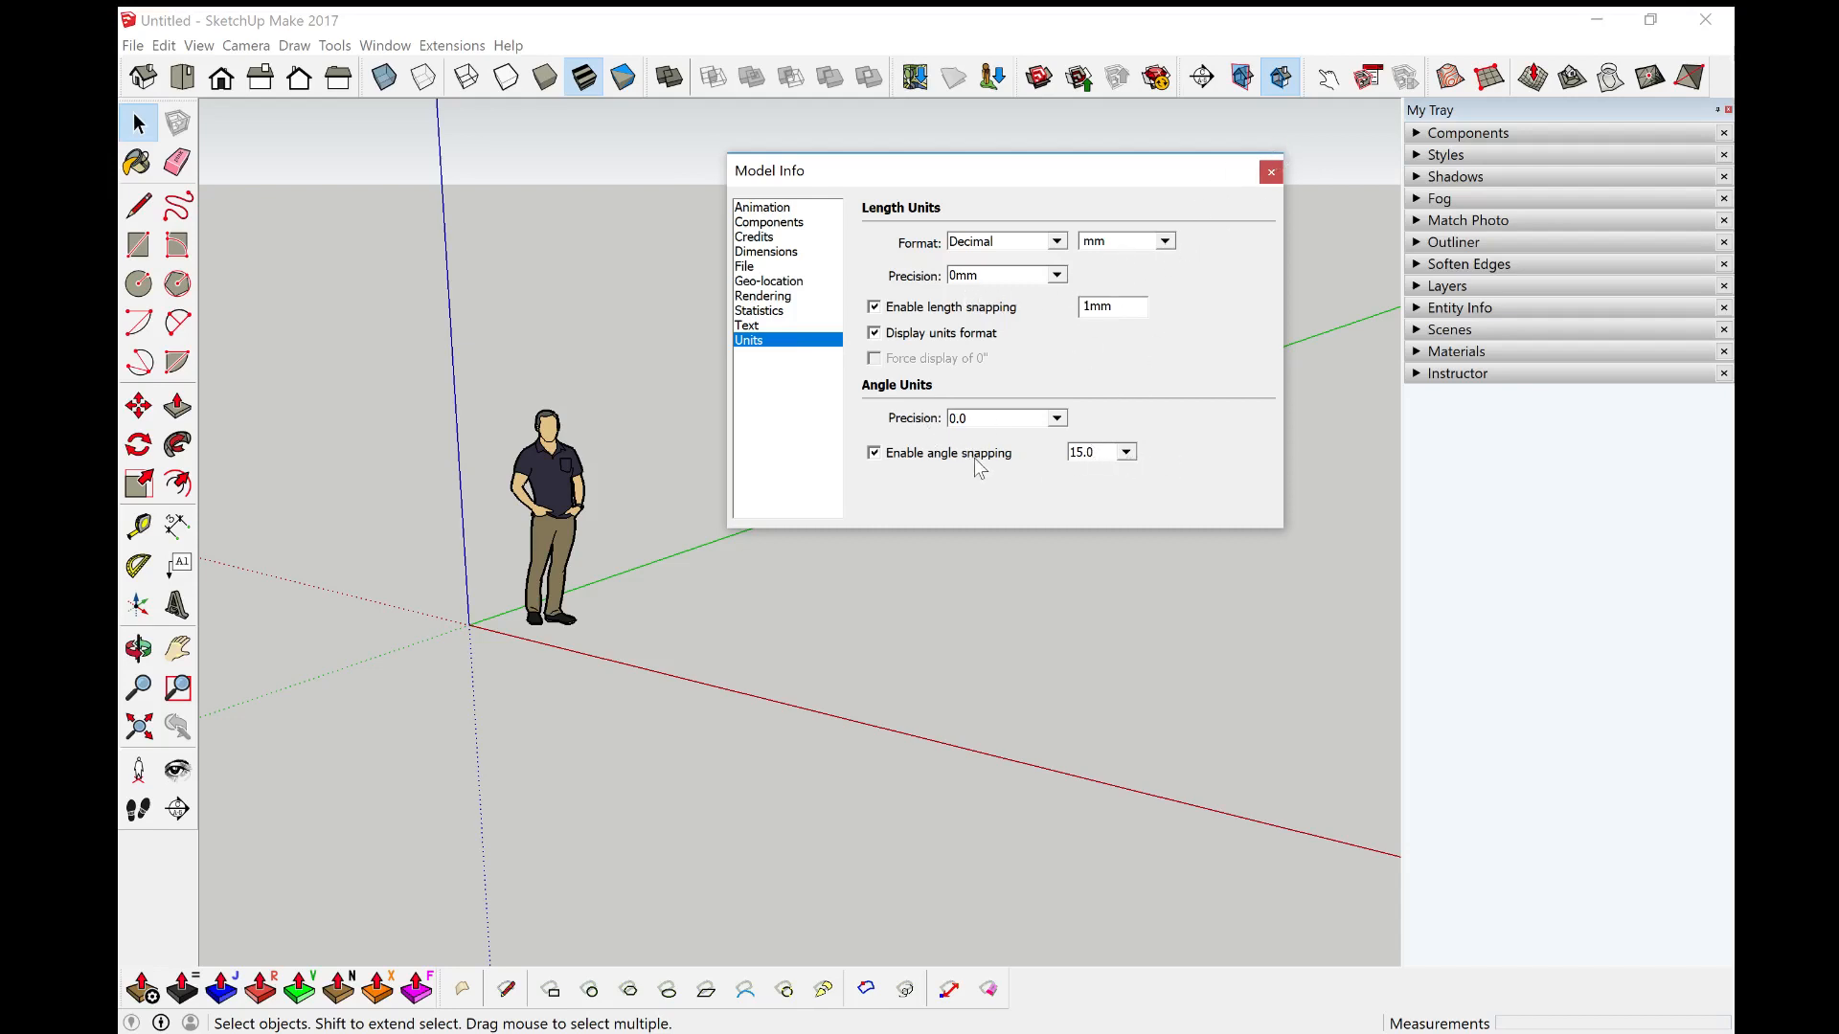
left_click(1128, 452)
left_click(1100, 481)
left_click(1270, 174)
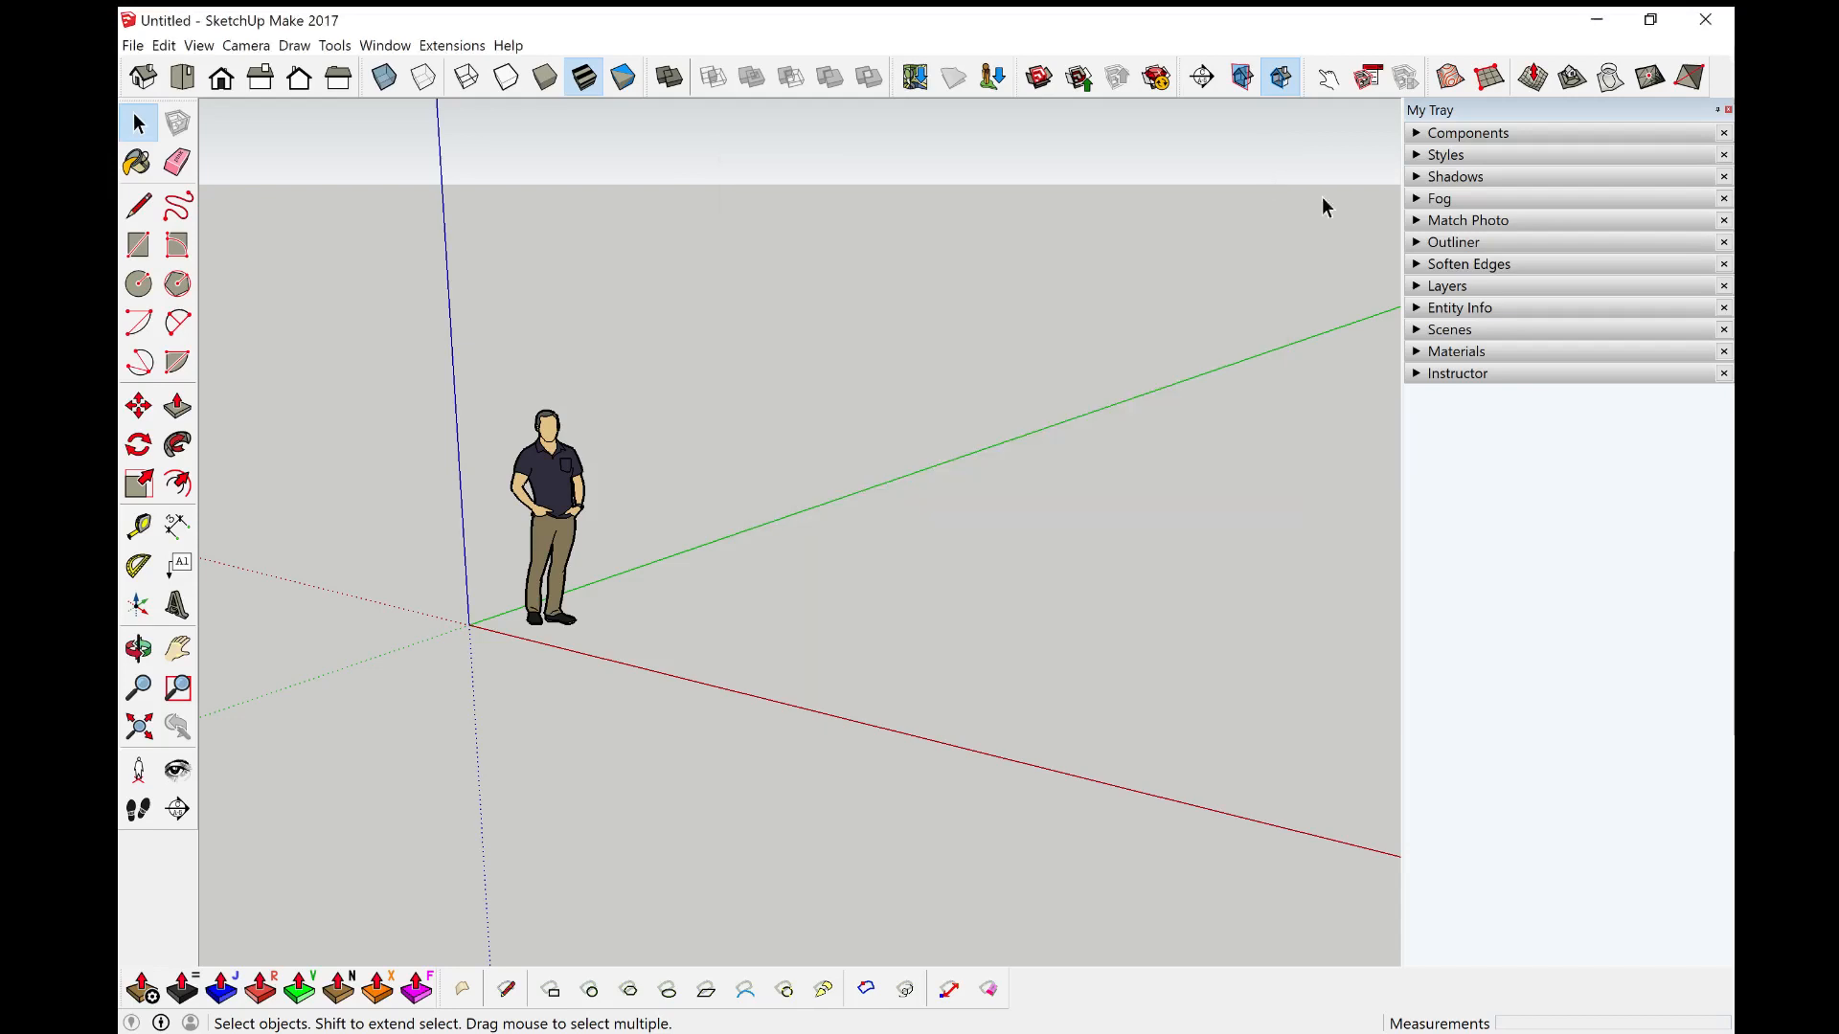
Step: Turn off Profiles in the current style's edge settings and collapse the Styles panel
left_click(1428, 159)
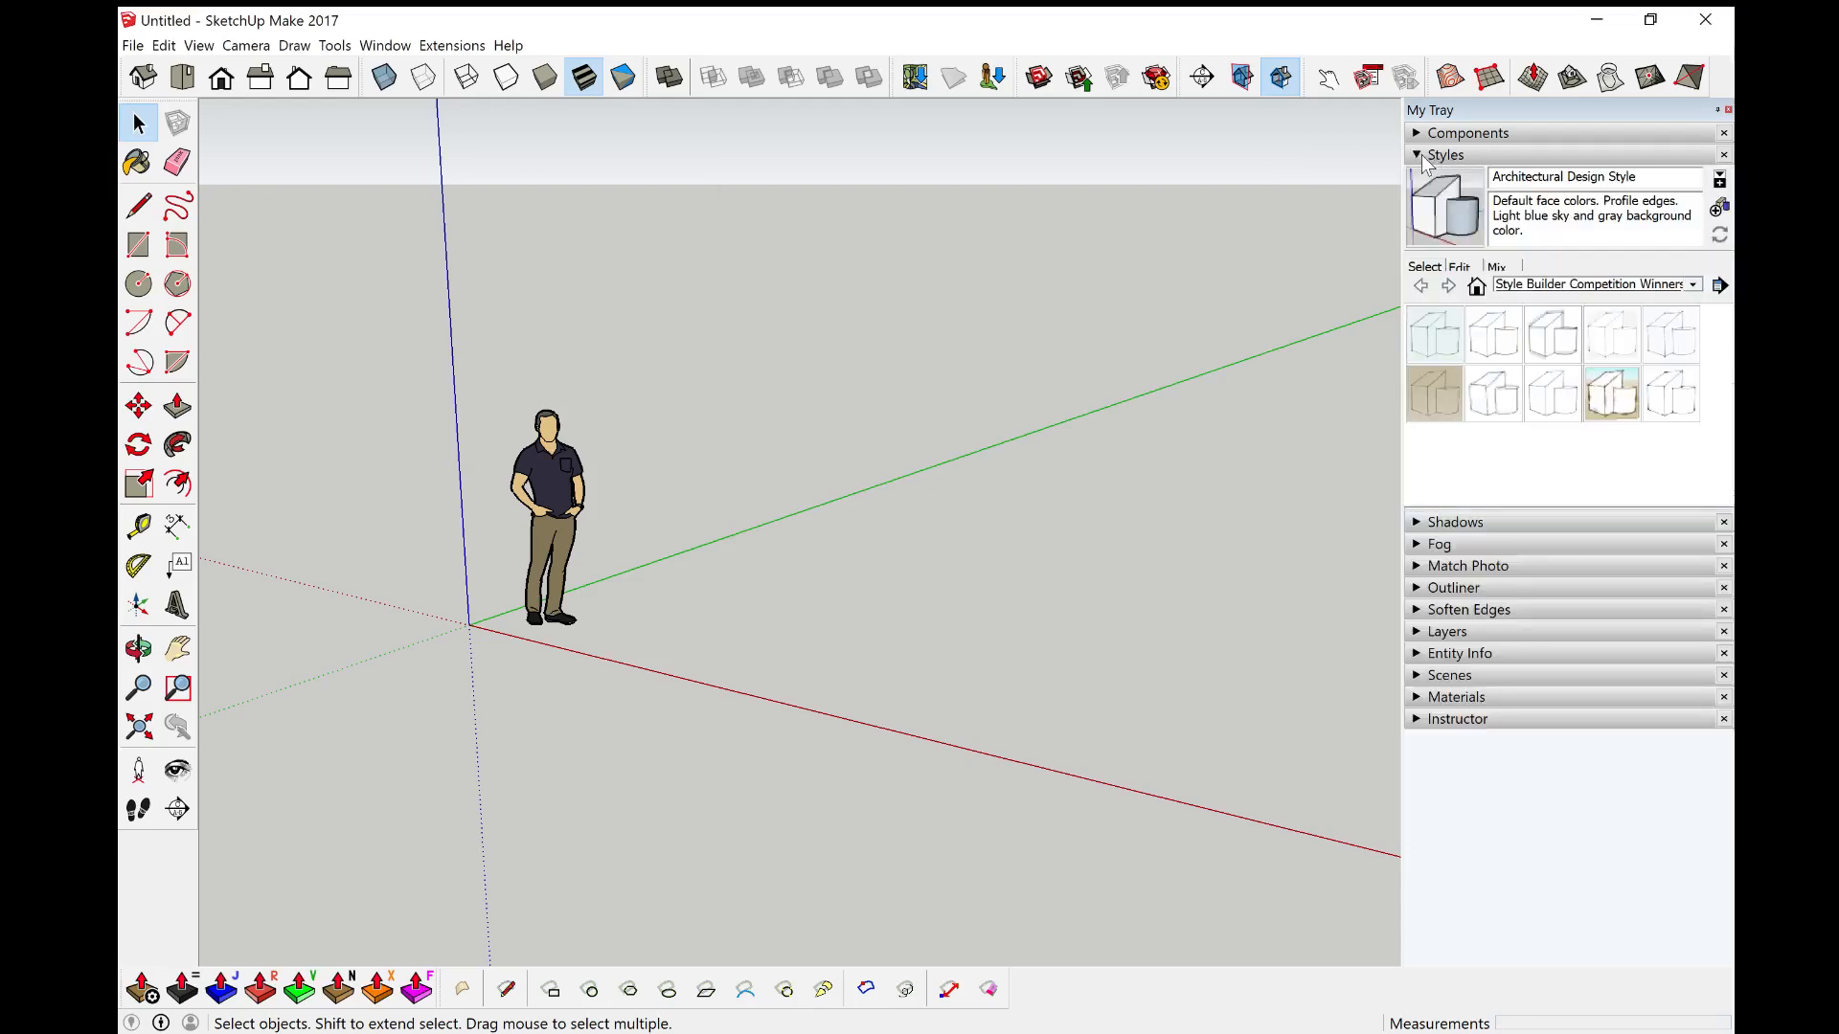
left_click(1462, 268)
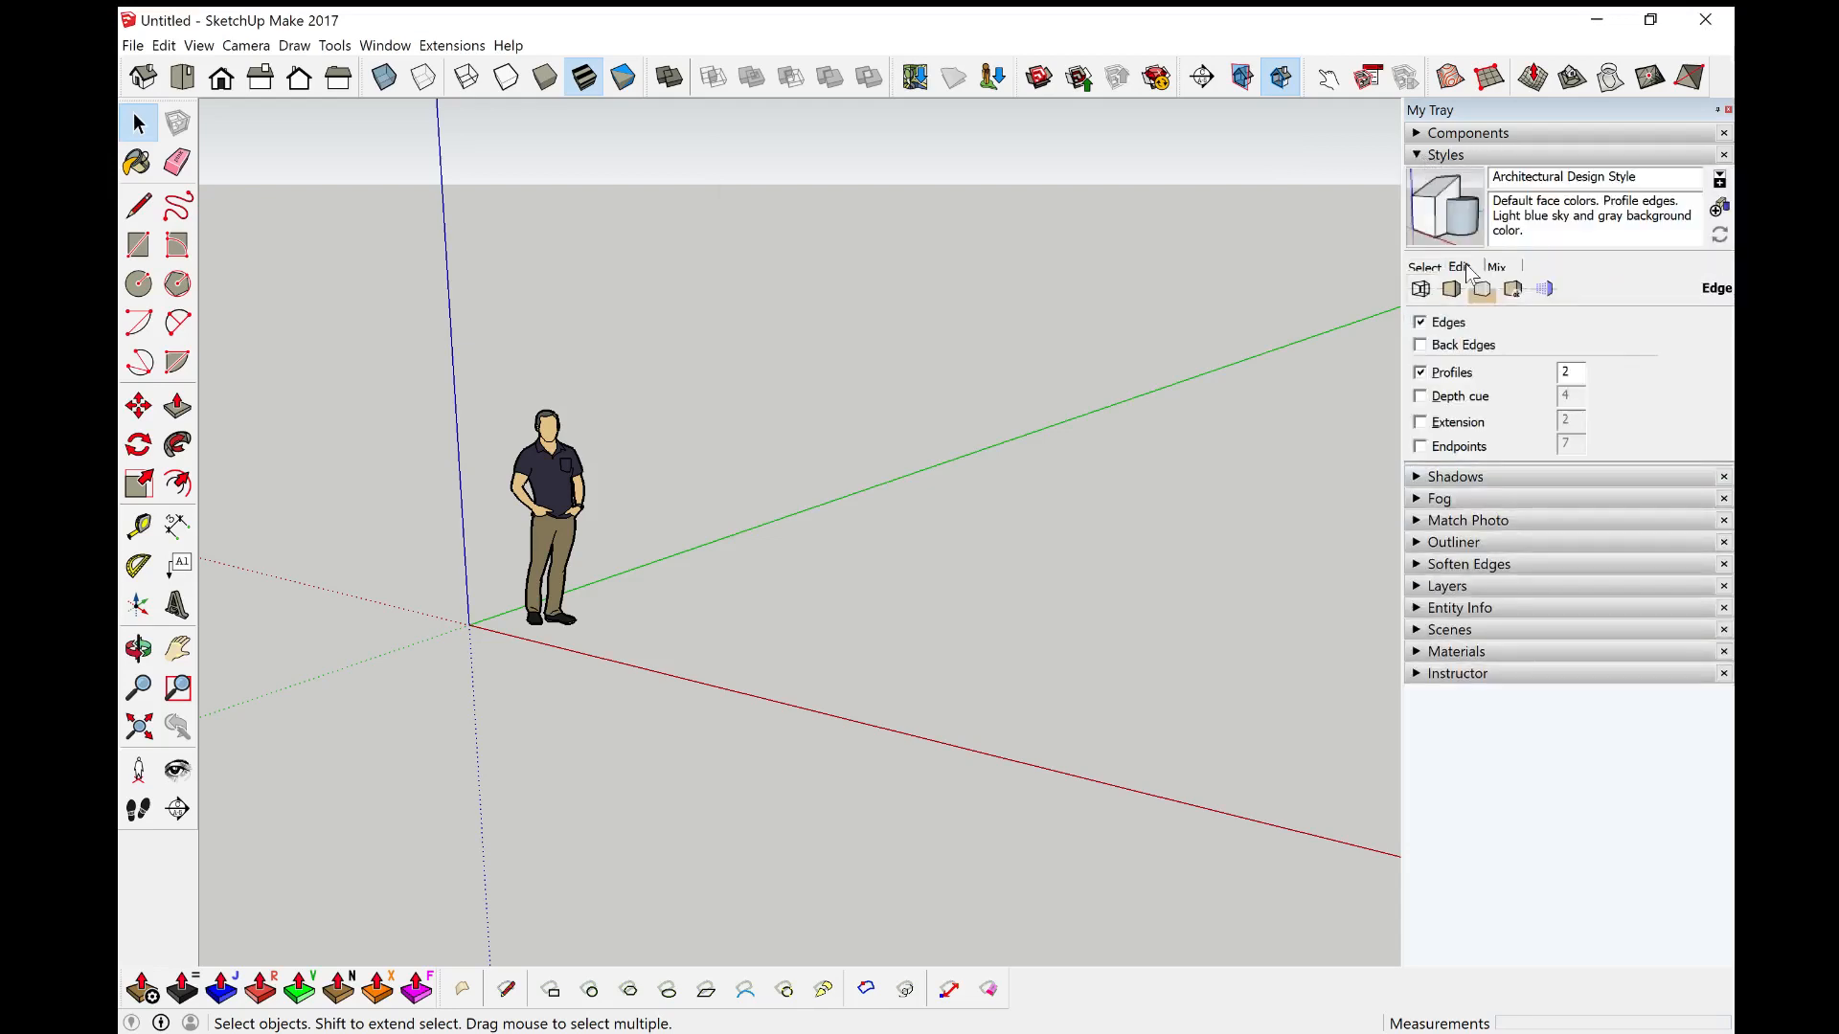
left_click(1423, 372)
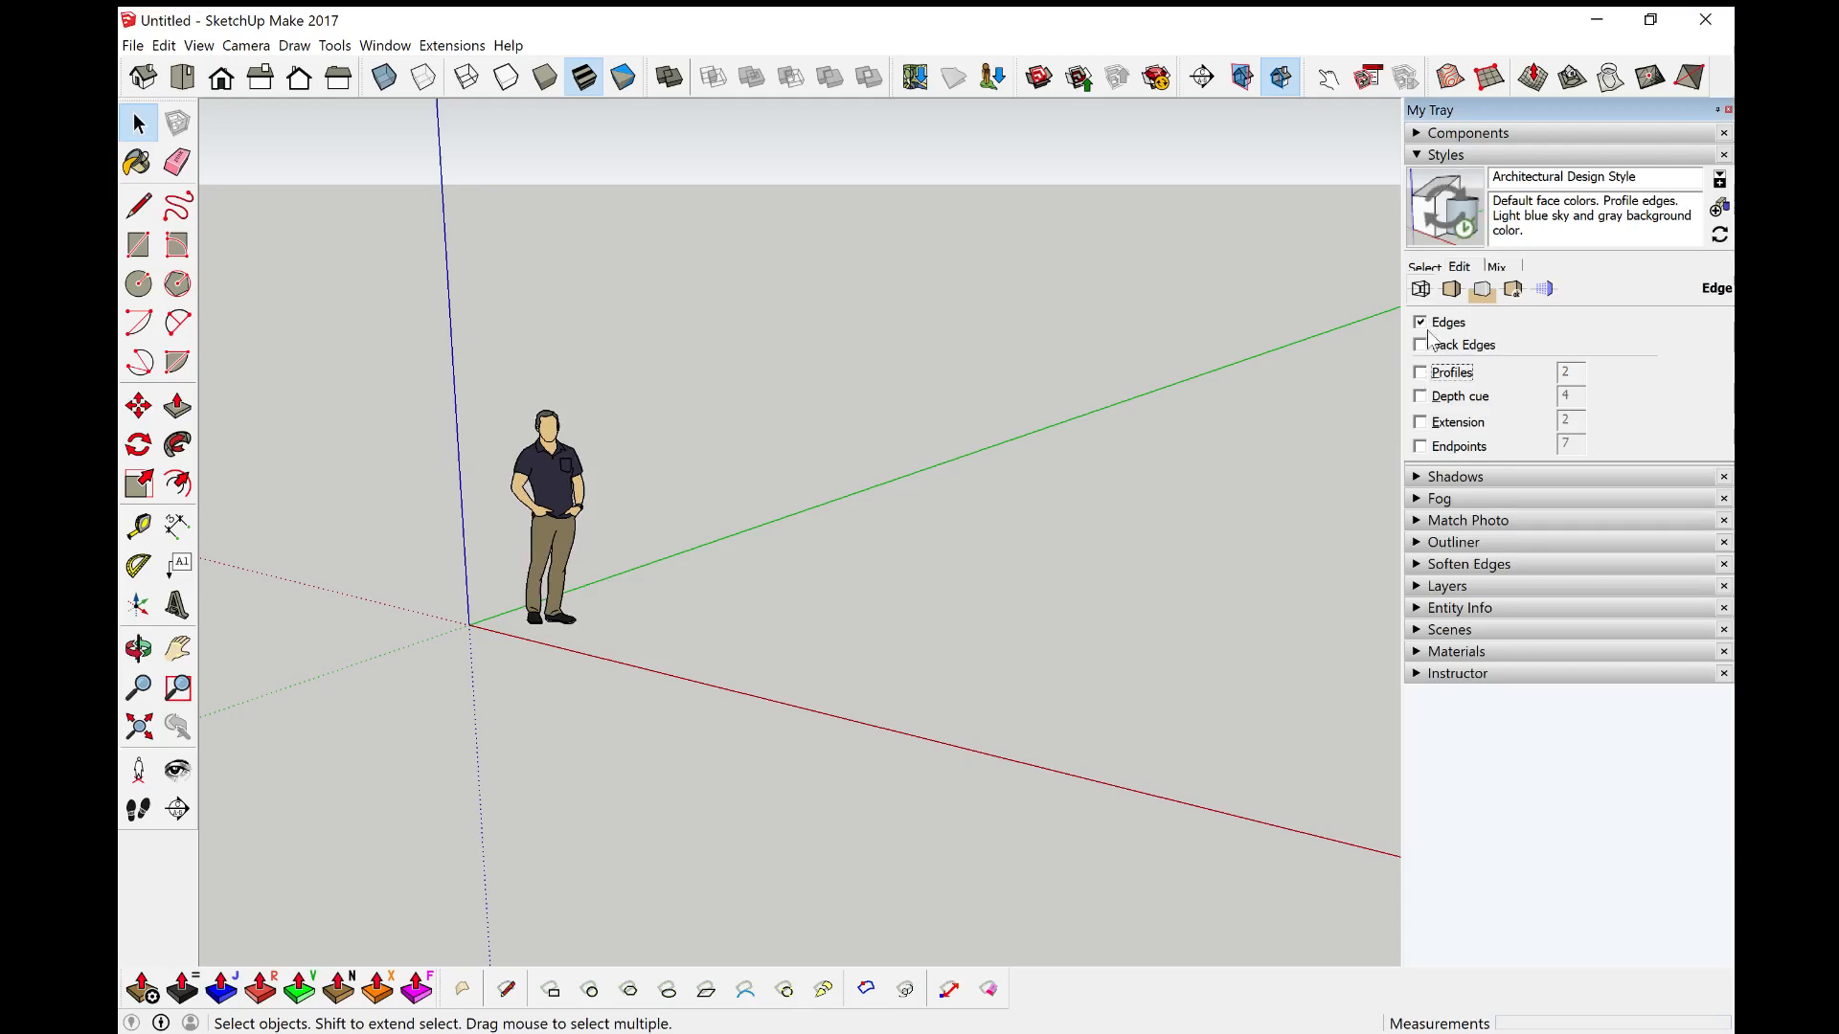
left_click(1462, 156)
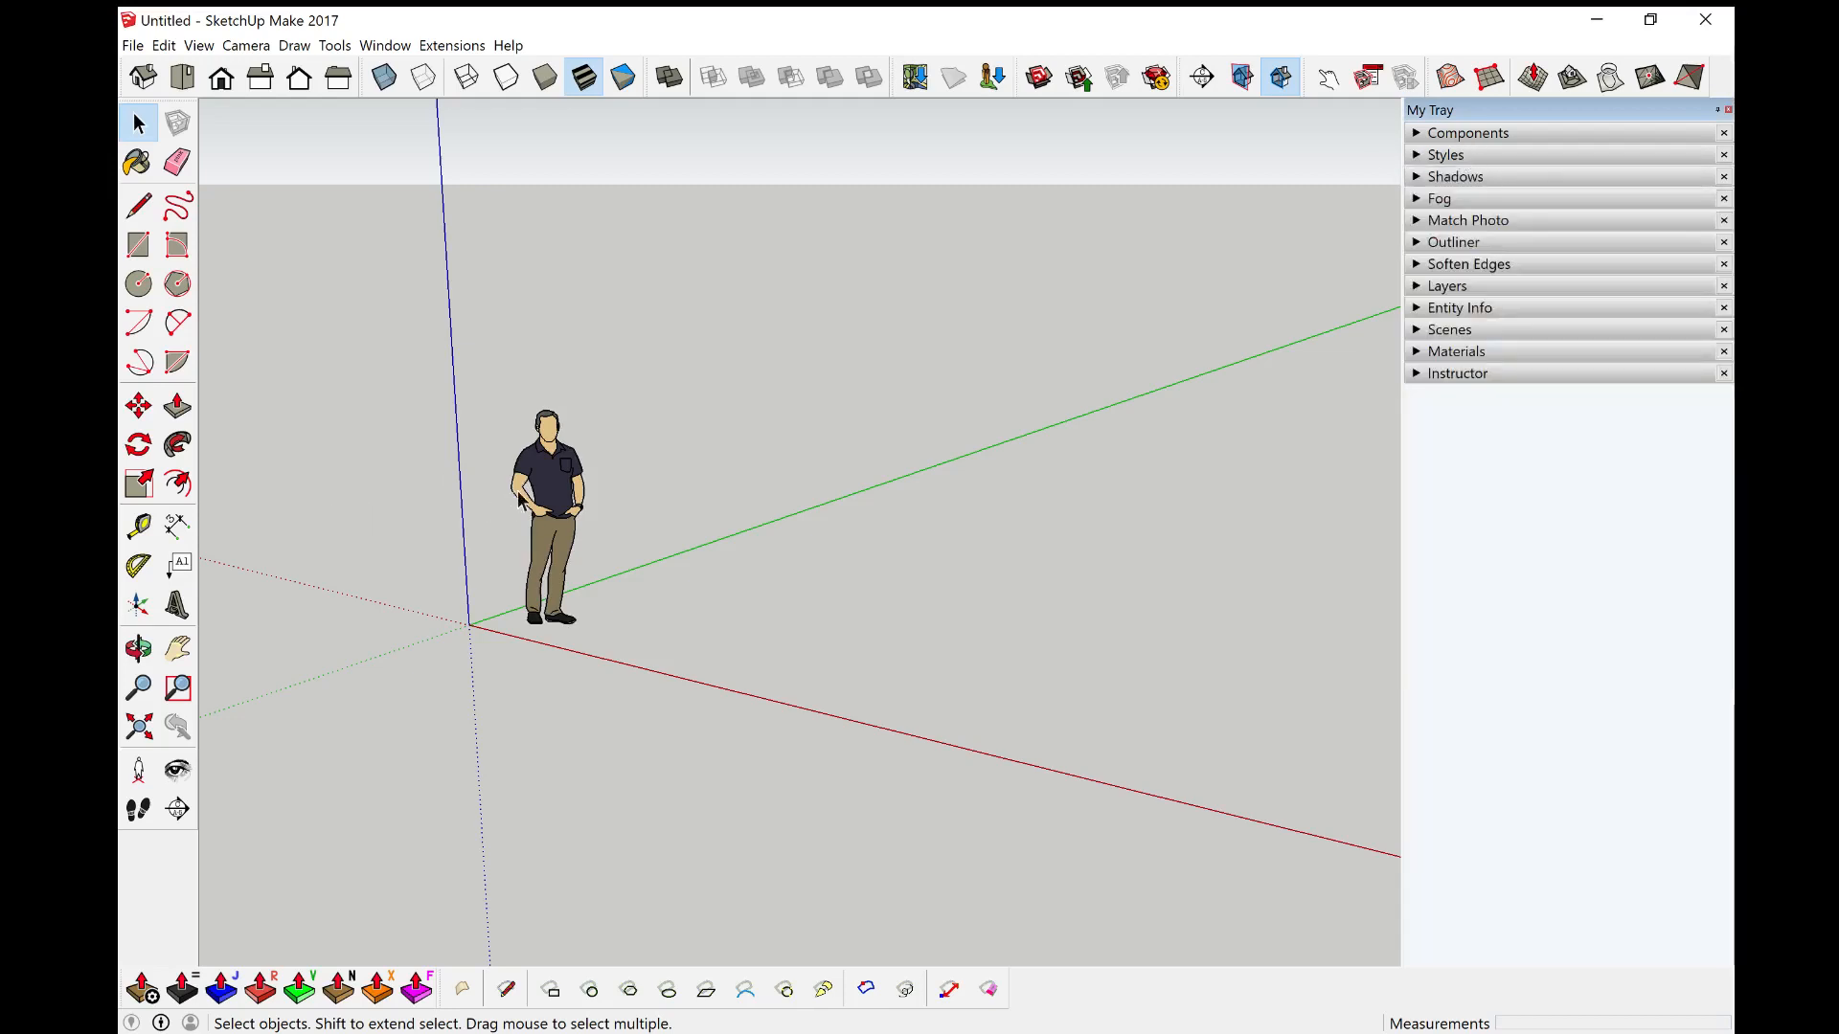
Step: Delete the default person figure from the model
left_click(561, 482)
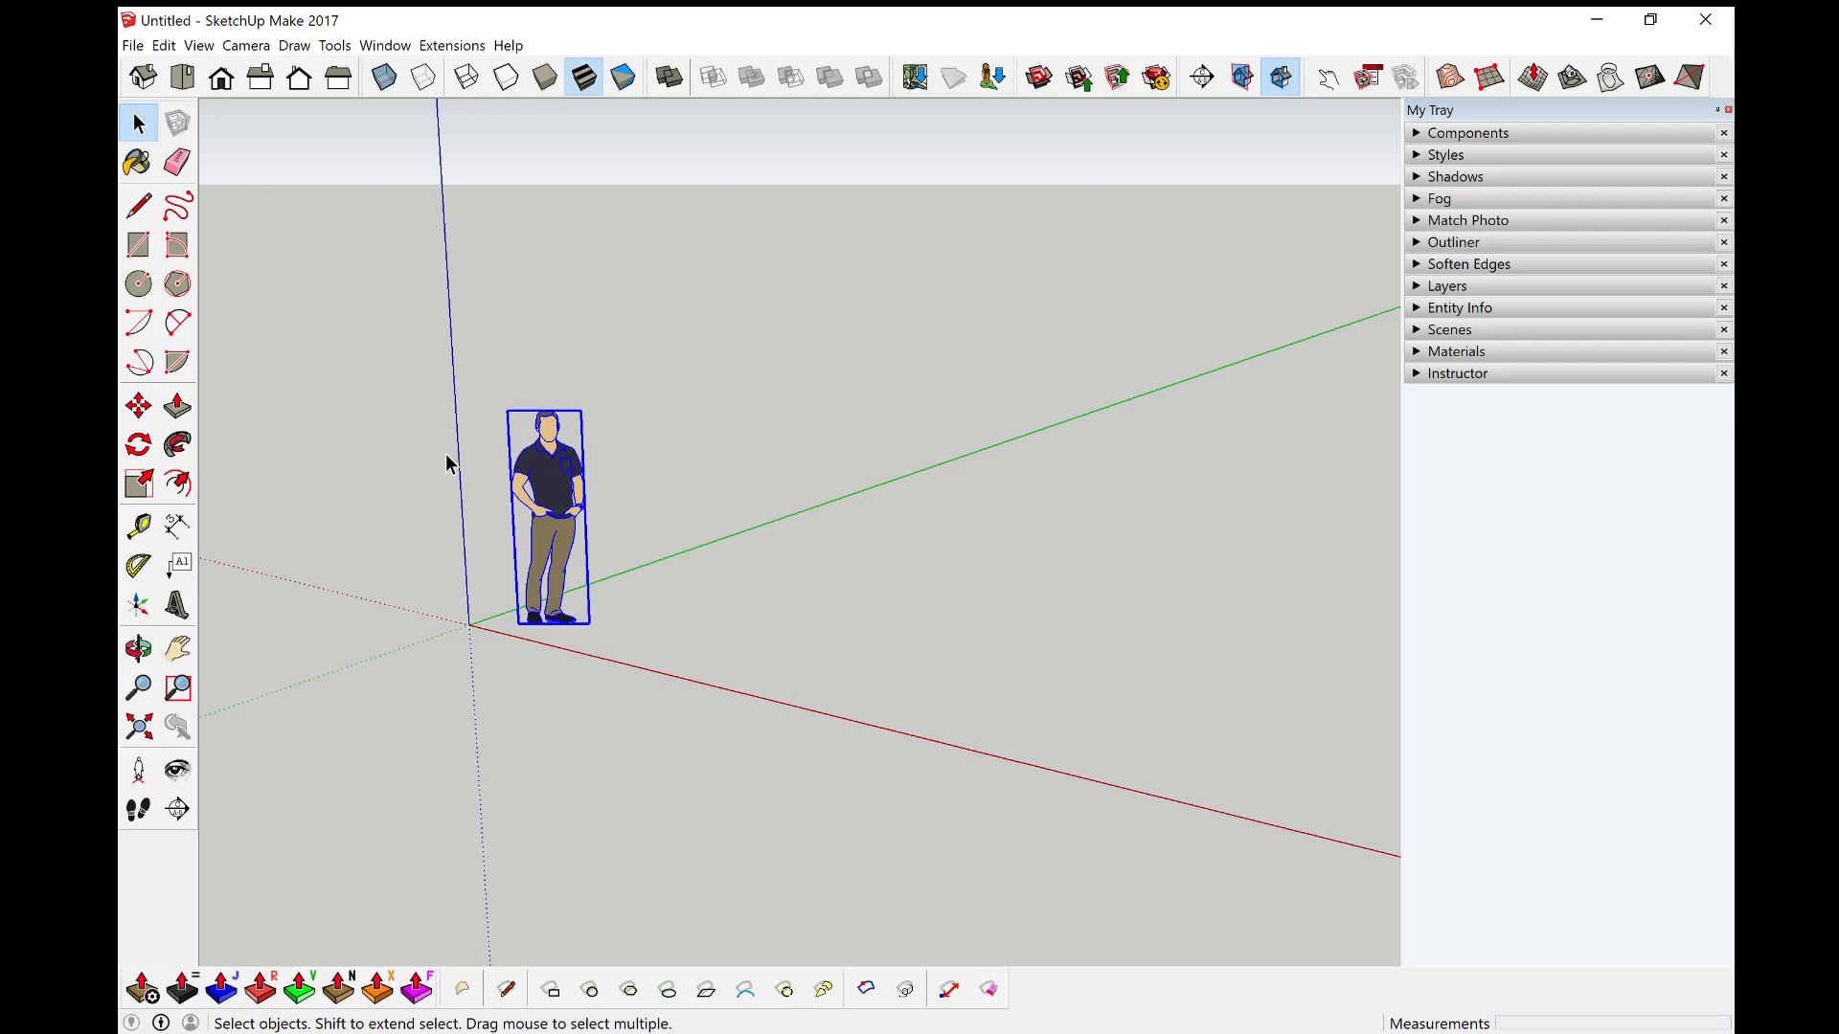
key("Delete")
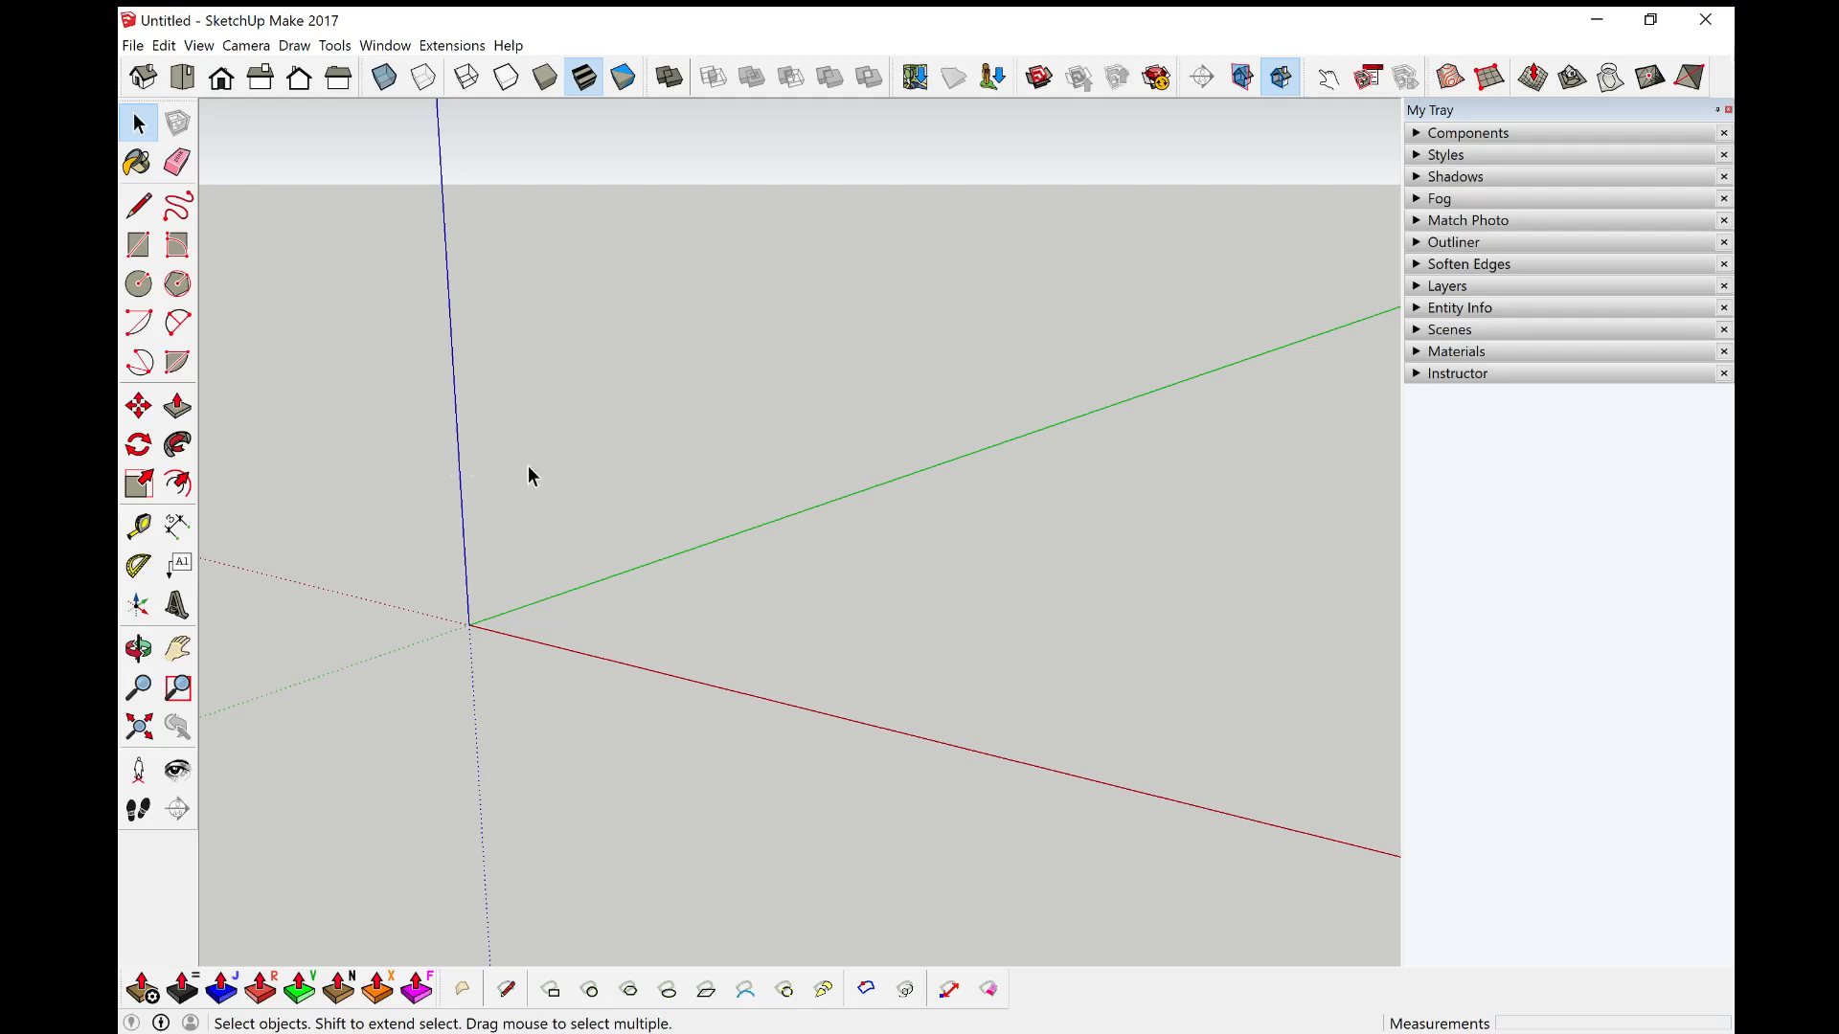
Step: Orbit, pan and zoom around the empty model, ending with a zoom to extents
middle_click_drag(717, 570, 616, 550)
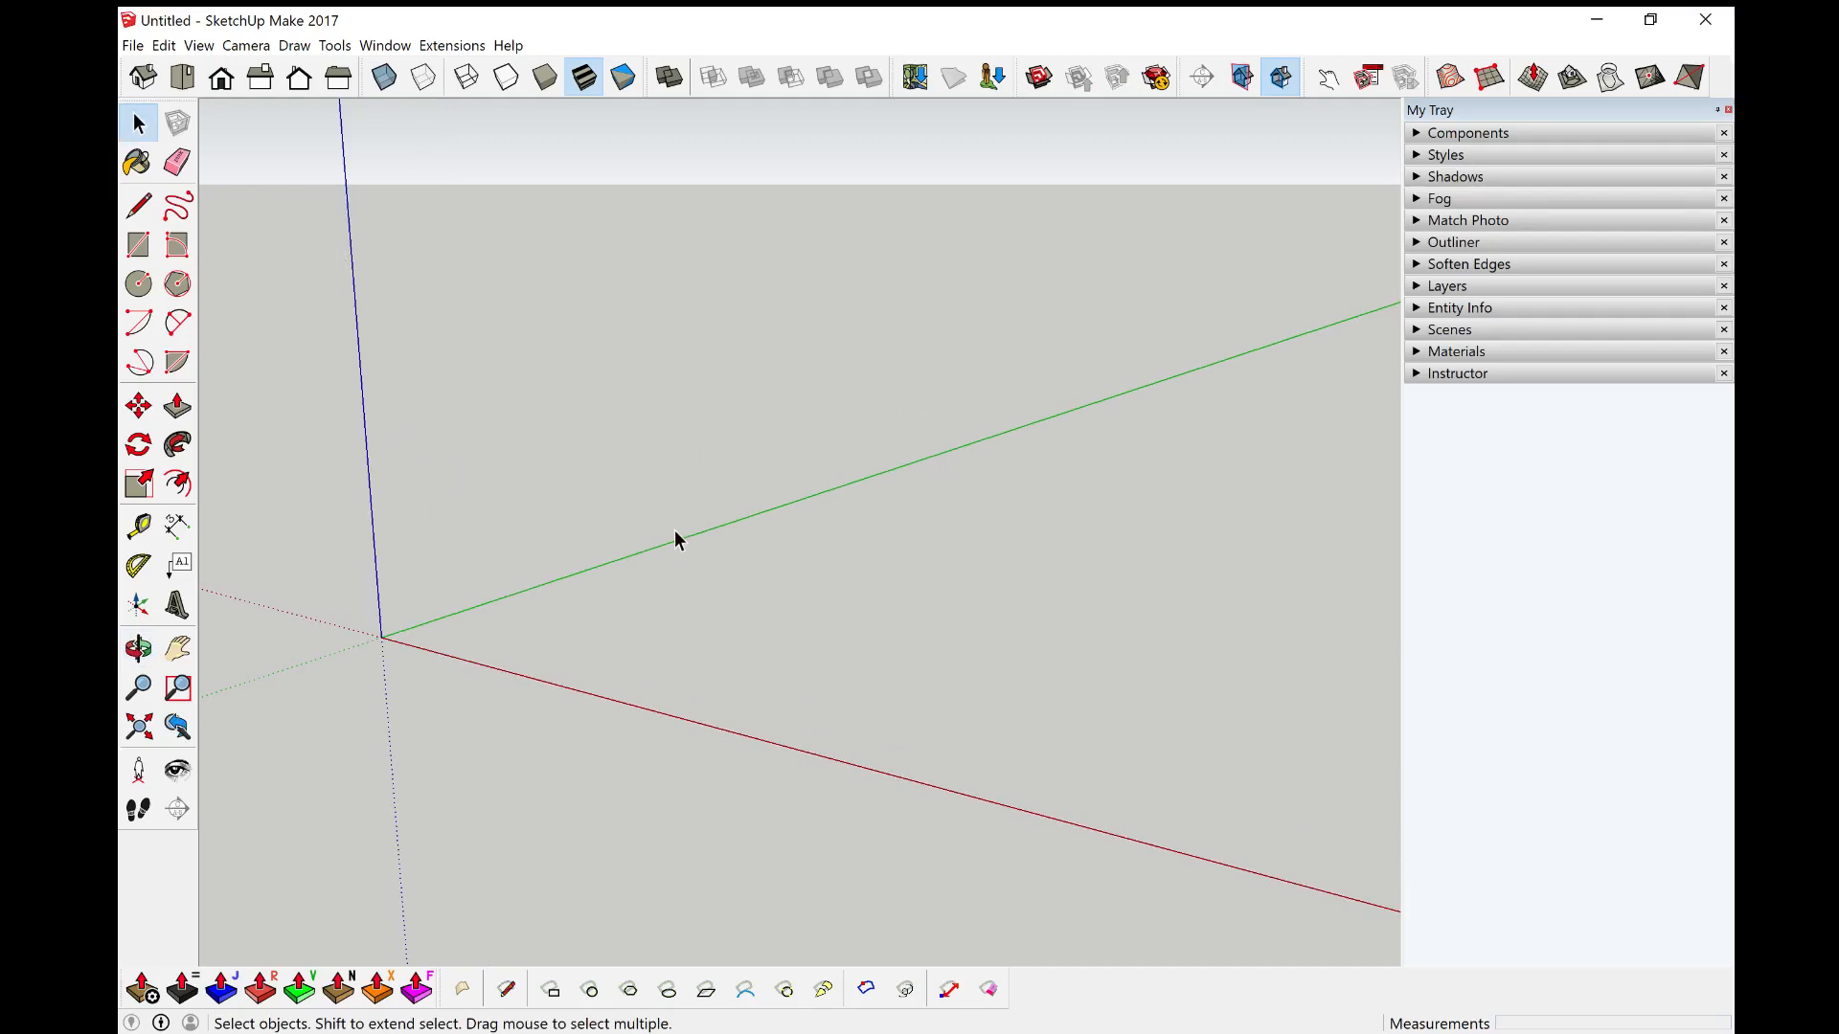
middle_click_drag(624, 452, 668, 536)
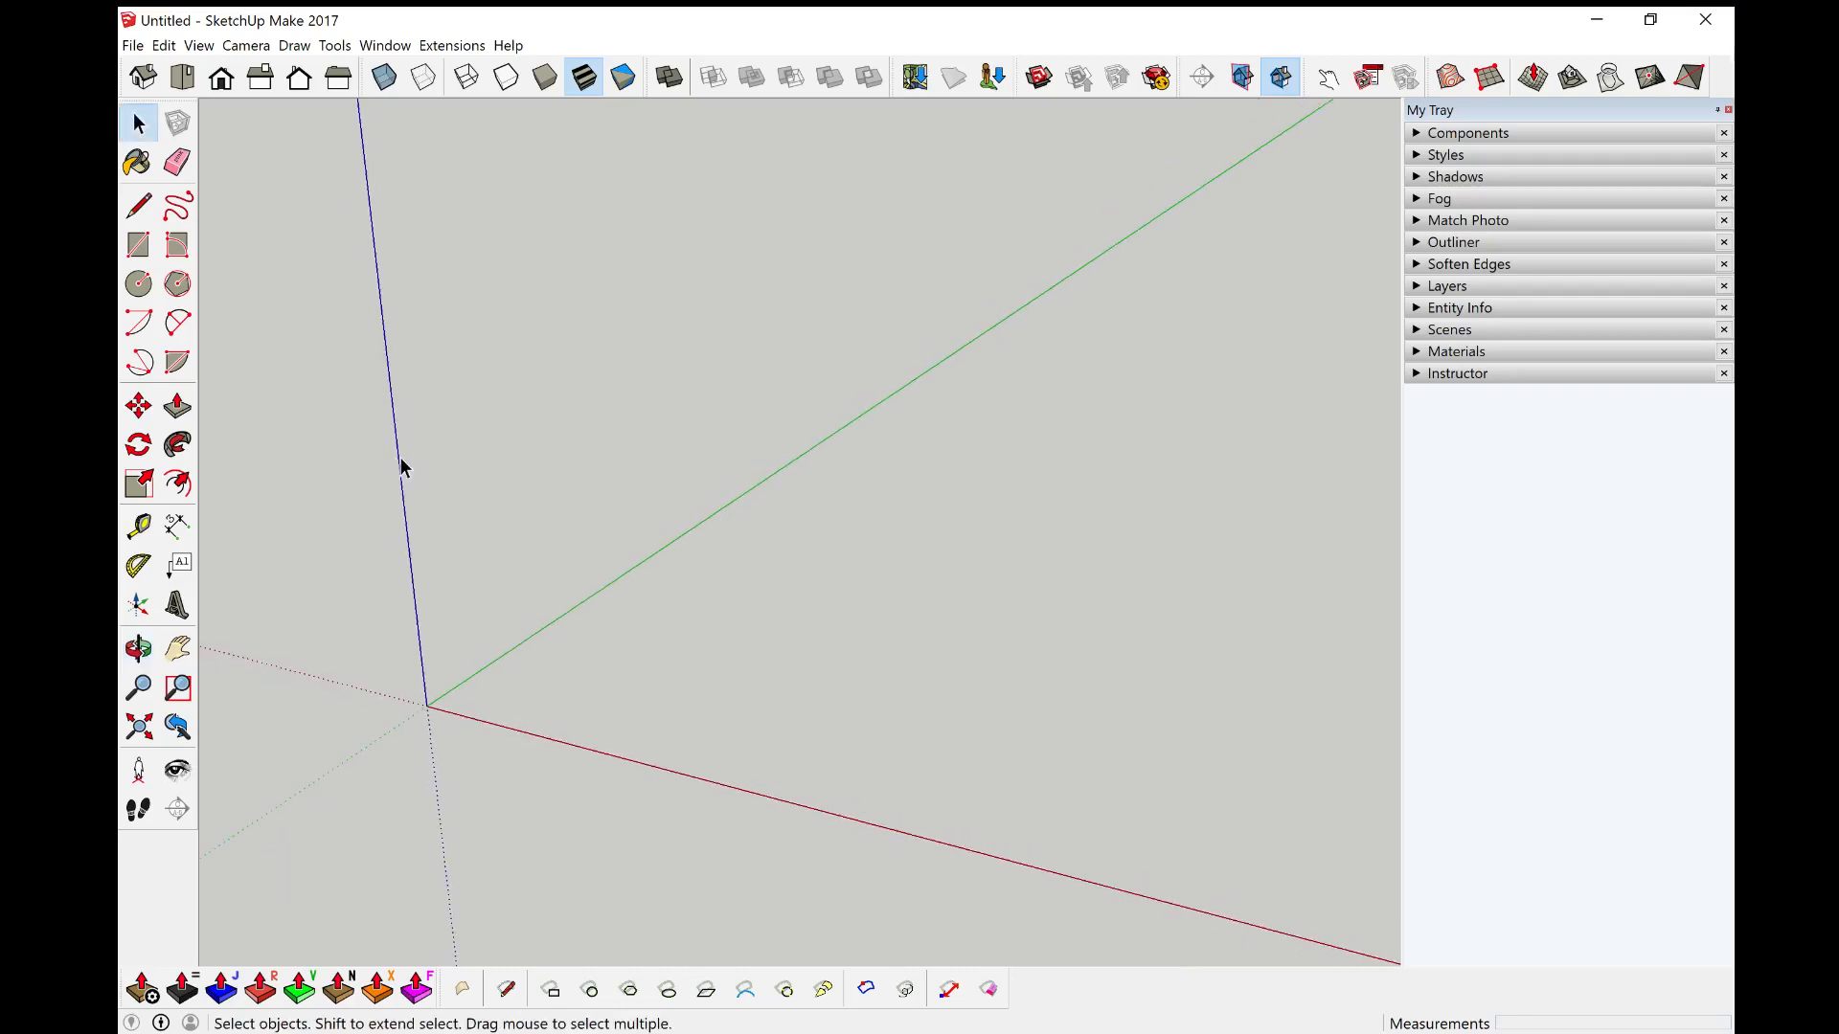
key("o")
left_click_drag(719, 469, 610, 418)
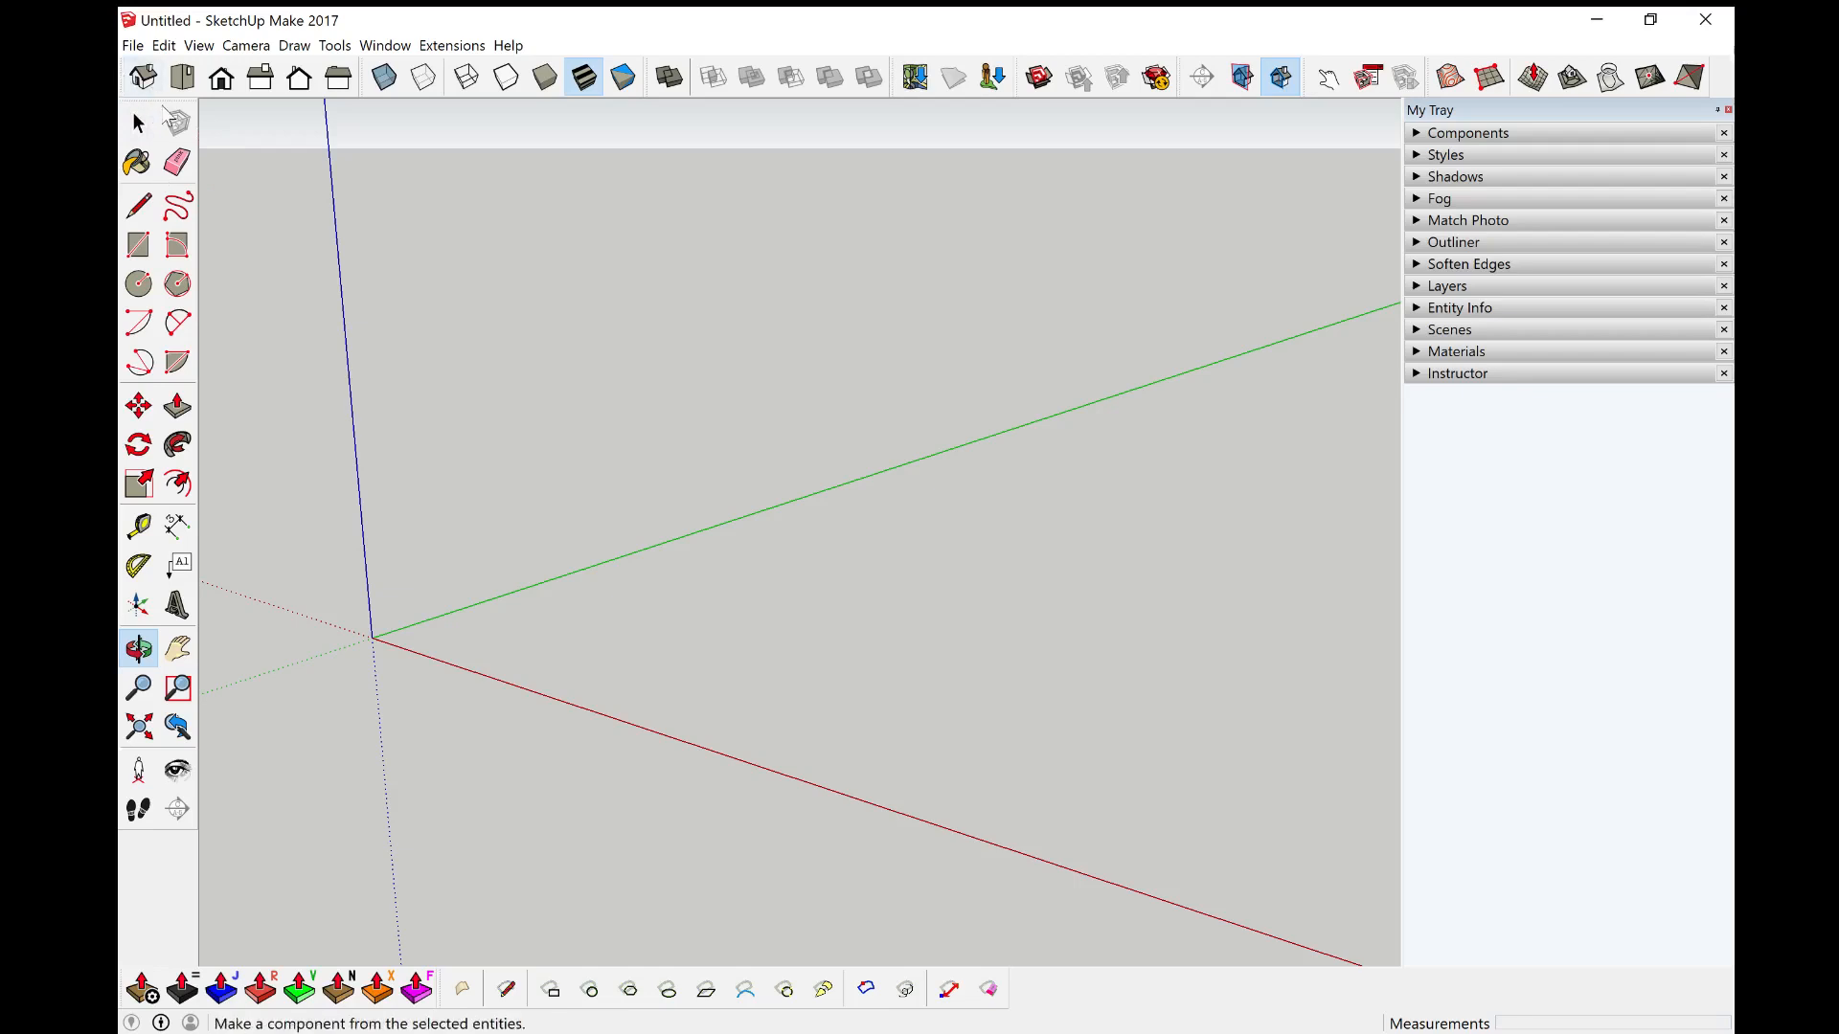
key("space")
middle_click_drag(565, 498, 620, 534)
scroll(747, 579, "up", 2)
scroll(743, 587, "down", 3)
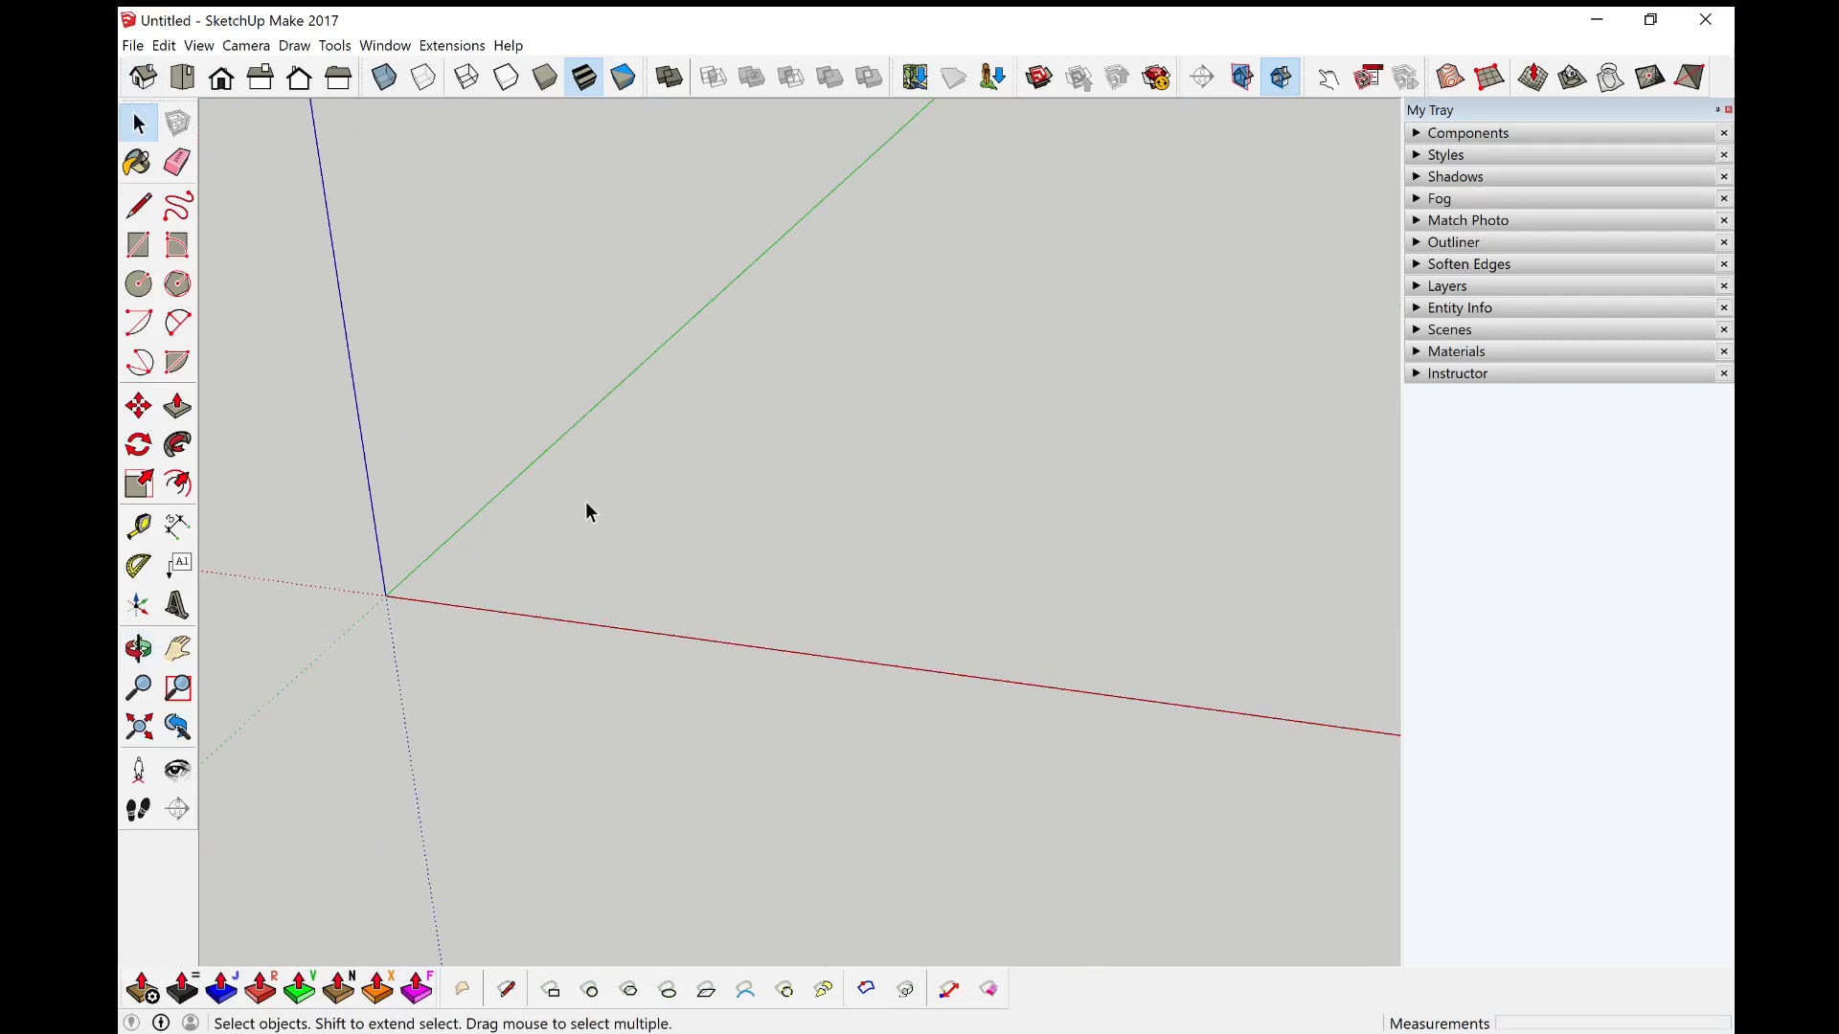
middle_click_drag(866, 444, 802, 466)
key("o")
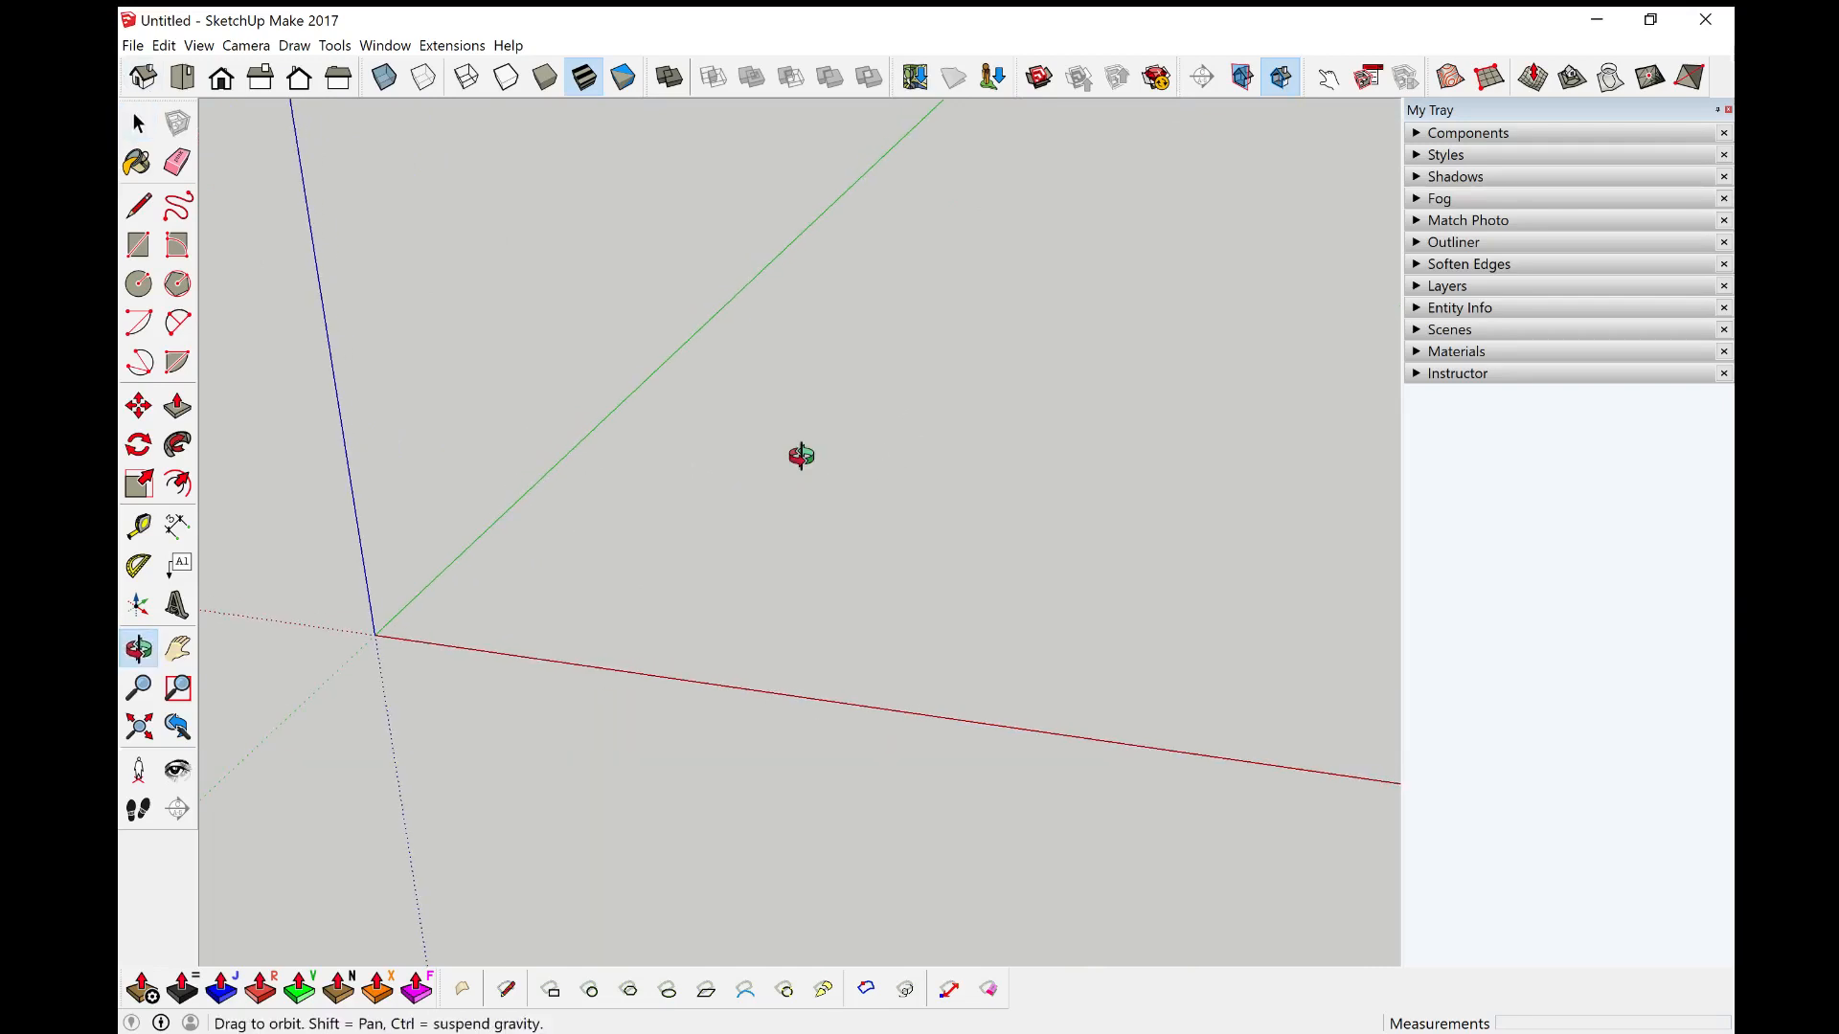
left_click_drag(802, 456, 749, 375, "shift")
key("space")
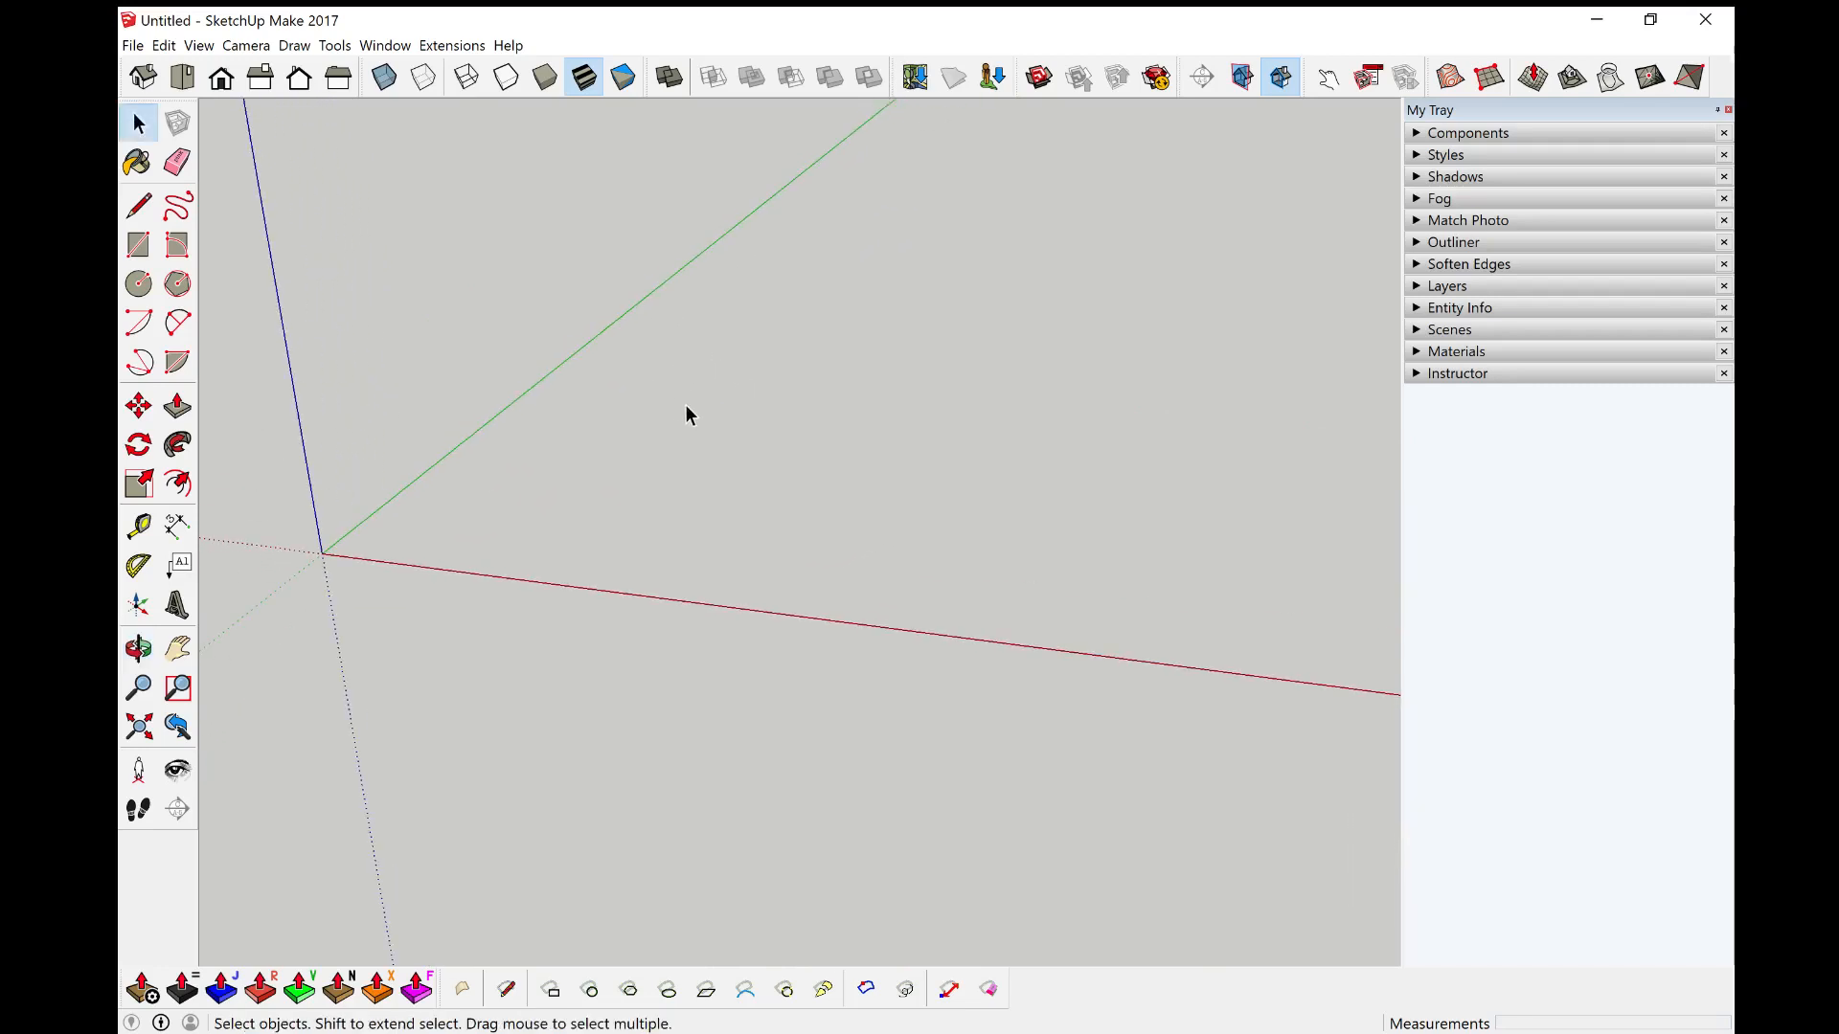
scroll(474, 475, "up", 4)
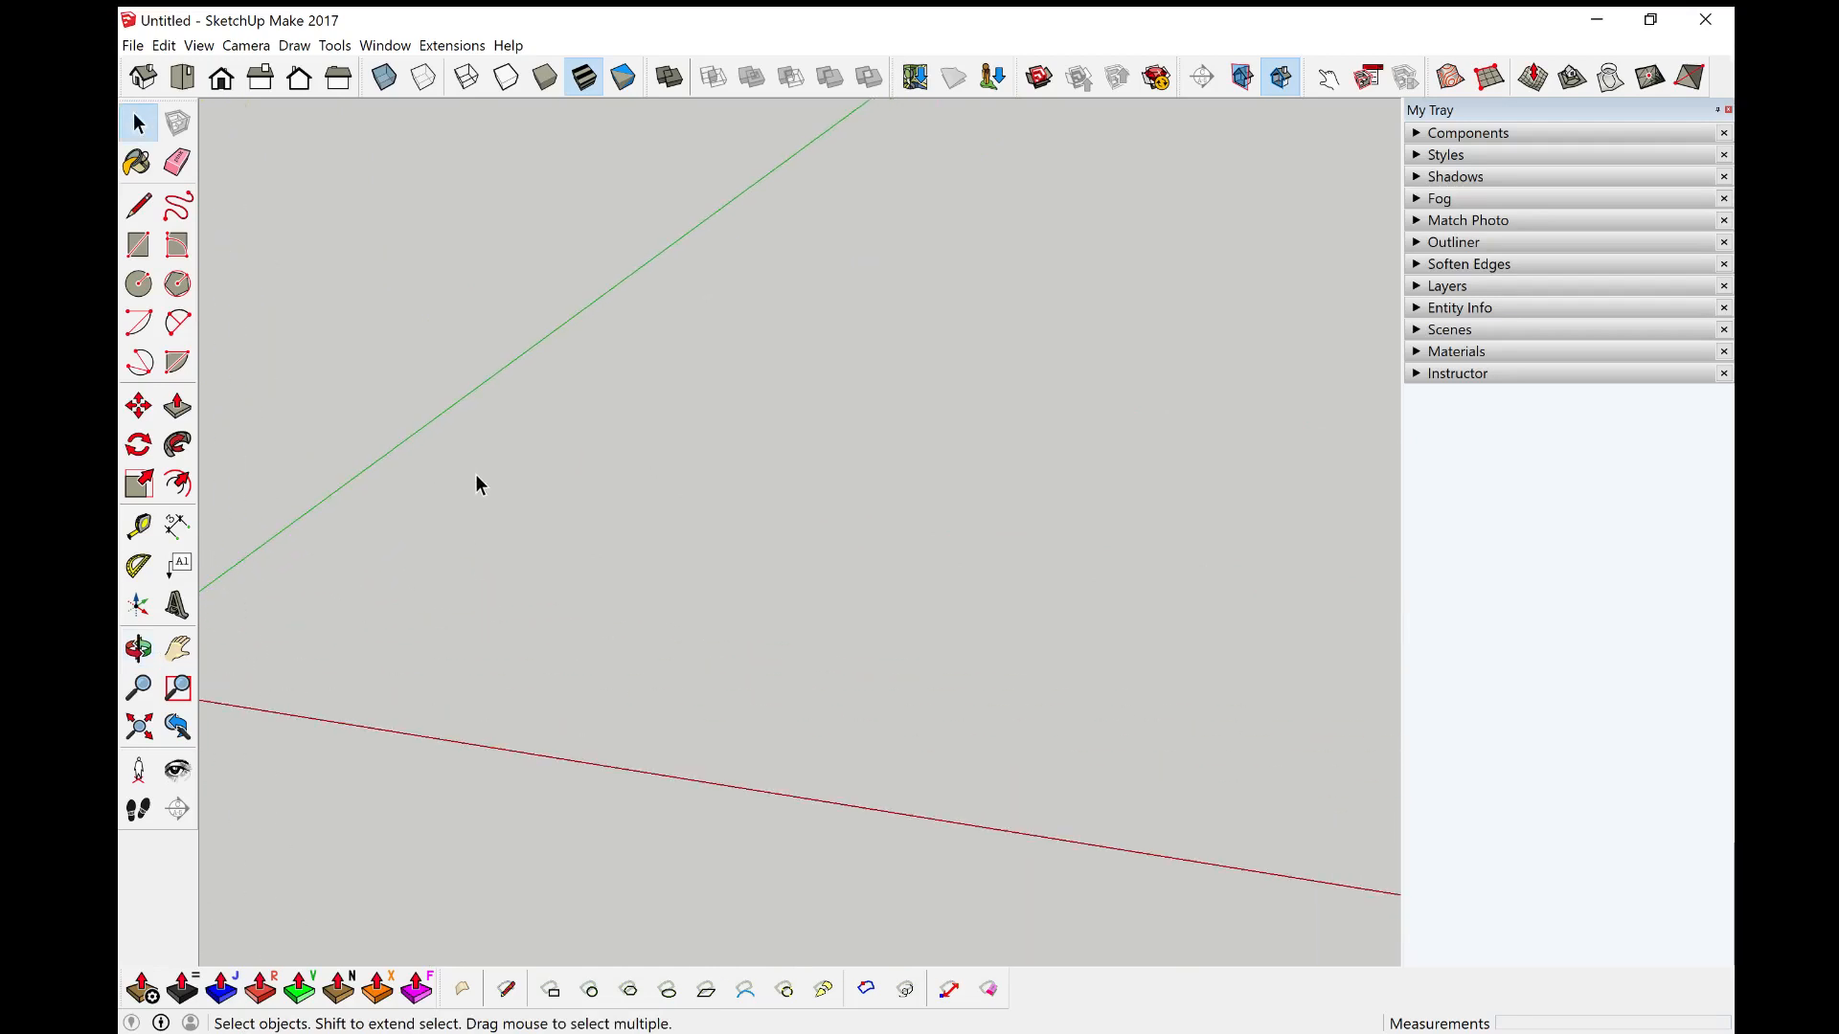
scroll(475, 474, "down", 5)
scroll(550, 517, "down", 3)
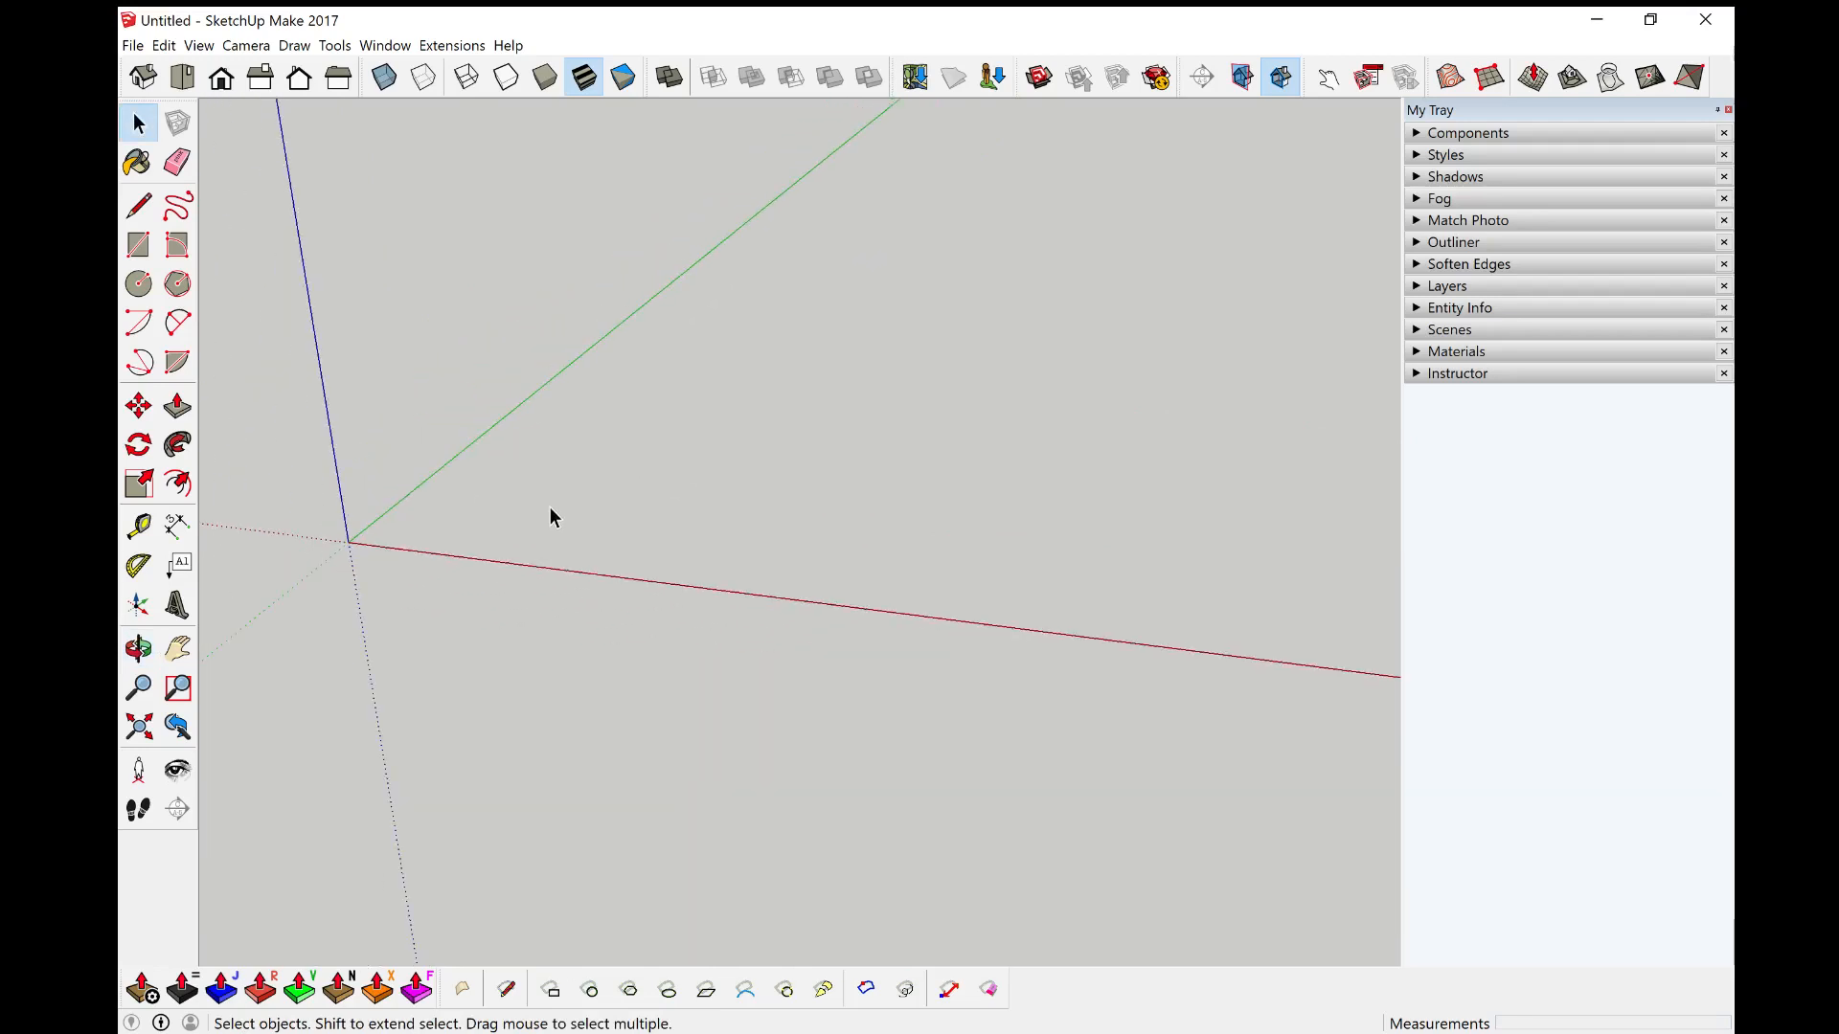
left_click(137, 726)
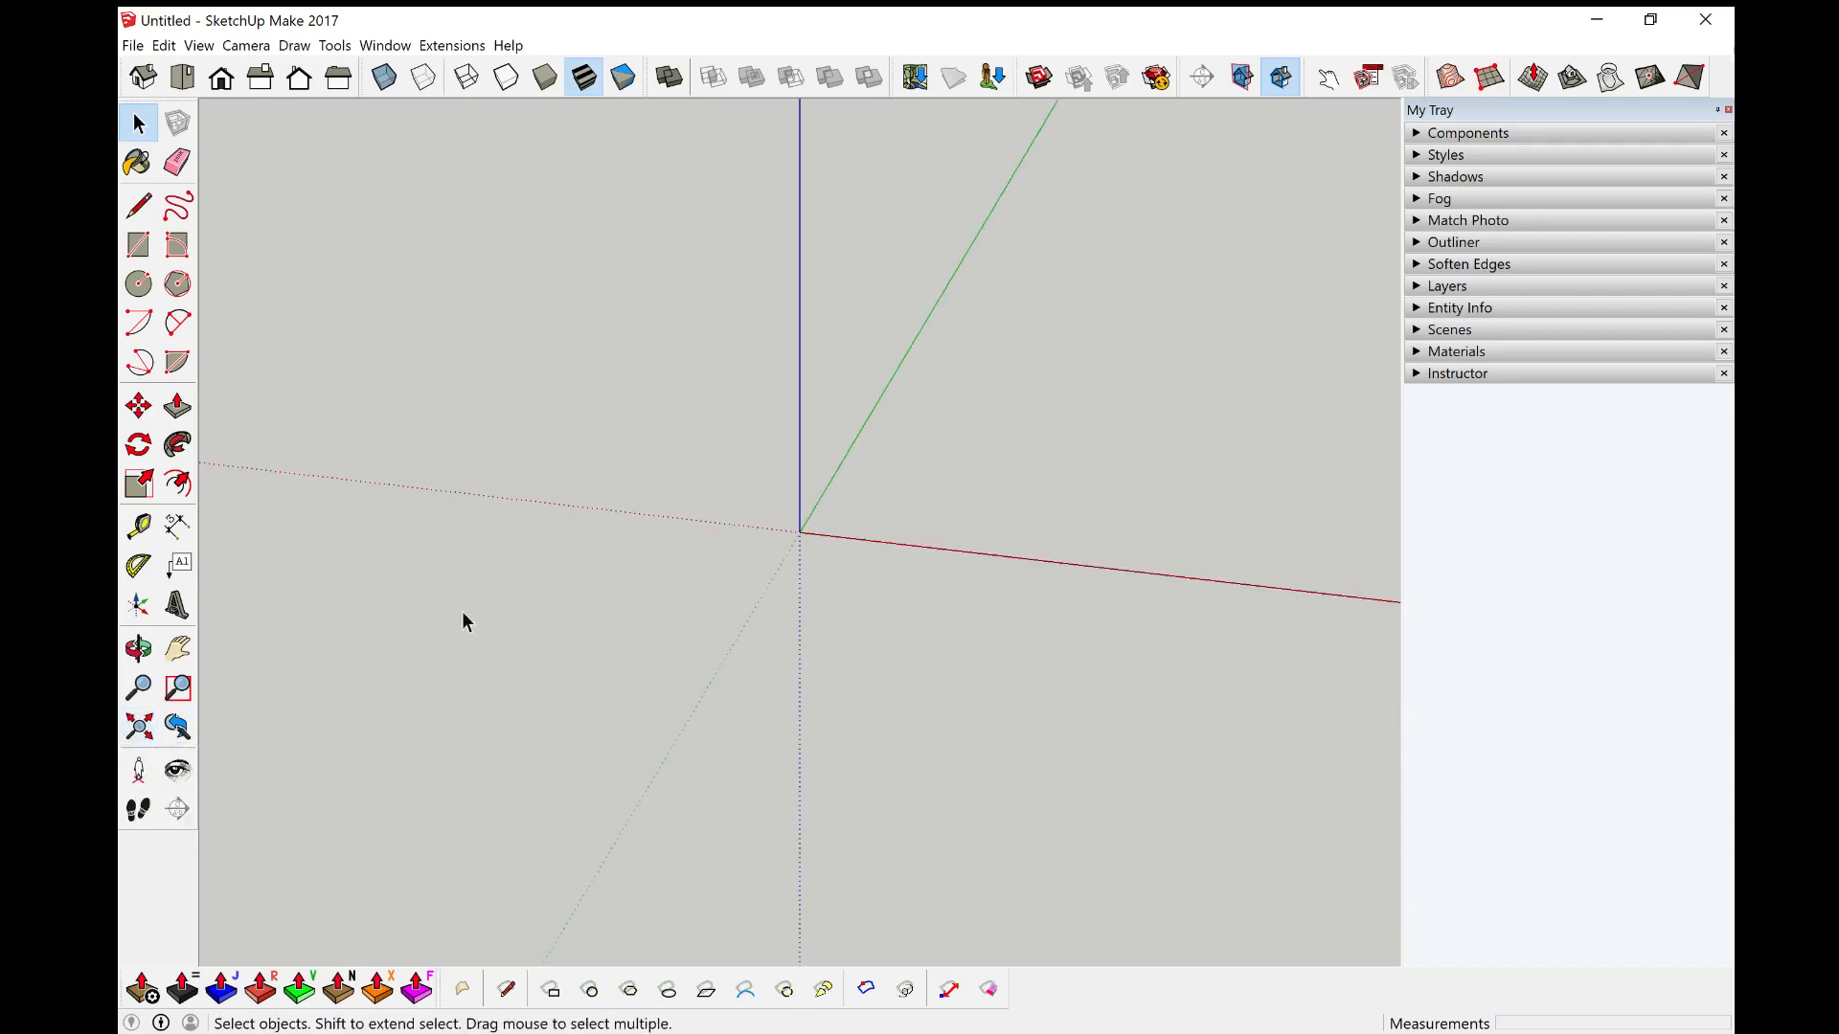
Step: Draw a rectangle about 5750 mm by 3080 mm on the ground plane near the origin
middle_click_drag(1018, 441, 598, 469)
key("r")
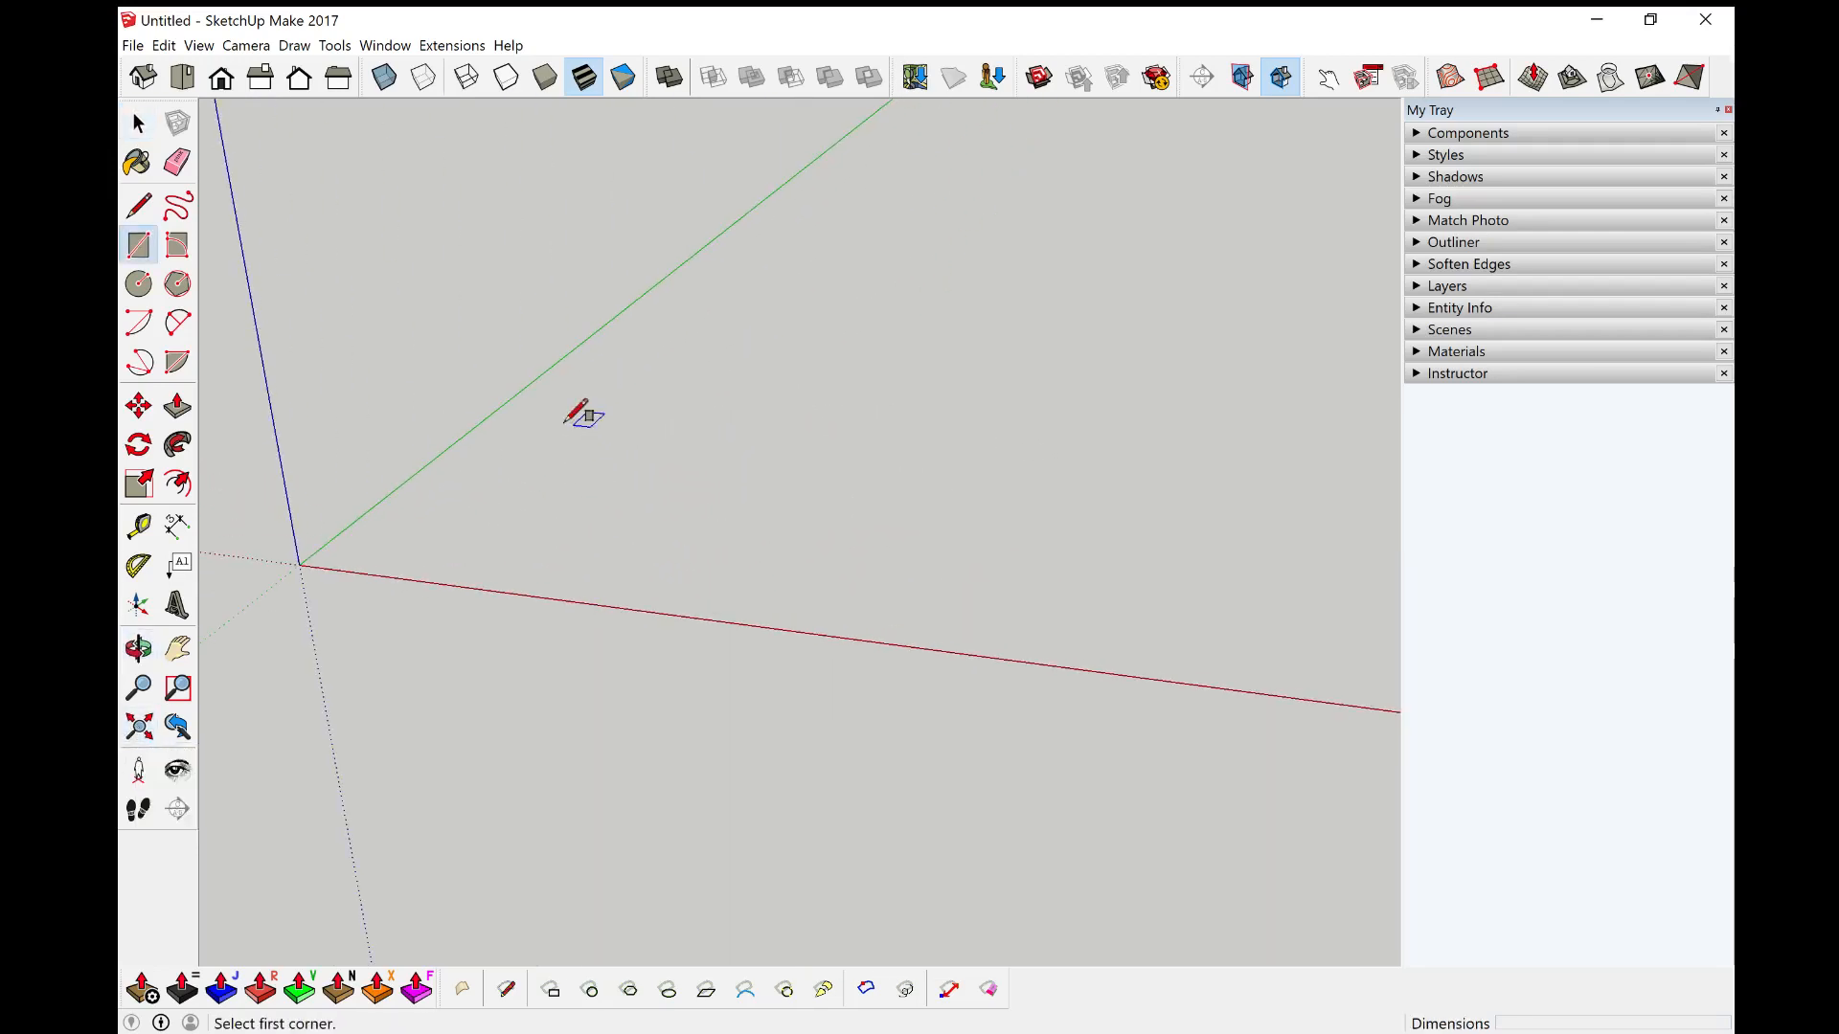
left_click(474, 426)
left_click(870, 597)
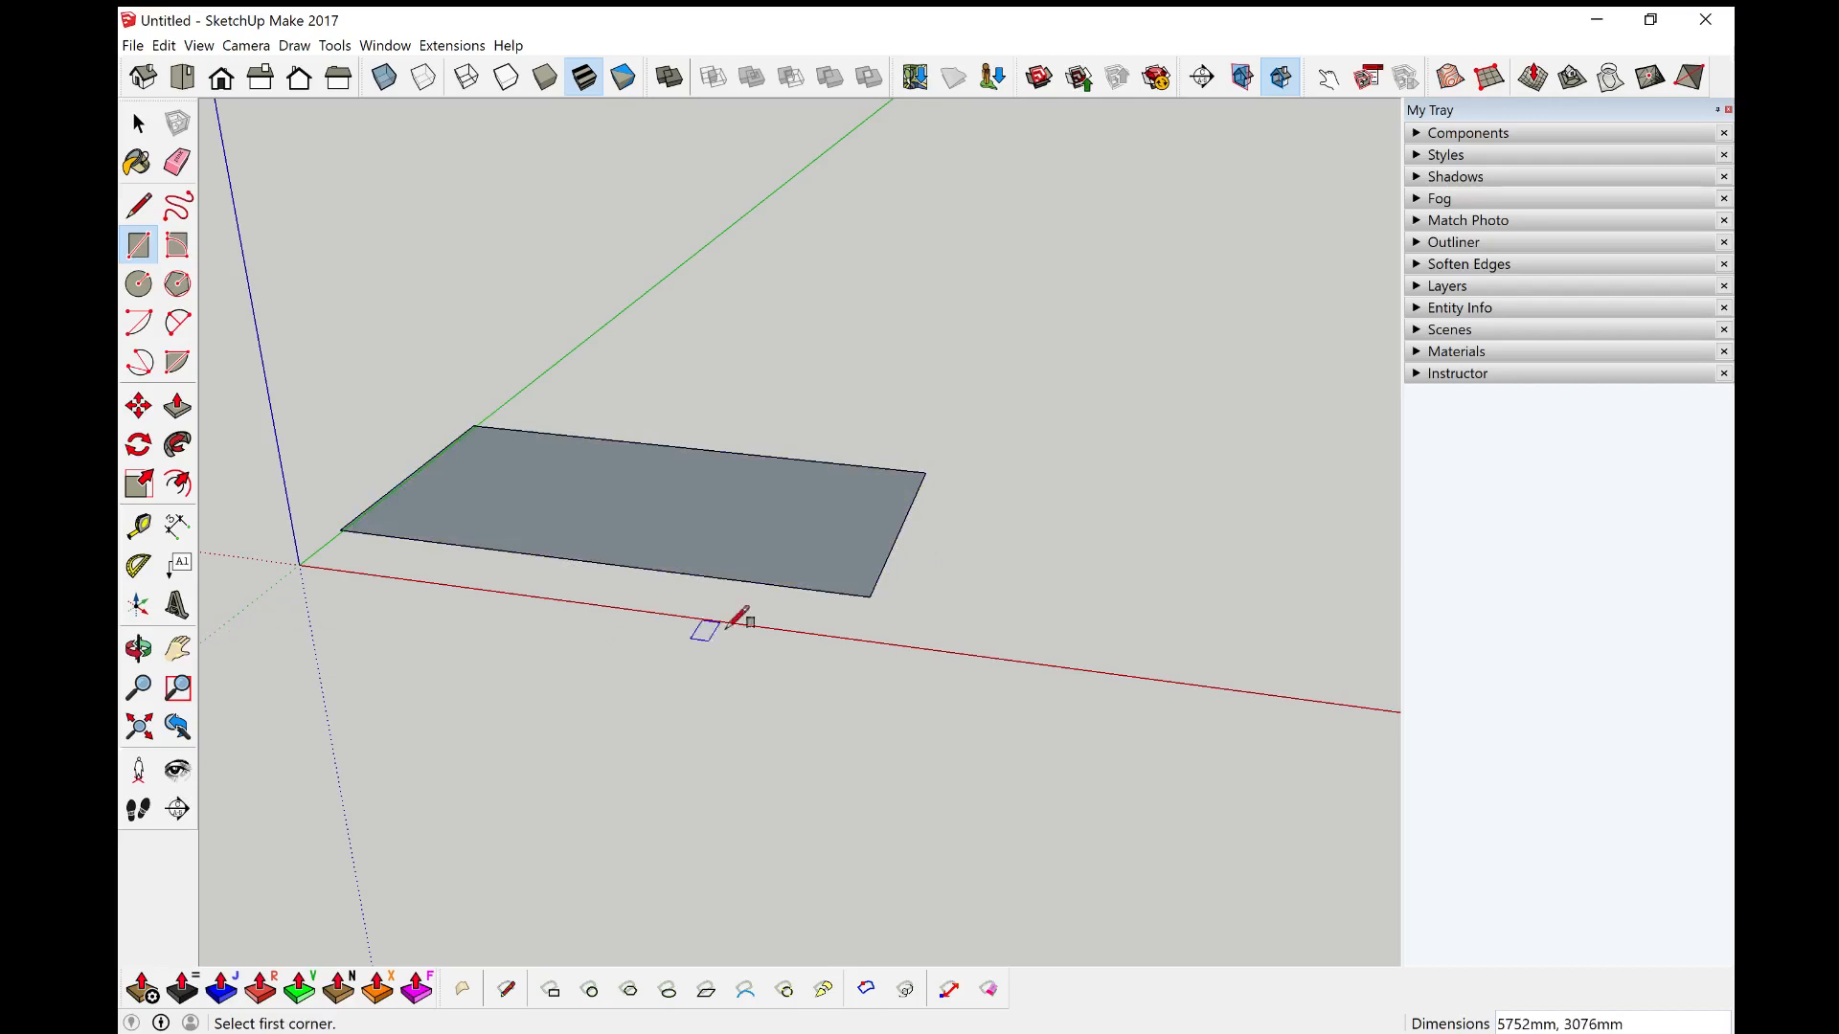
Step: Zoom out, orbit and zoom in and out around the new rectangle to inspect it
scroll(1100, 476, "down", 10)
middle_click_drag(1279, 567, 781, 484)
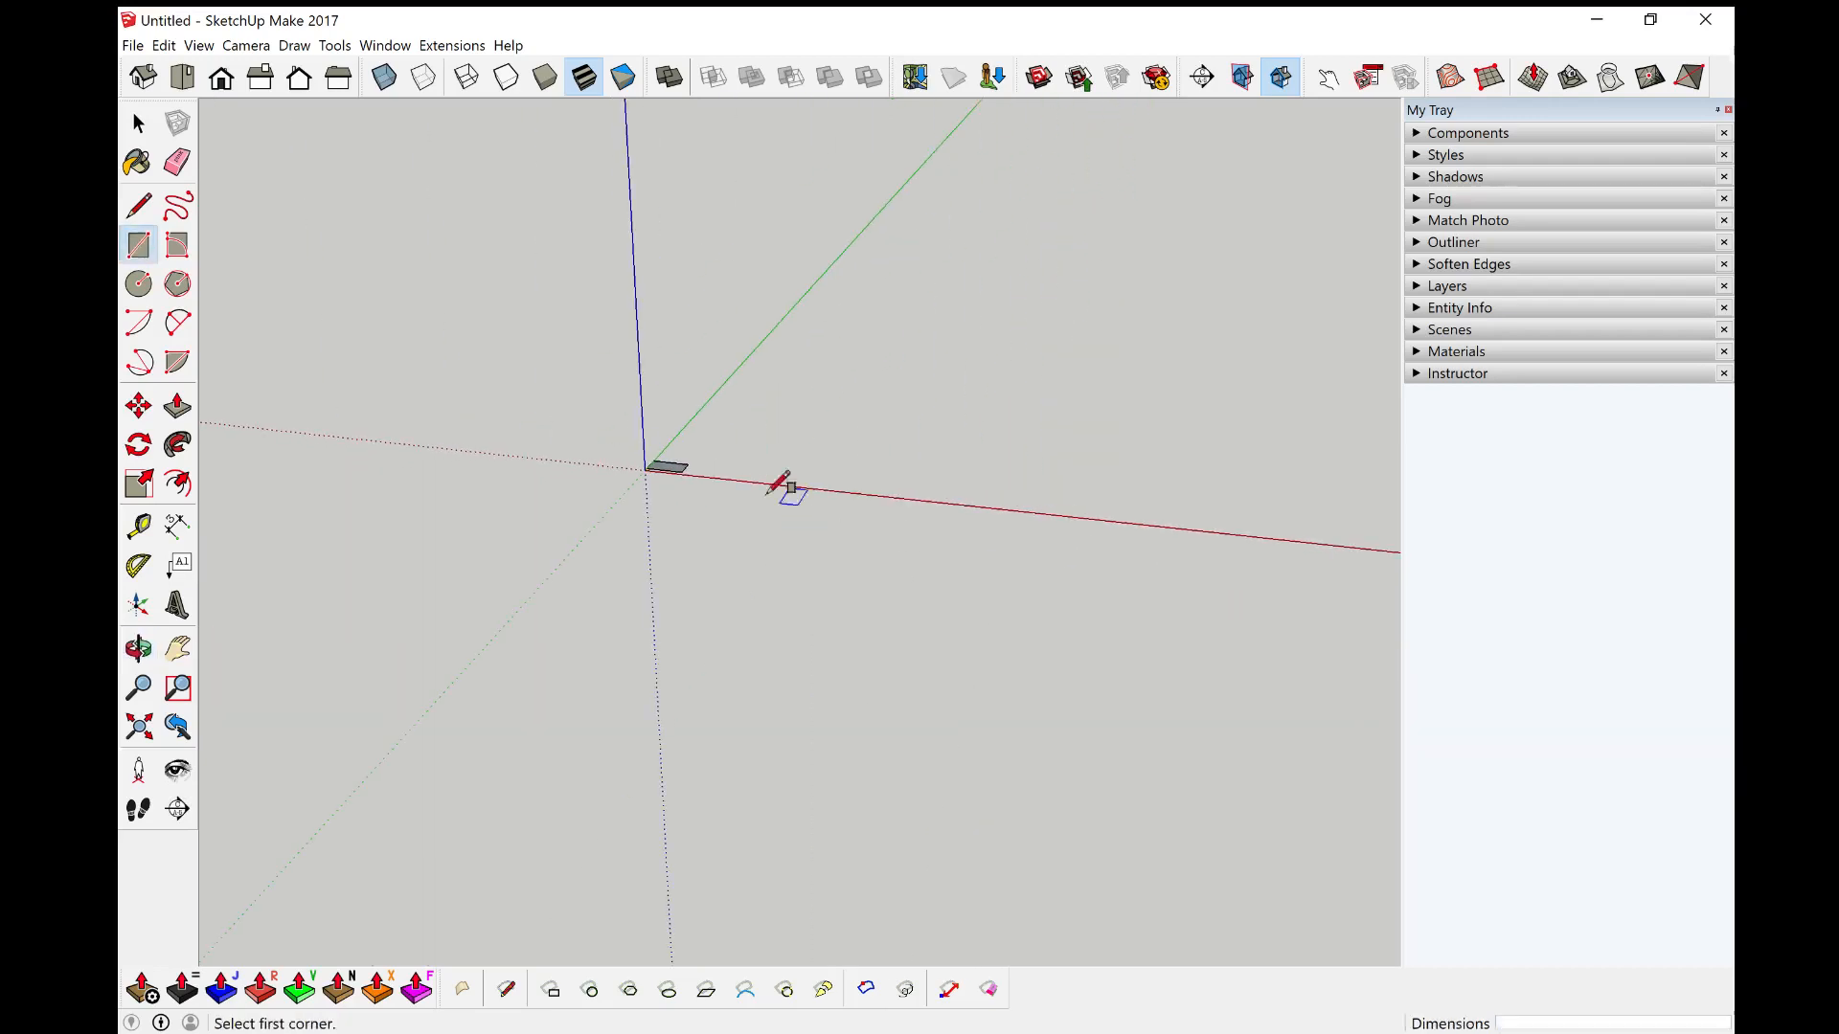
key("space")
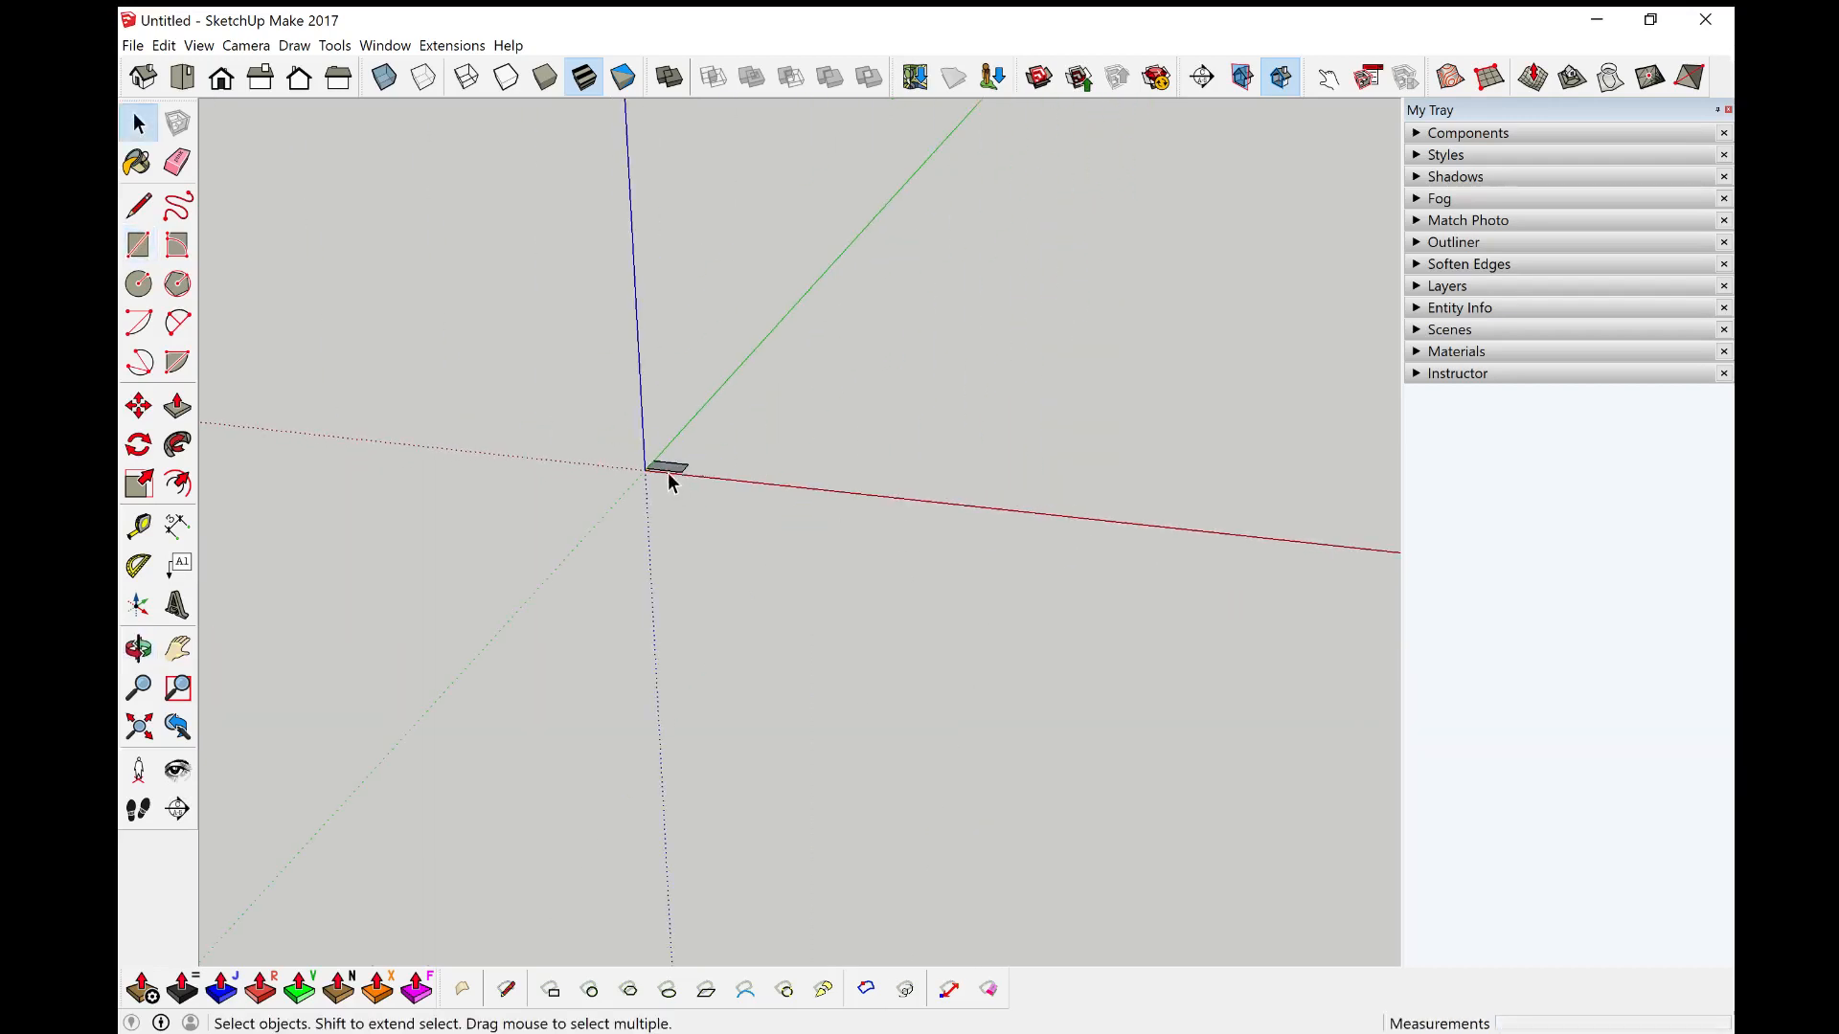
left_click(139, 727)
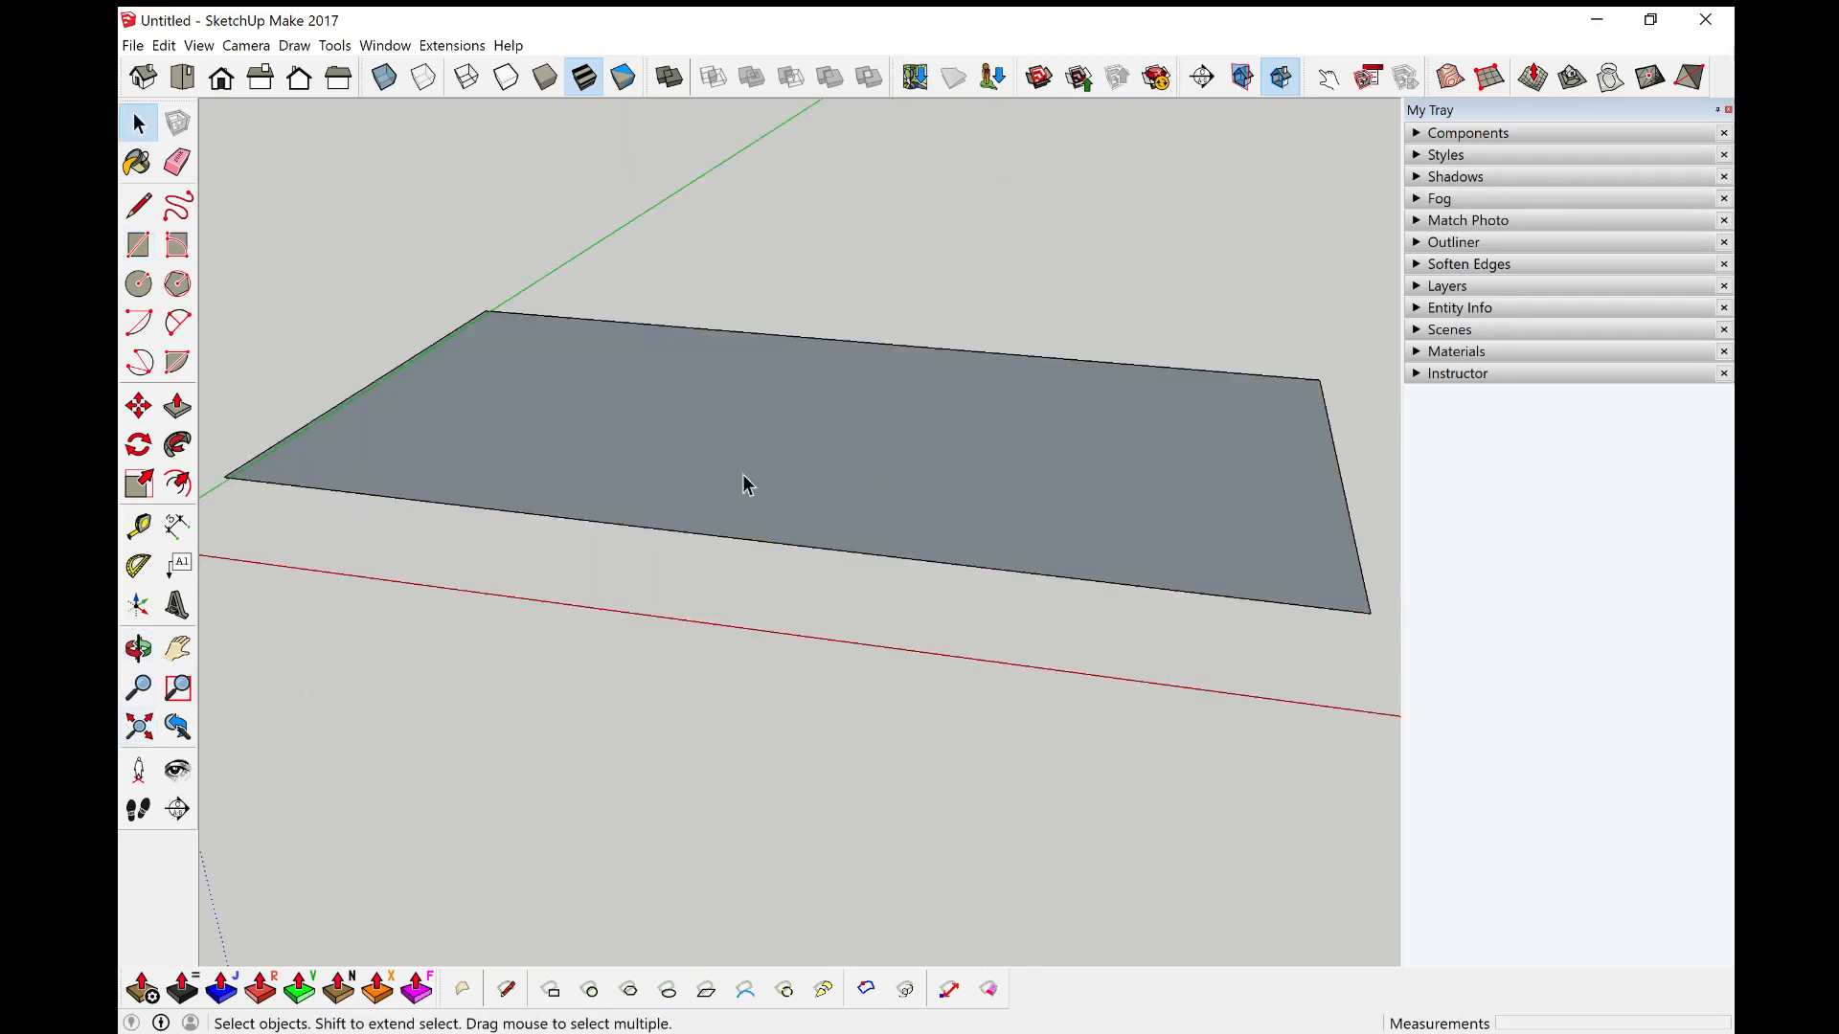
scroll(508, 479, "up", 3)
scroll(522, 436, "down", 5)
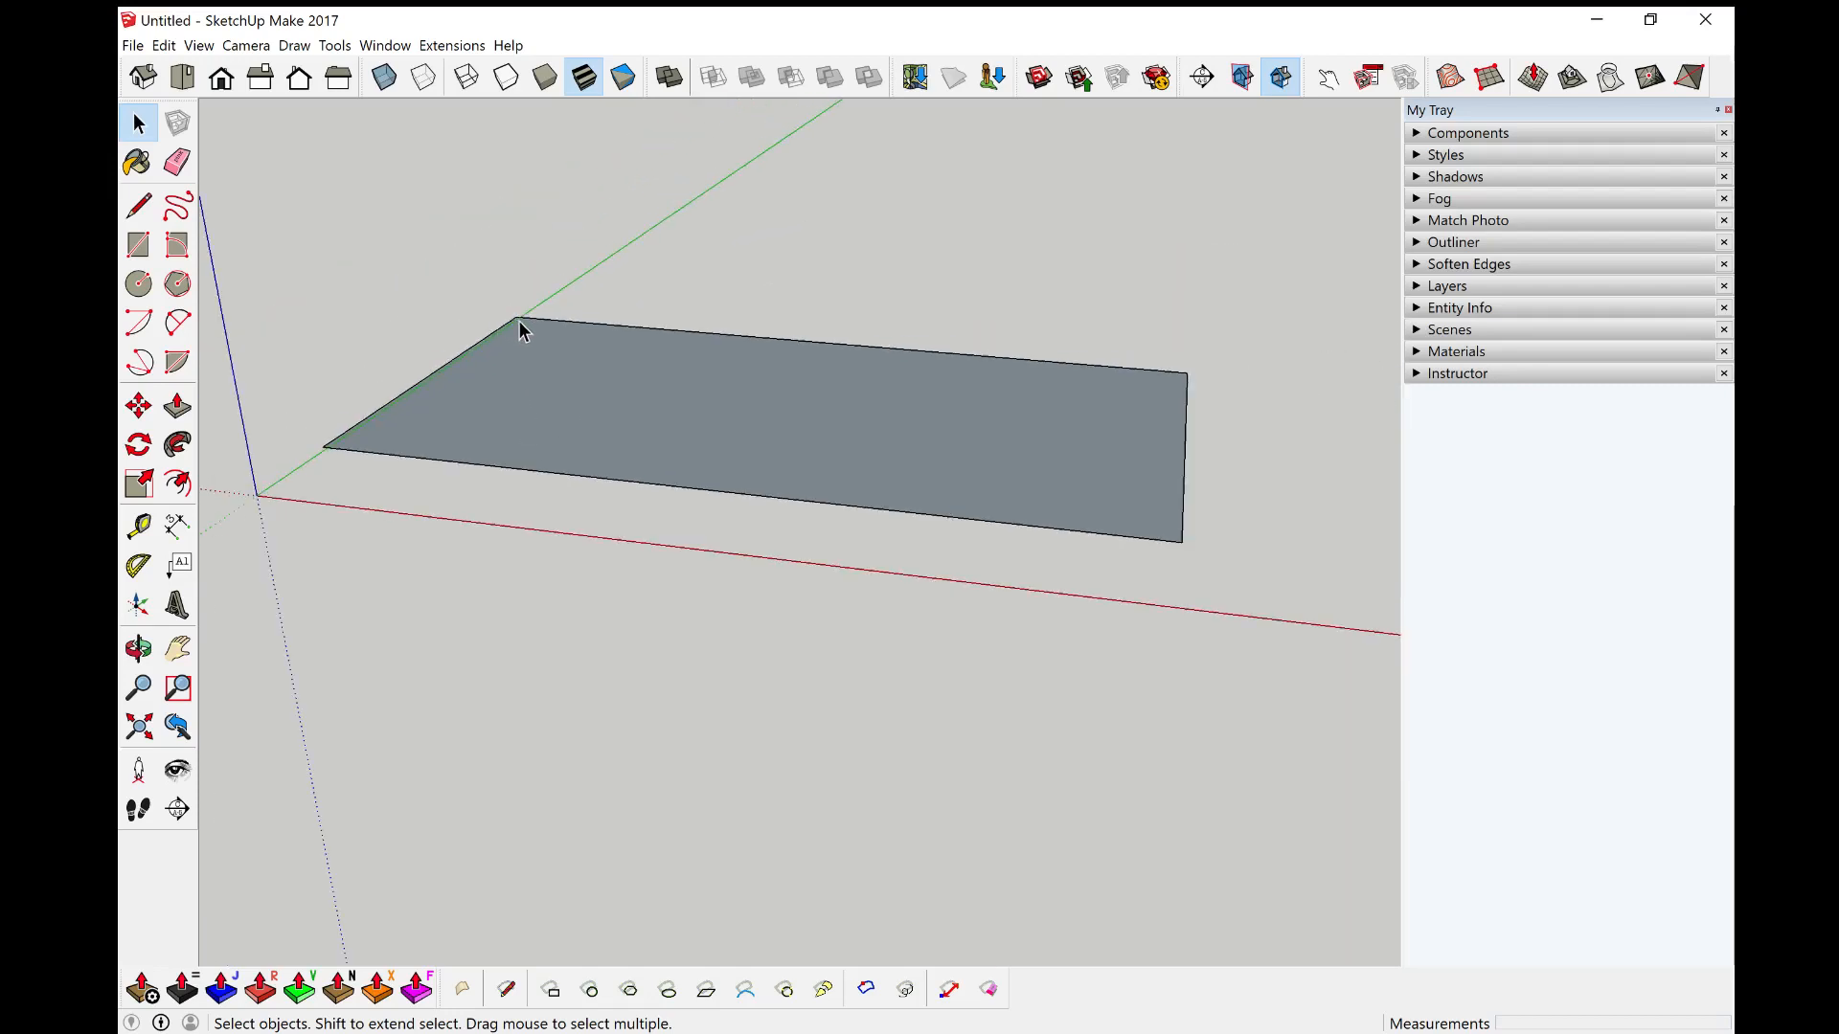
scroll(519, 321, "up", 3)
scroll(519, 314, "up", 8)
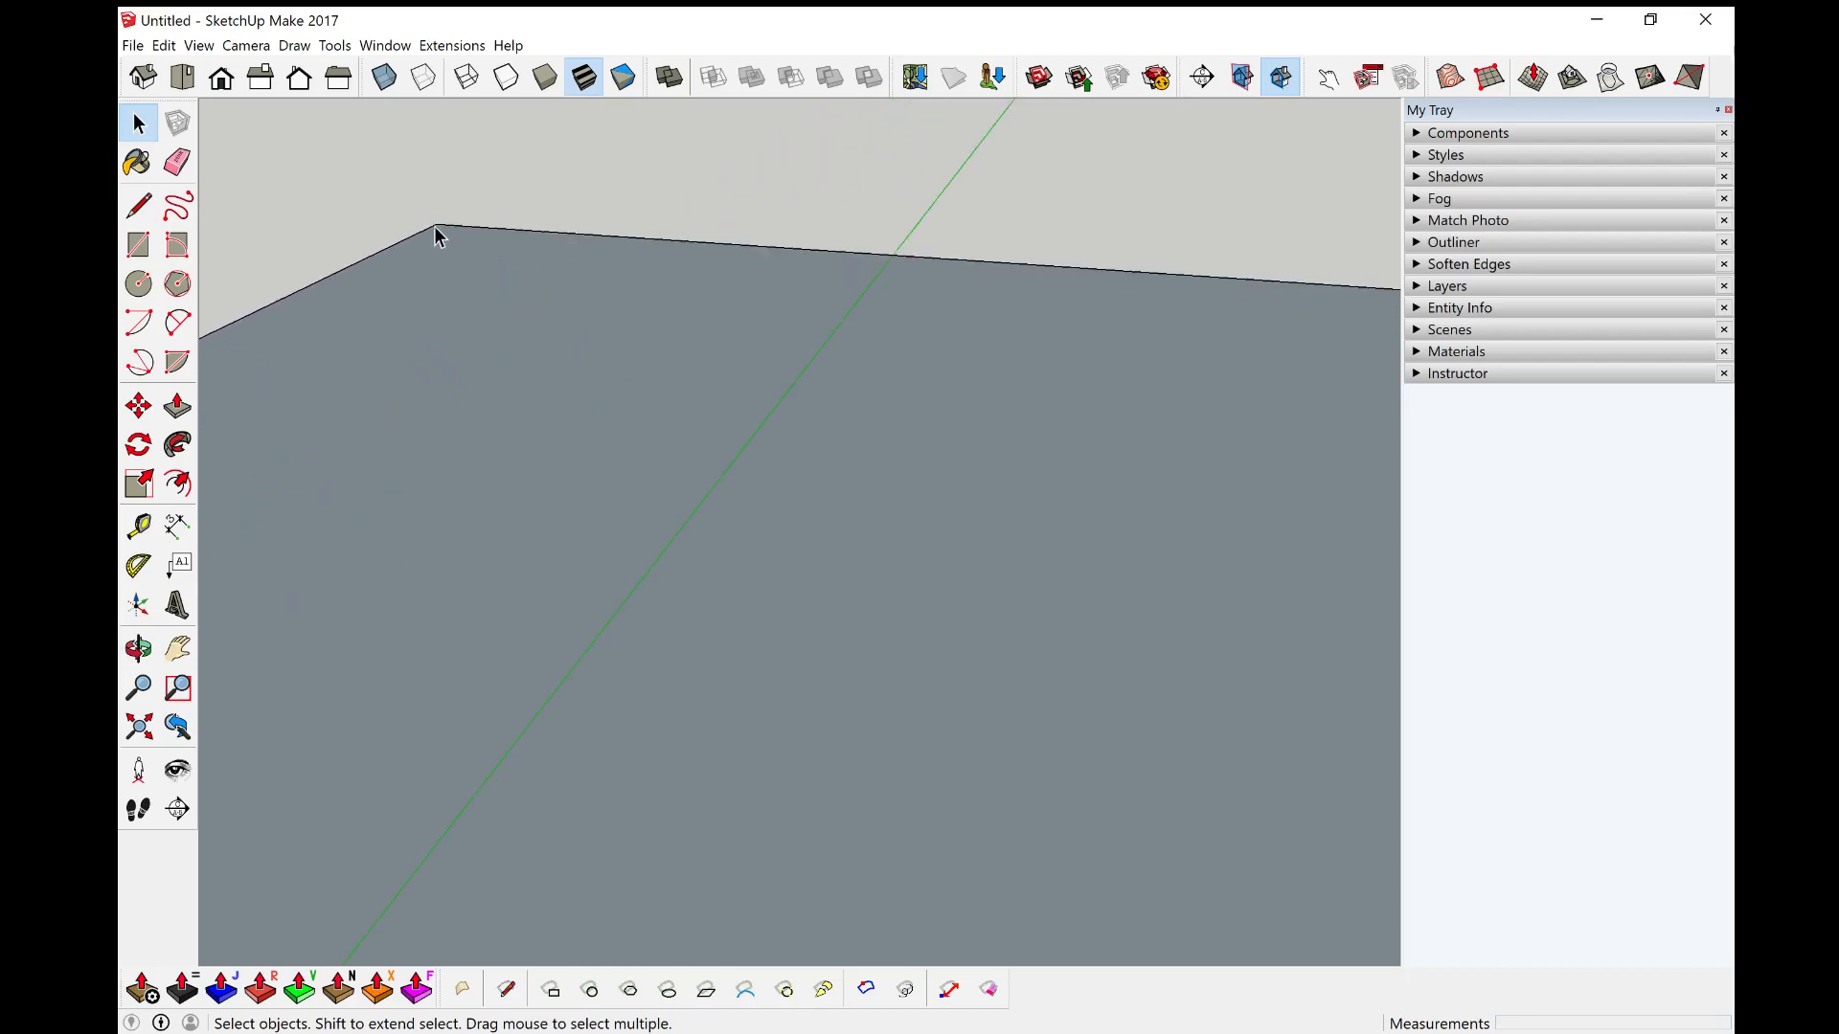
scroll(680, 594, "down", 4)
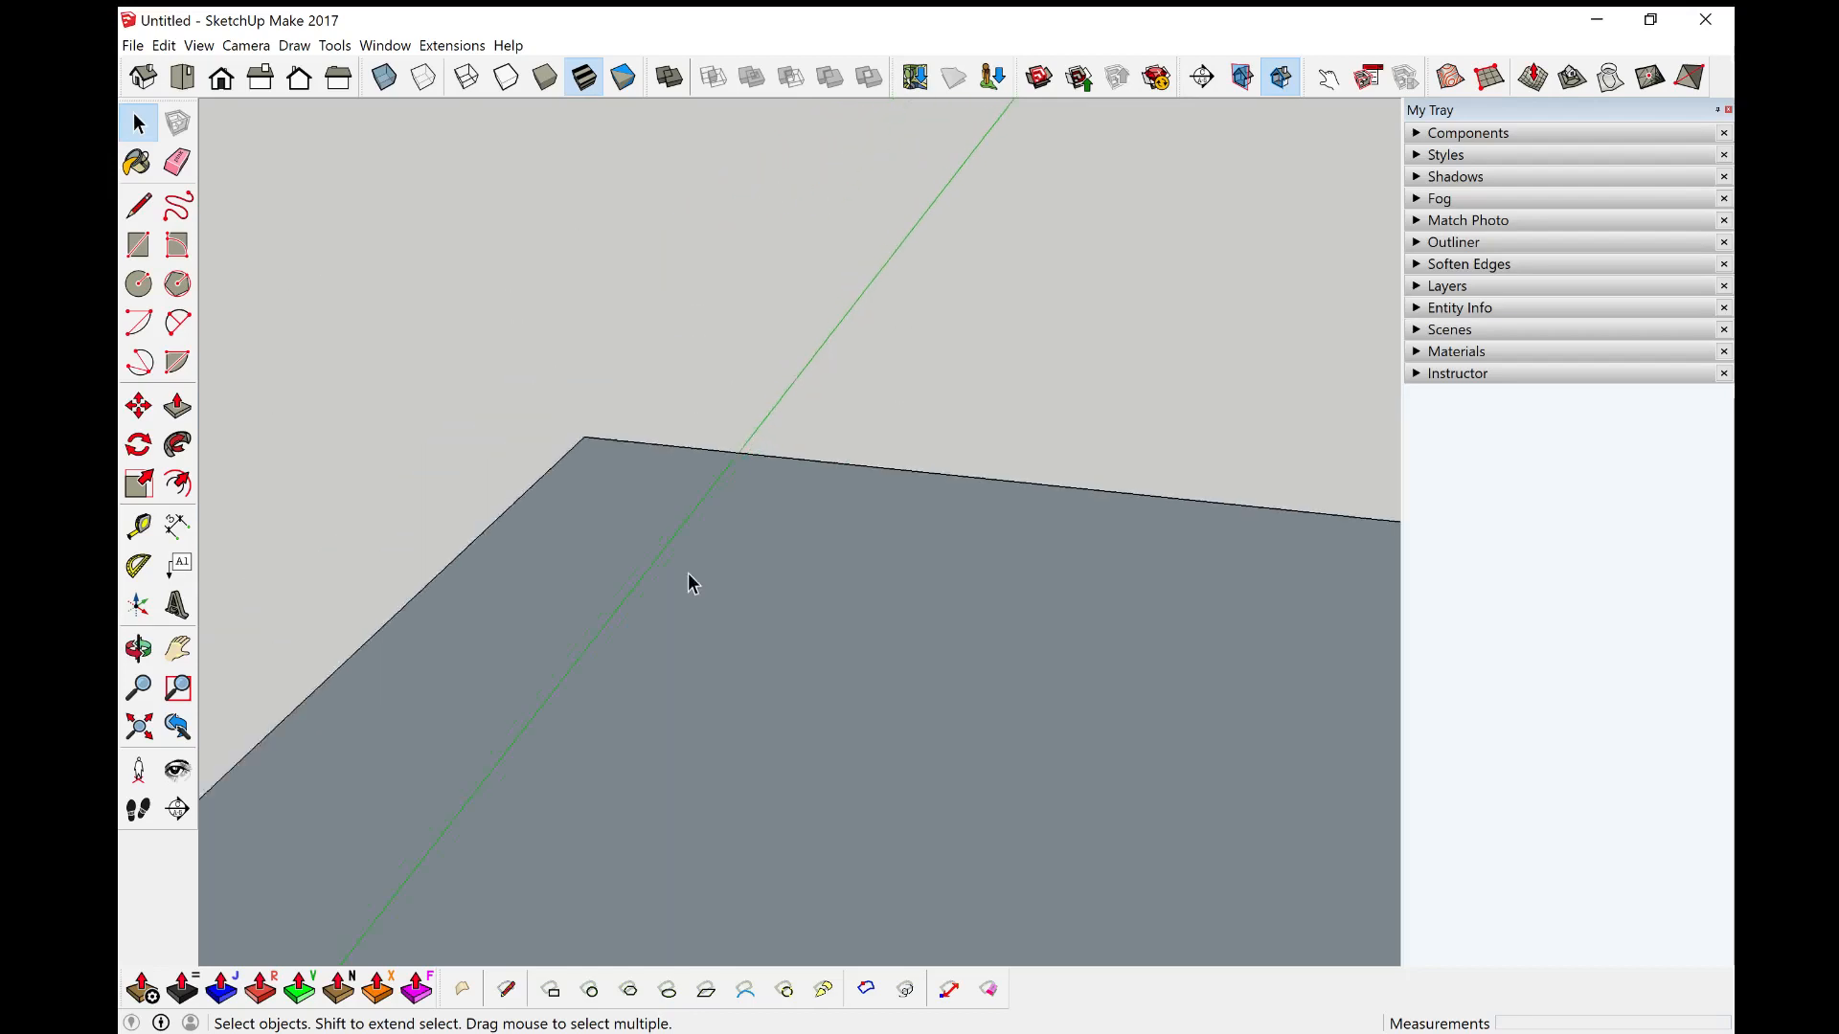
Step: Select the whole ground rectangle and delete it
middle_click_drag(713, 581, 649, 582)
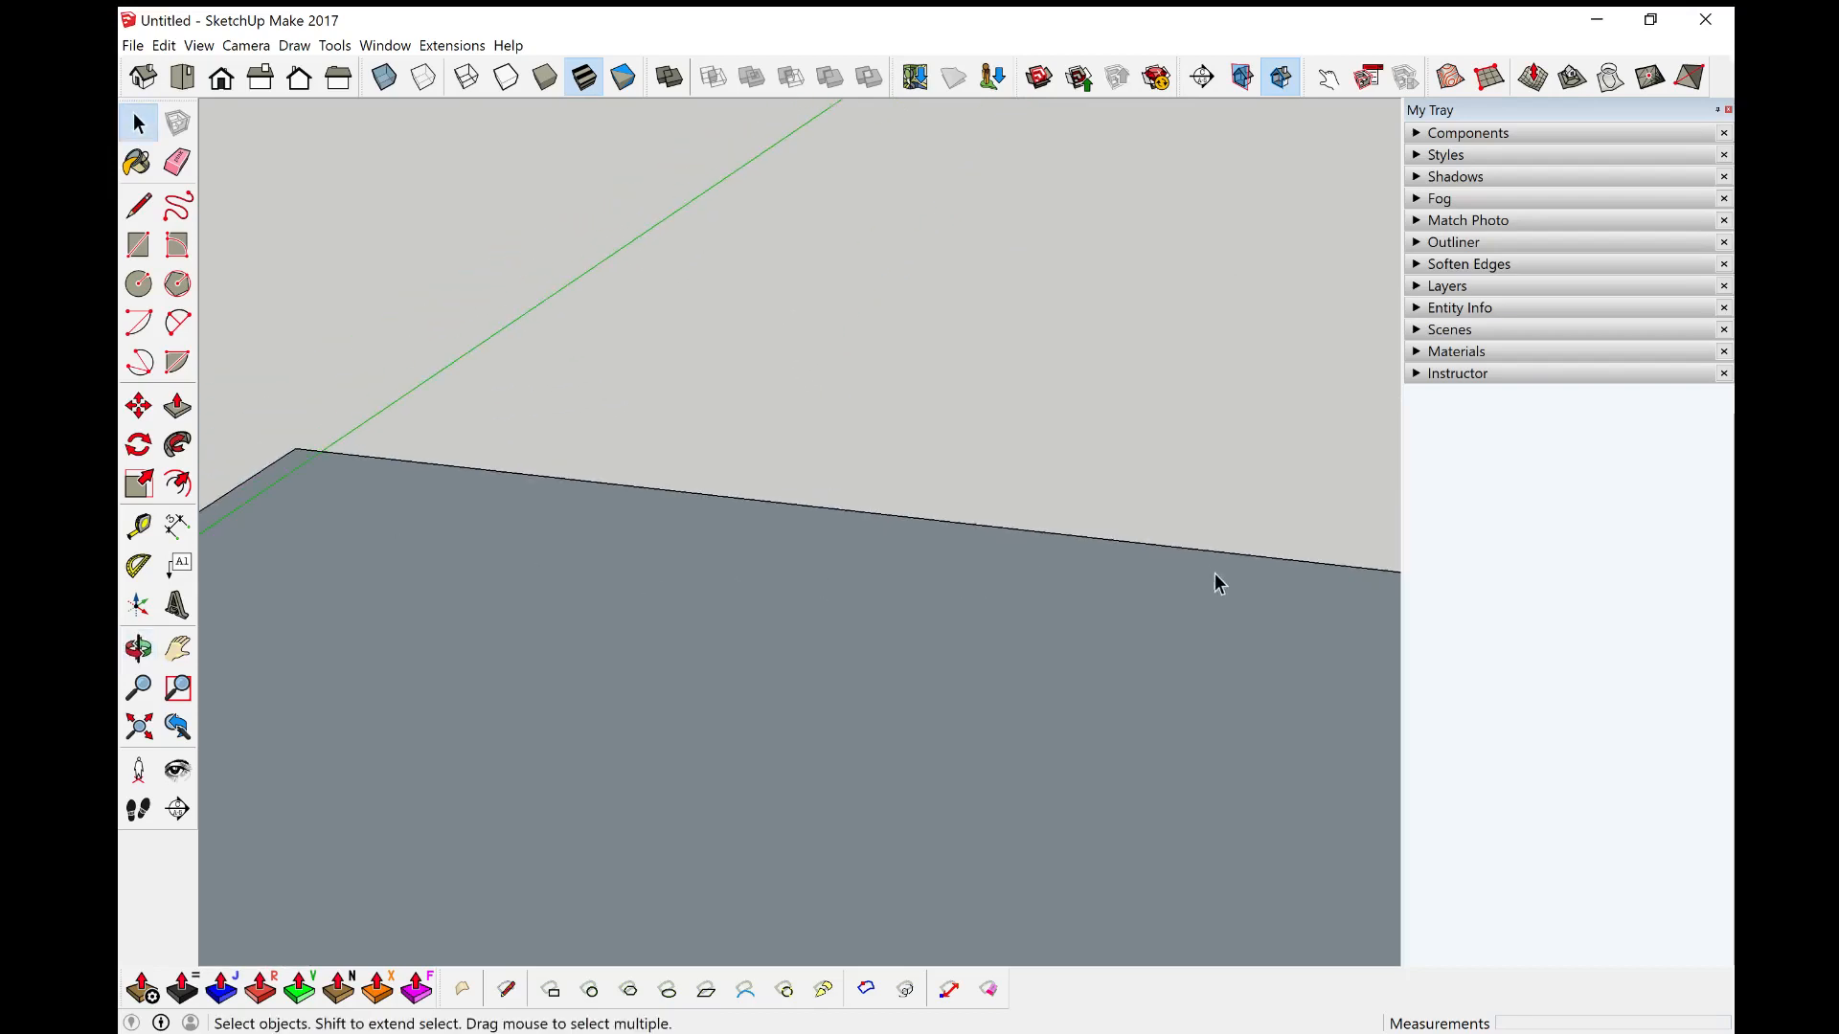
scroll(1218, 583, "down", 10)
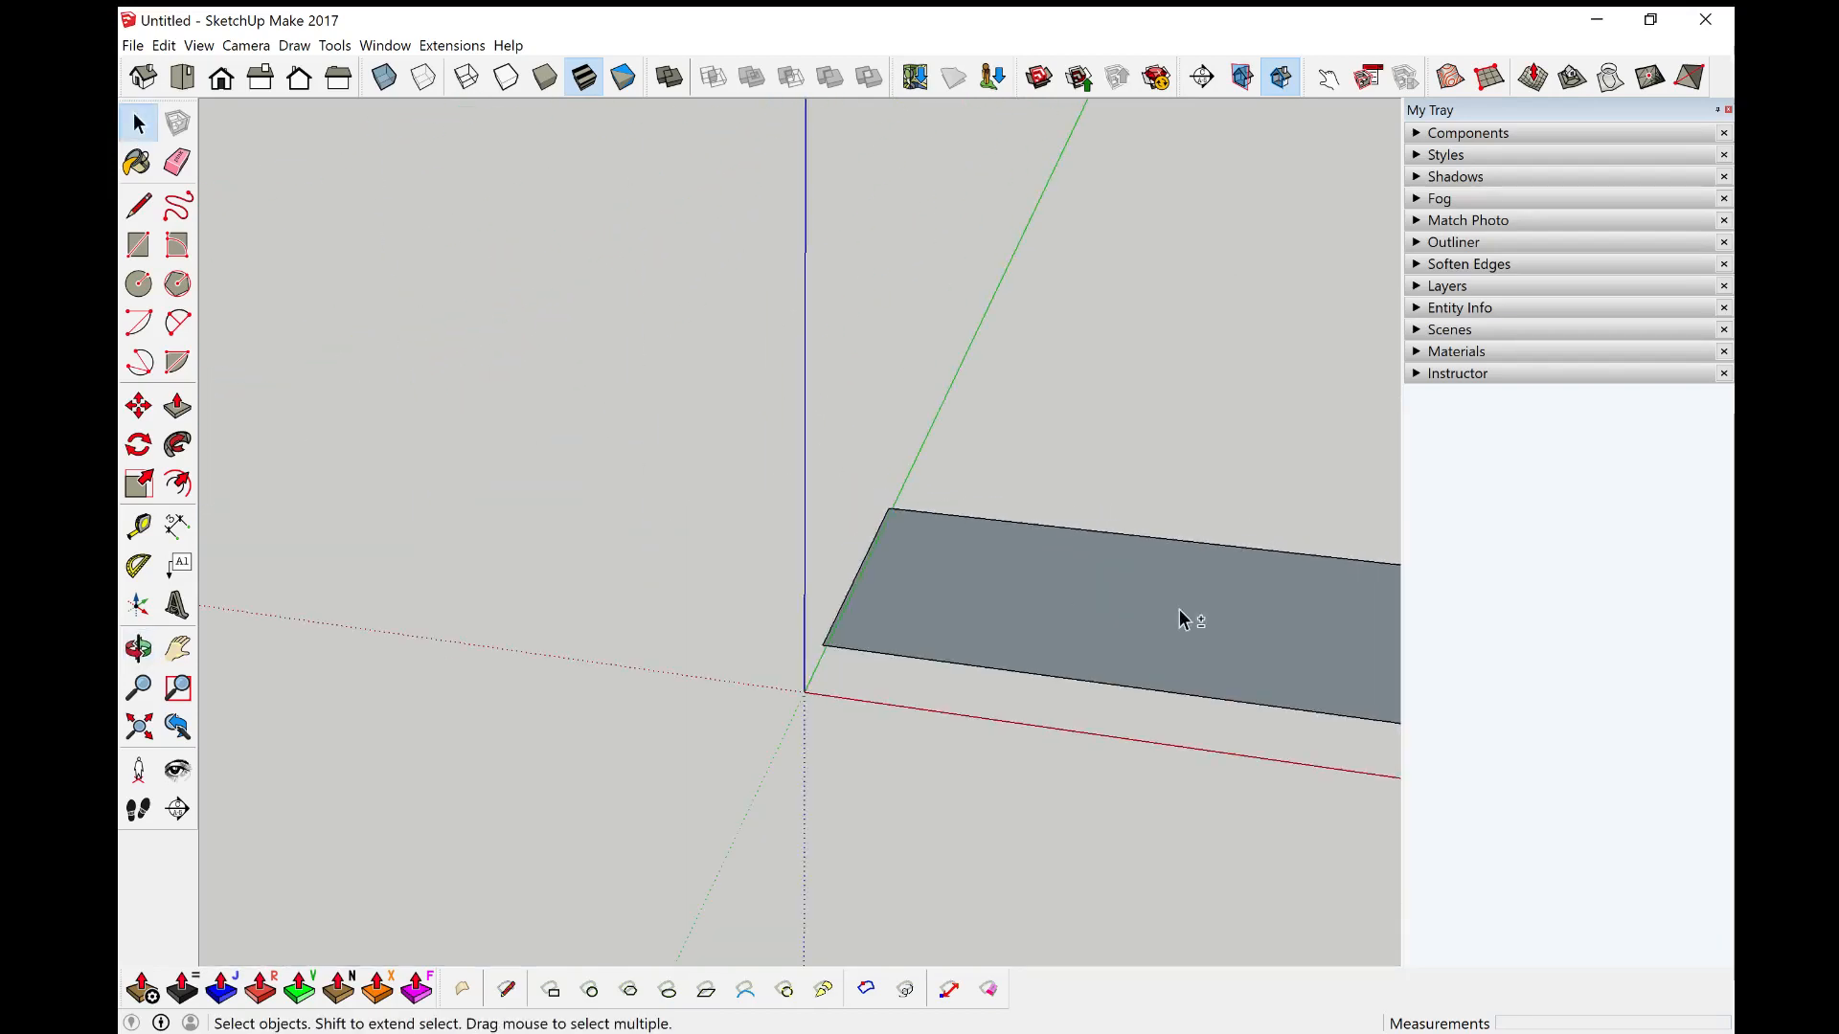
middle_click_drag(1179, 611, 782, 592)
scroll(963, 579, "up", 6)
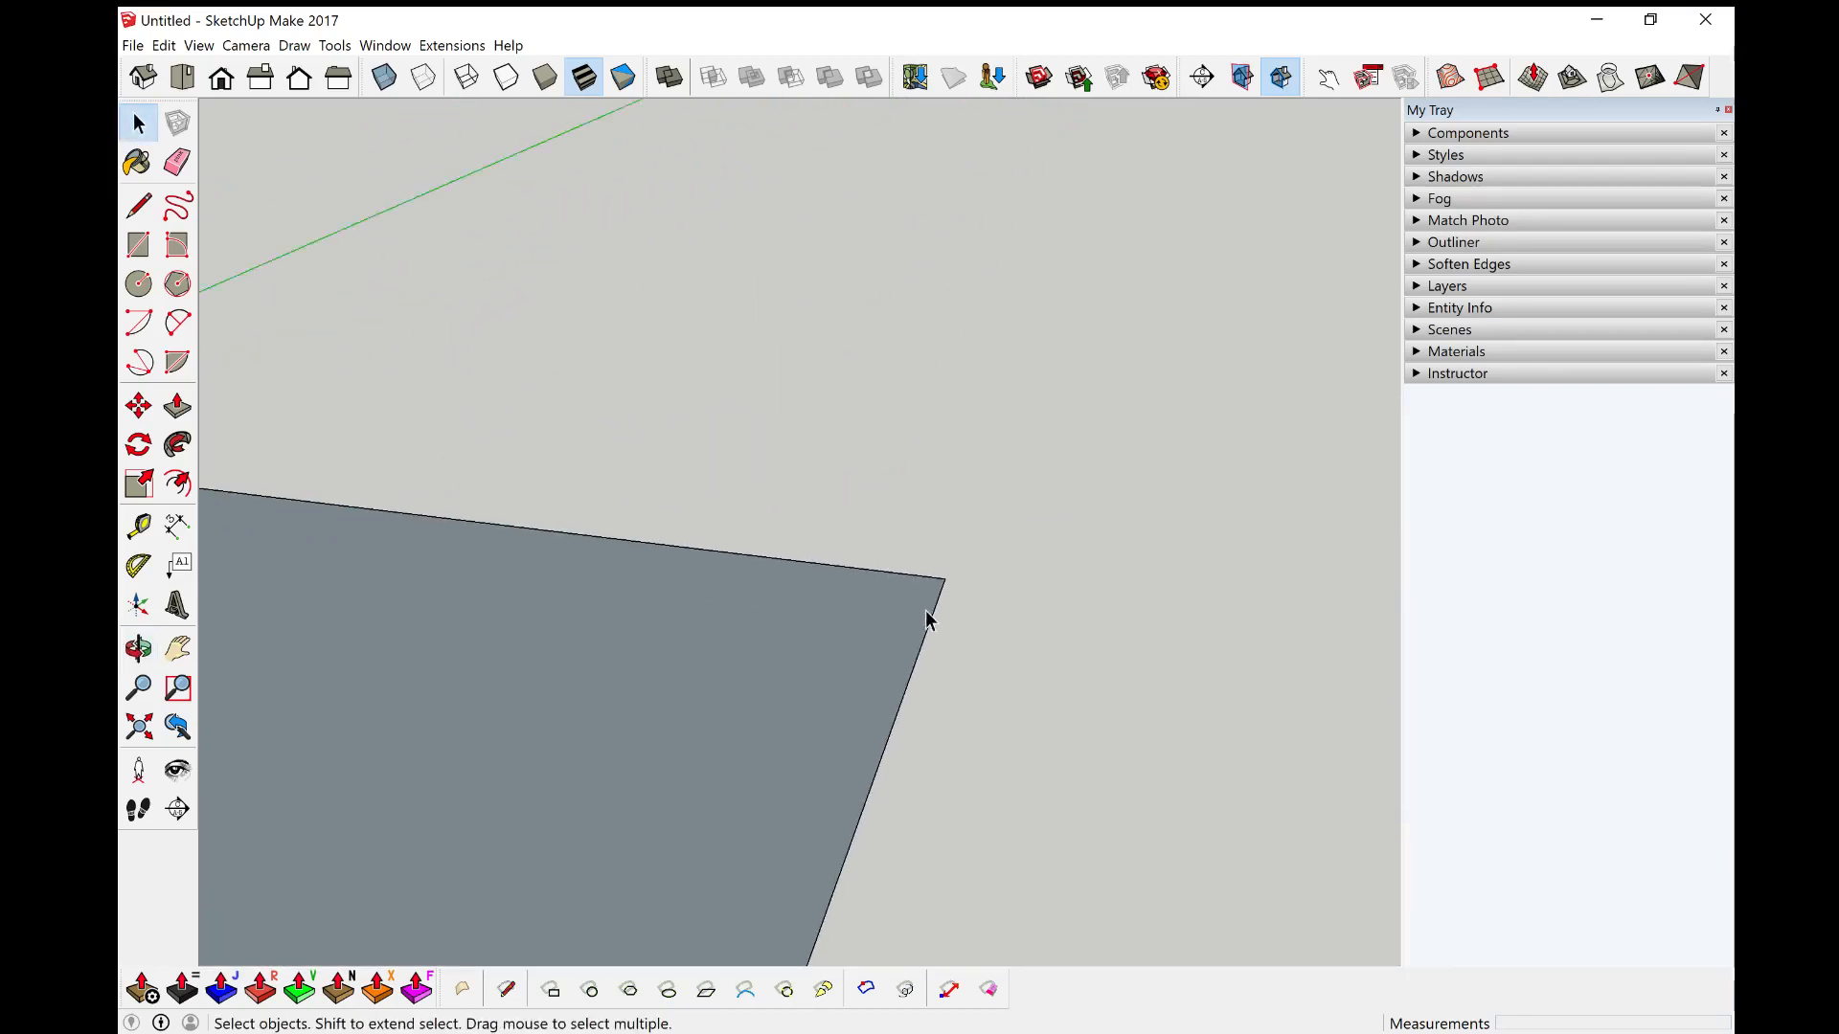
scroll(965, 559, "up", 4)
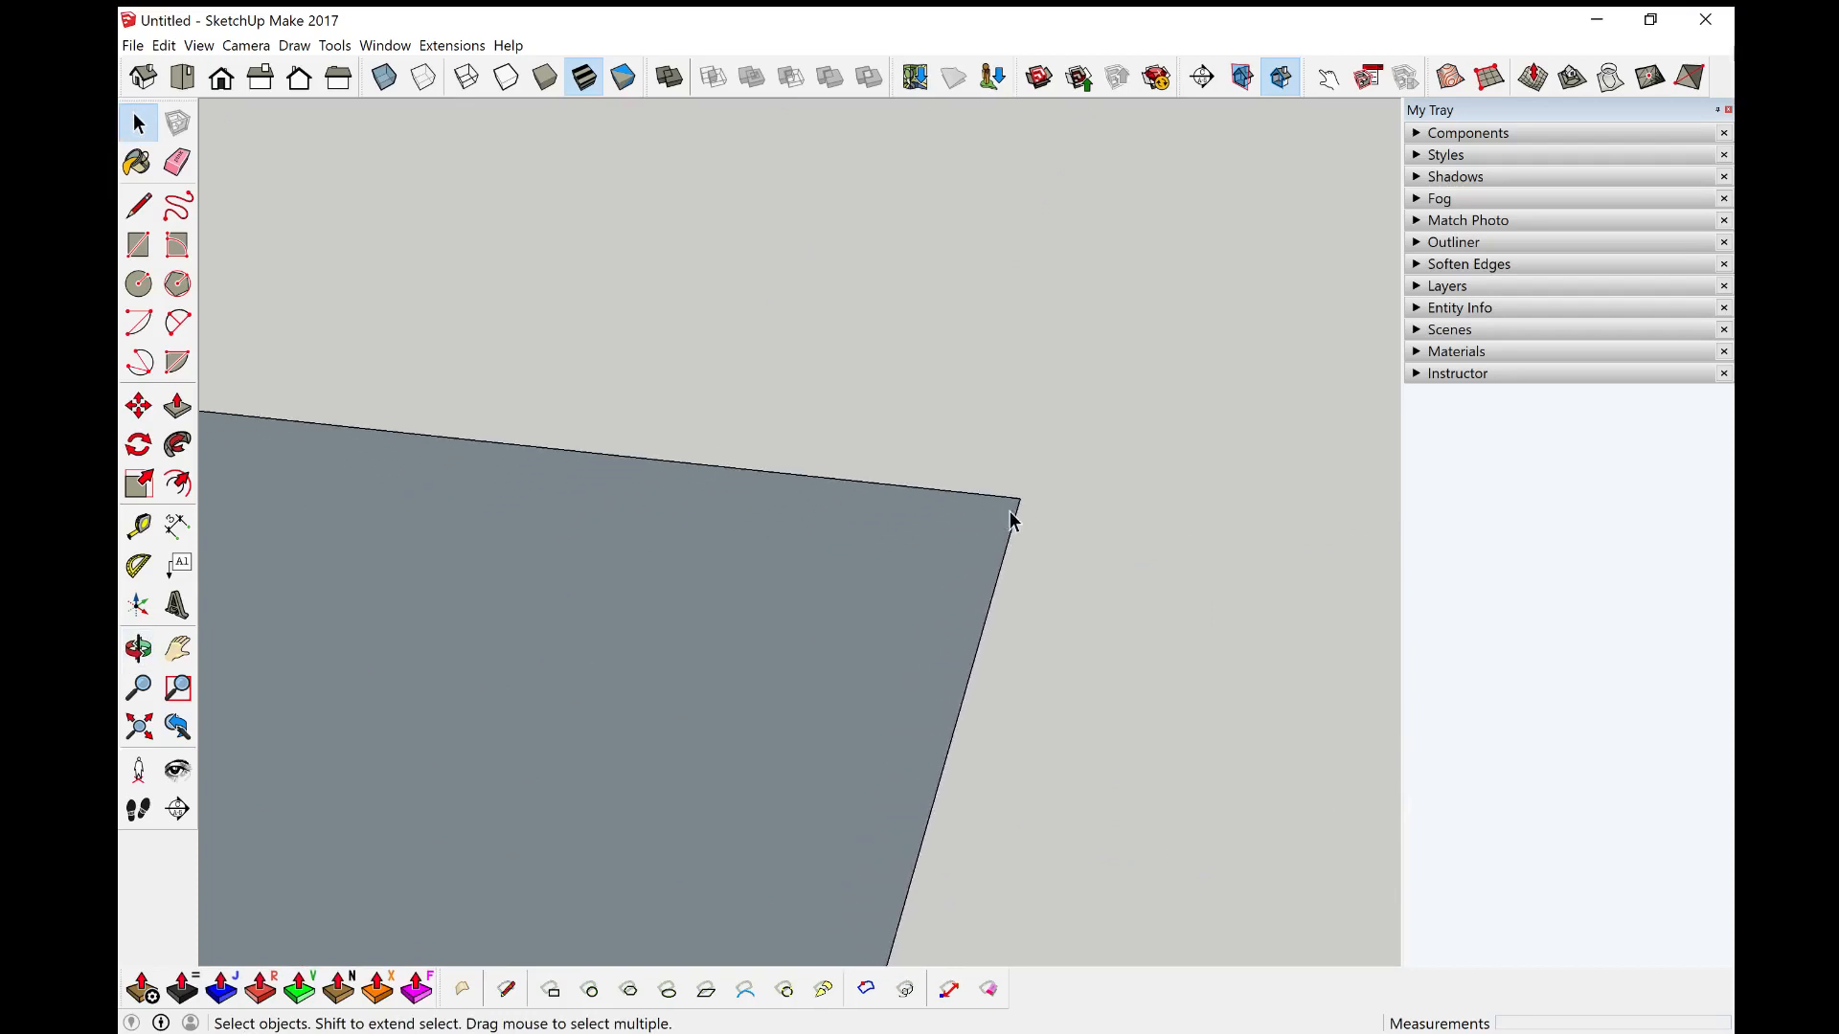
scroll(1013, 517, "down", 5)
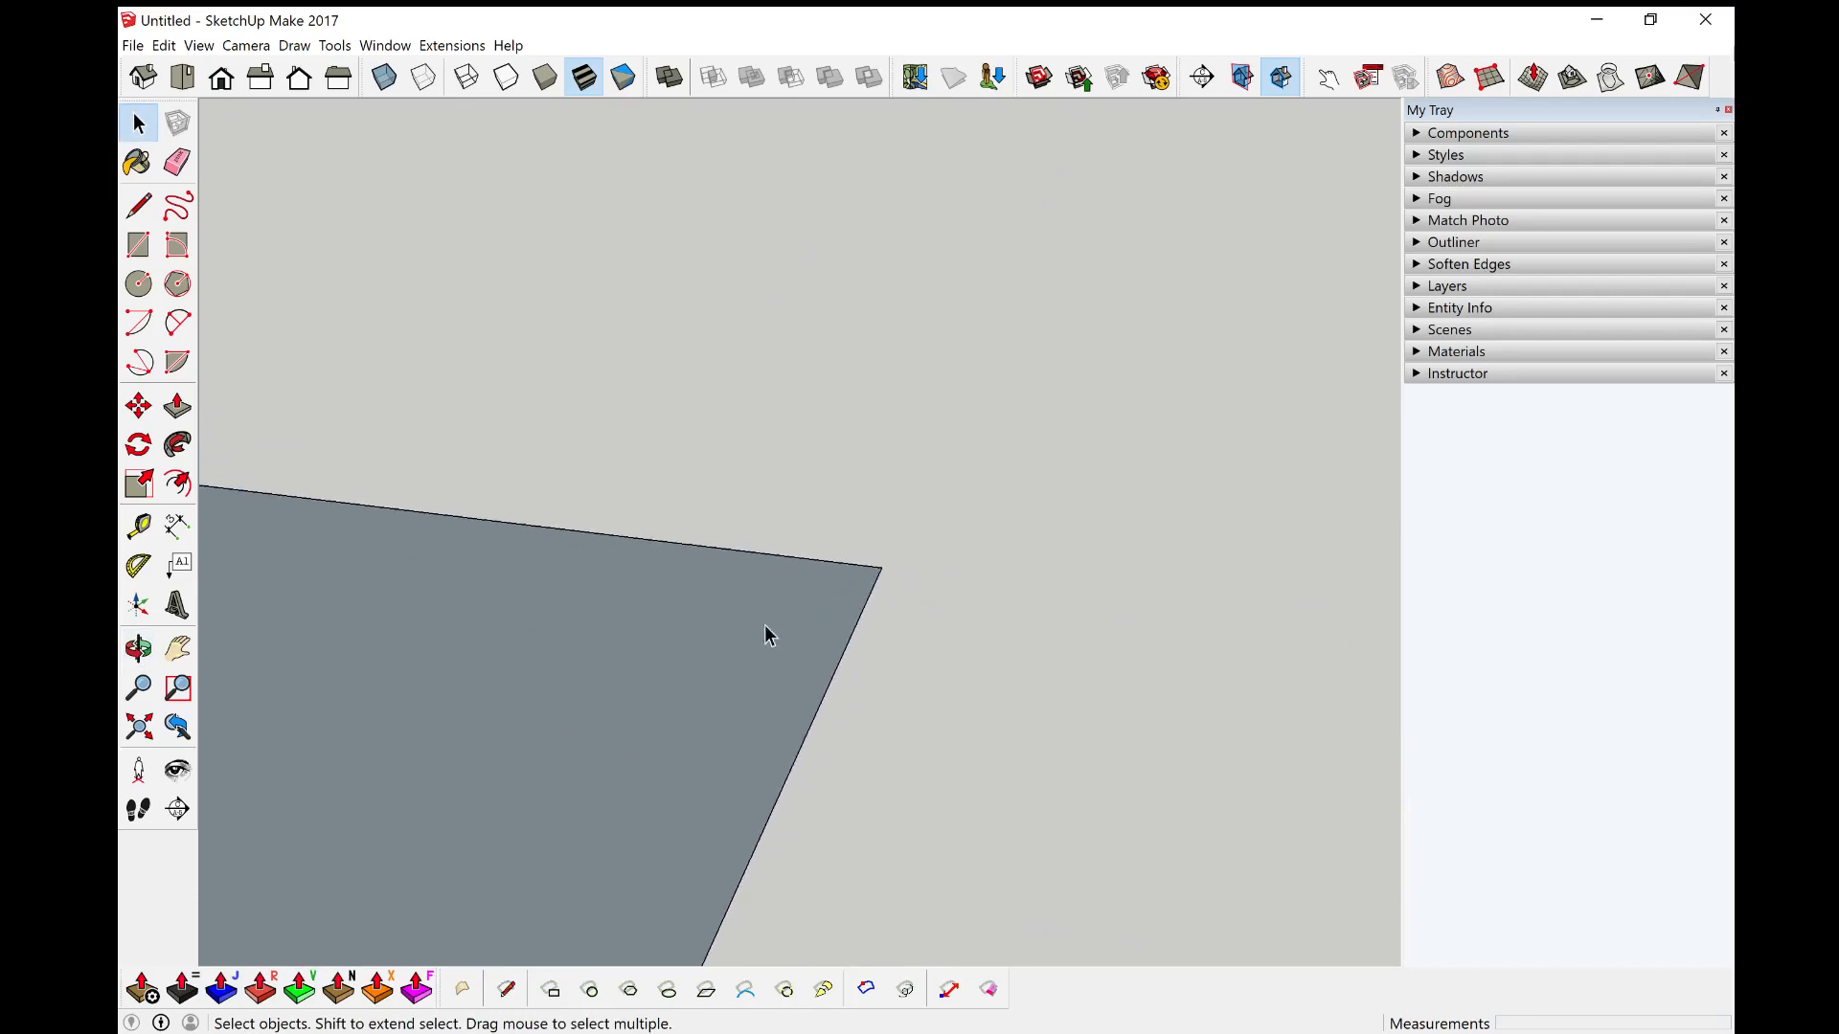
scroll(422, 735, "down", 5)
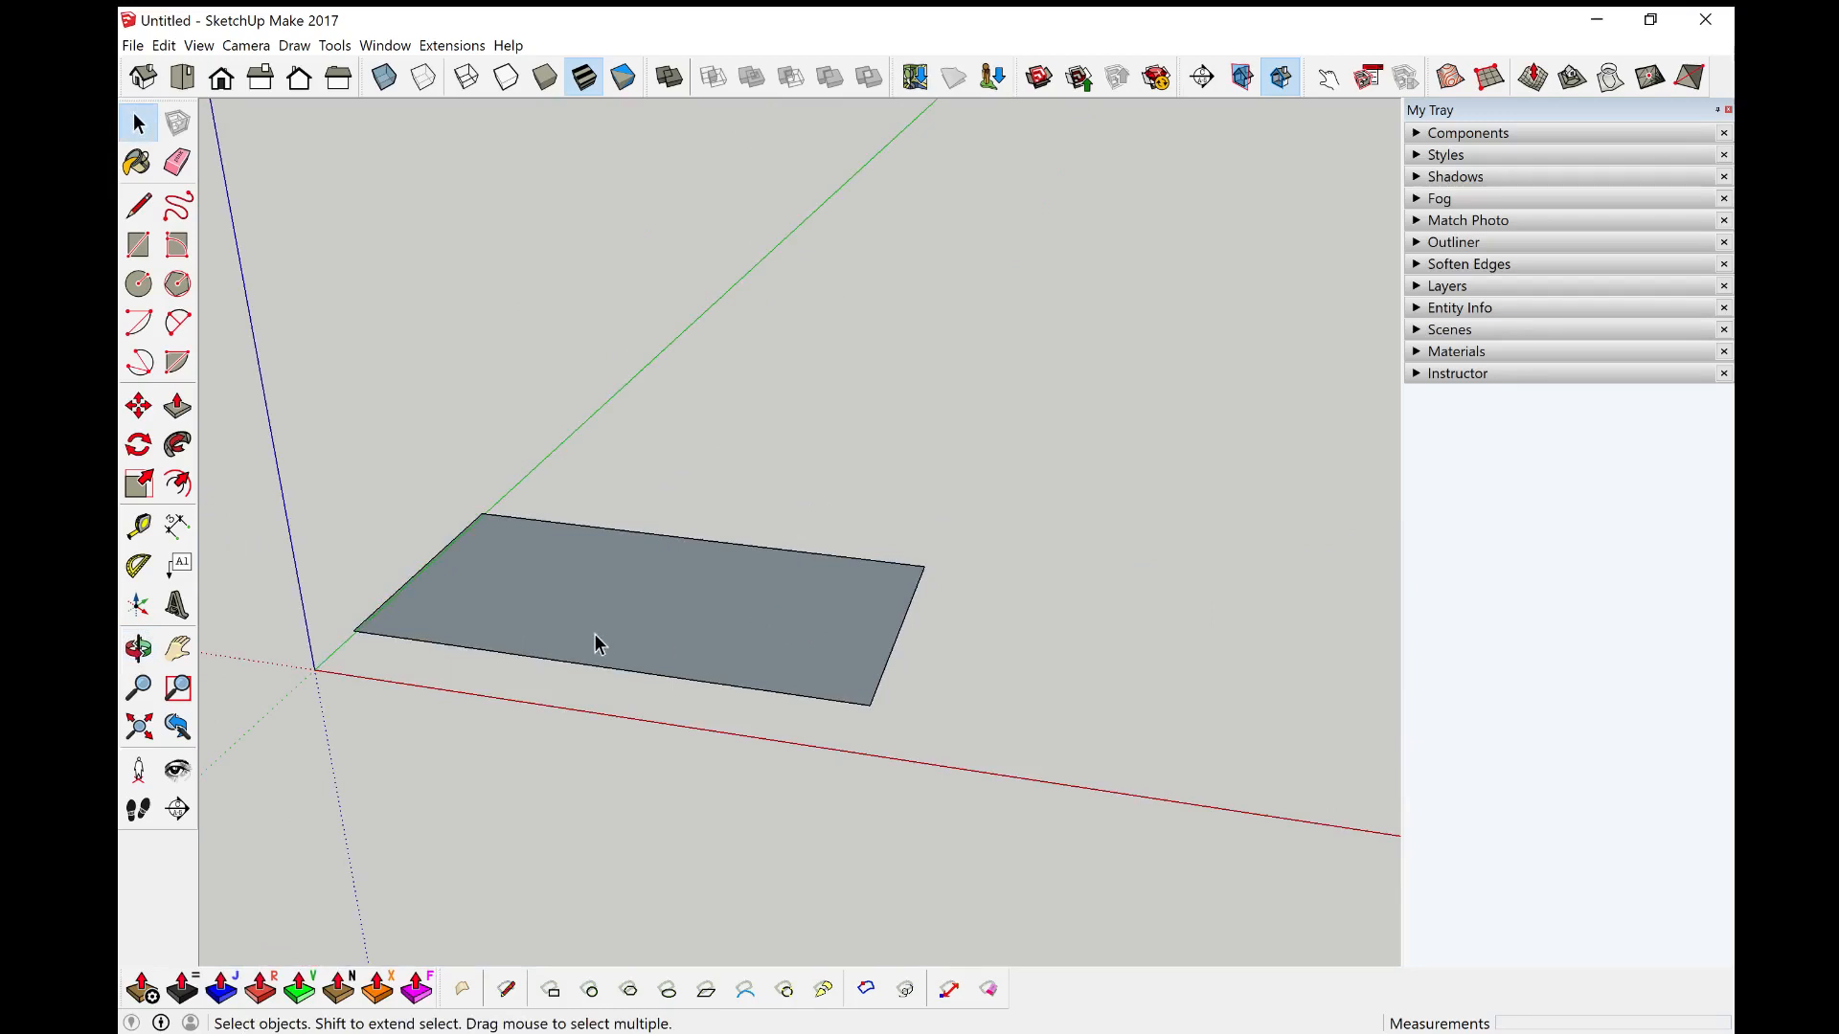
middle_click_drag(502, 643, 766, 603)
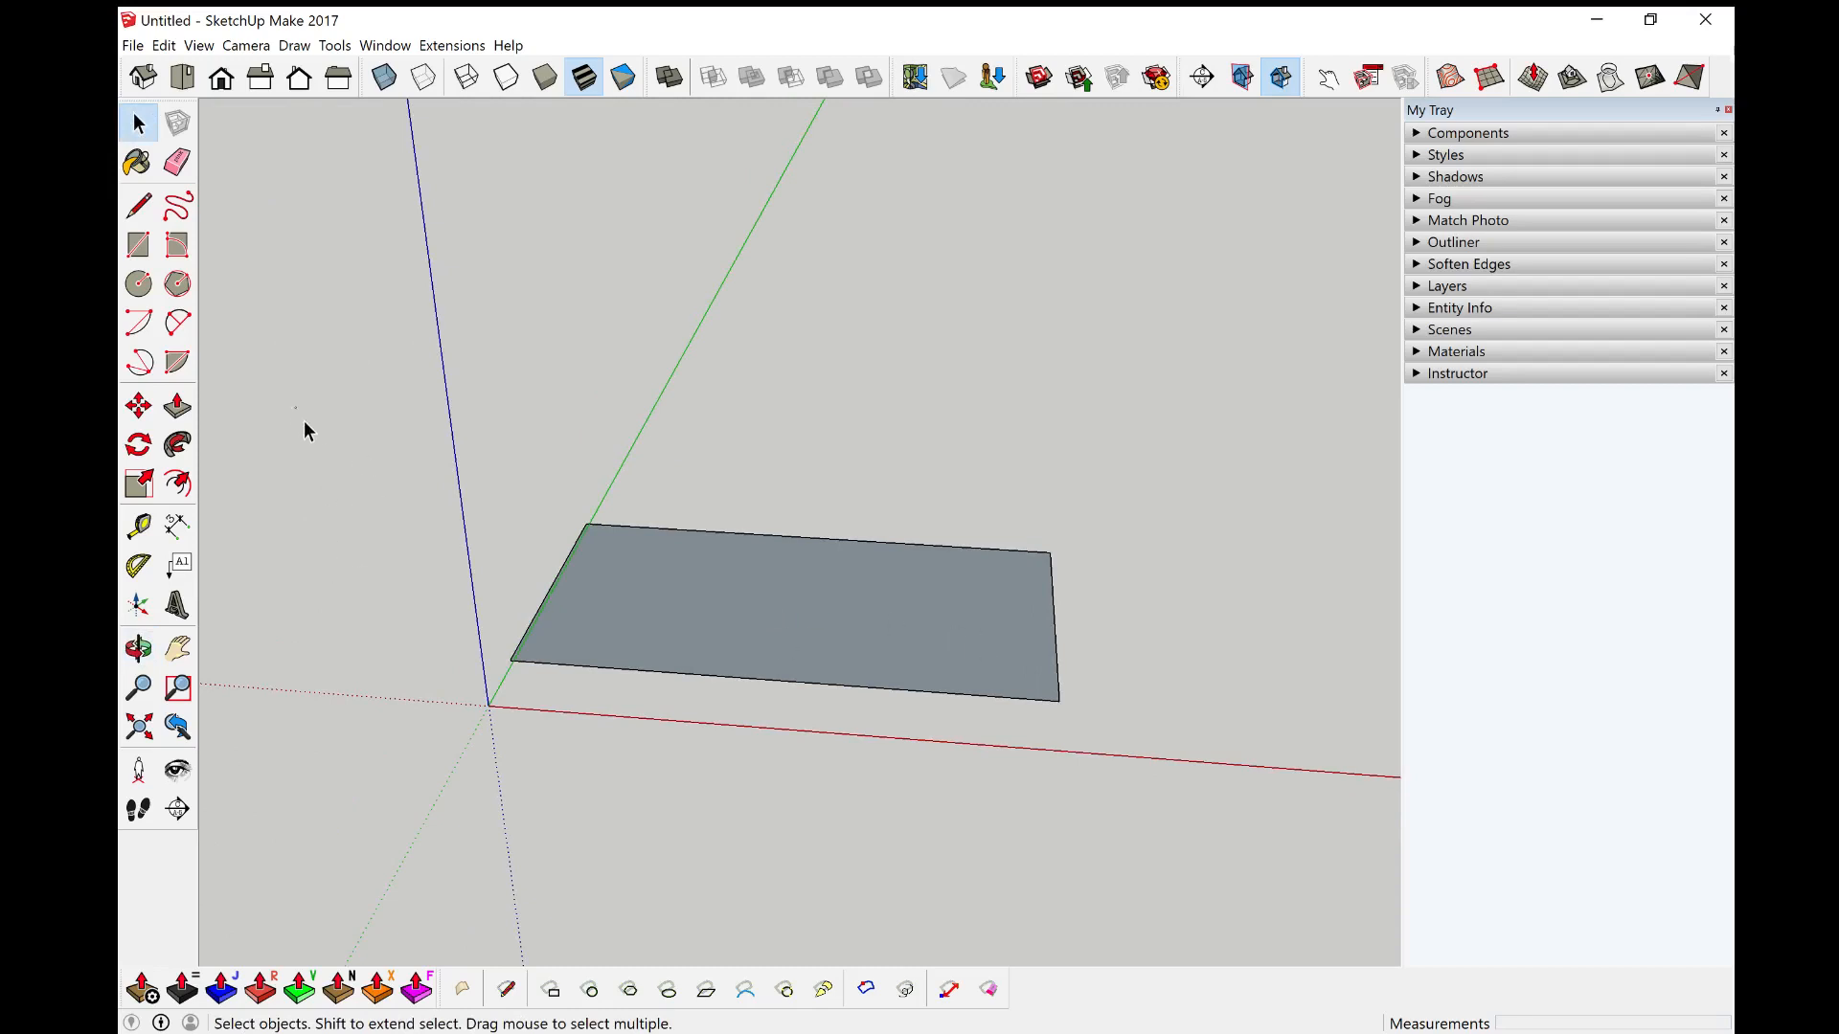
left_click_drag(296, 407, 1242, 779)
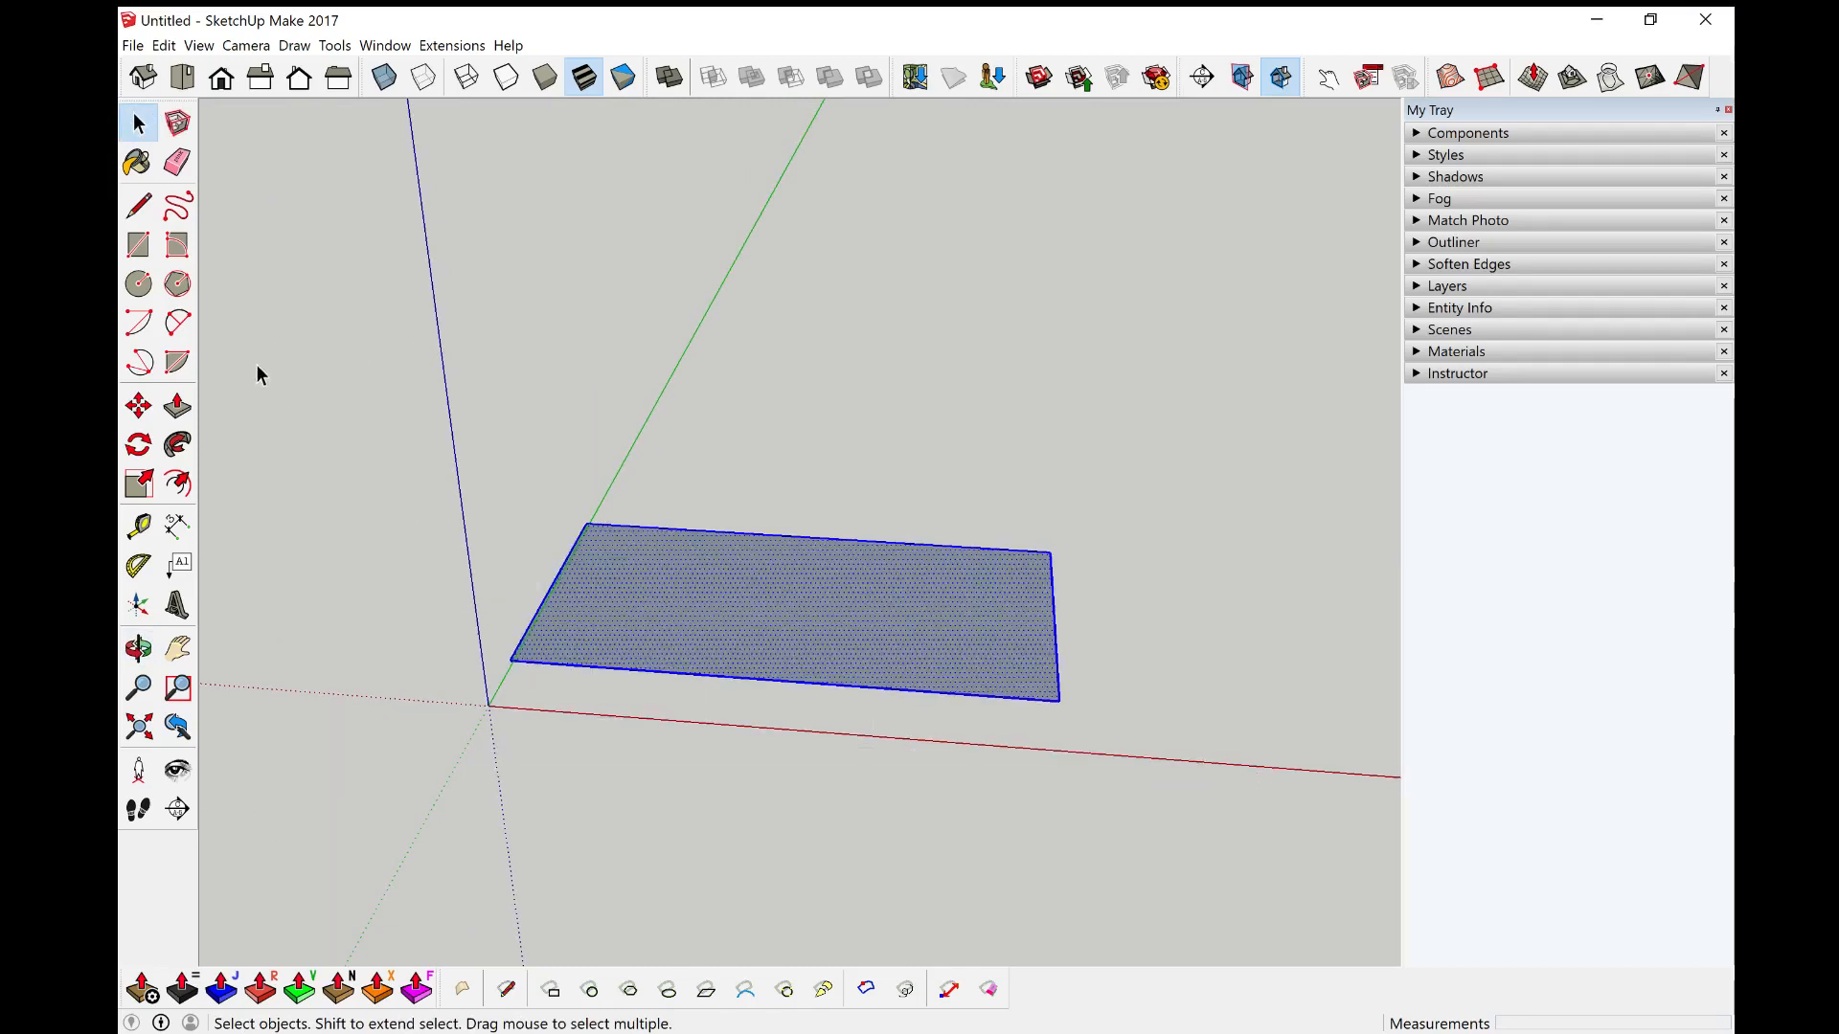
left_click_drag(264, 357, 1202, 845)
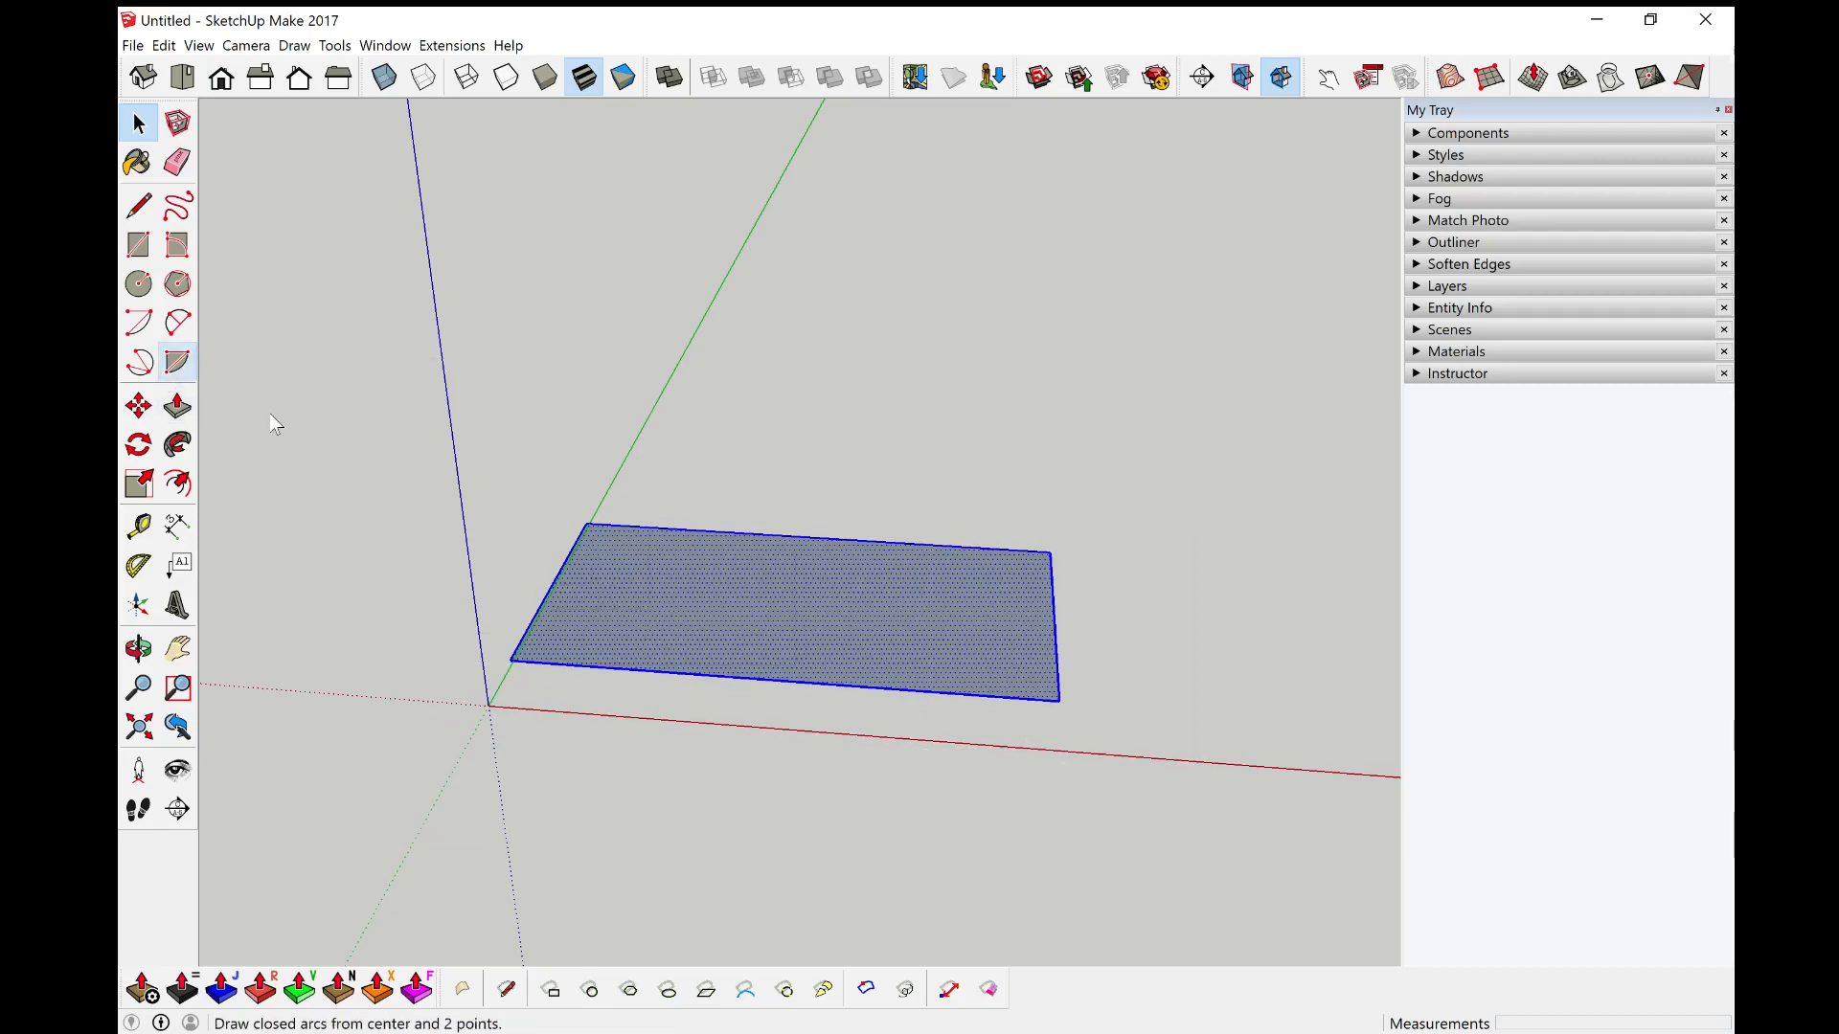
left_click_drag(280, 342, 1192, 829)
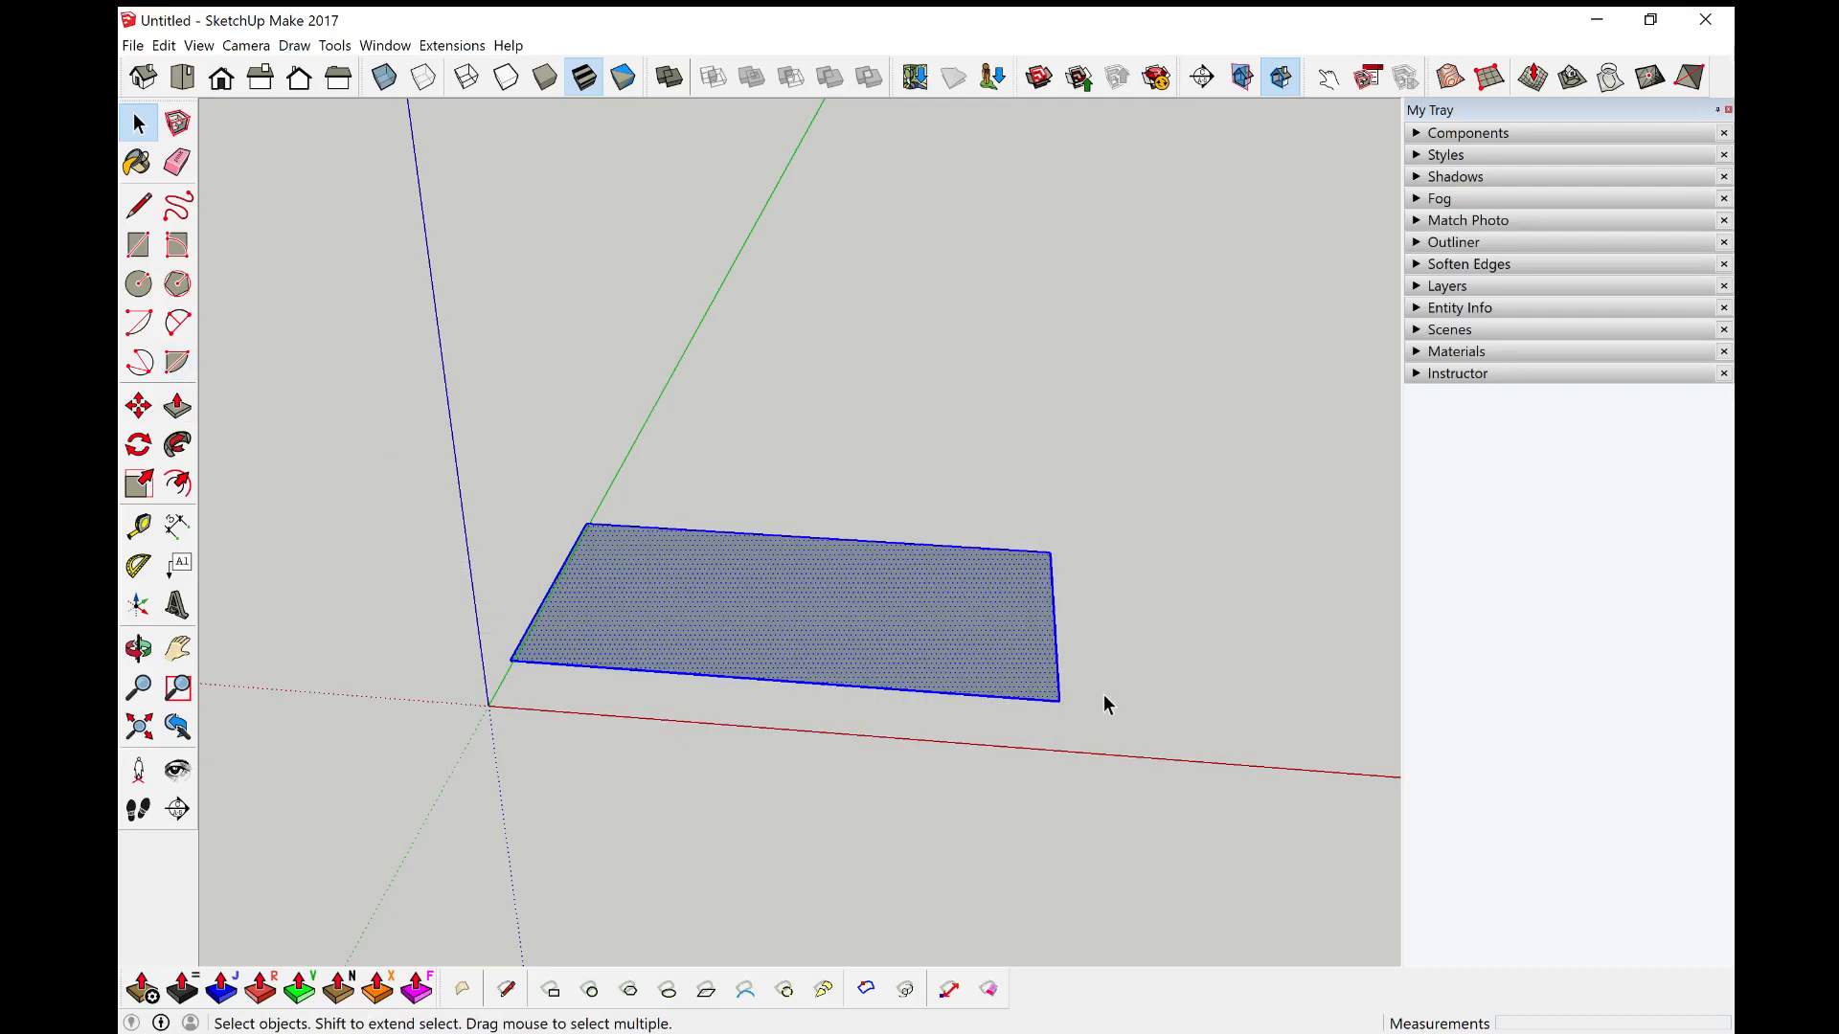
key("Delete")
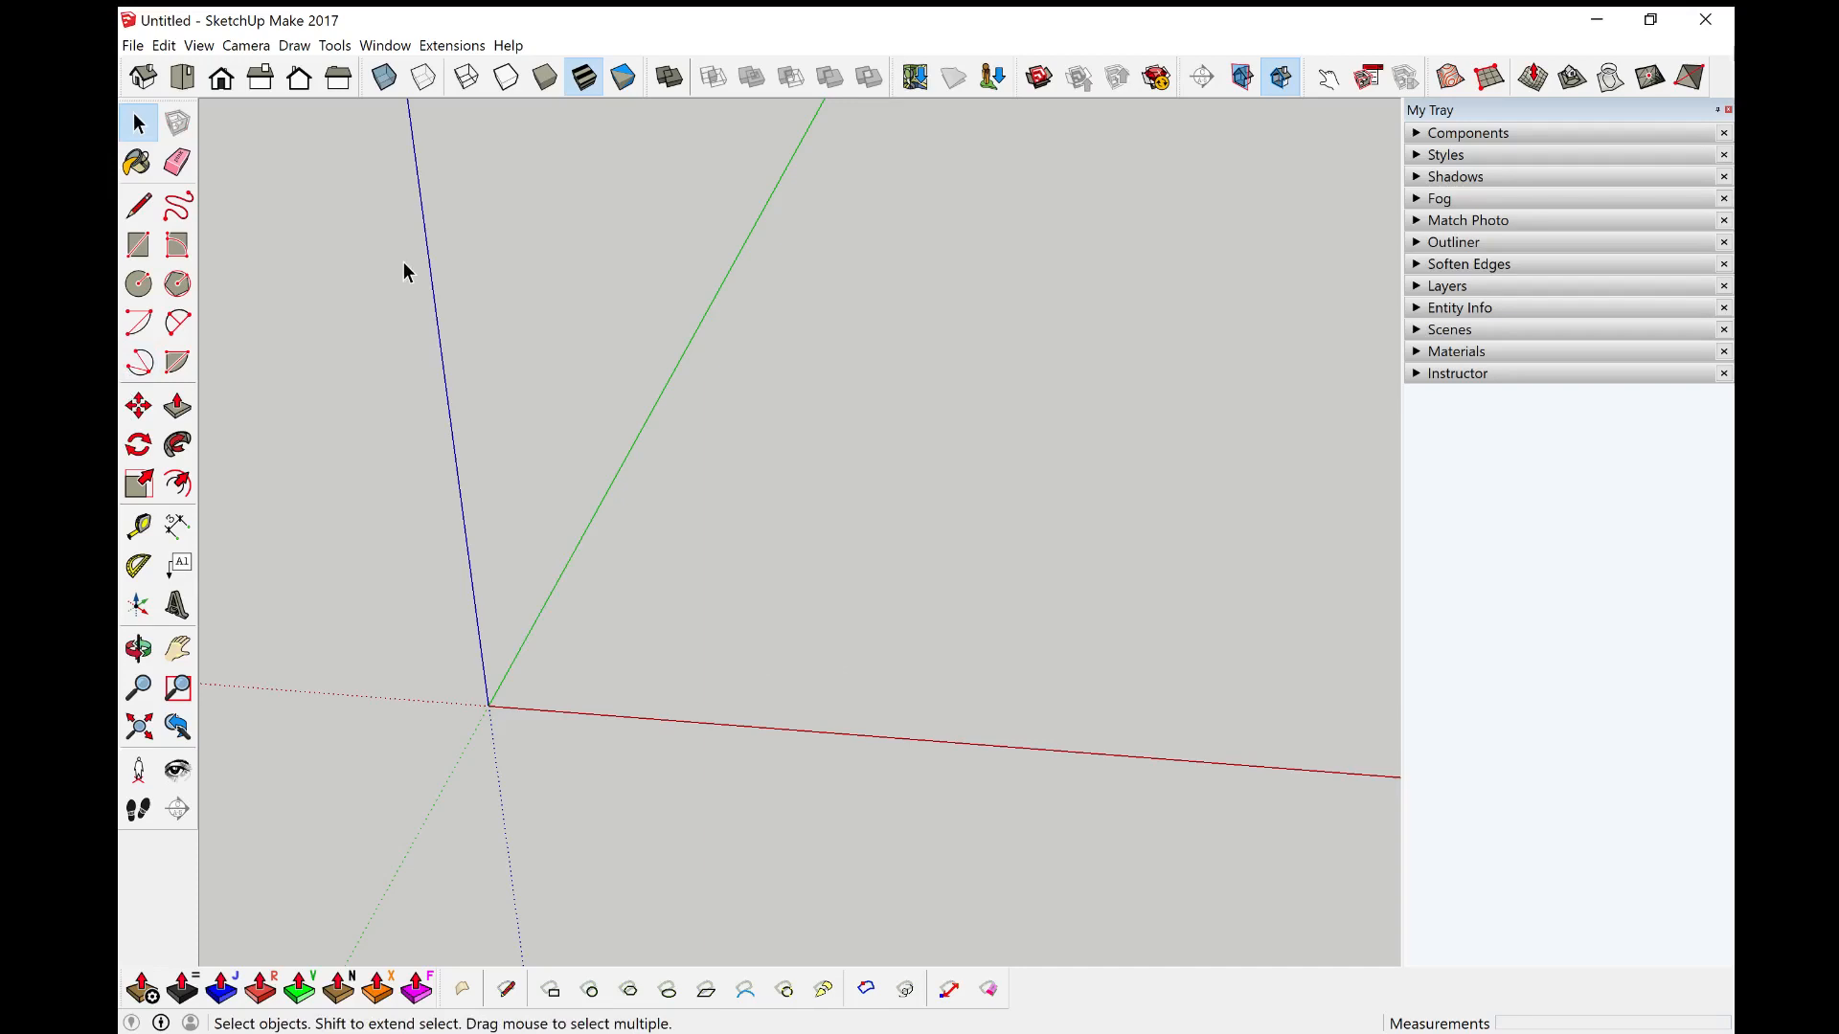
Step: Draw a 5000 mm by 5000 mm square floor on the ground with the Line tool, starting at the origin
left_click(139, 206)
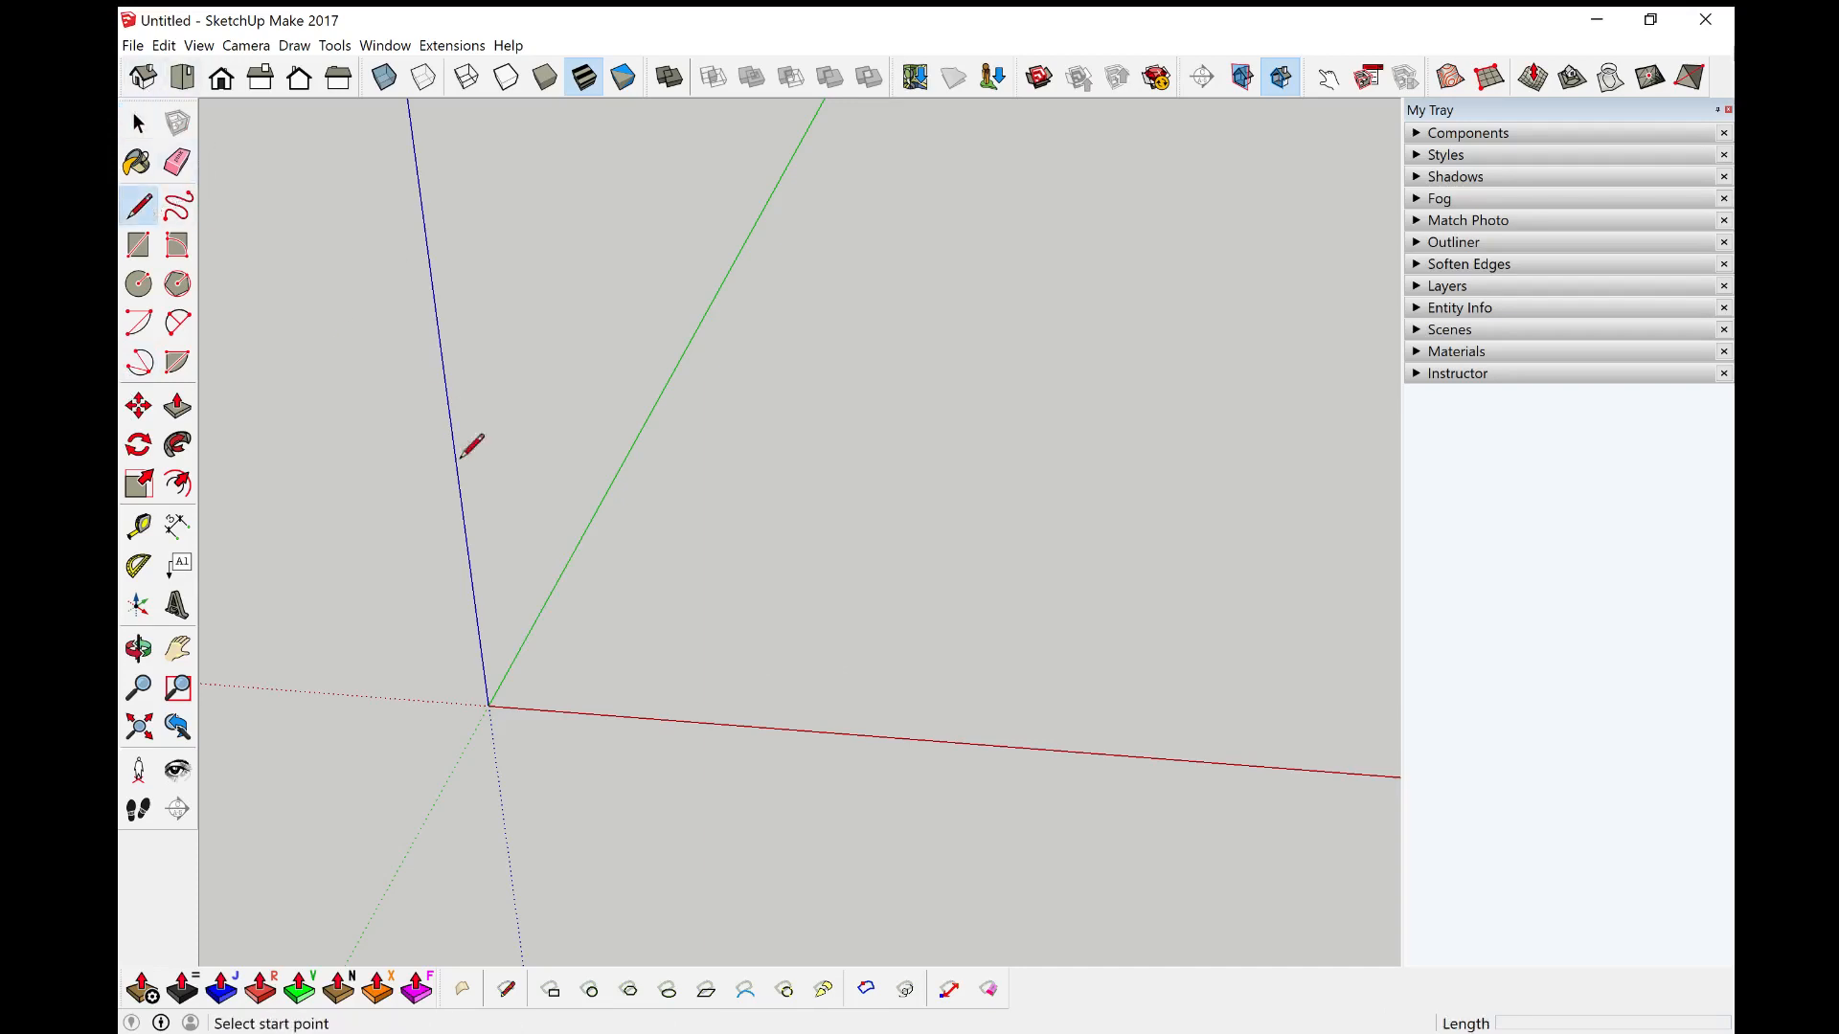
left_click(490, 703)
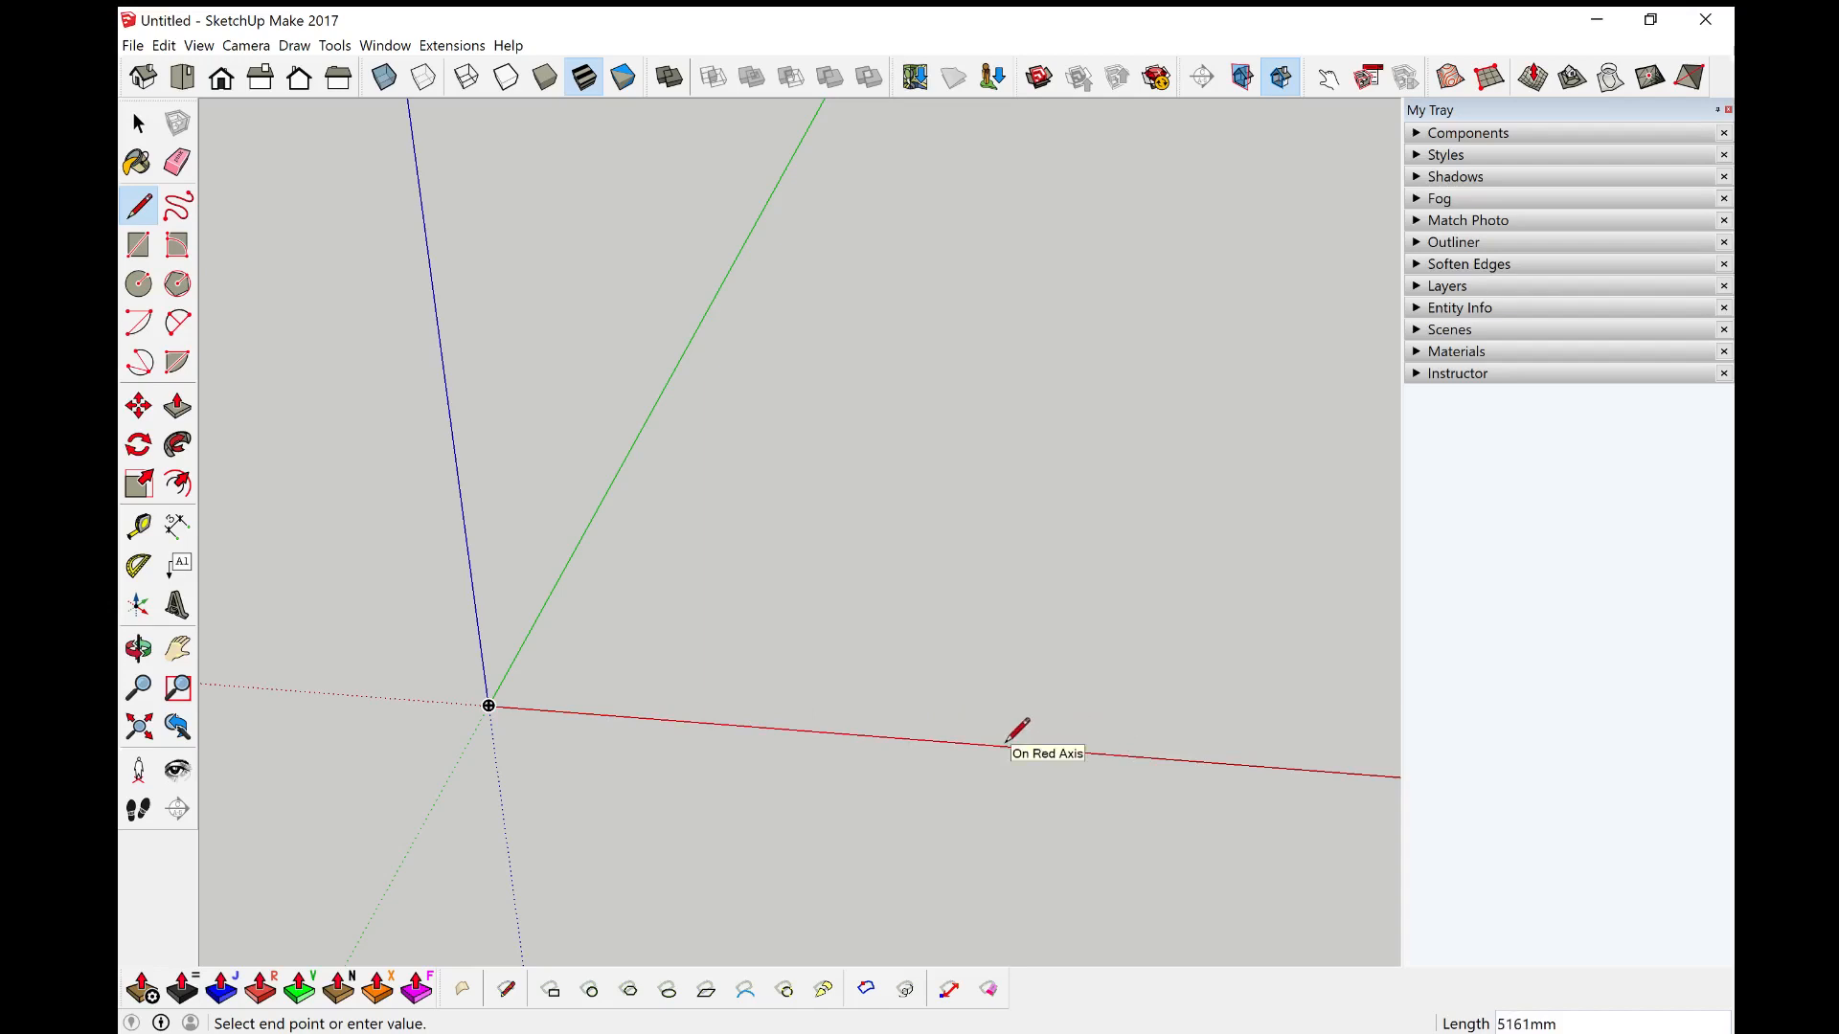
key("shift")
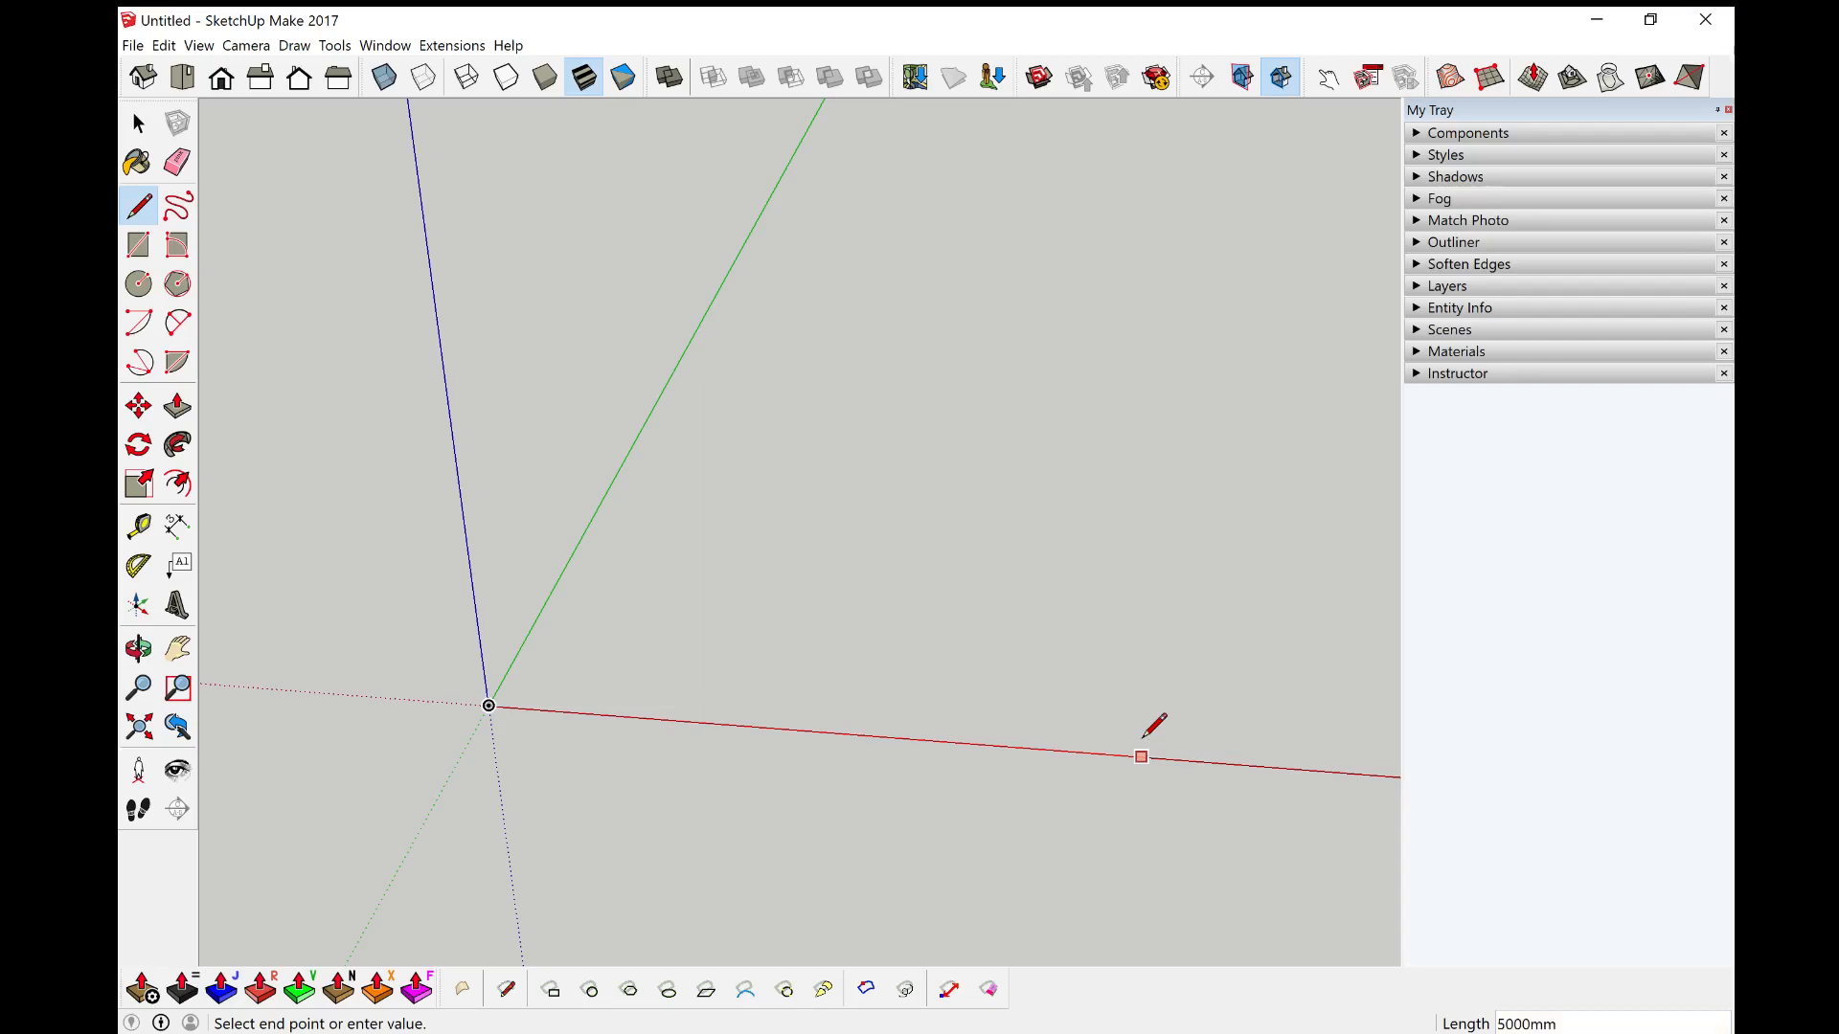
key("Return")
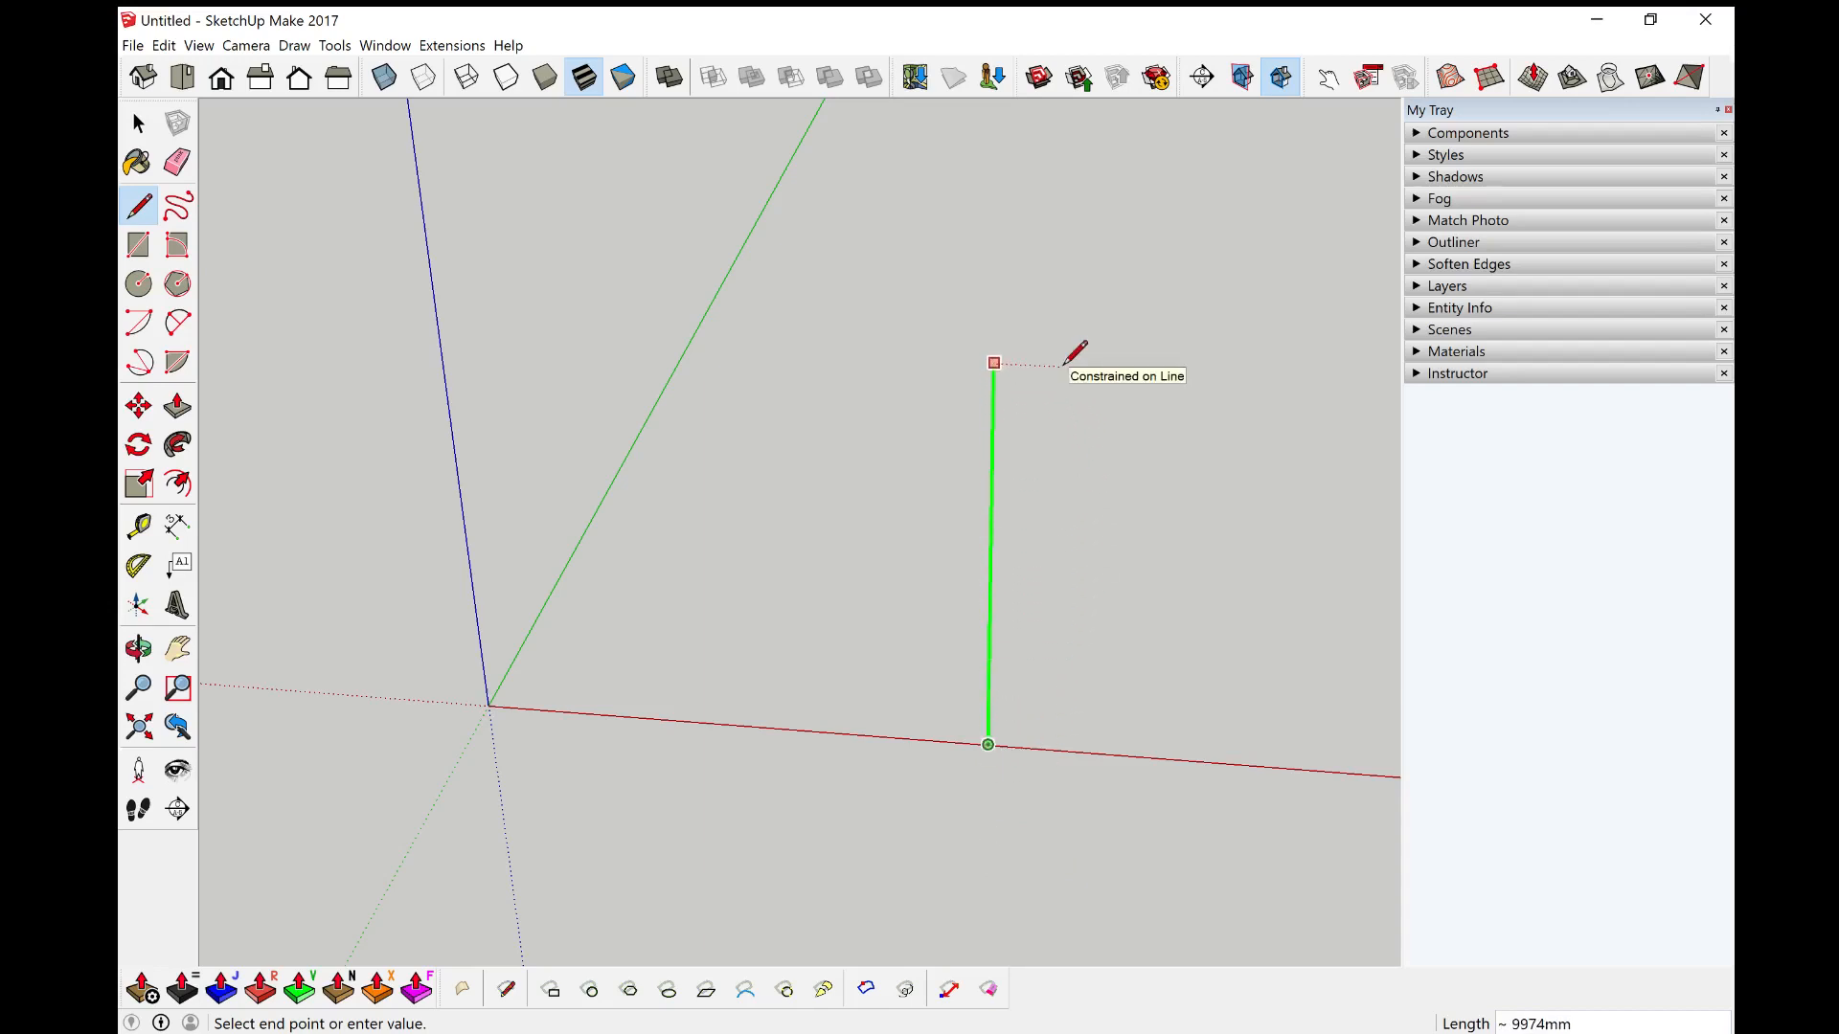
type("%")
key("Up")
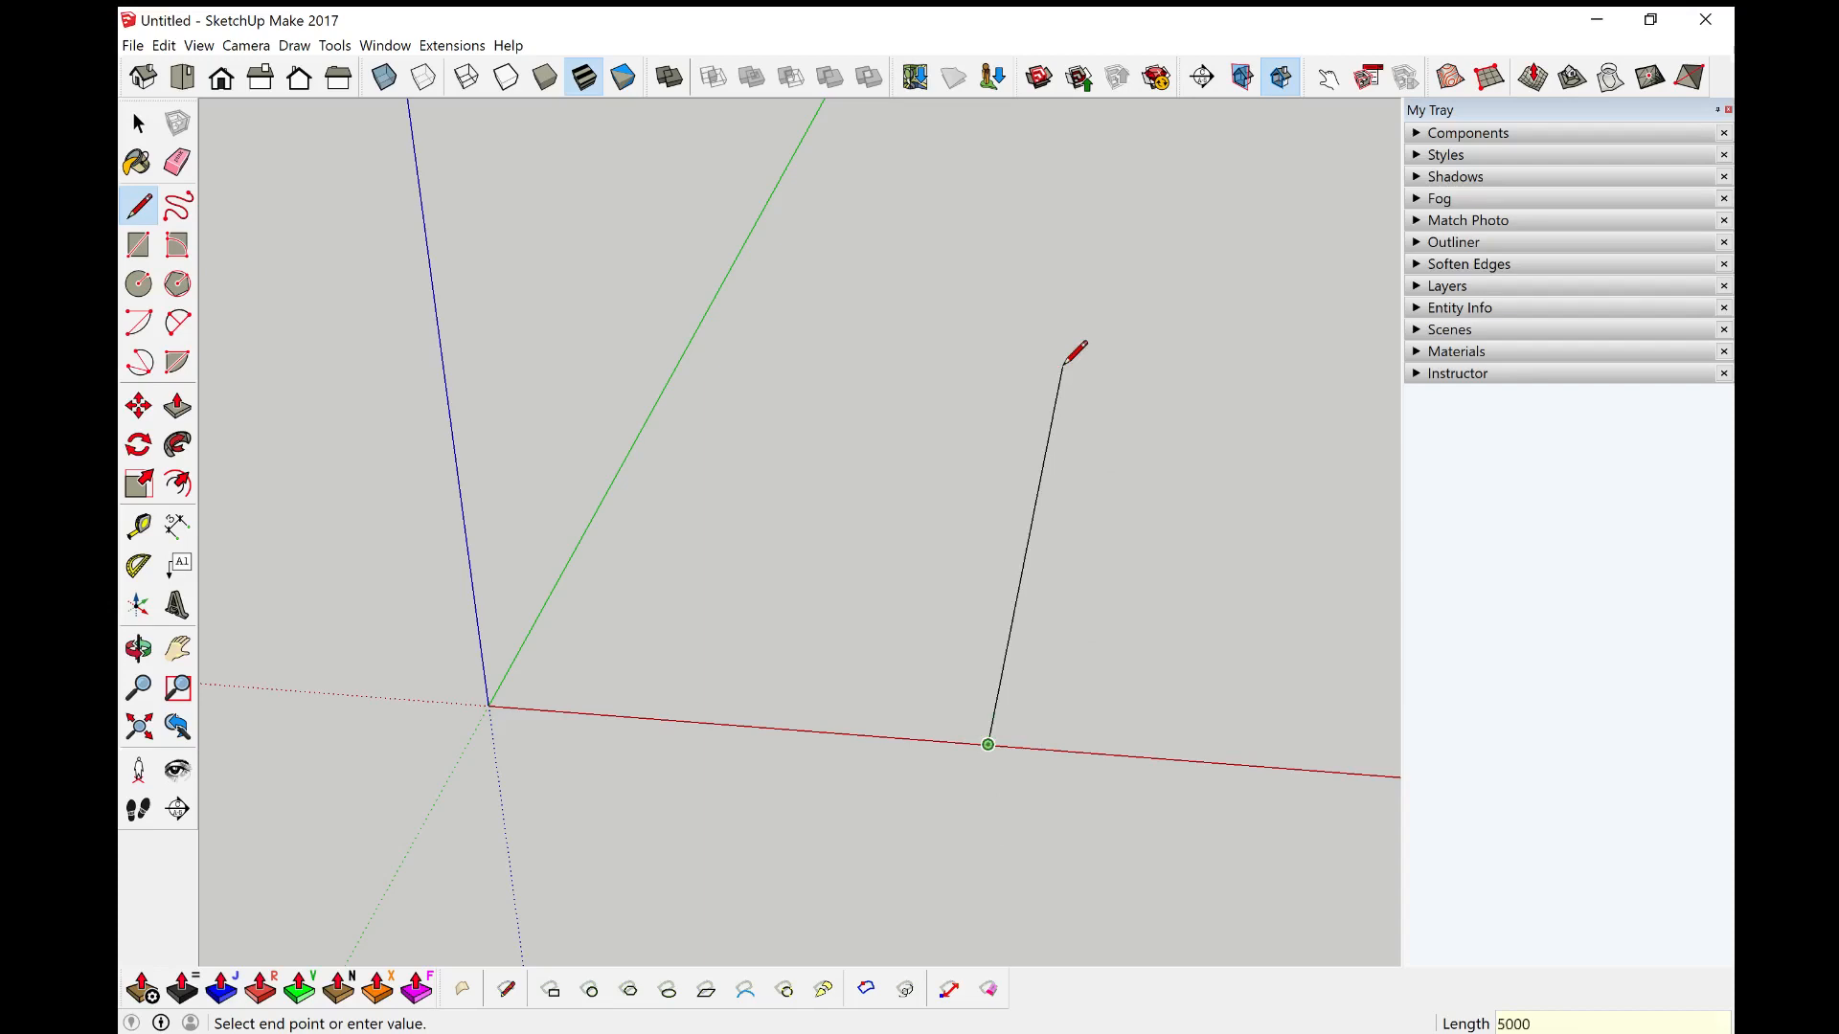
key("Return")
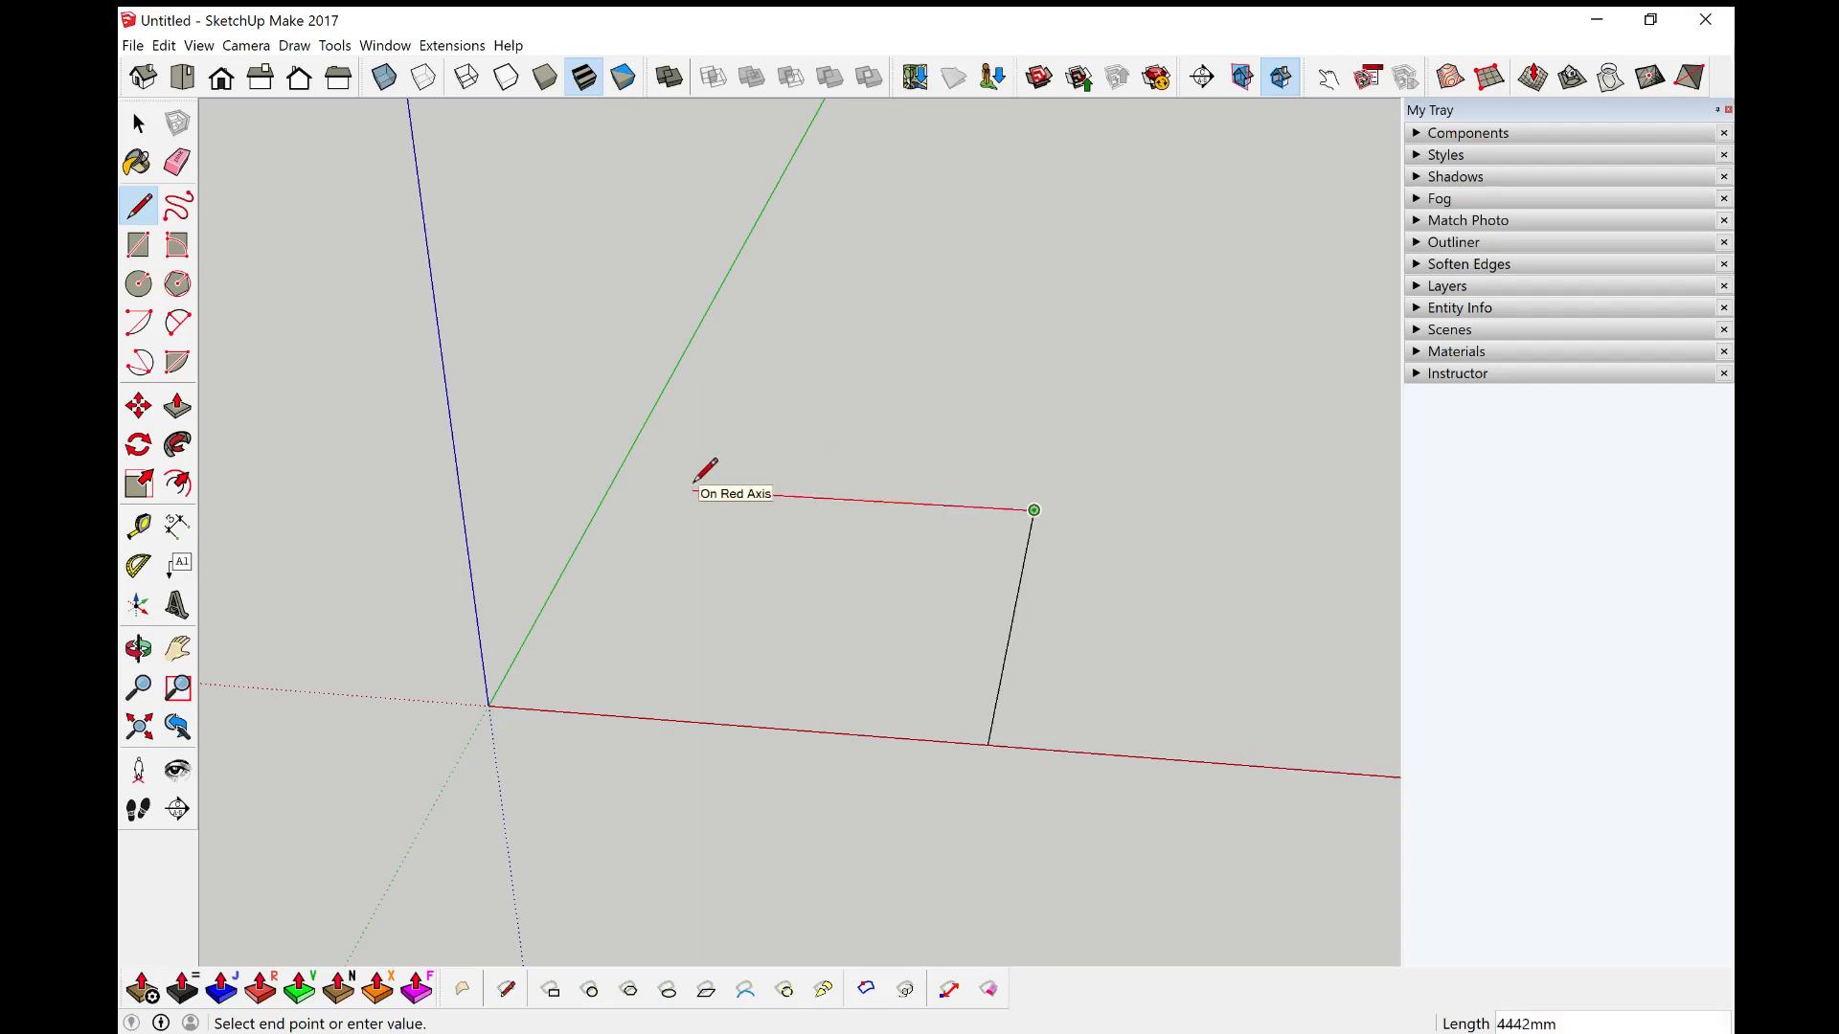
type("5m")
key("Return")
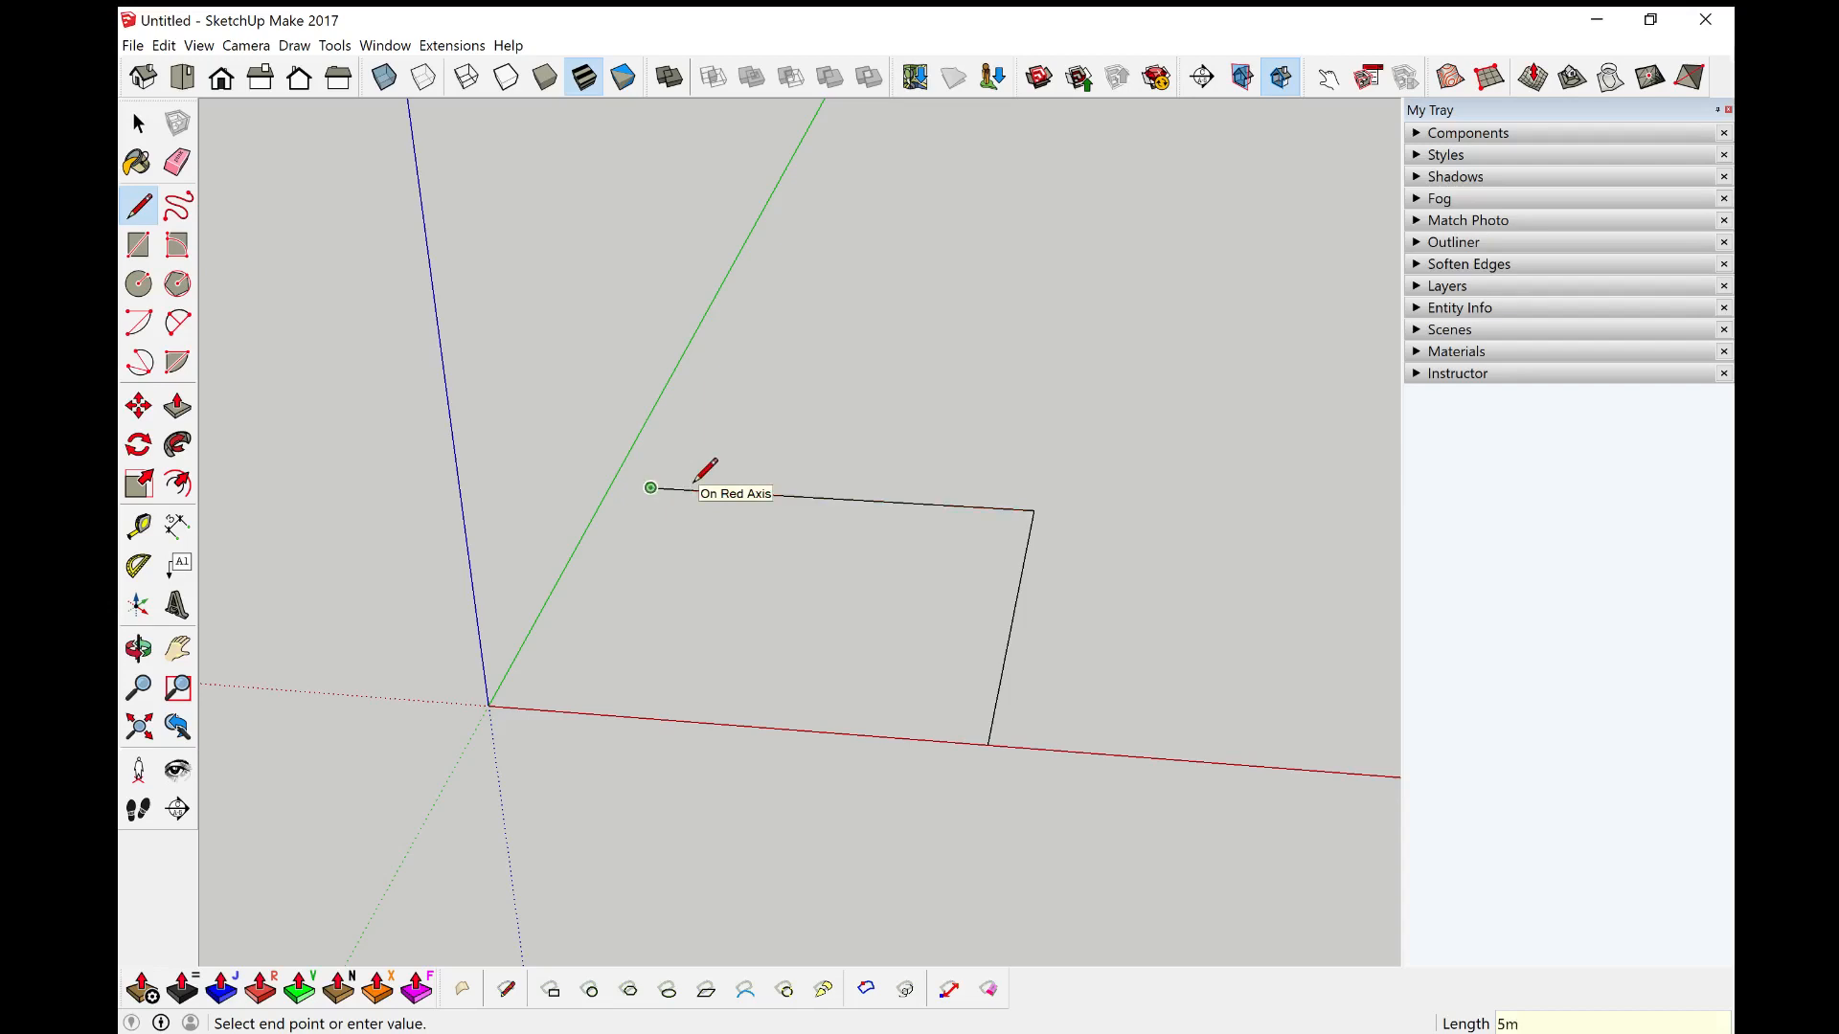
left_click(554, 709)
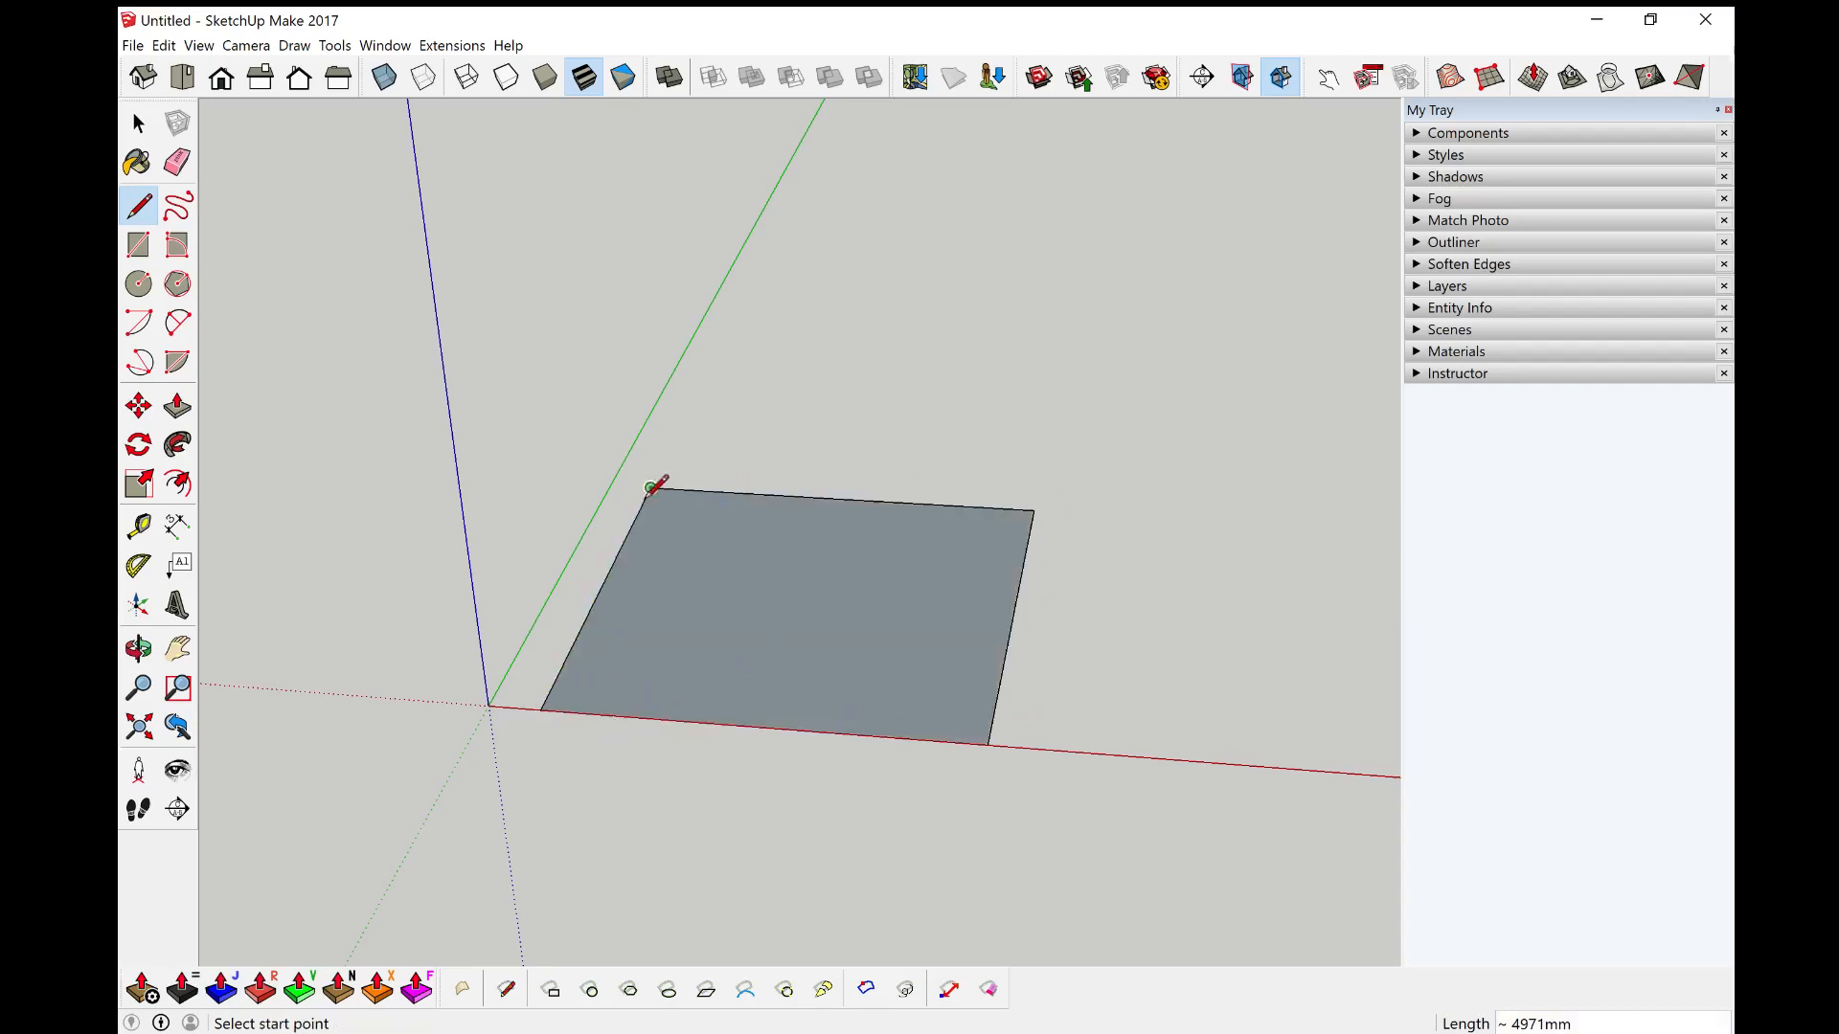
Step: Draw a vertical wall face about 3700 mm high on the floor's back edge with the Line tool
key("e")
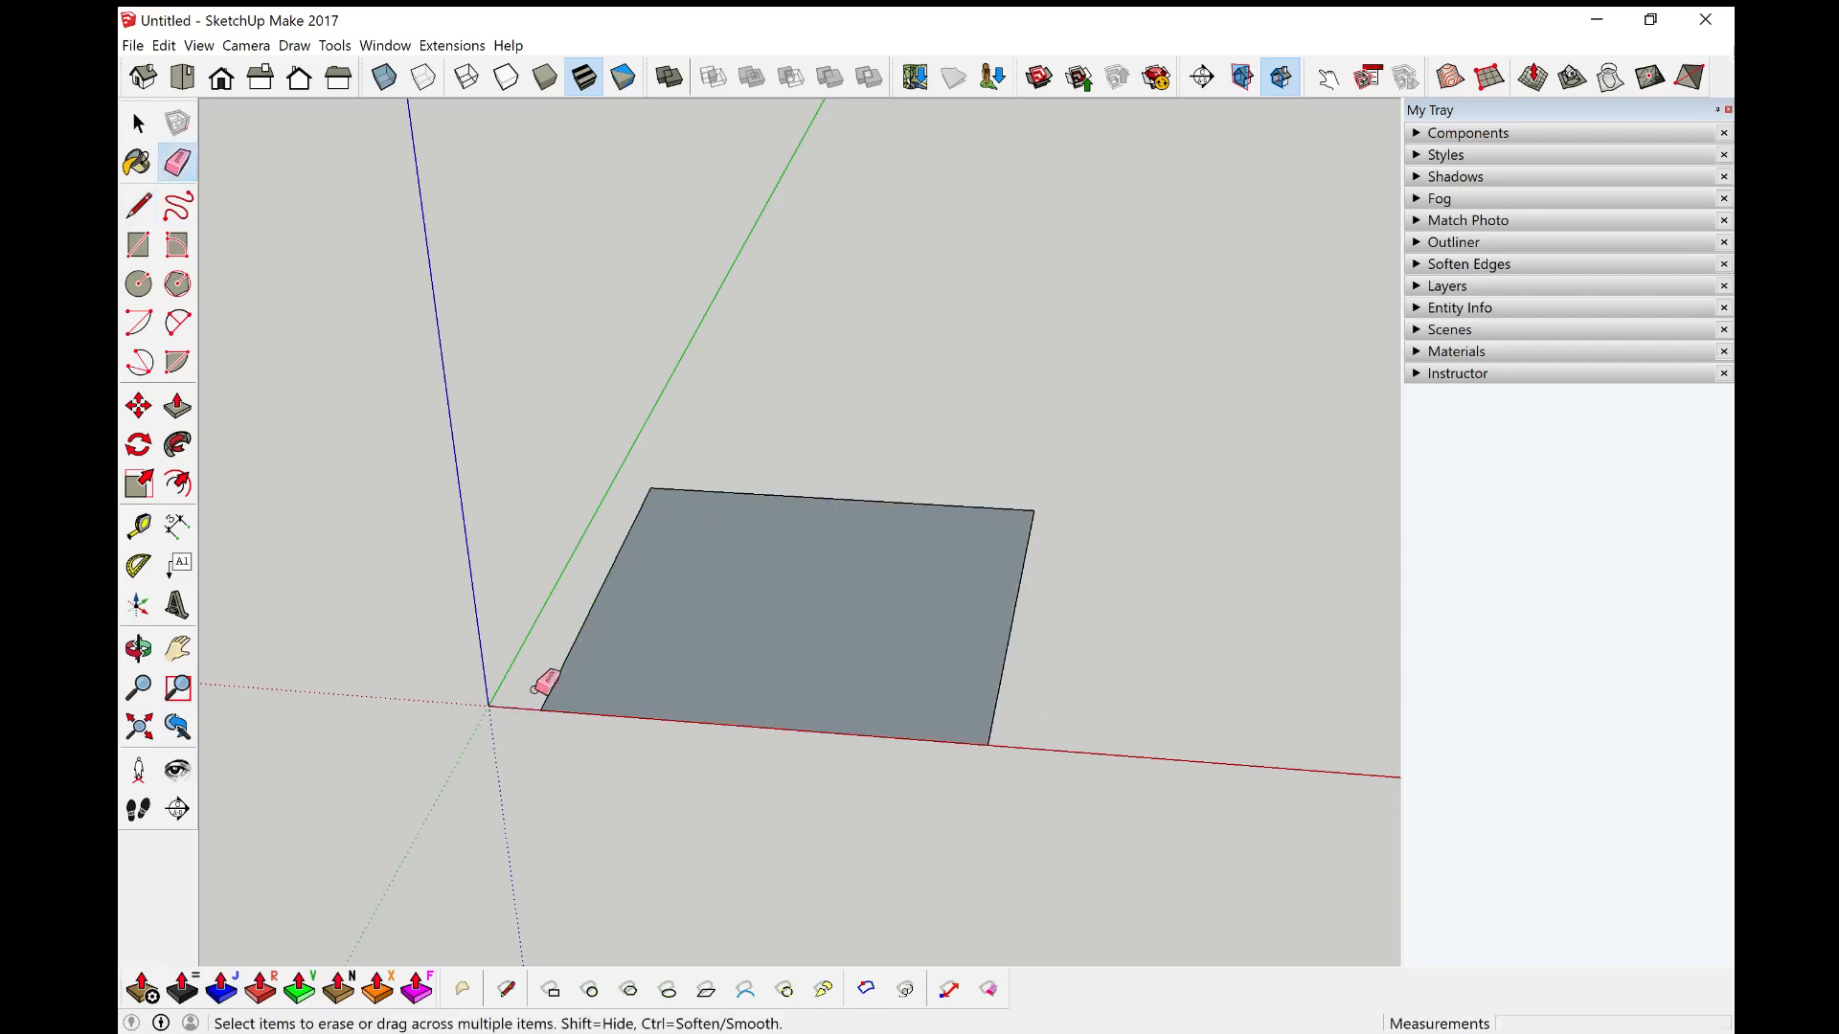
key("space")
left_click(767, 681)
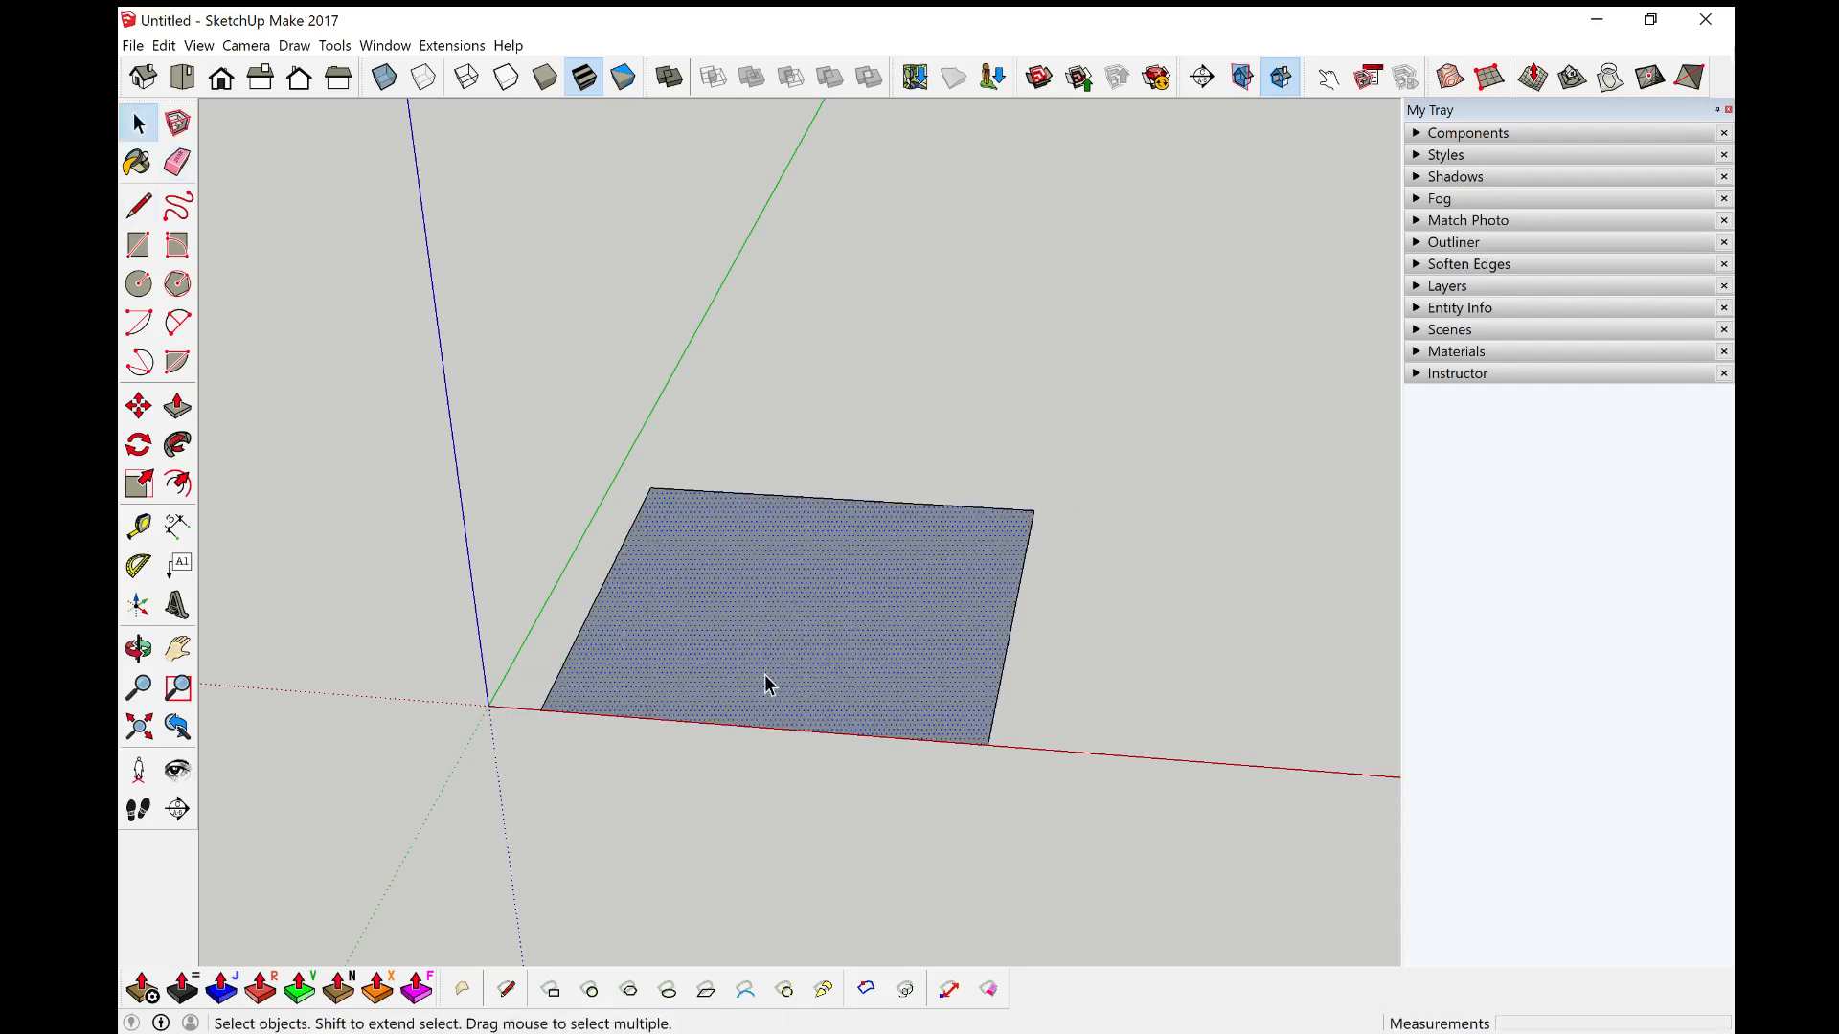
scroll(767, 685, "up", 2)
middle_click_drag(767, 686, 772, 792)
scroll(784, 805, "down", 3)
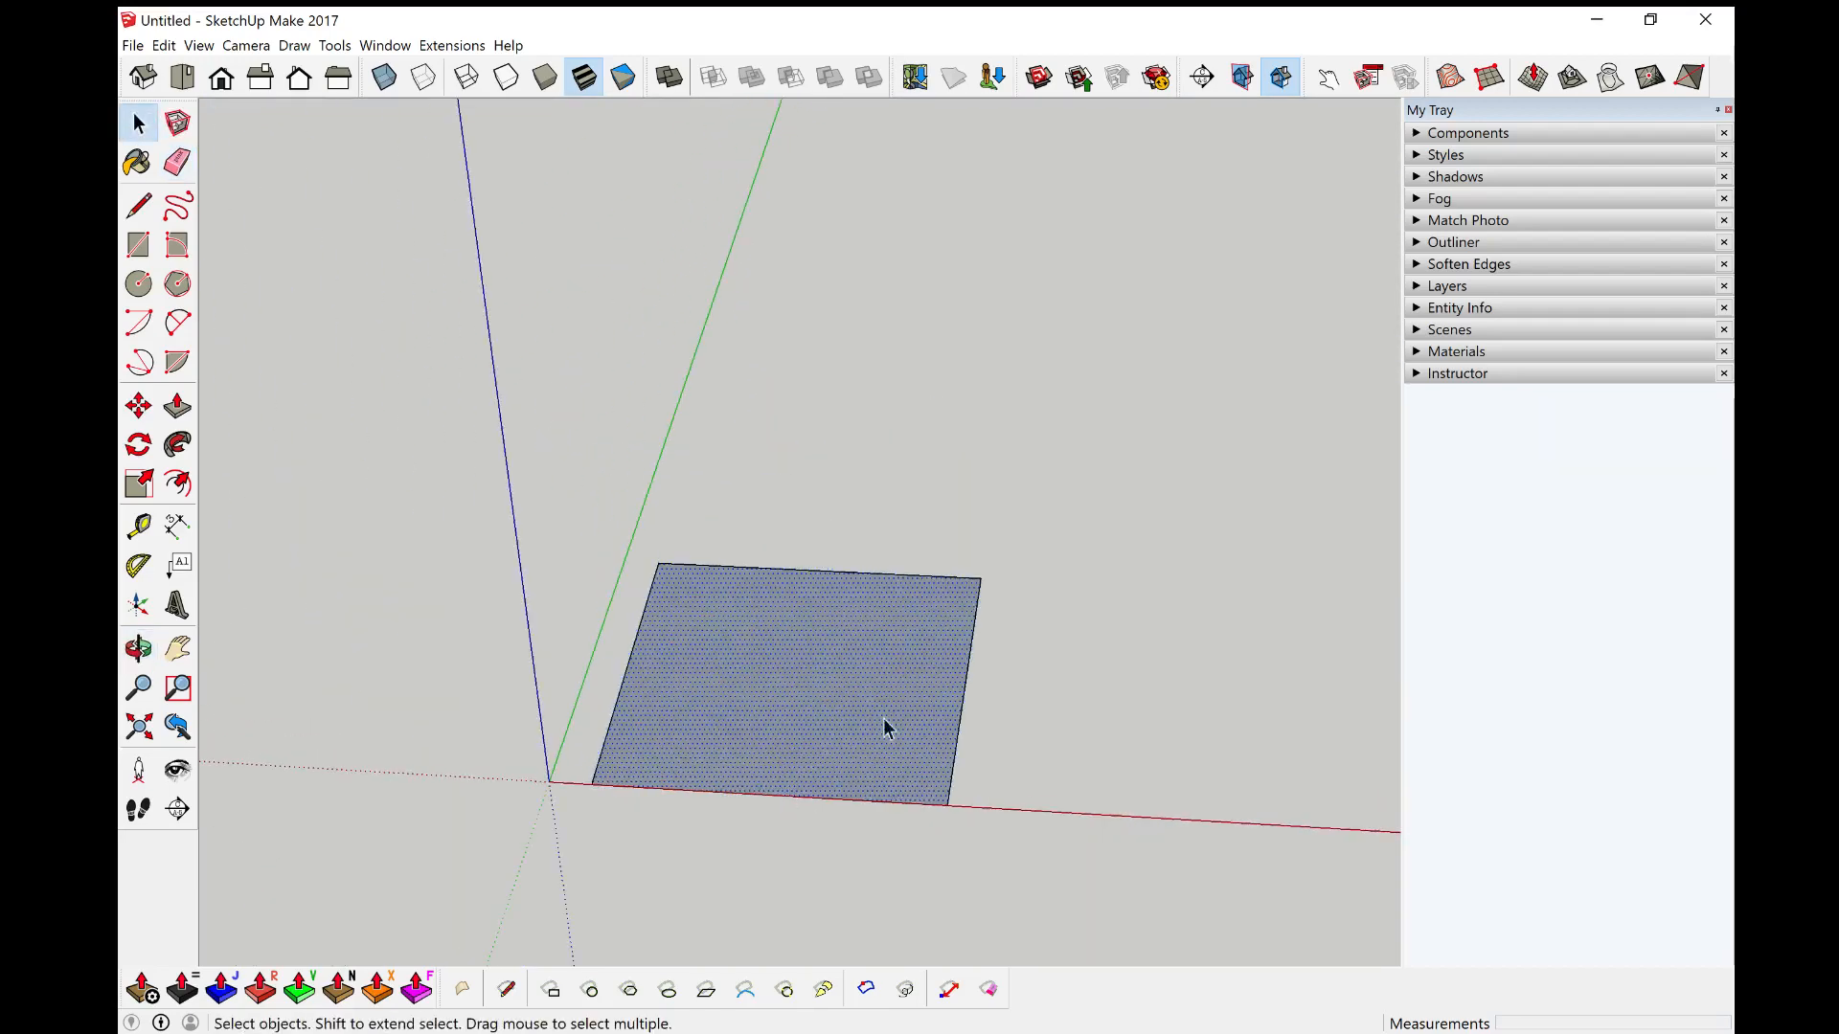
middle_click_drag(858, 727, 846, 667)
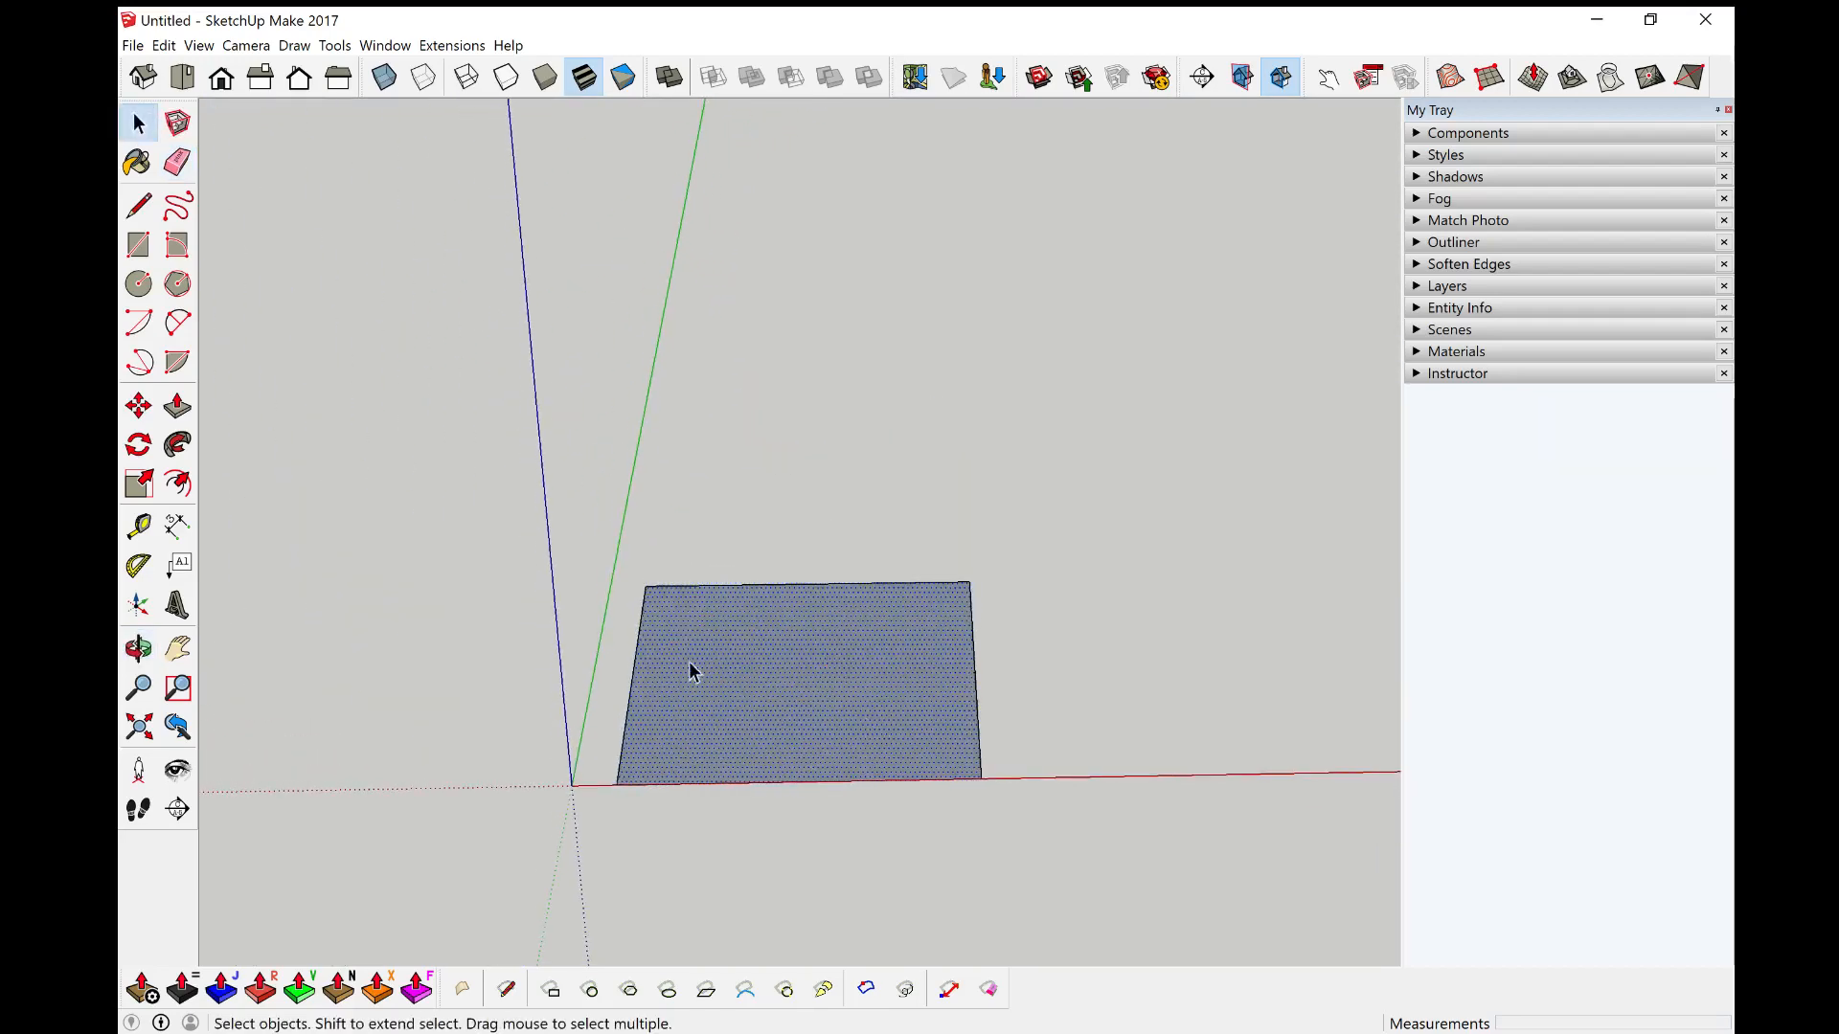
key("l")
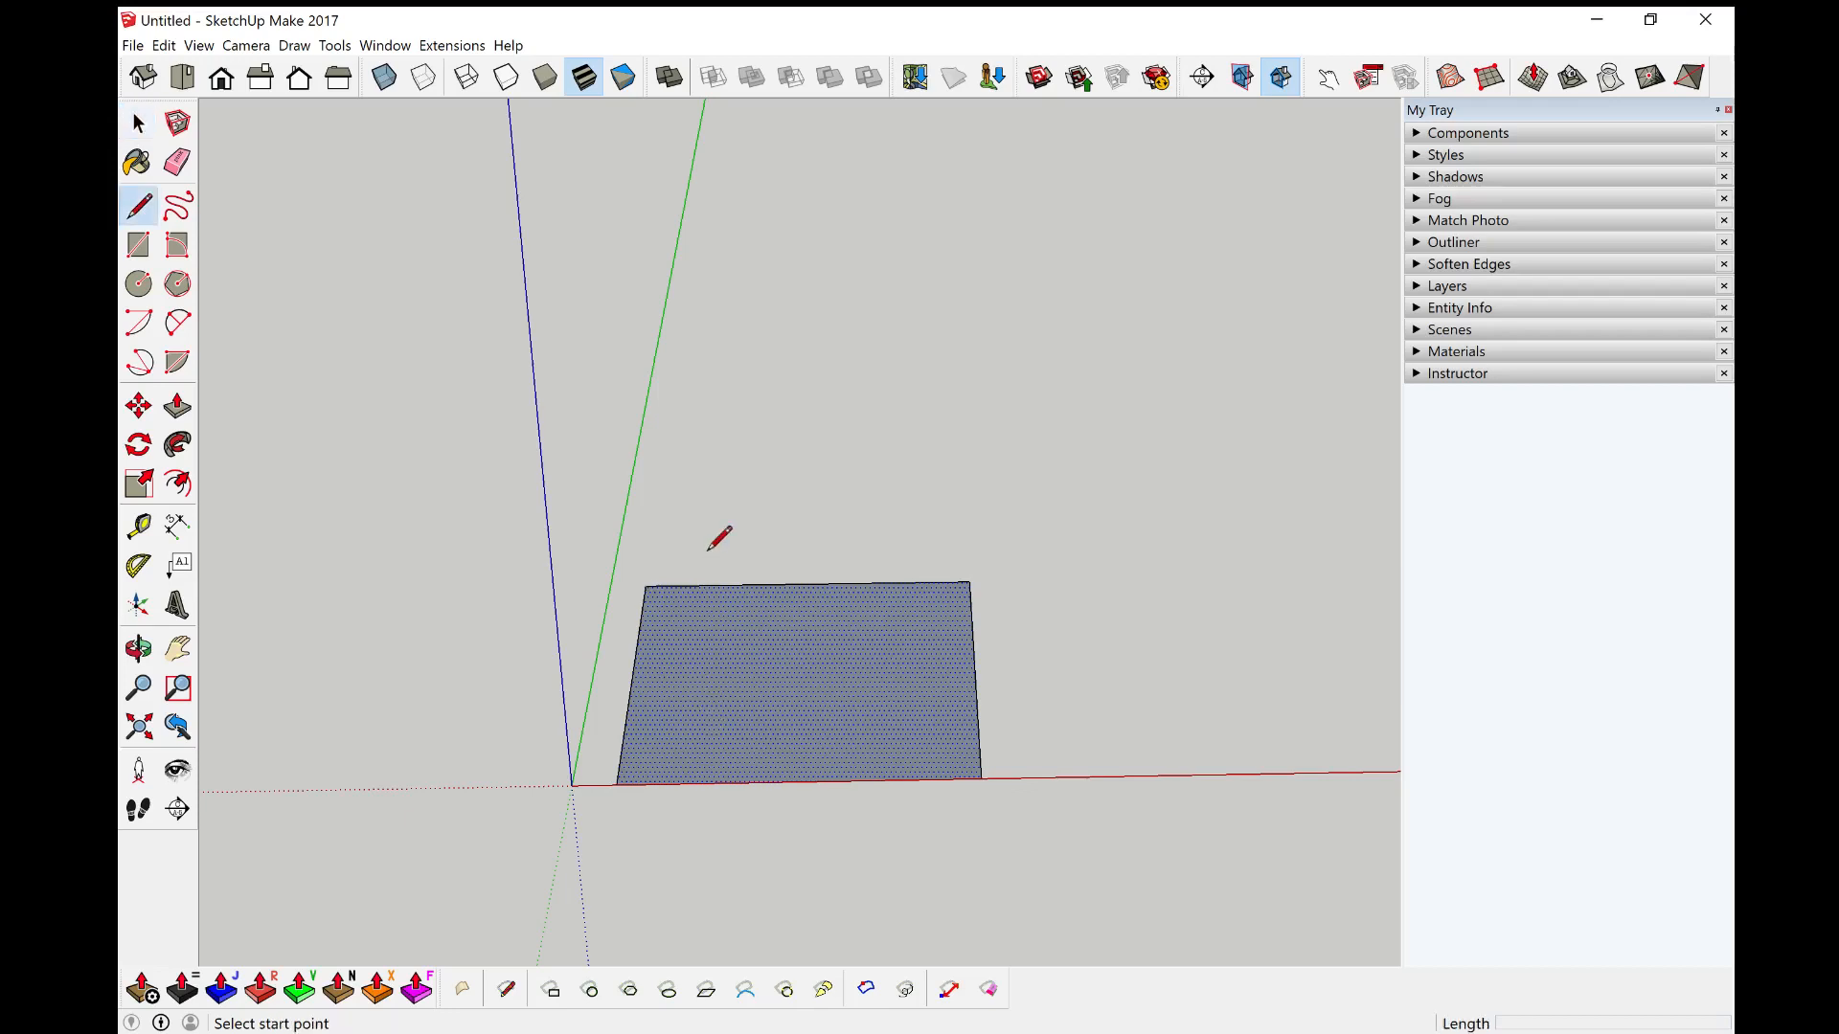
left_click(647, 584)
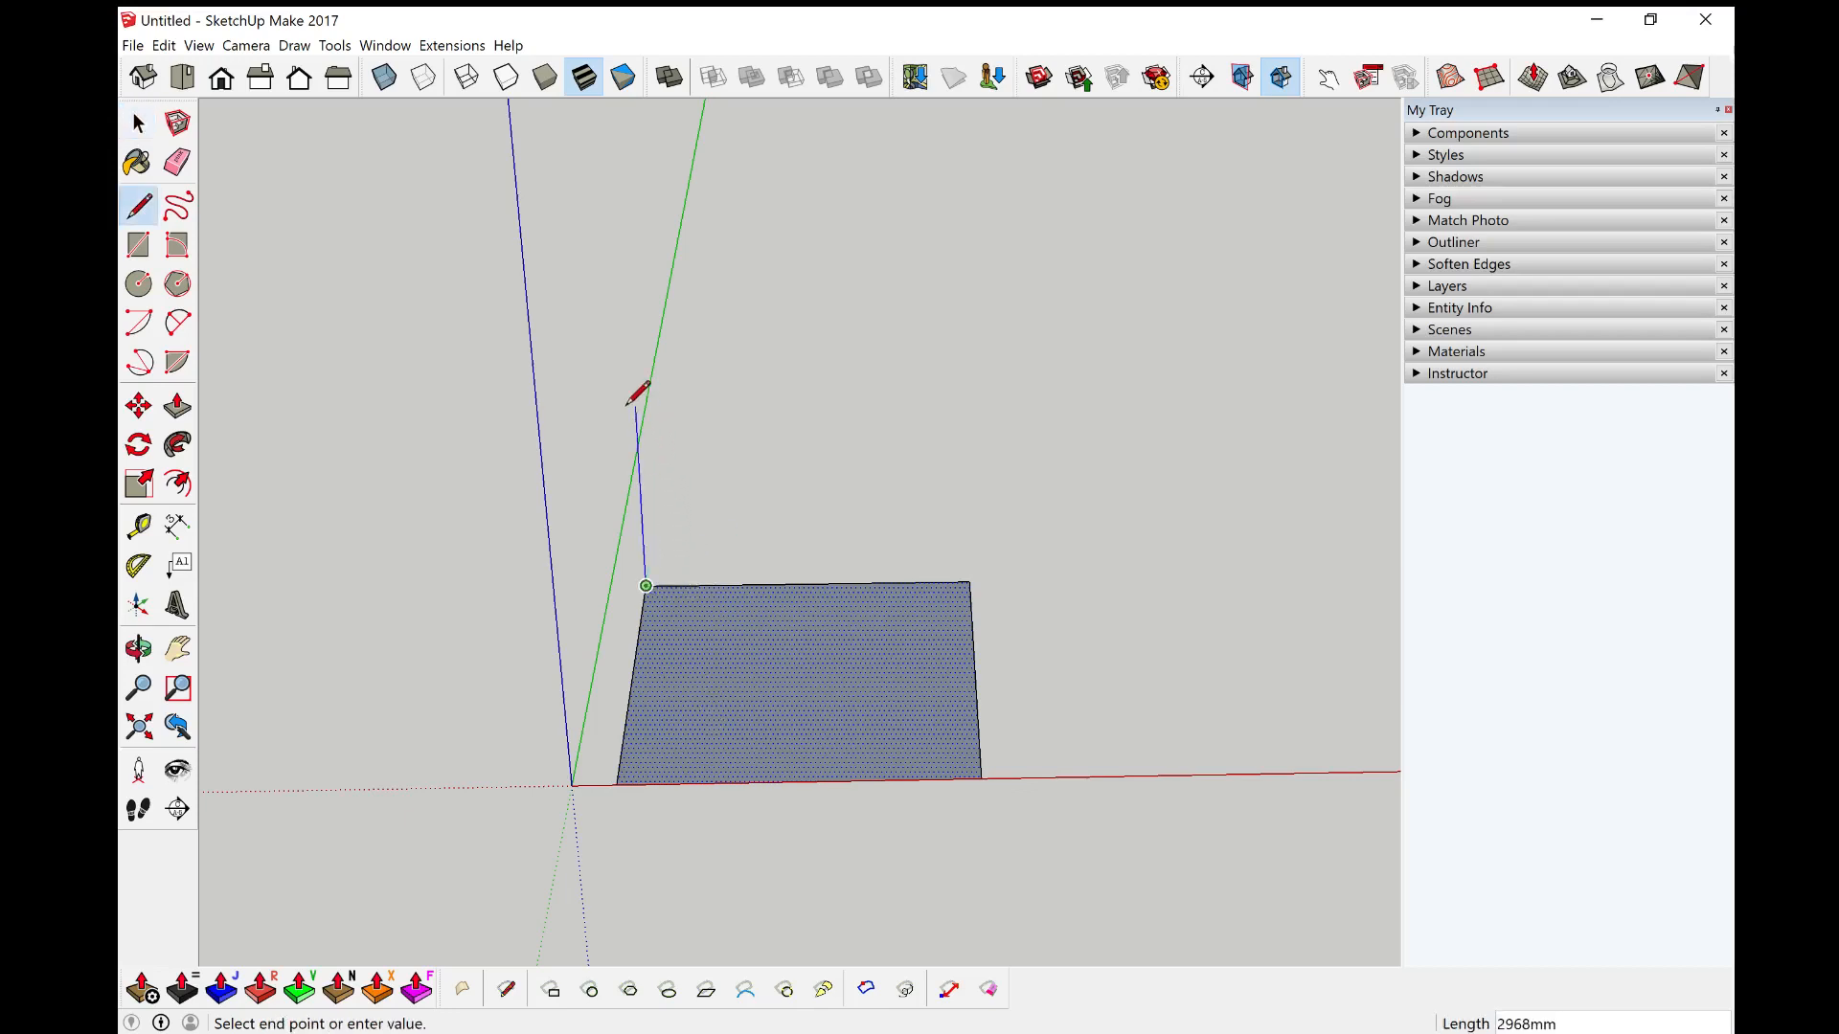
left_click(633, 358)
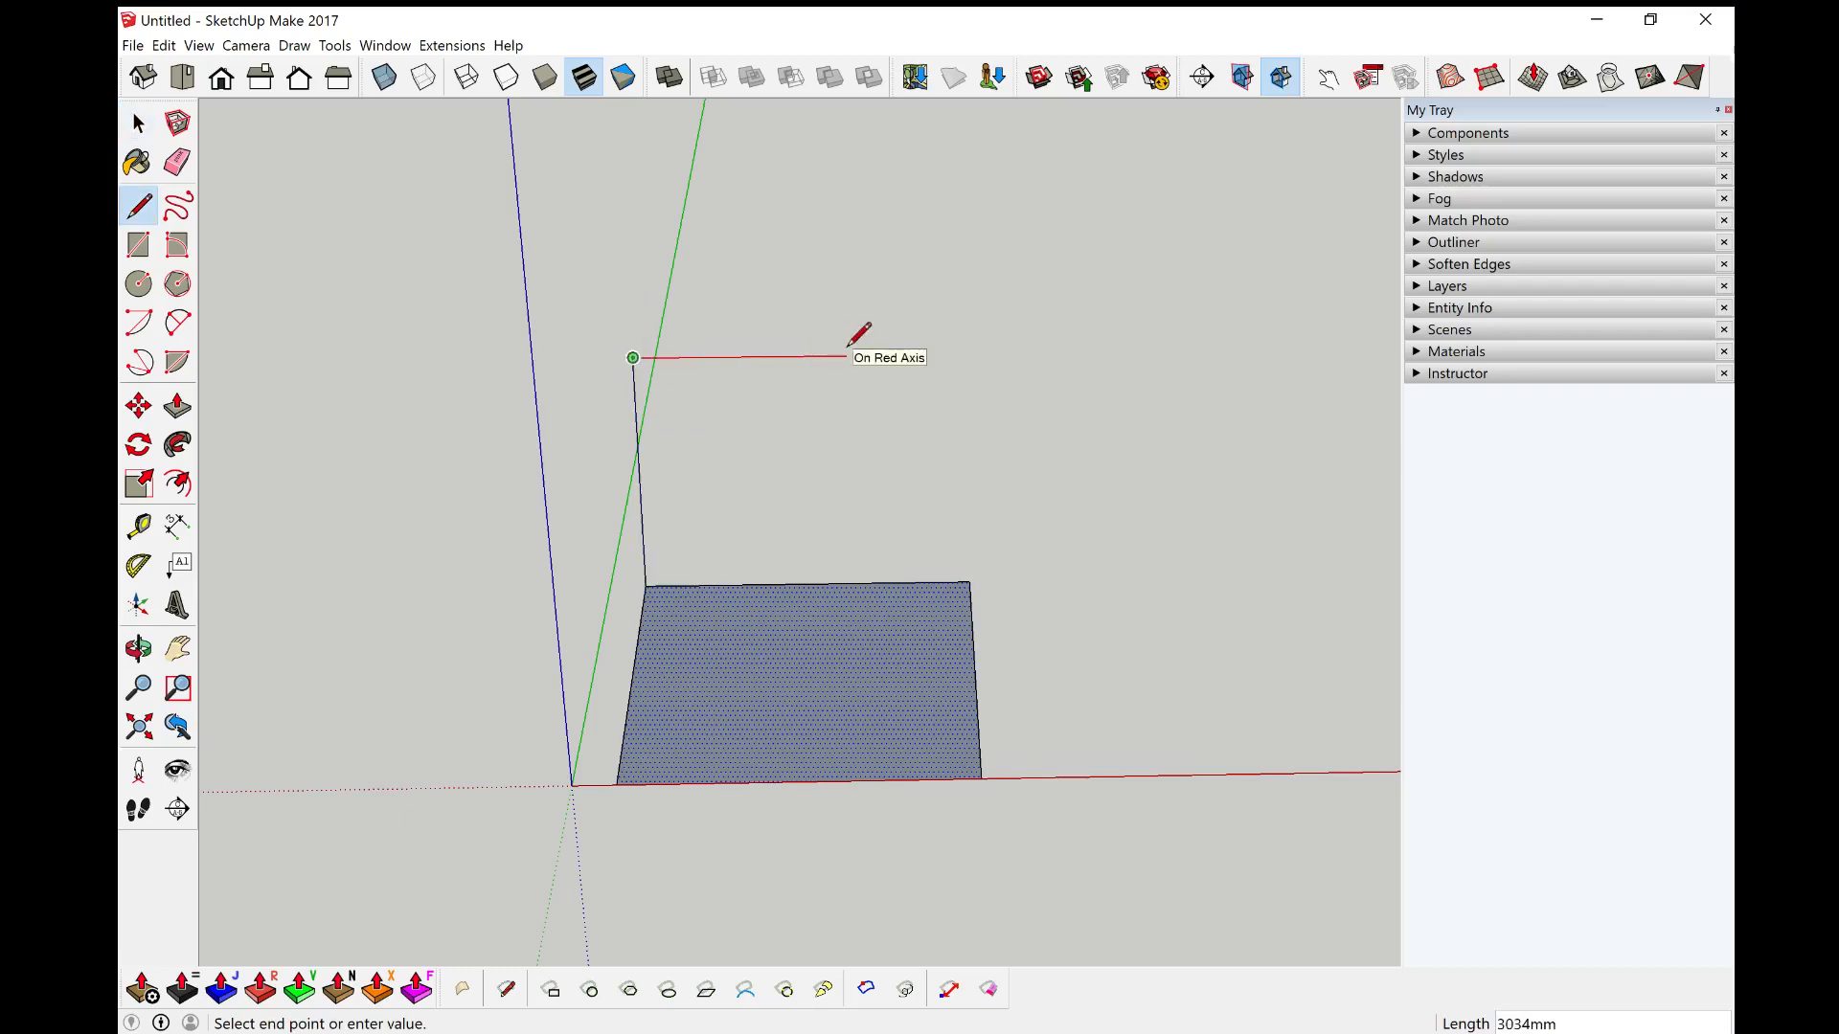
left_click(982, 571)
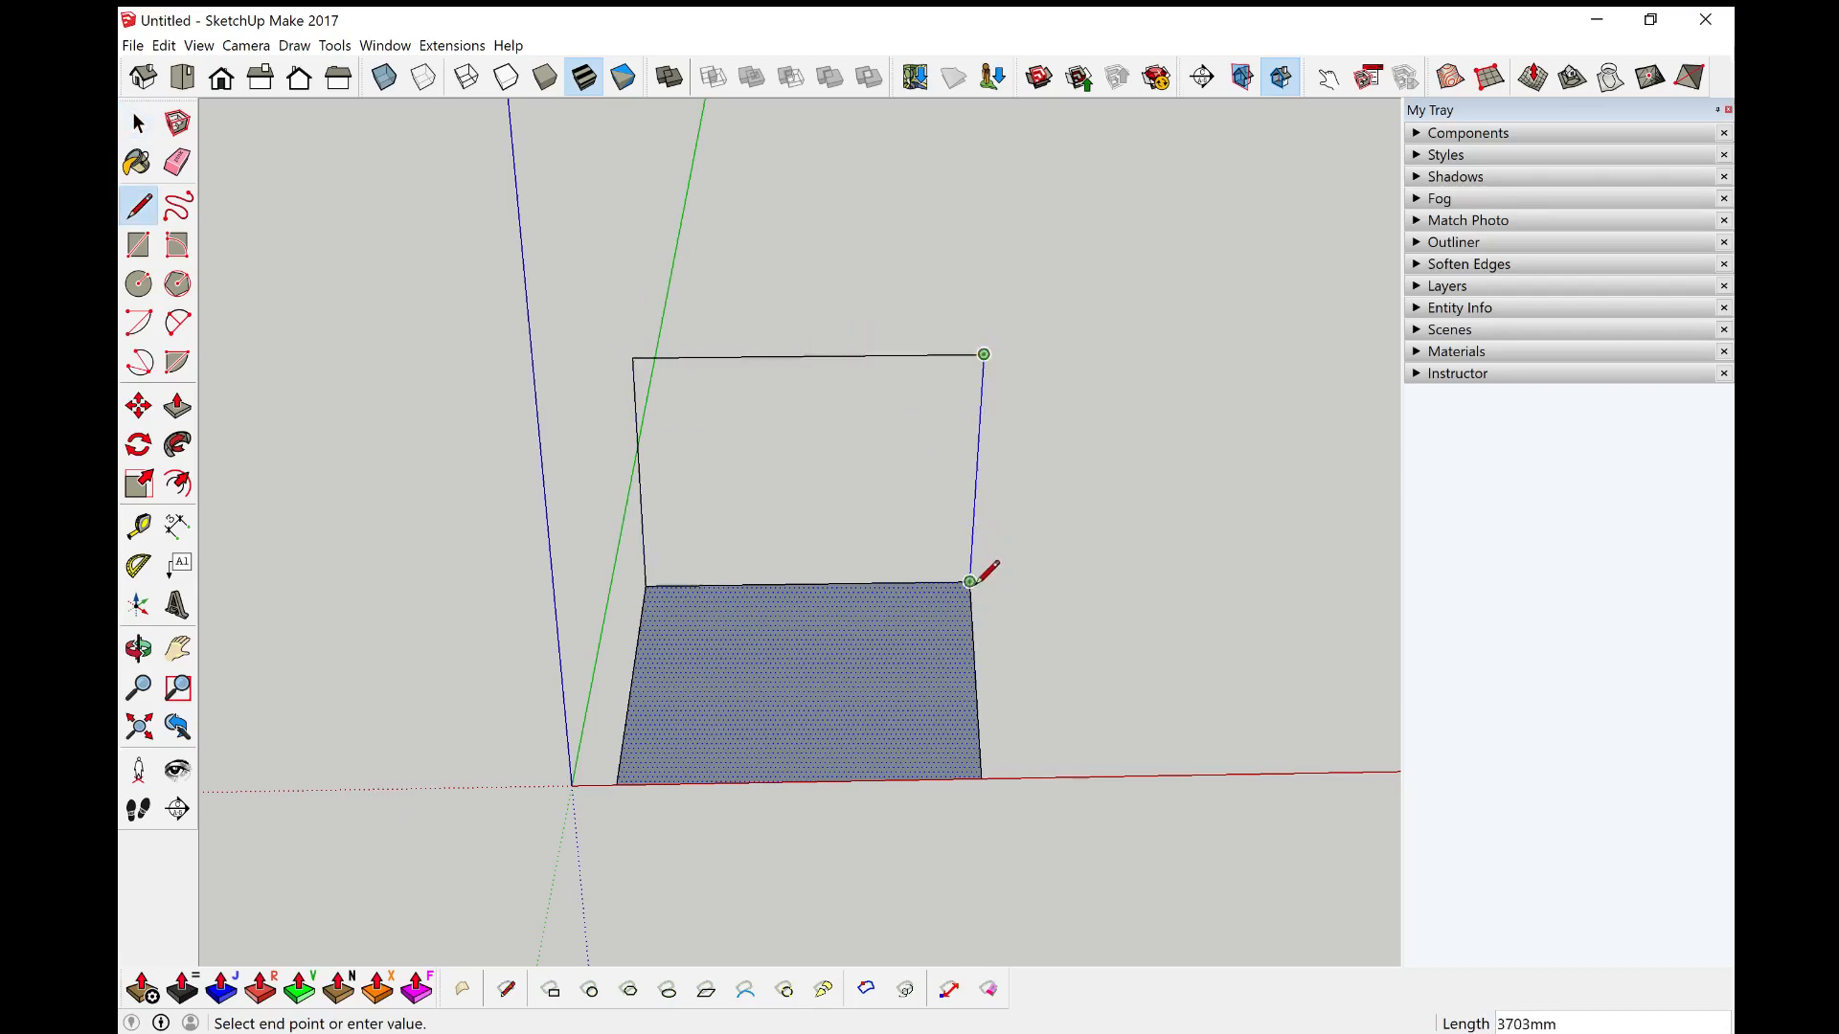
left_click(973, 580)
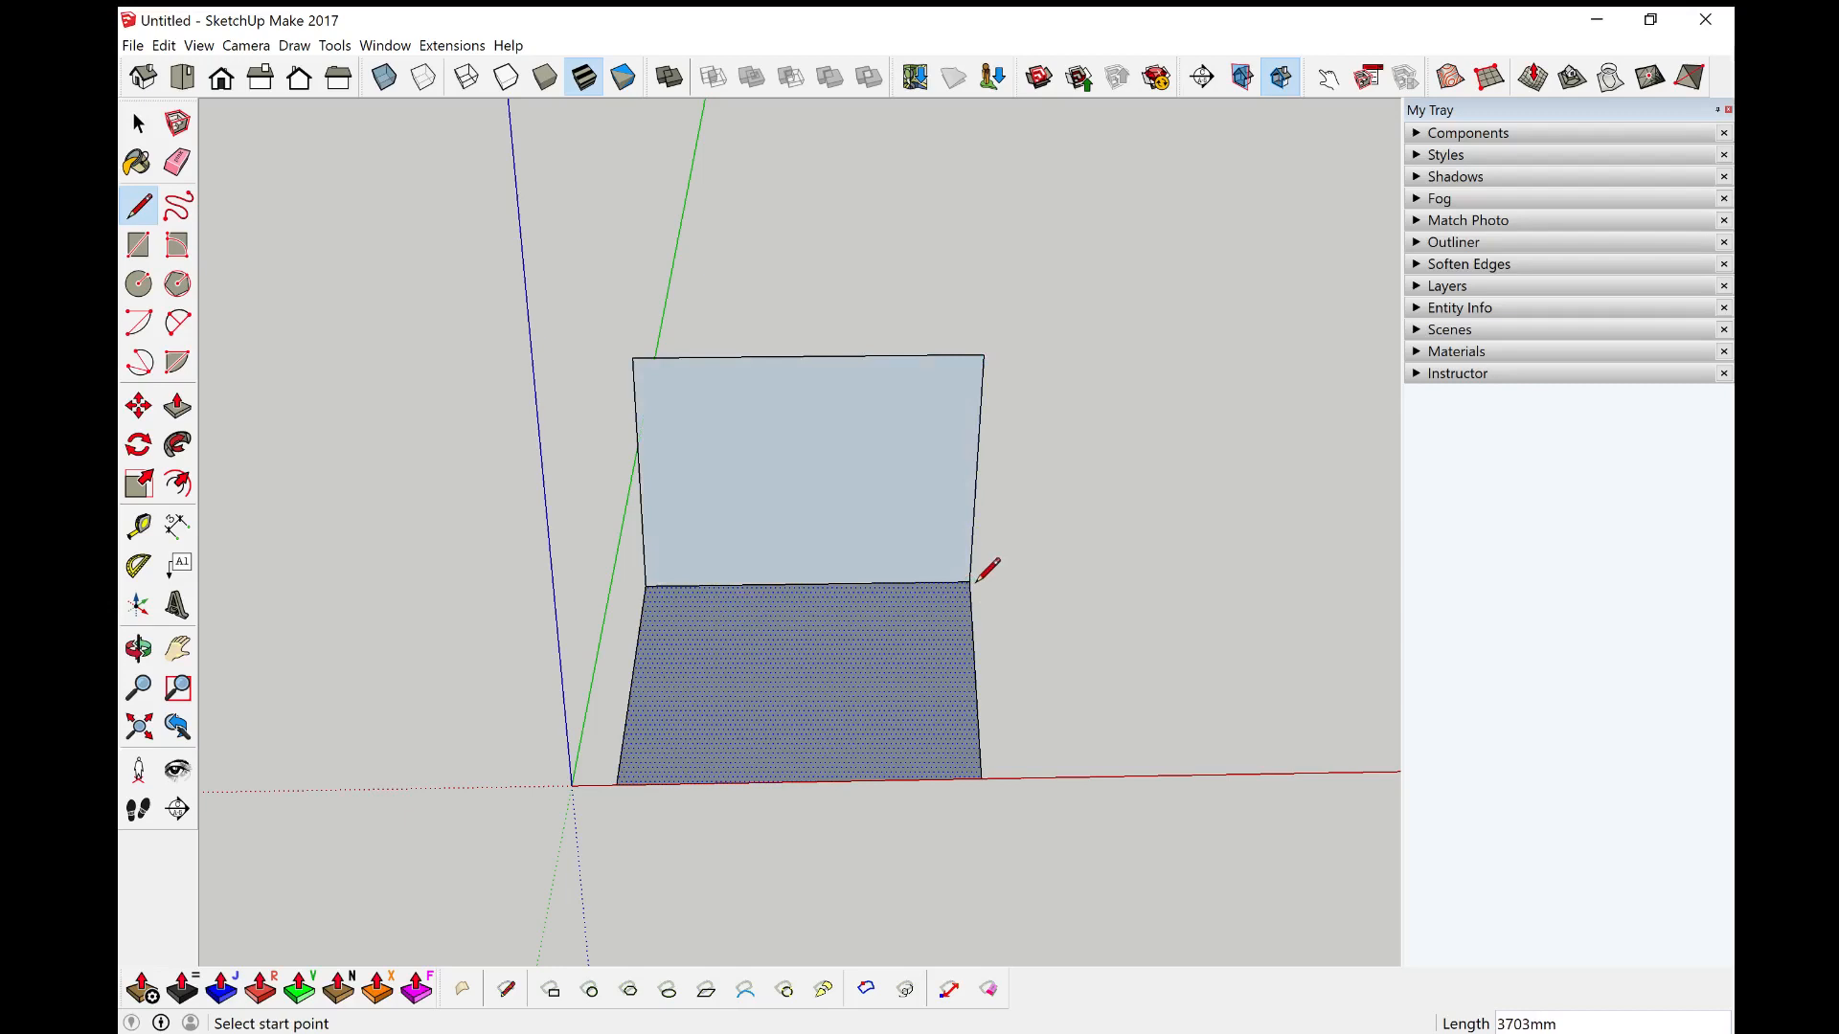
Step: Draw a second vertical wall face up from the floor's adjacent side edge, joining the first wall's top corner
mouse_move(678, 600)
middle_mouse_down()
mouse_move(1096, 612)
mouse_move(839, 536)
middle_mouse_up()
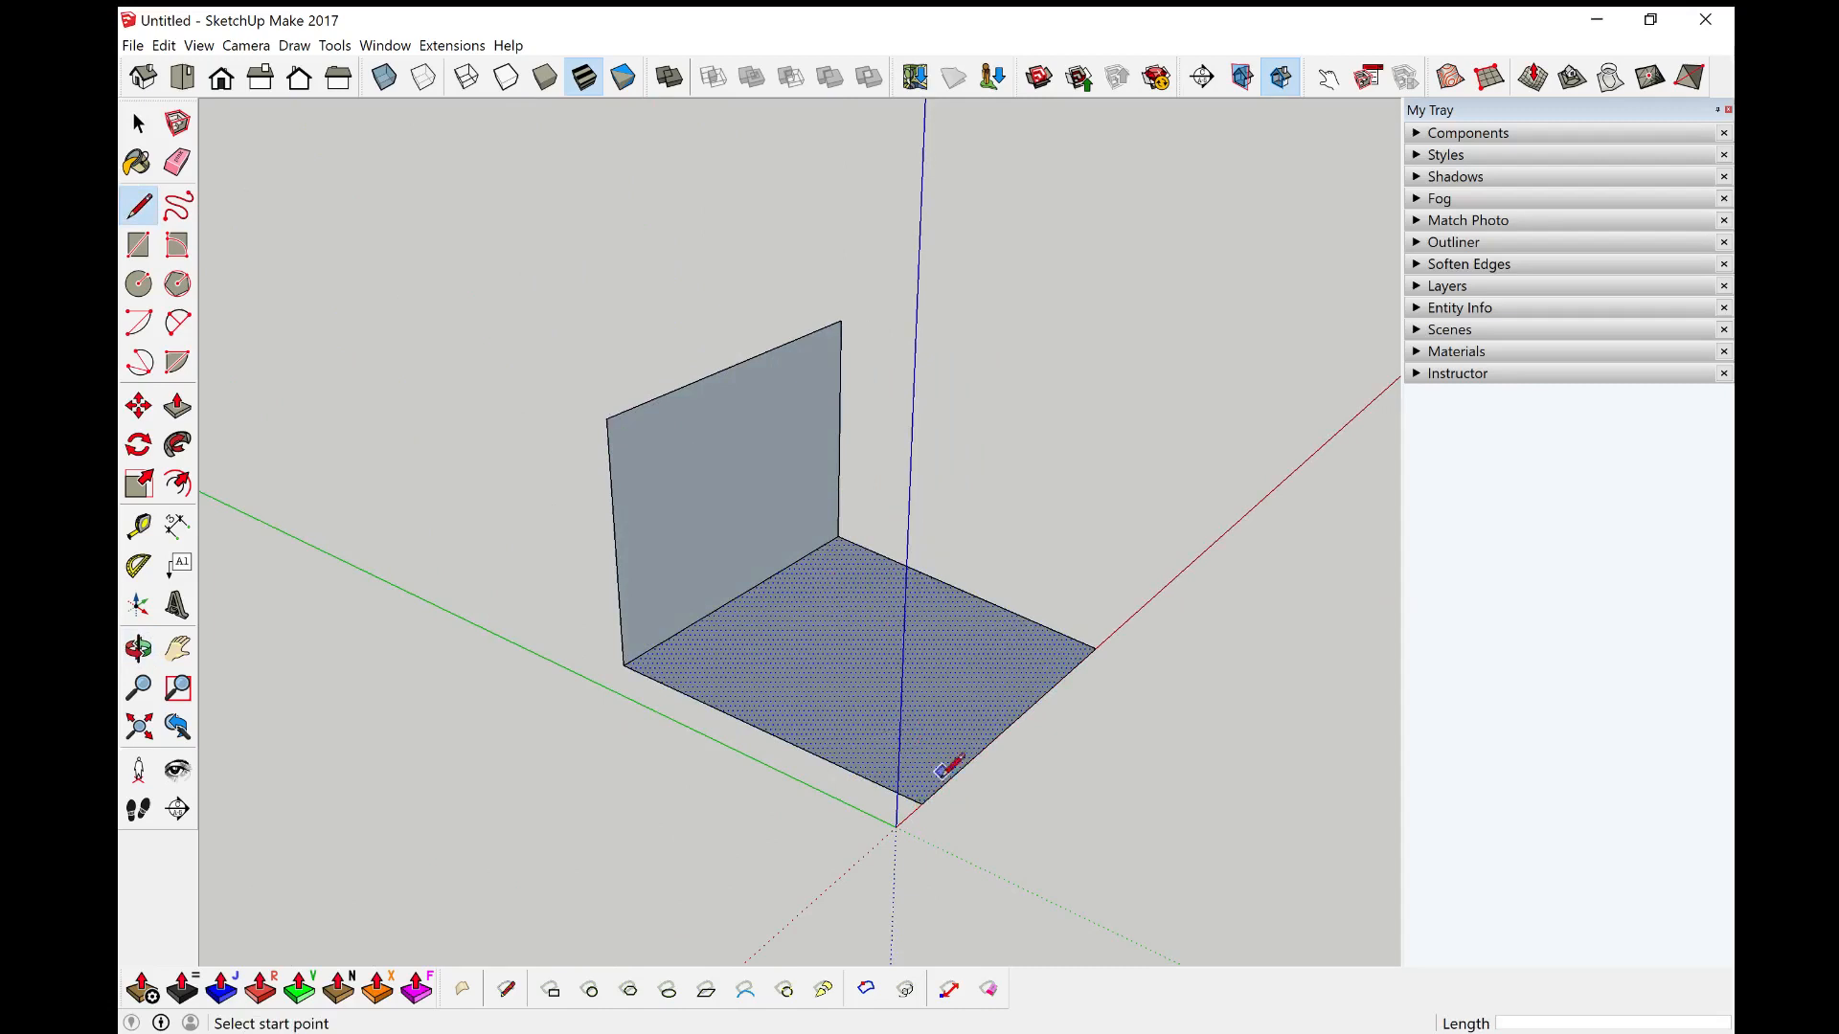
left_click(608, 418)
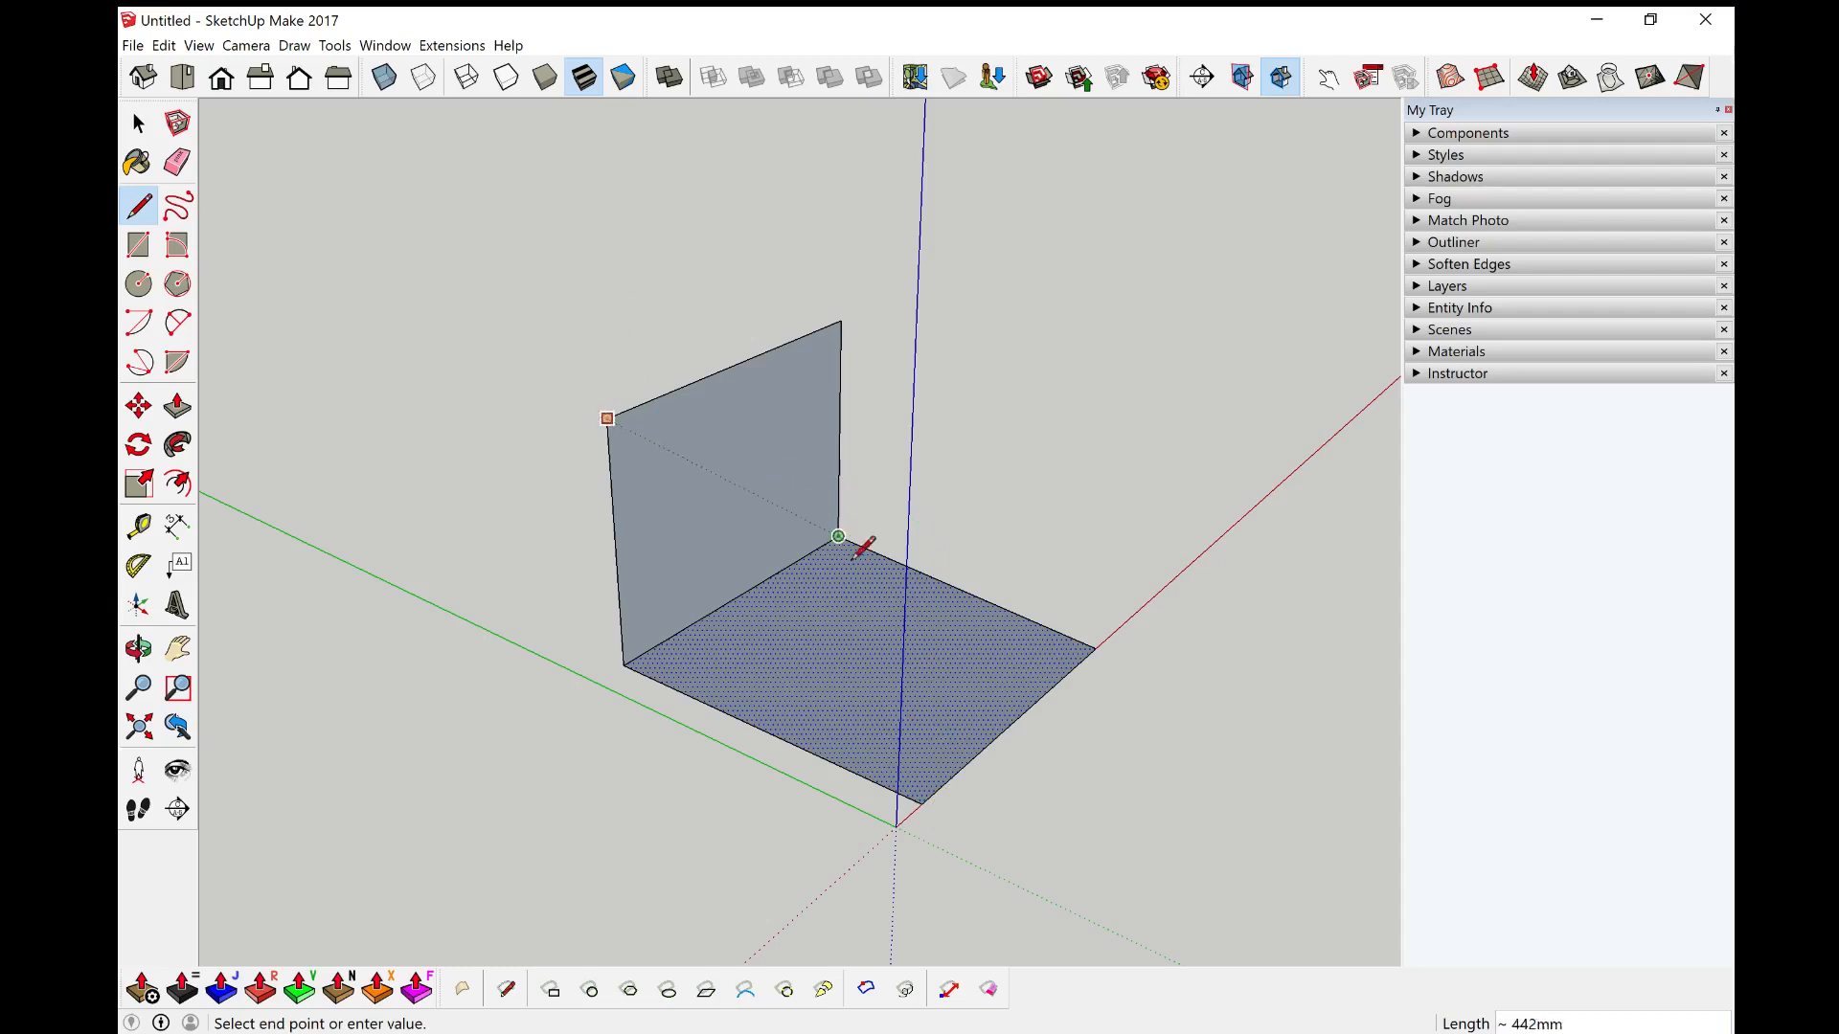
left_click(924, 801)
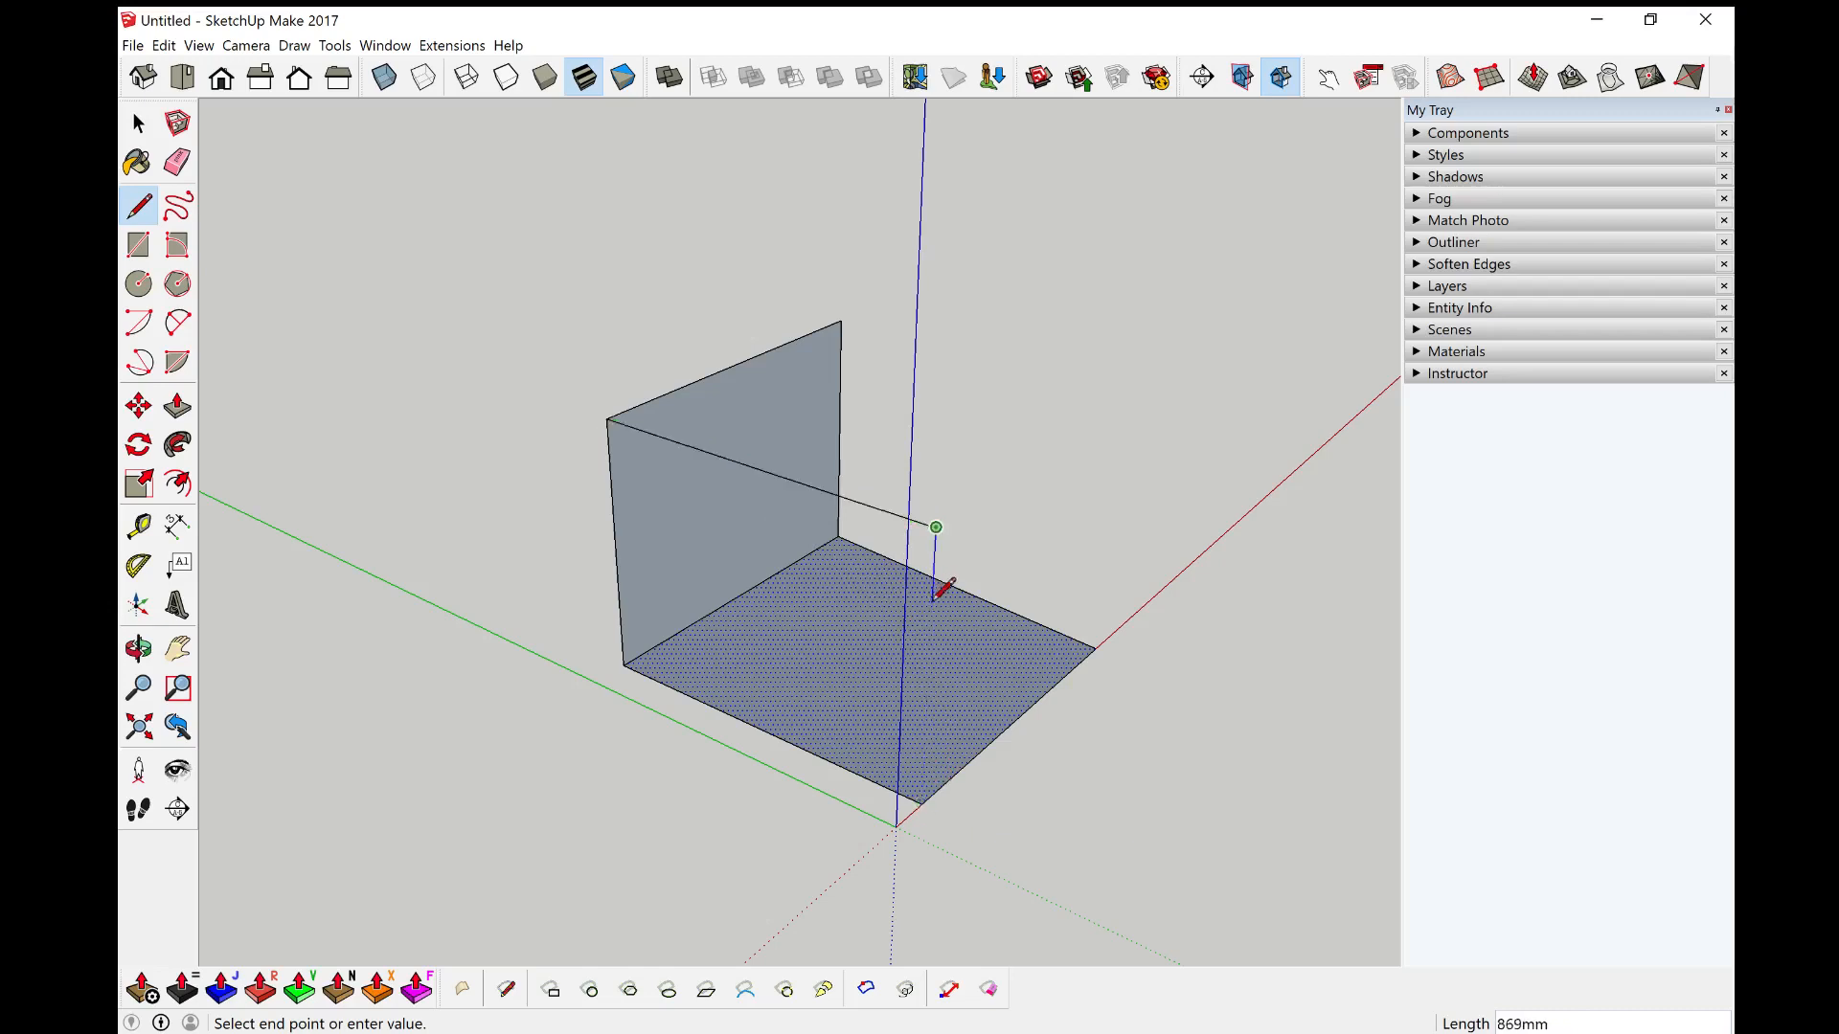
left_click(922, 801)
middle_click_drag(1026, 526, 857, 616)
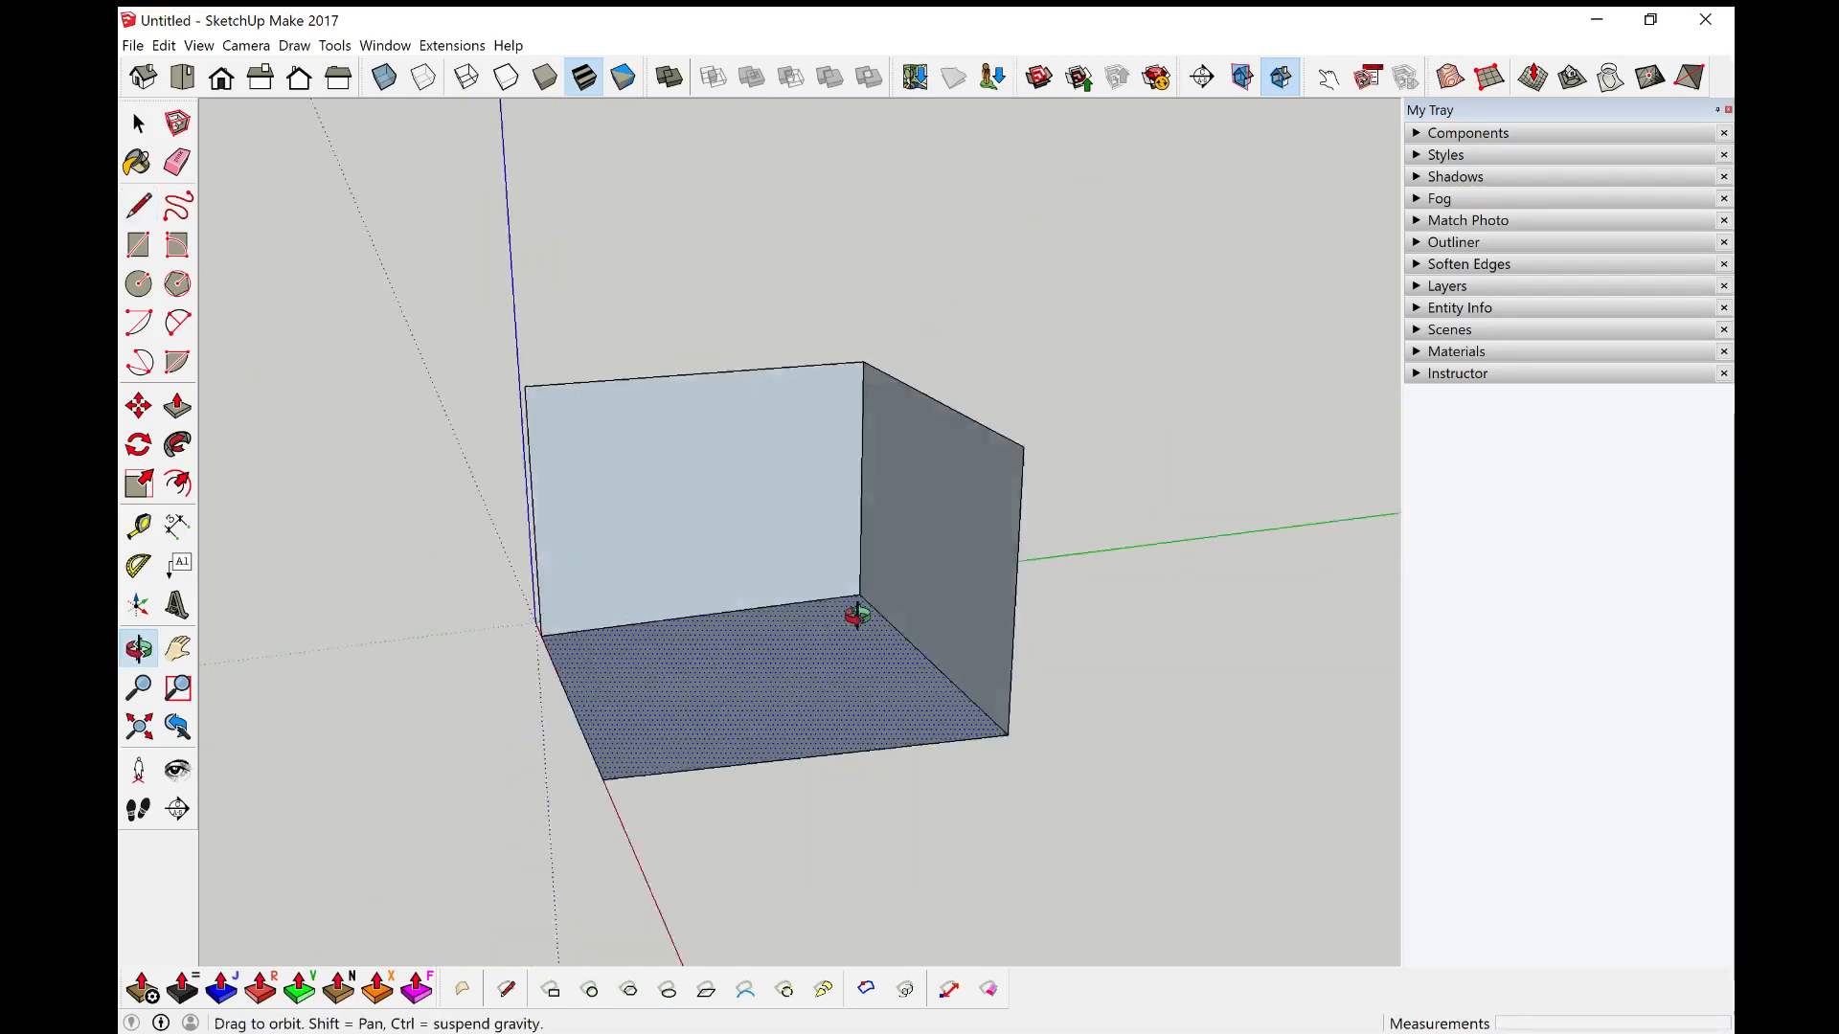
left_click(1036, 441)
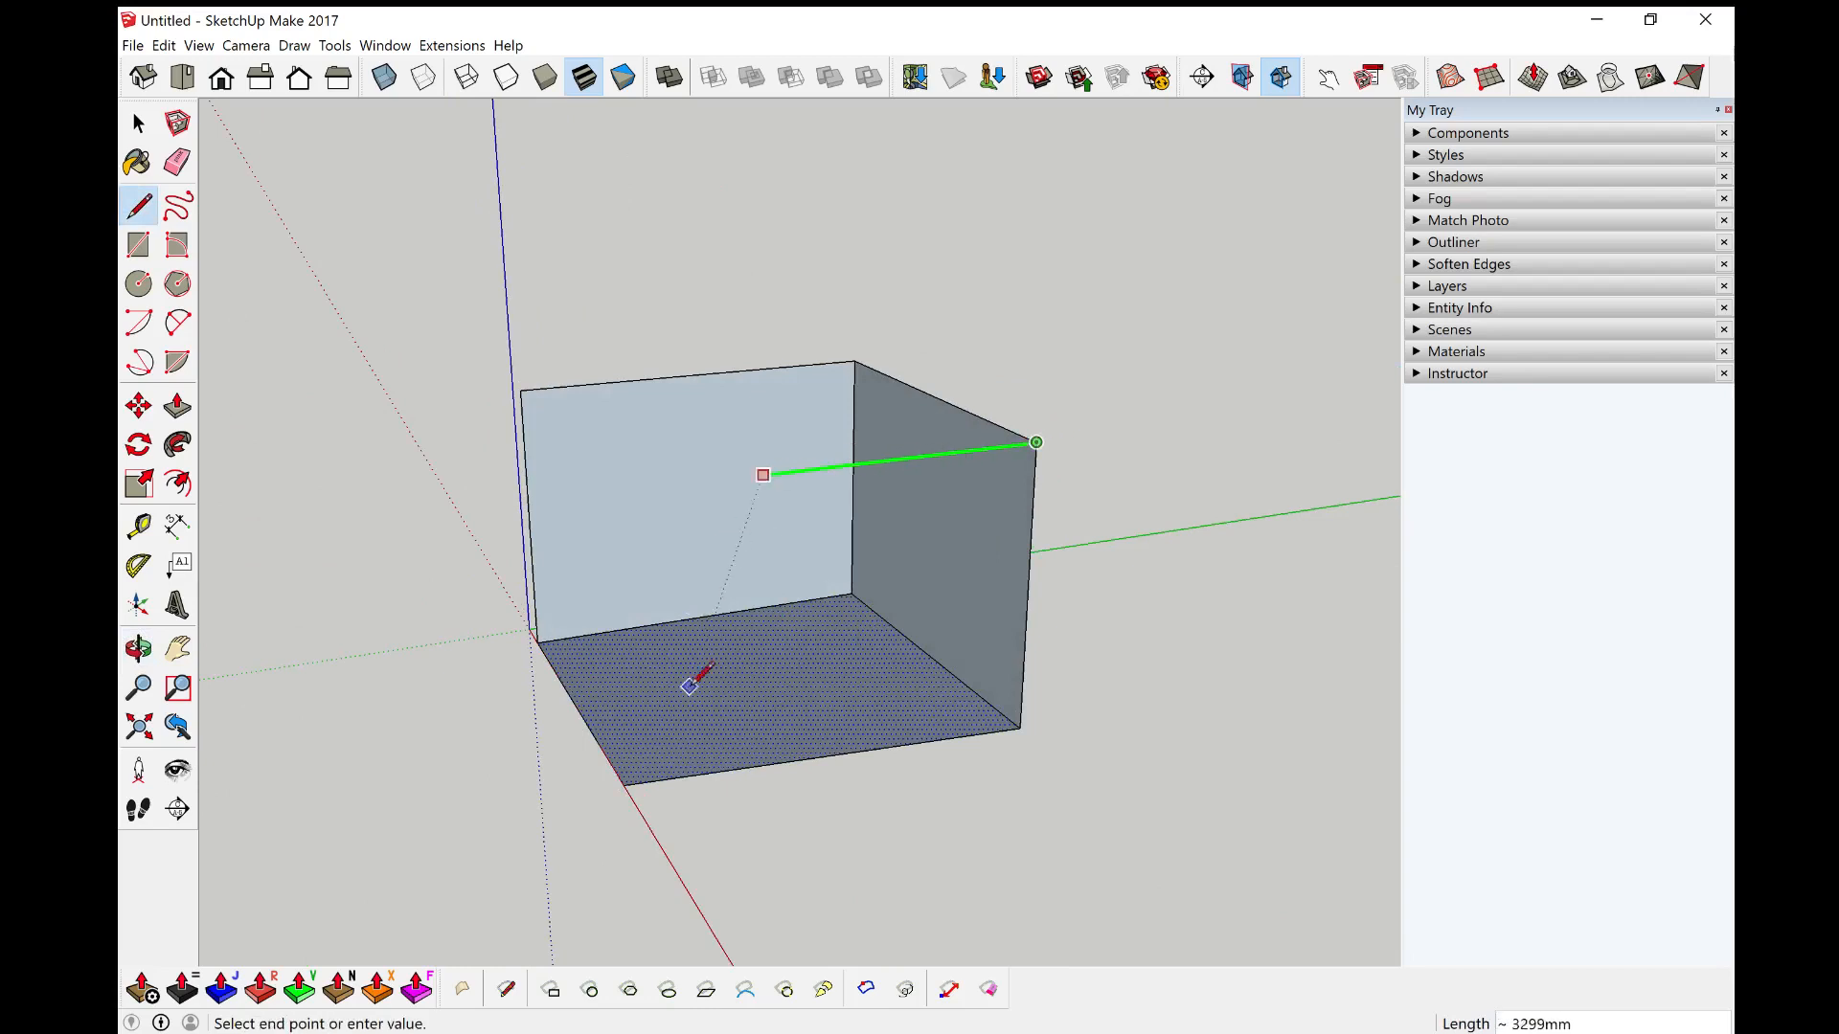
left_click(623, 785)
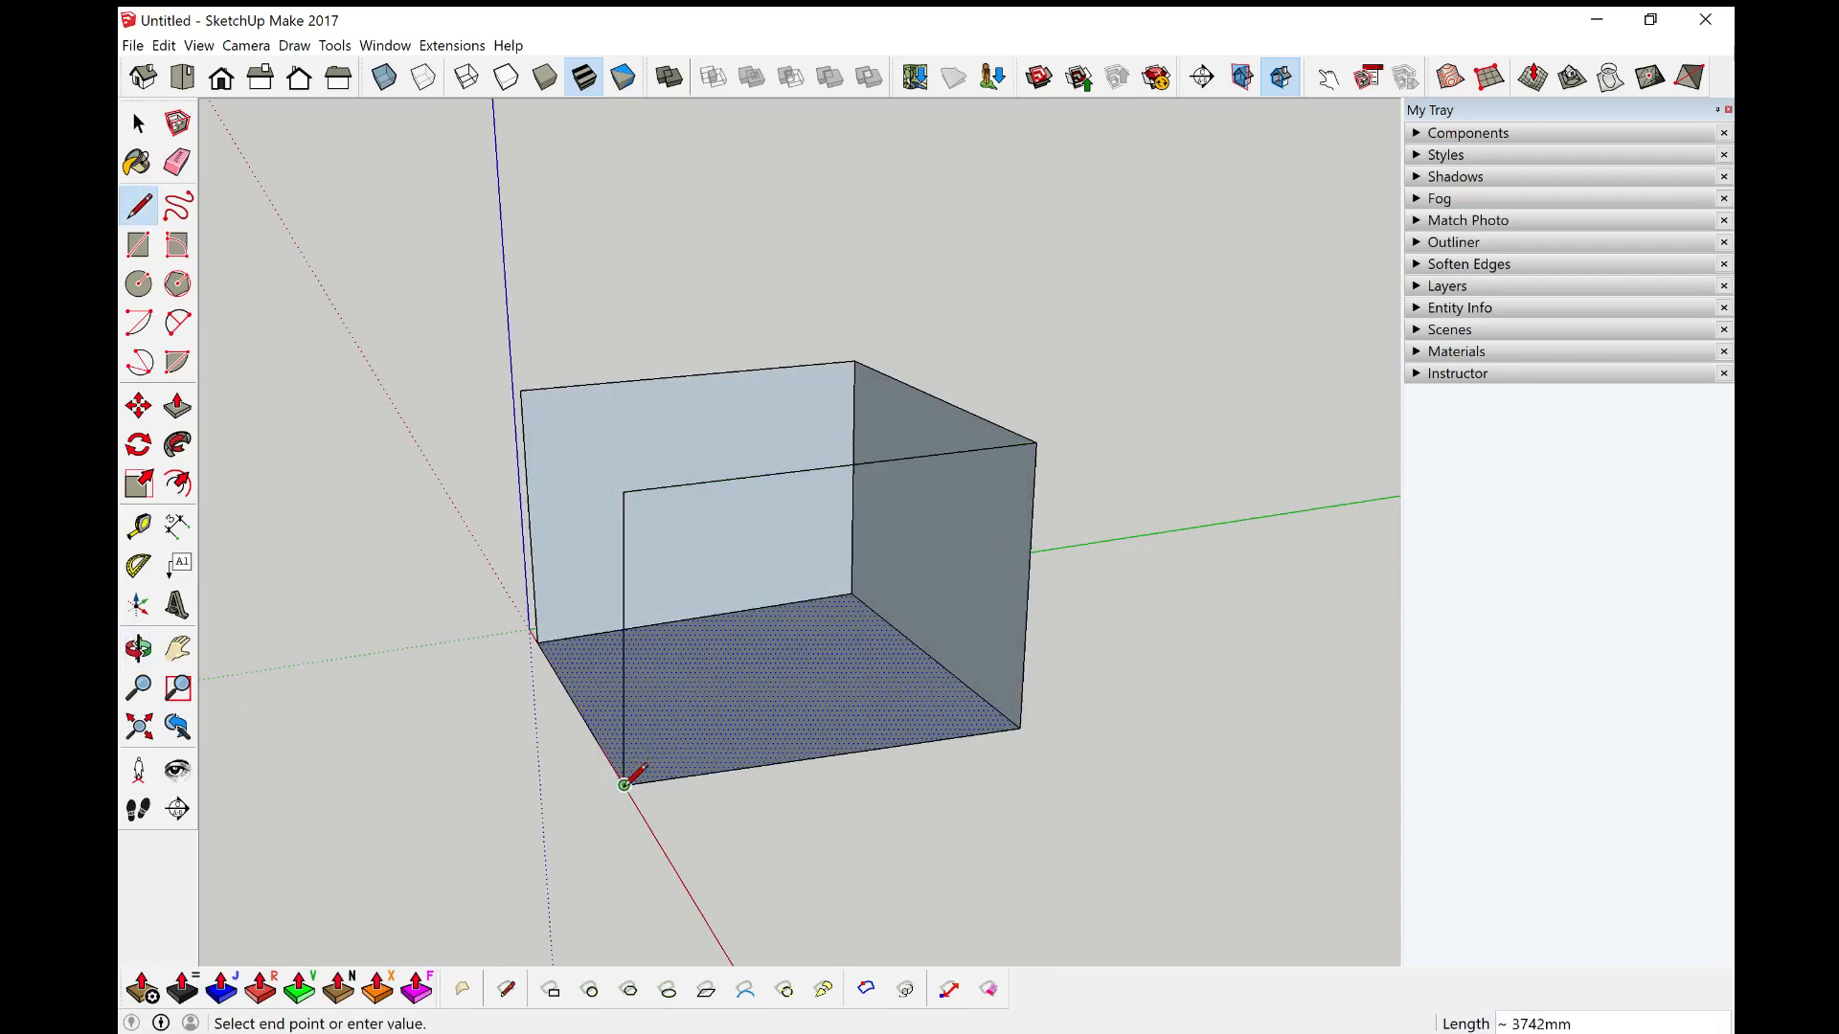
left_click(624, 785)
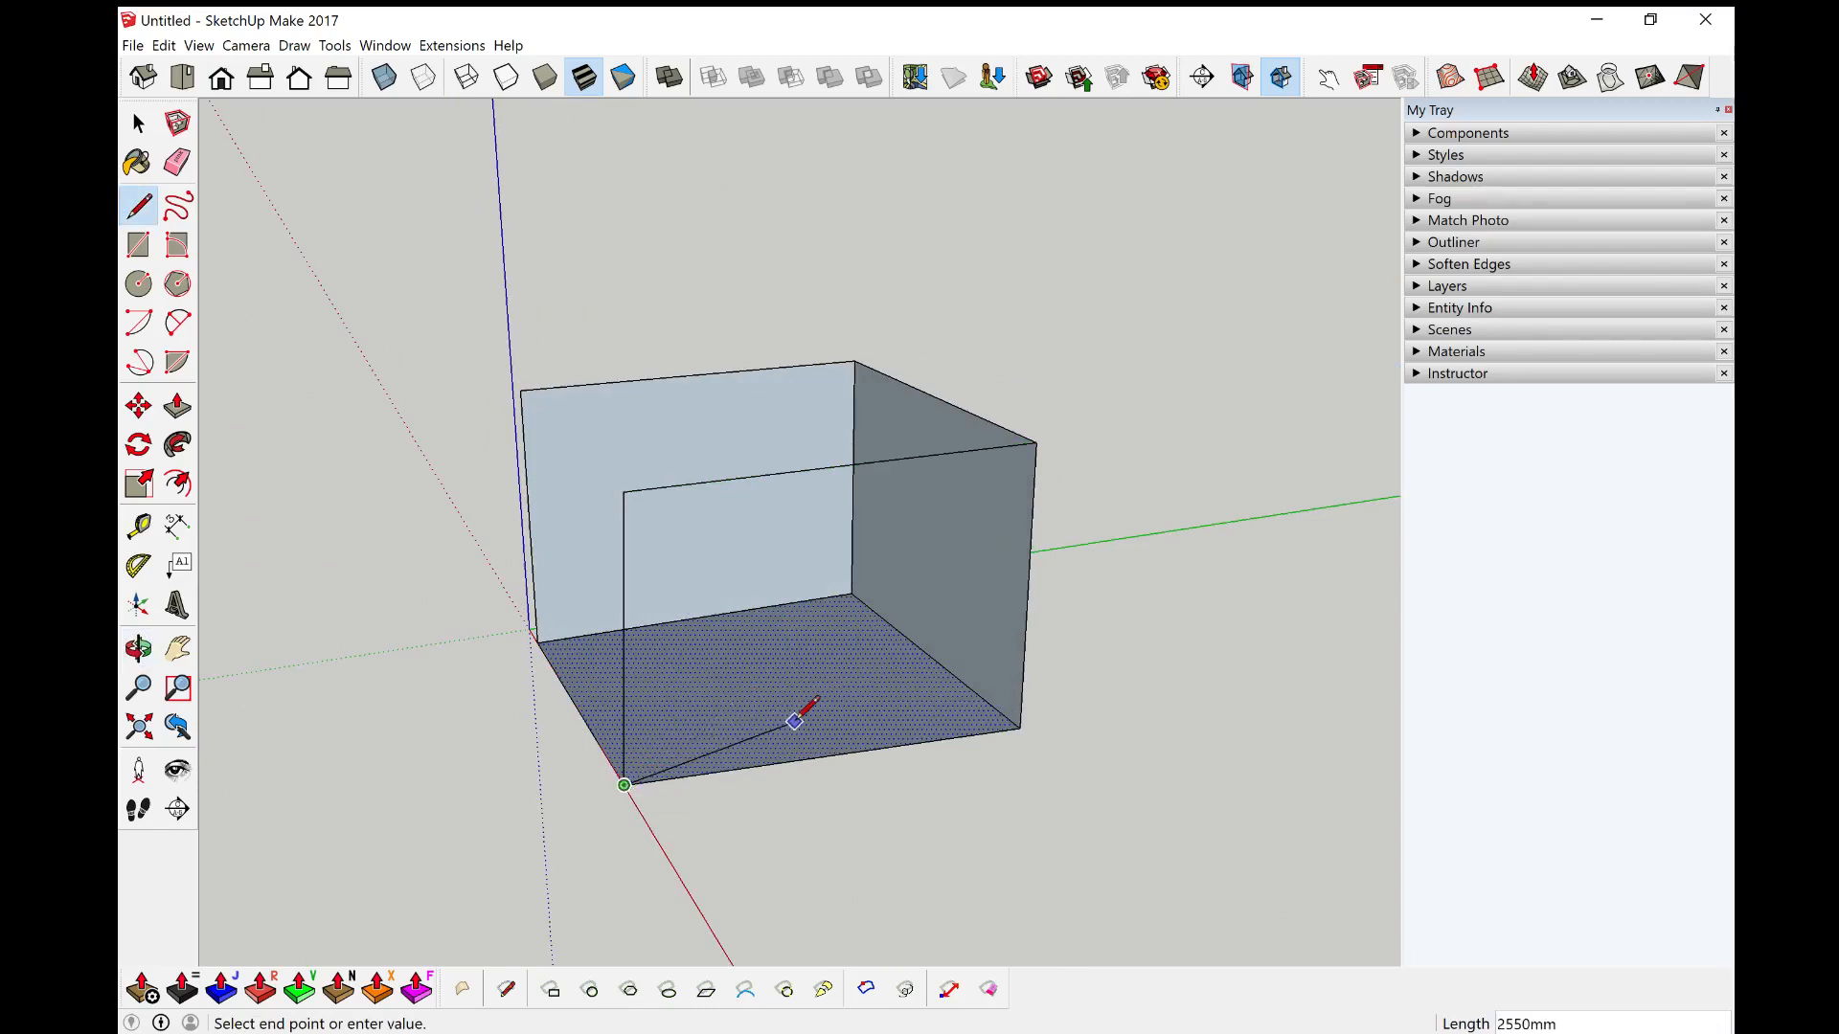
key("ctrl+z")
left_click(624, 492)
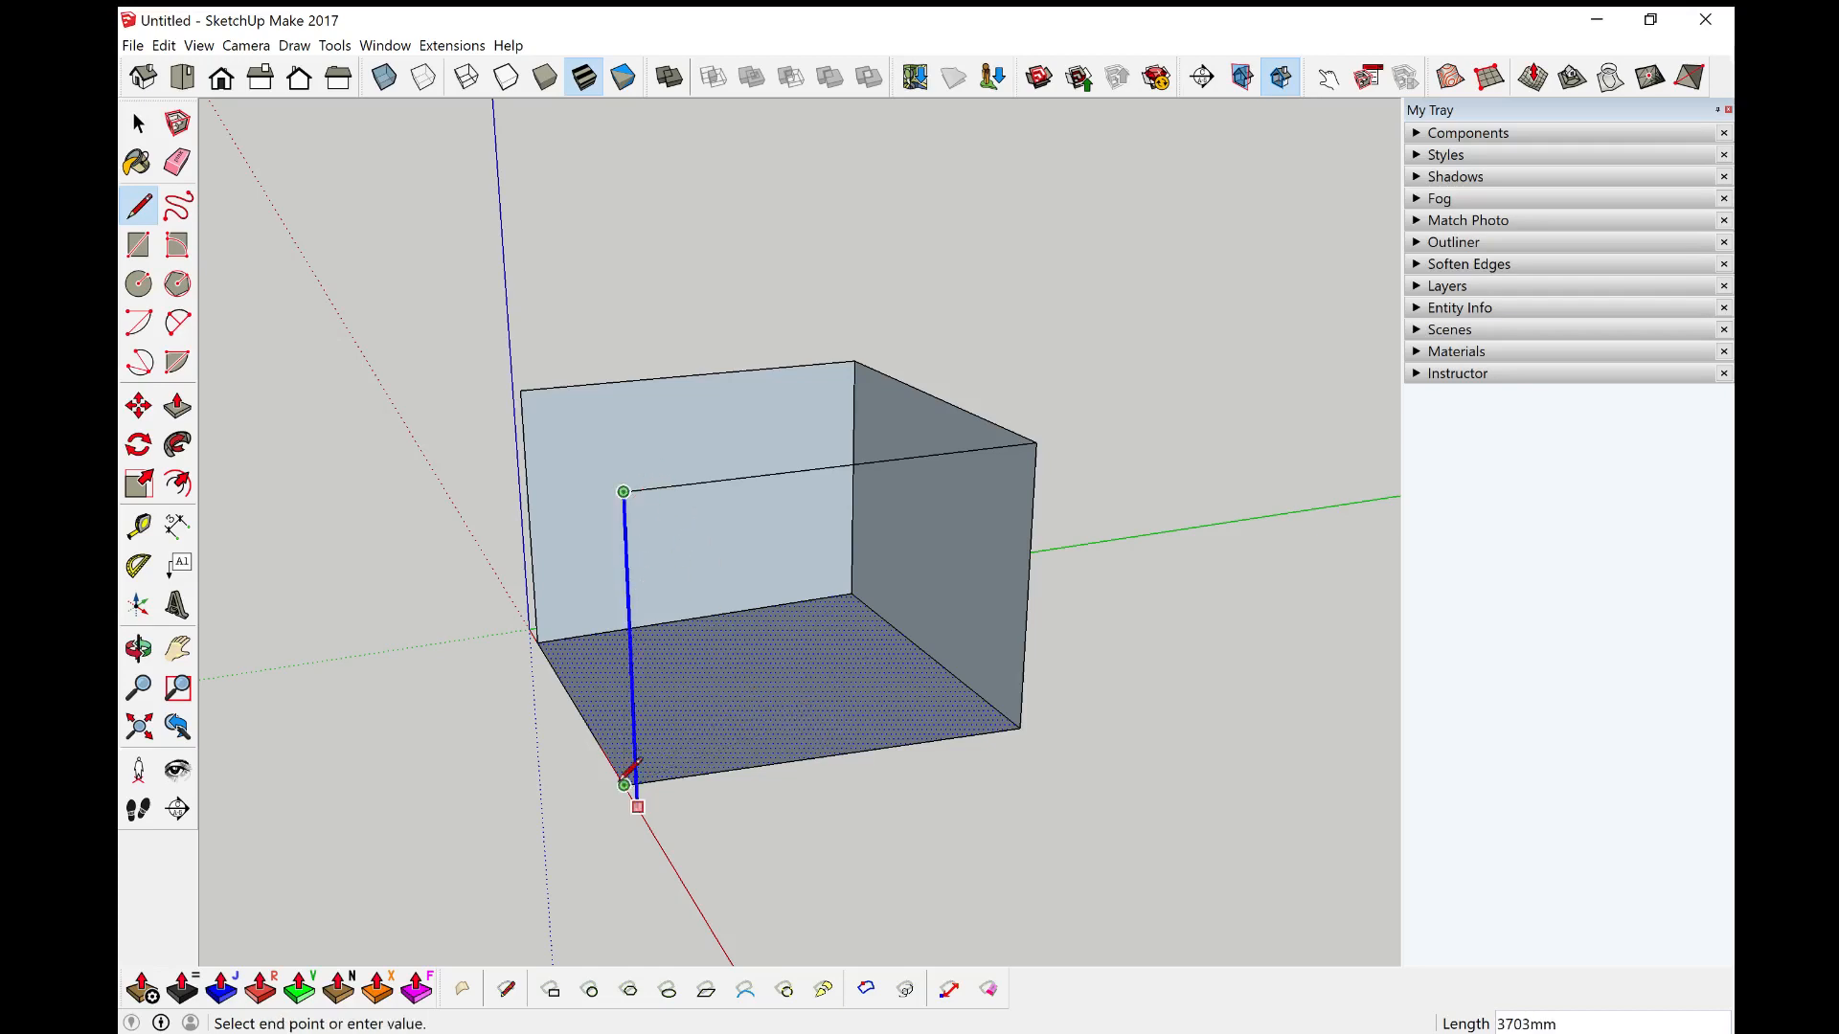
mouse_move(635, 783)
middle_mouse_down("shift")
mouse_move(1067, 842)
mouse_move(1687, 838)
middle_mouse_up("shift")
left_click(921, 821)
middle_click_drag(1065, 499, 1145, 527)
key("ctrl+z")
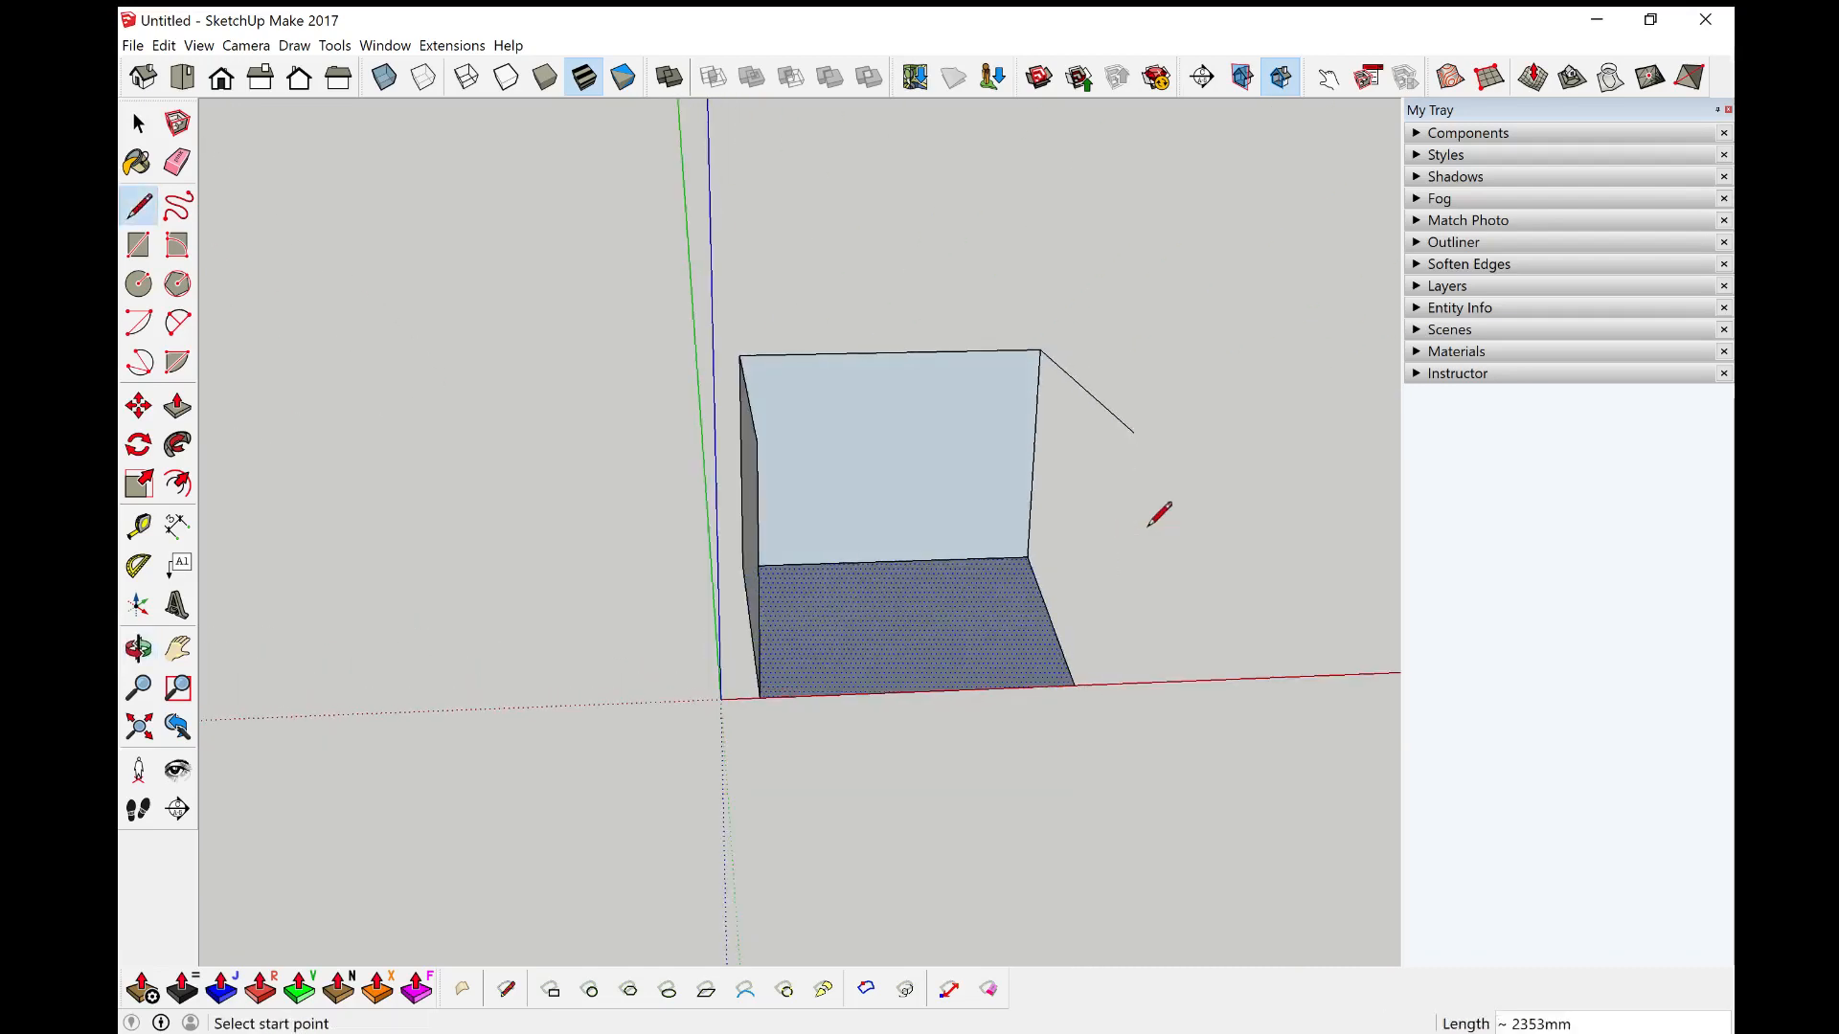
key("ctrl+z")
left_click(1177, 505)
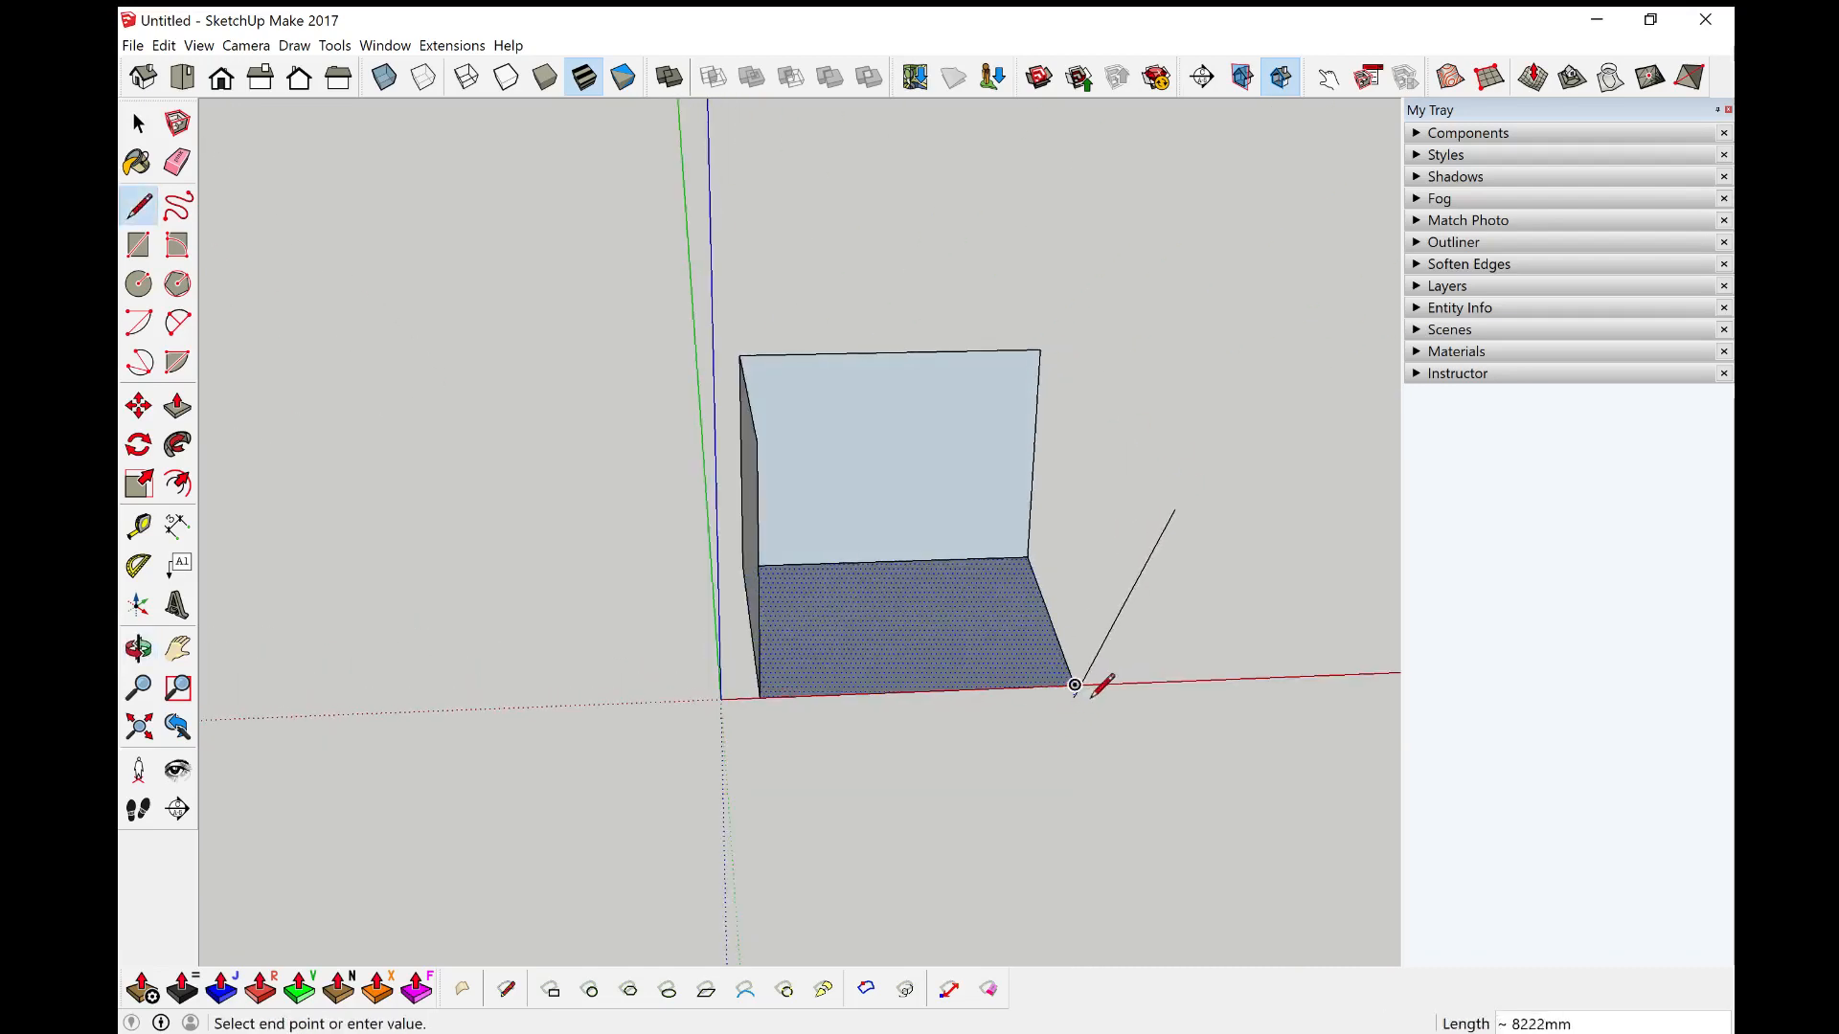
key("space")
Step: Draw a 5000 mm vertical edge up from the floor's front corner and join it to the back wall's top corner
key("l")
left_click(1074, 685)
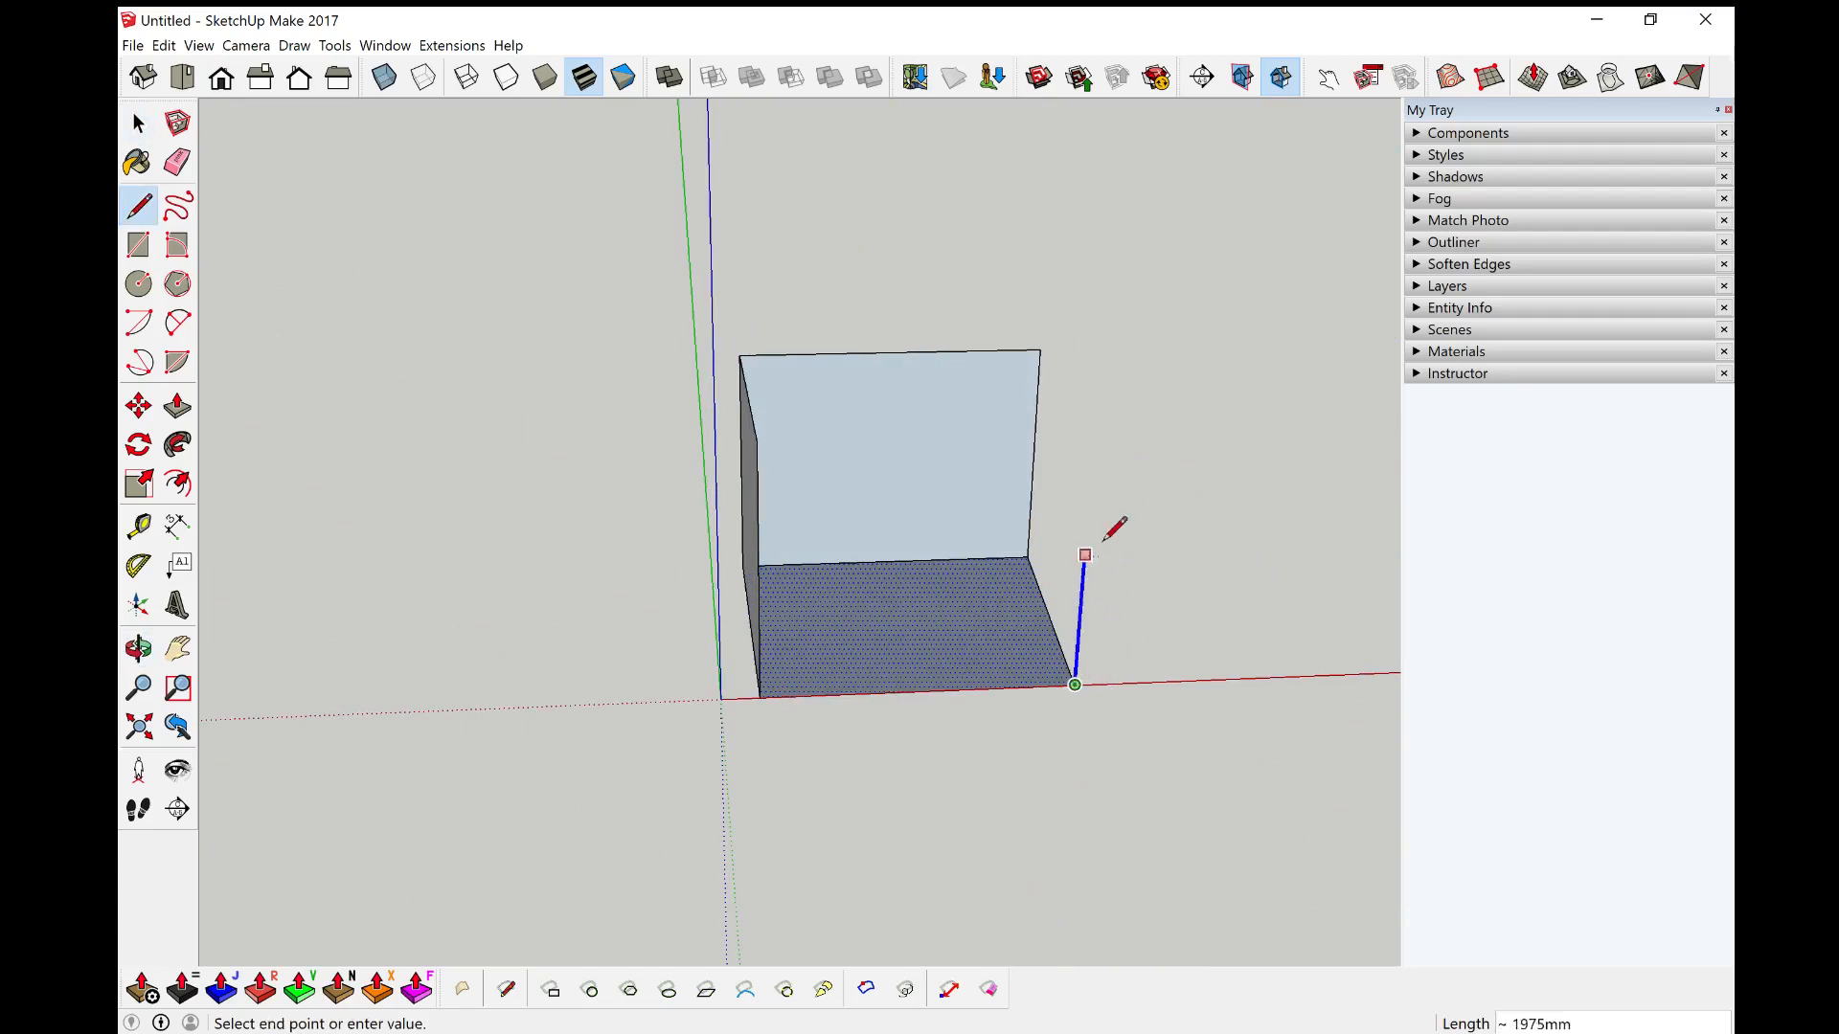
type("5000")
key("Return")
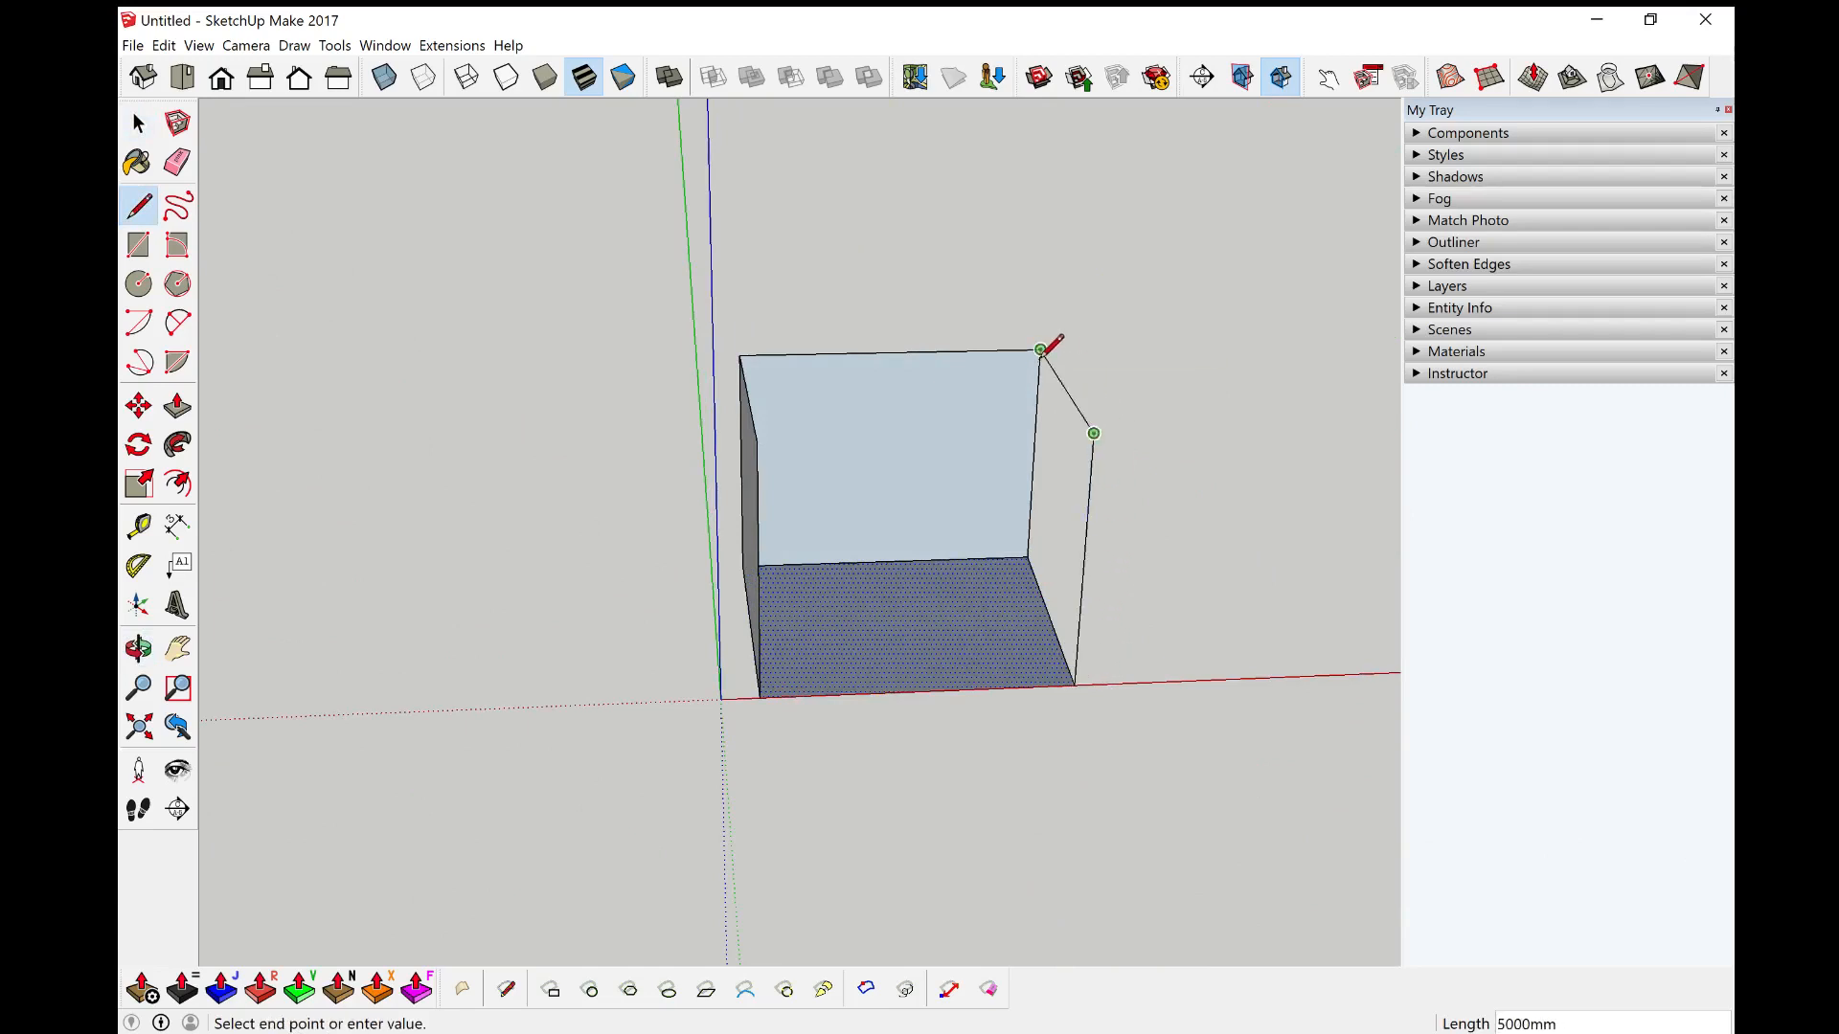
left_click(1040, 349)
Step: Erase the new wall's edges and the floor's side edge with the Eraser
middle_click_drag(1232, 492, 767, 521)
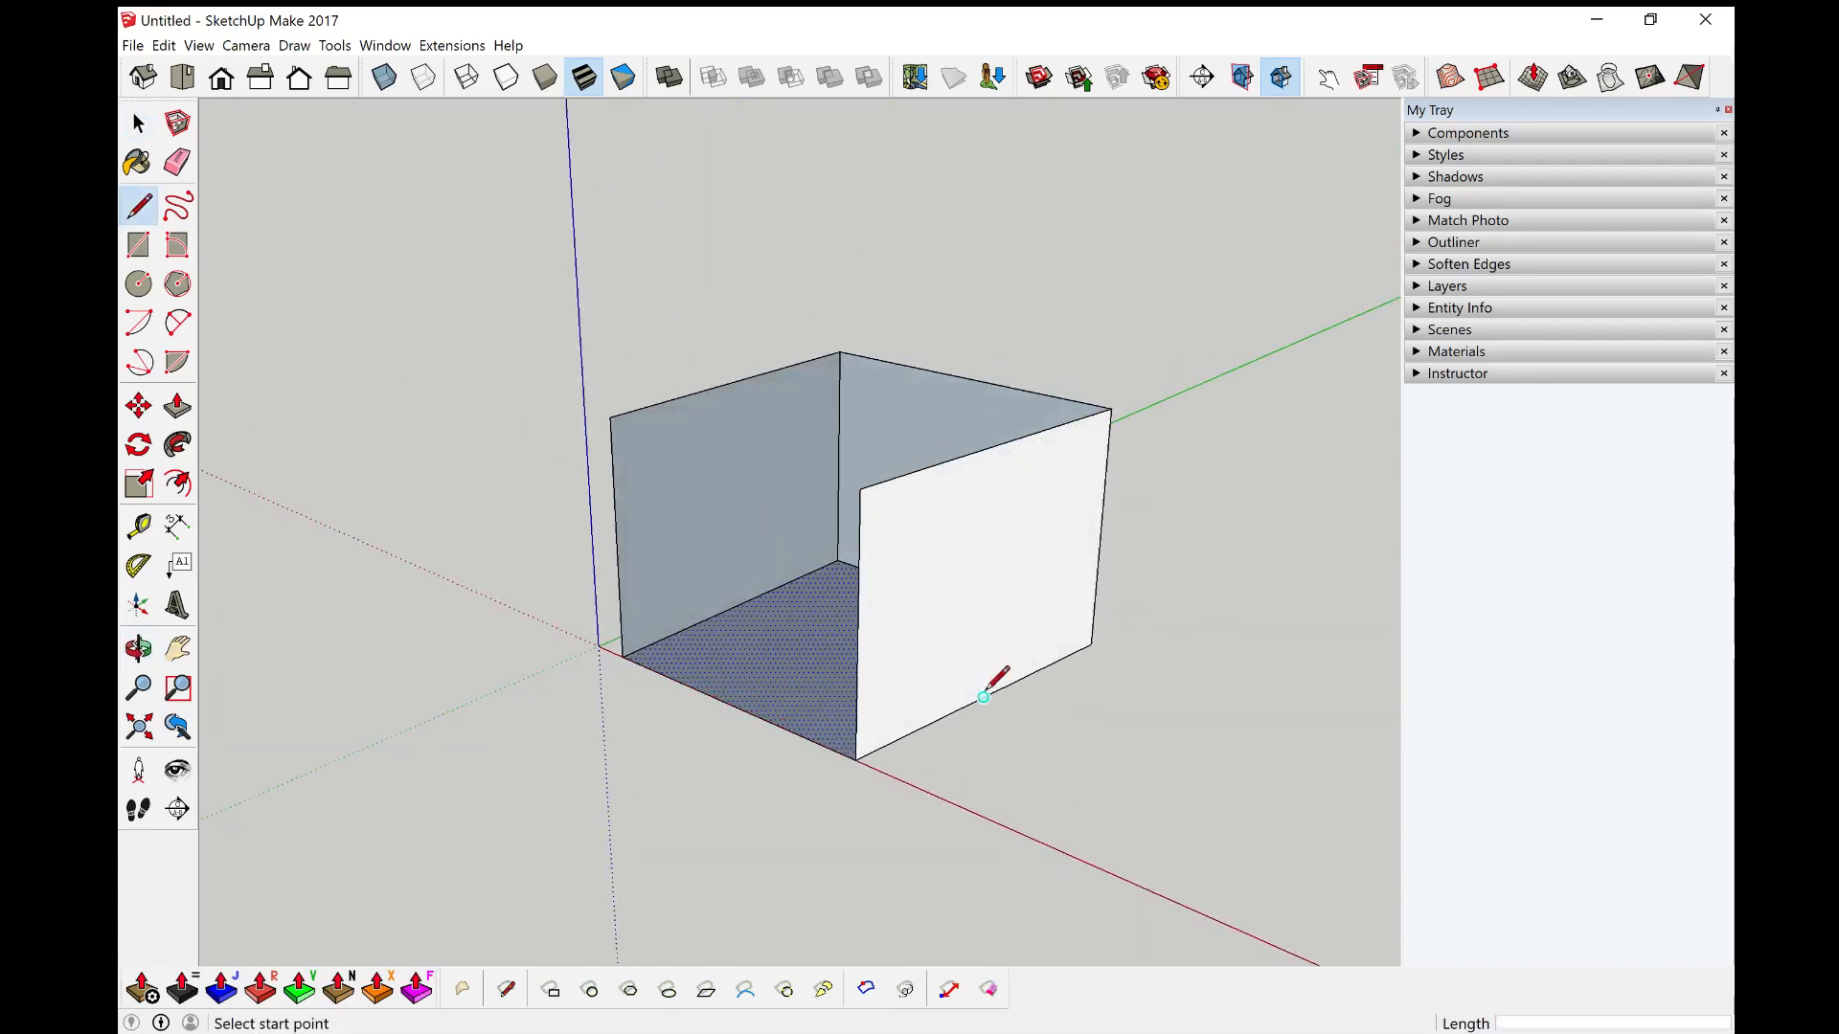
mouse_move(937, 670)
middle_mouse_down()
mouse_move(1022, 307)
mouse_move(882, 587)
mouse_move(1217, 466)
mouse_move(985, 255)
mouse_move(718, 431)
mouse_move(875, 513)
middle_mouse_up()
key("e")
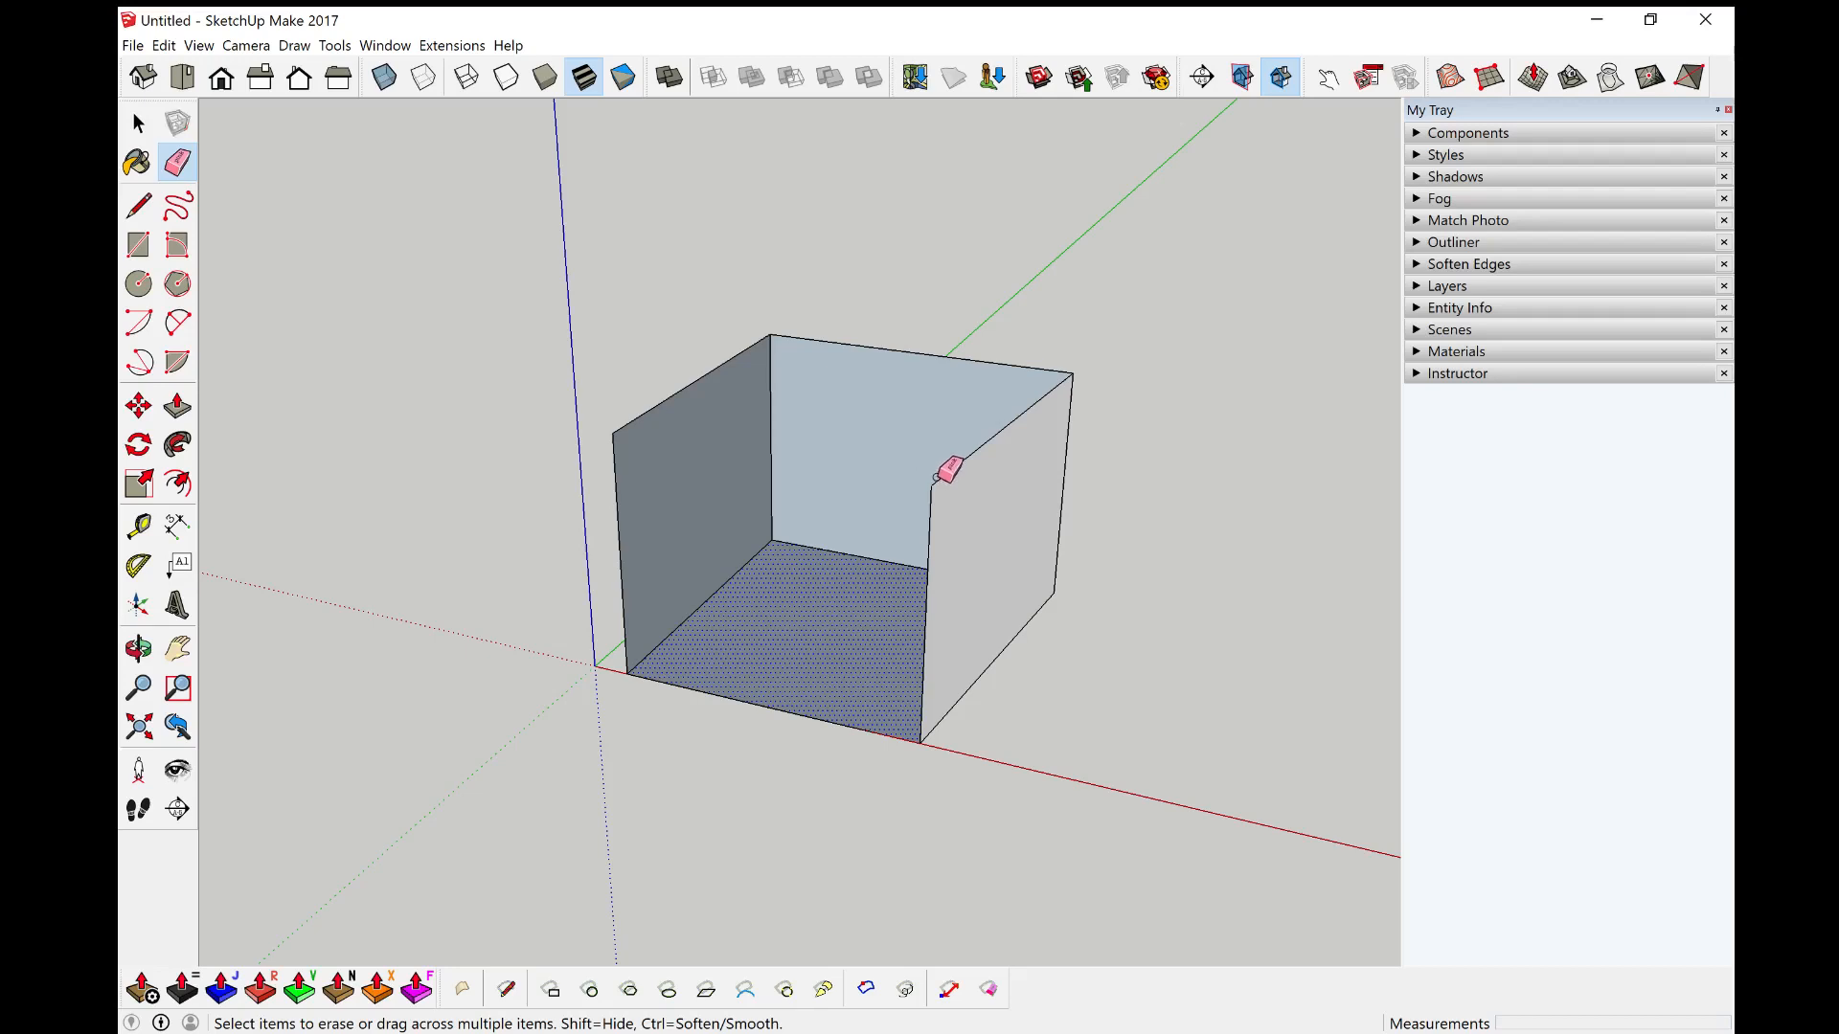
left_click(930, 498)
left_click(1001, 638)
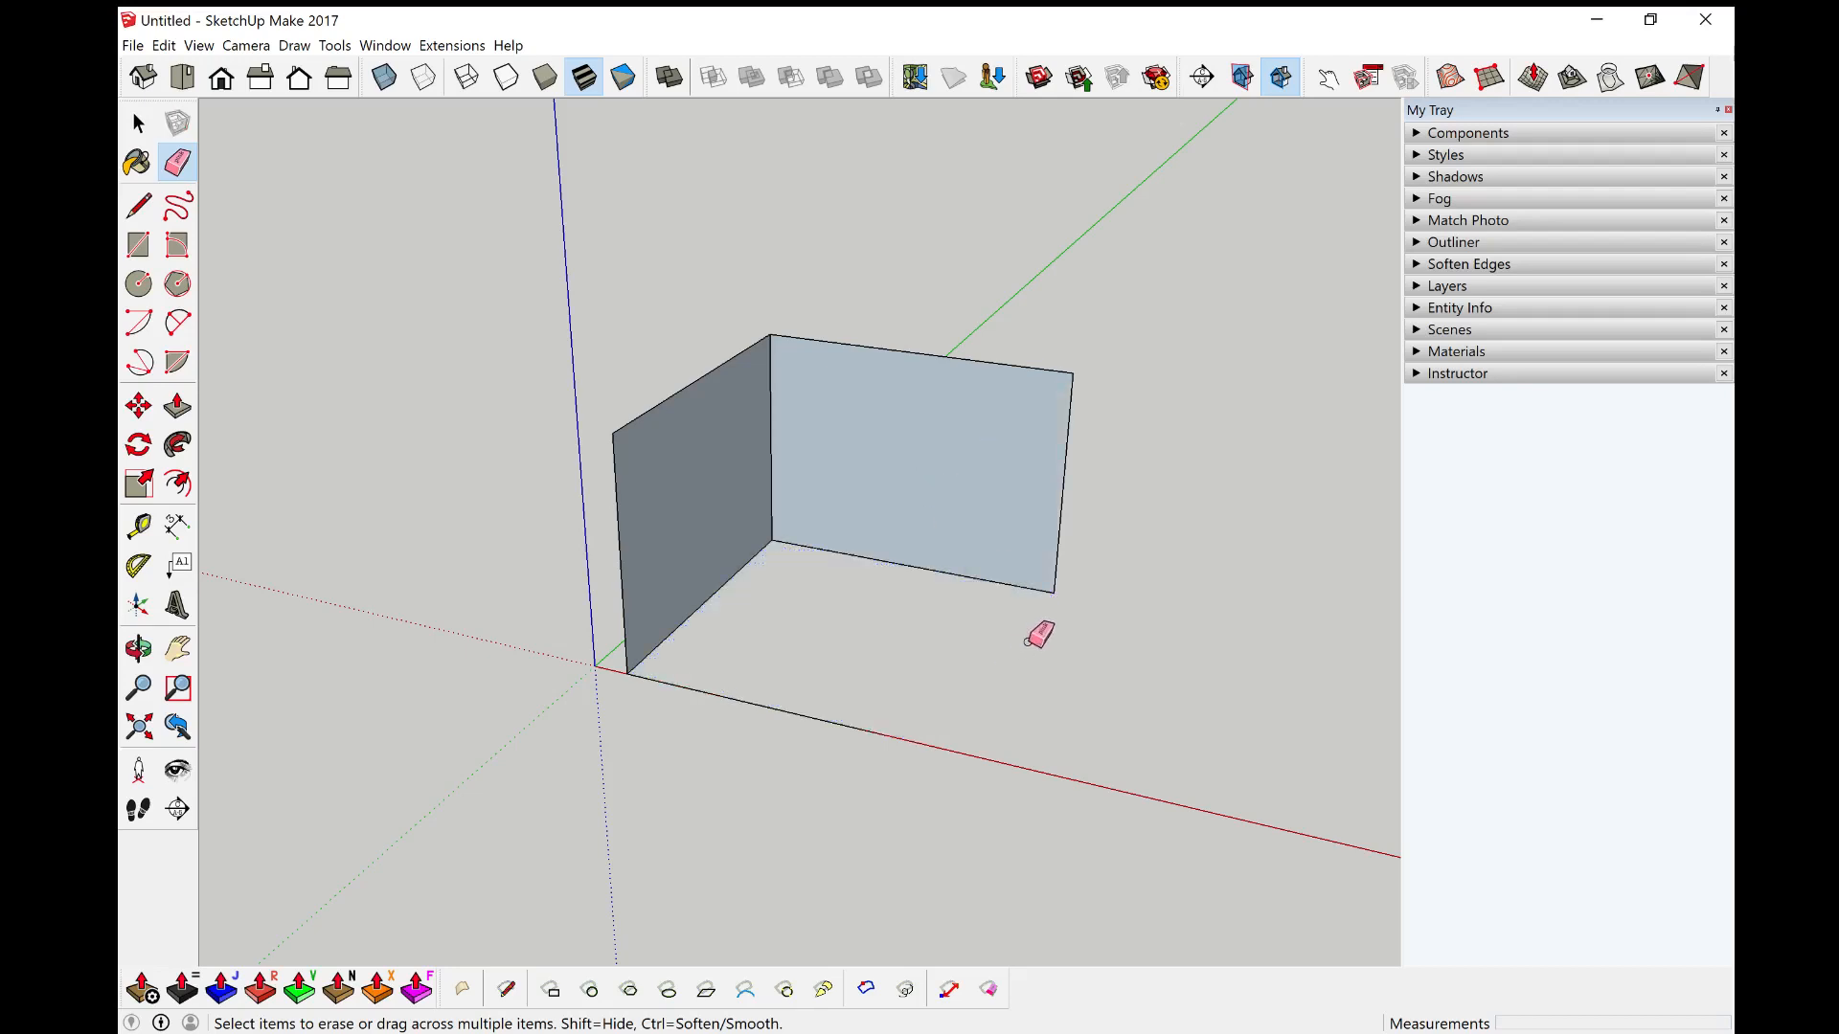
Step: Redraw the floor's side edge 5000 mm from the back wall's bottom corner to the red axis
middle_click_drag(1036, 630, 1167, 661)
key("l")
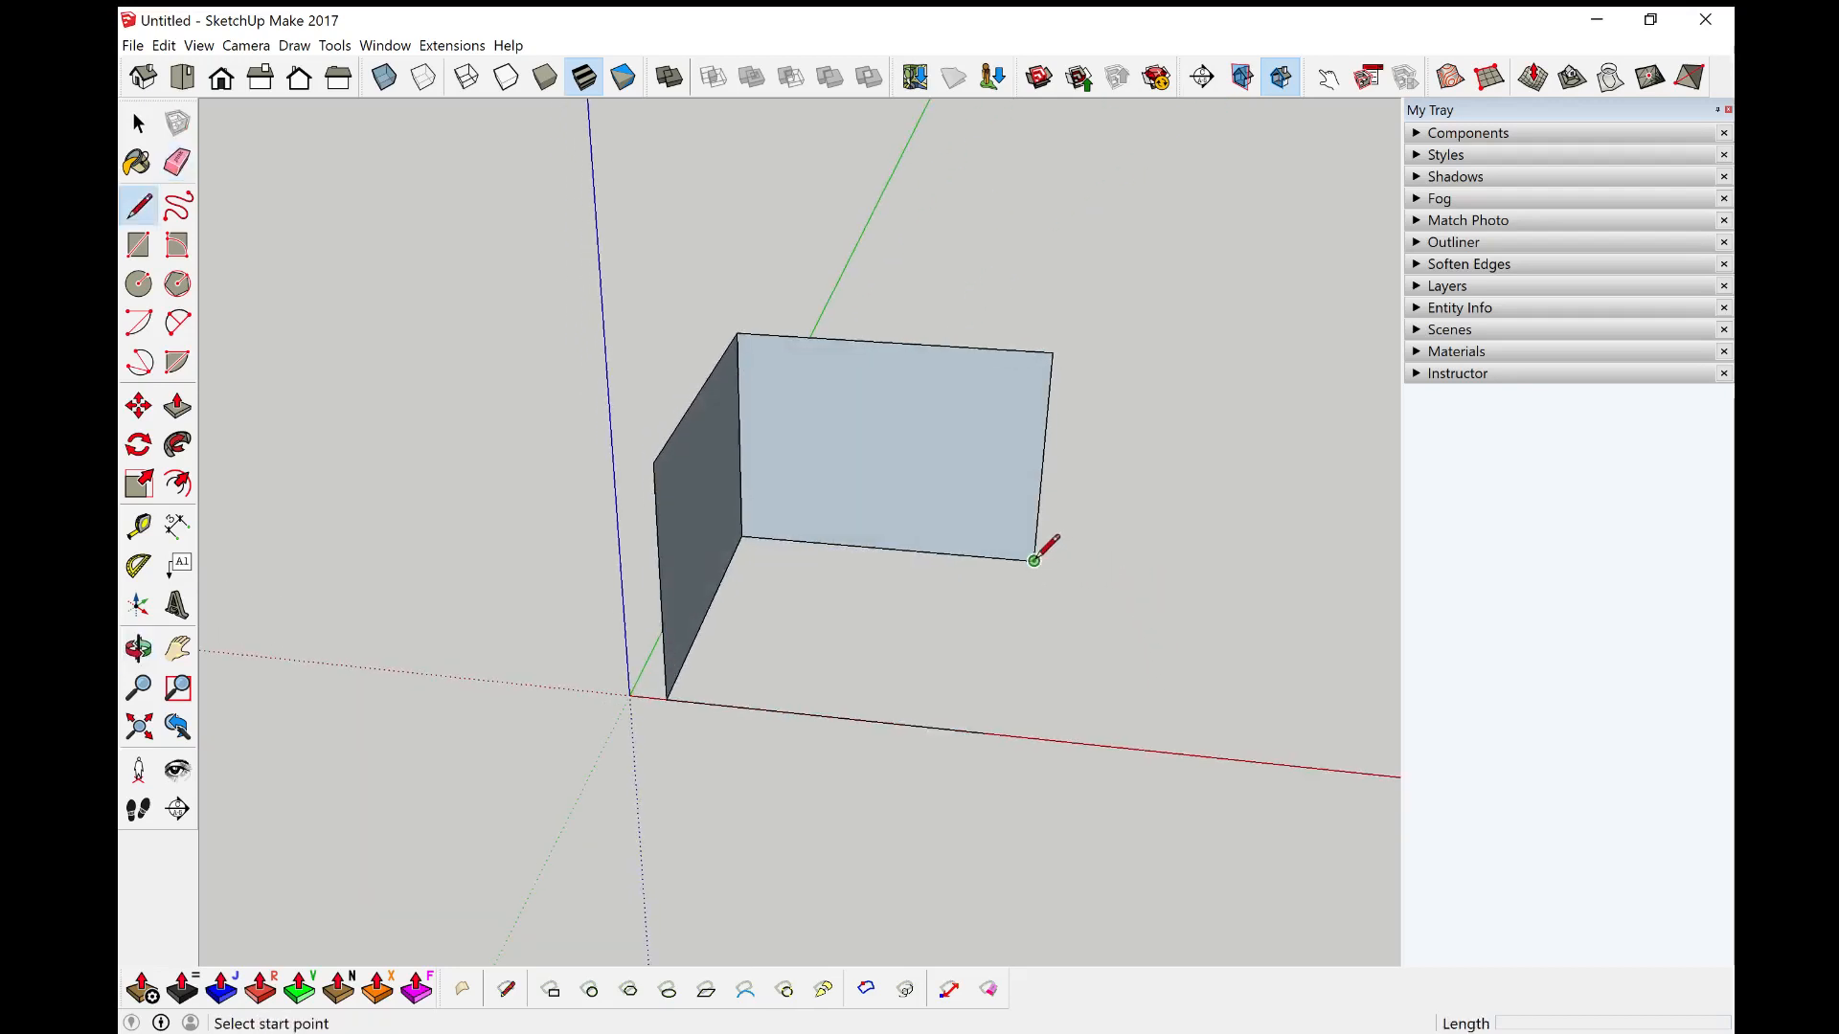
left_click(1035, 561)
key("shift")
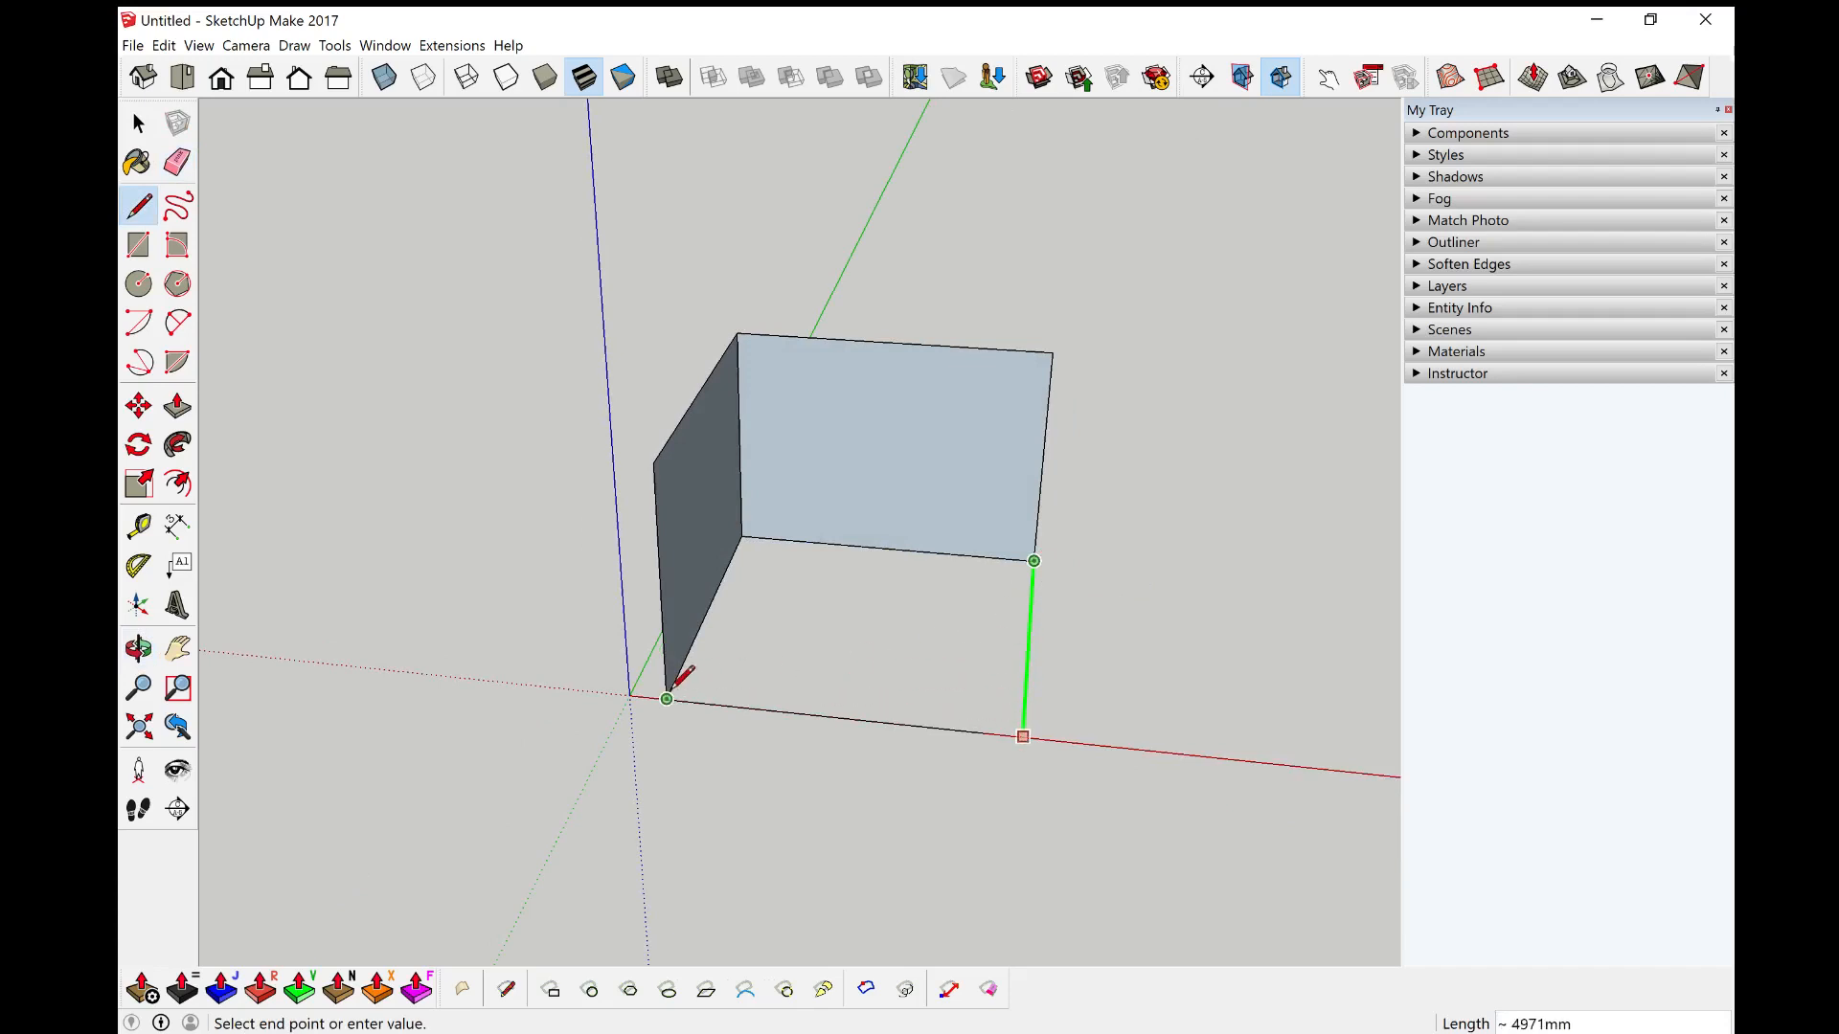
type("5000")
key("Return")
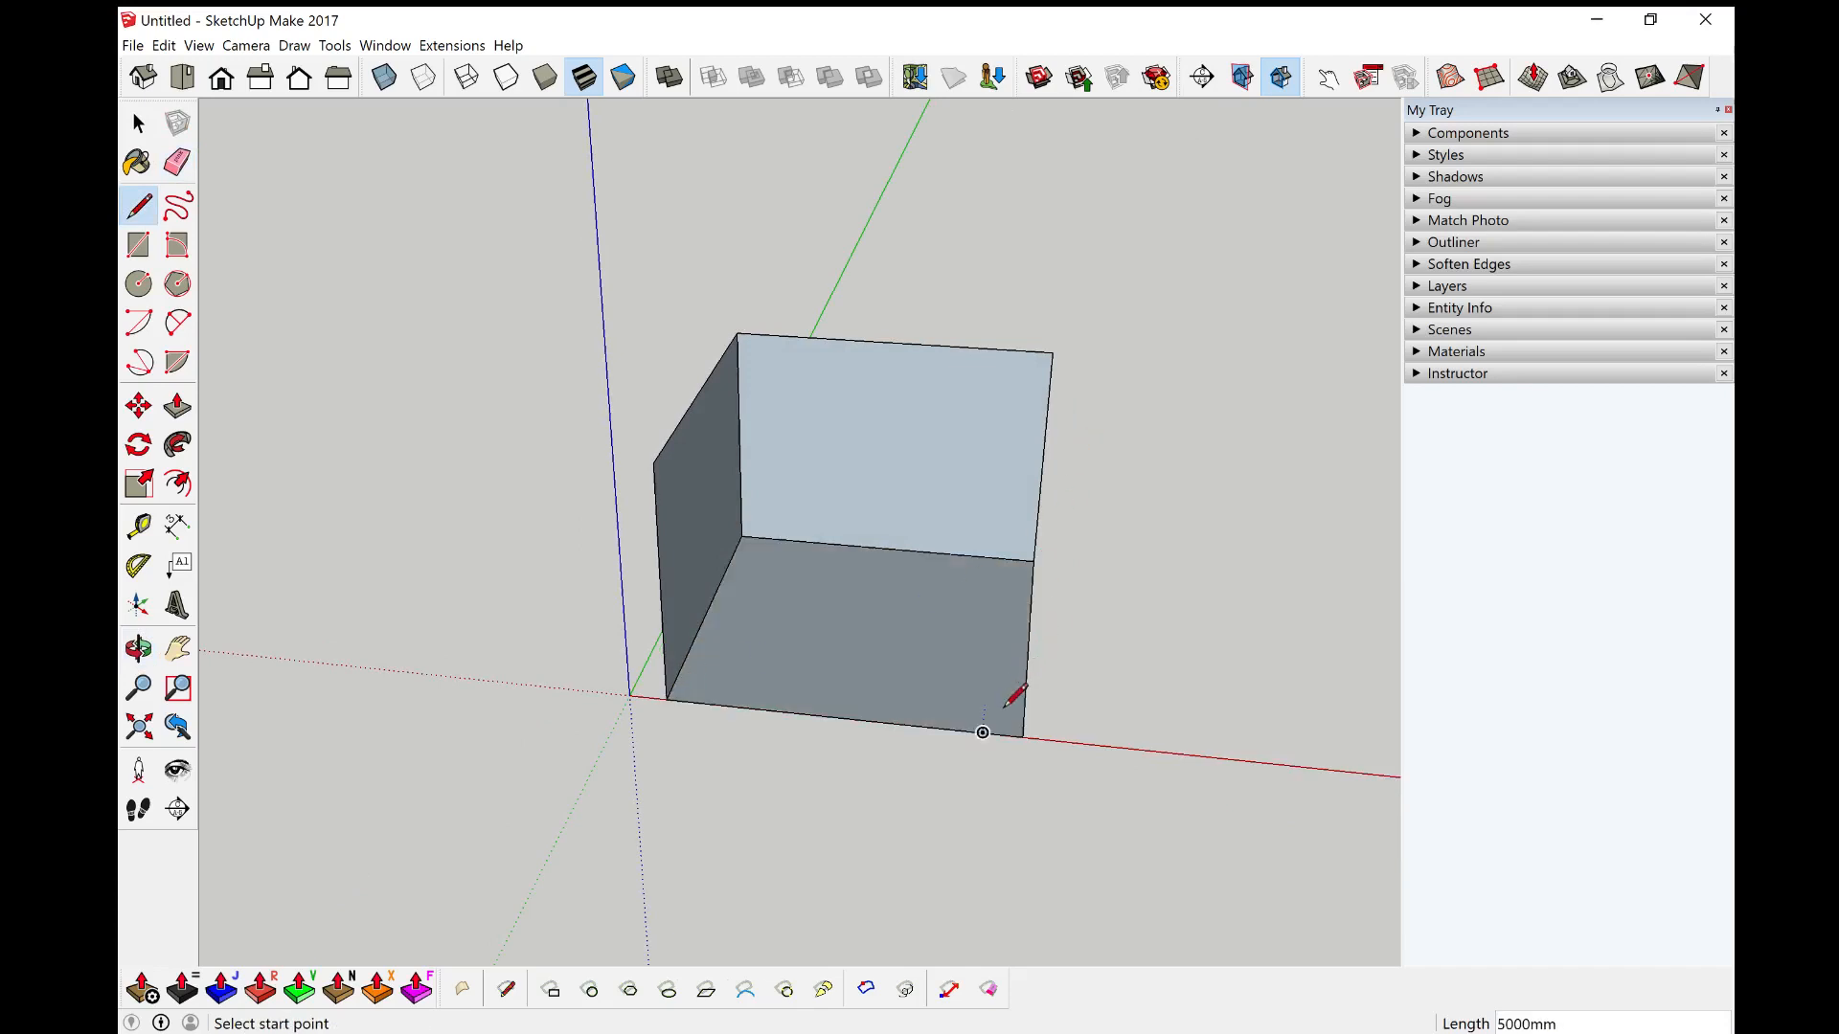
Step: Draw a third wall with a vertical edge up from the floor's front corner joined to the back wall's top corner
left_click(1023, 737)
middle_click_drag(1023, 737, 1083, 412)
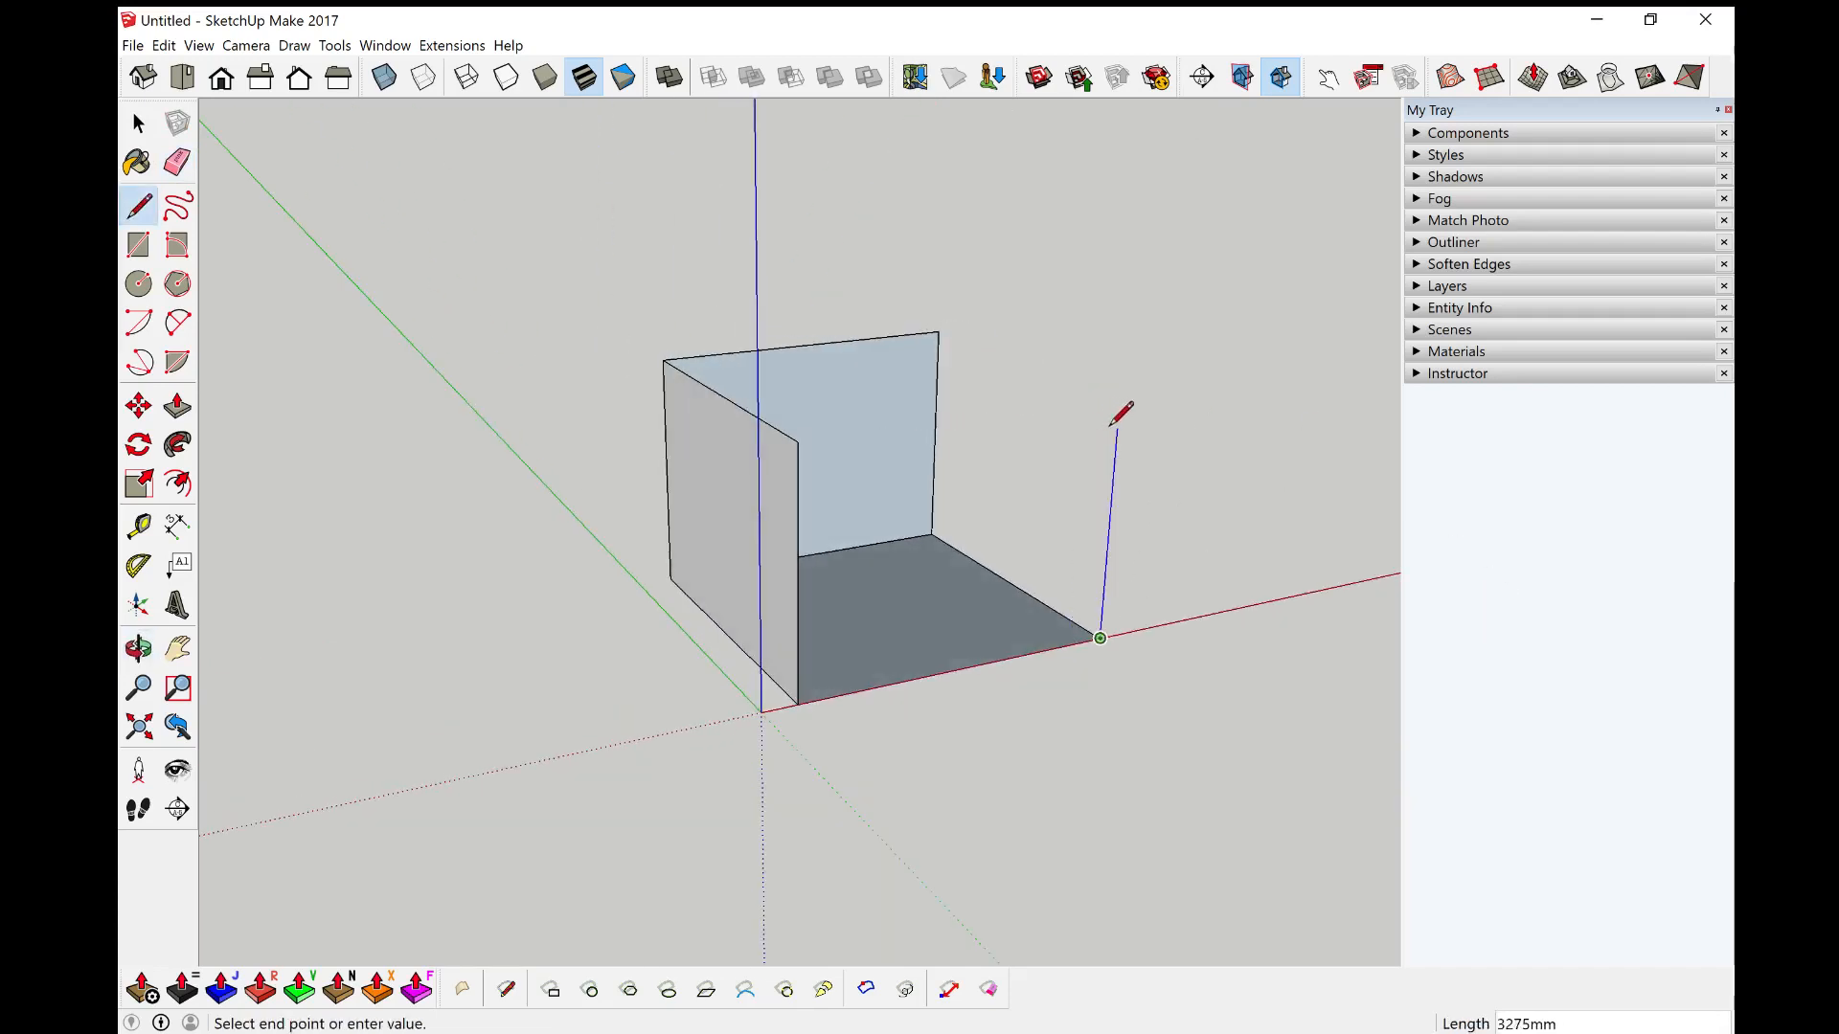
key("shift")
left_click(938, 331)
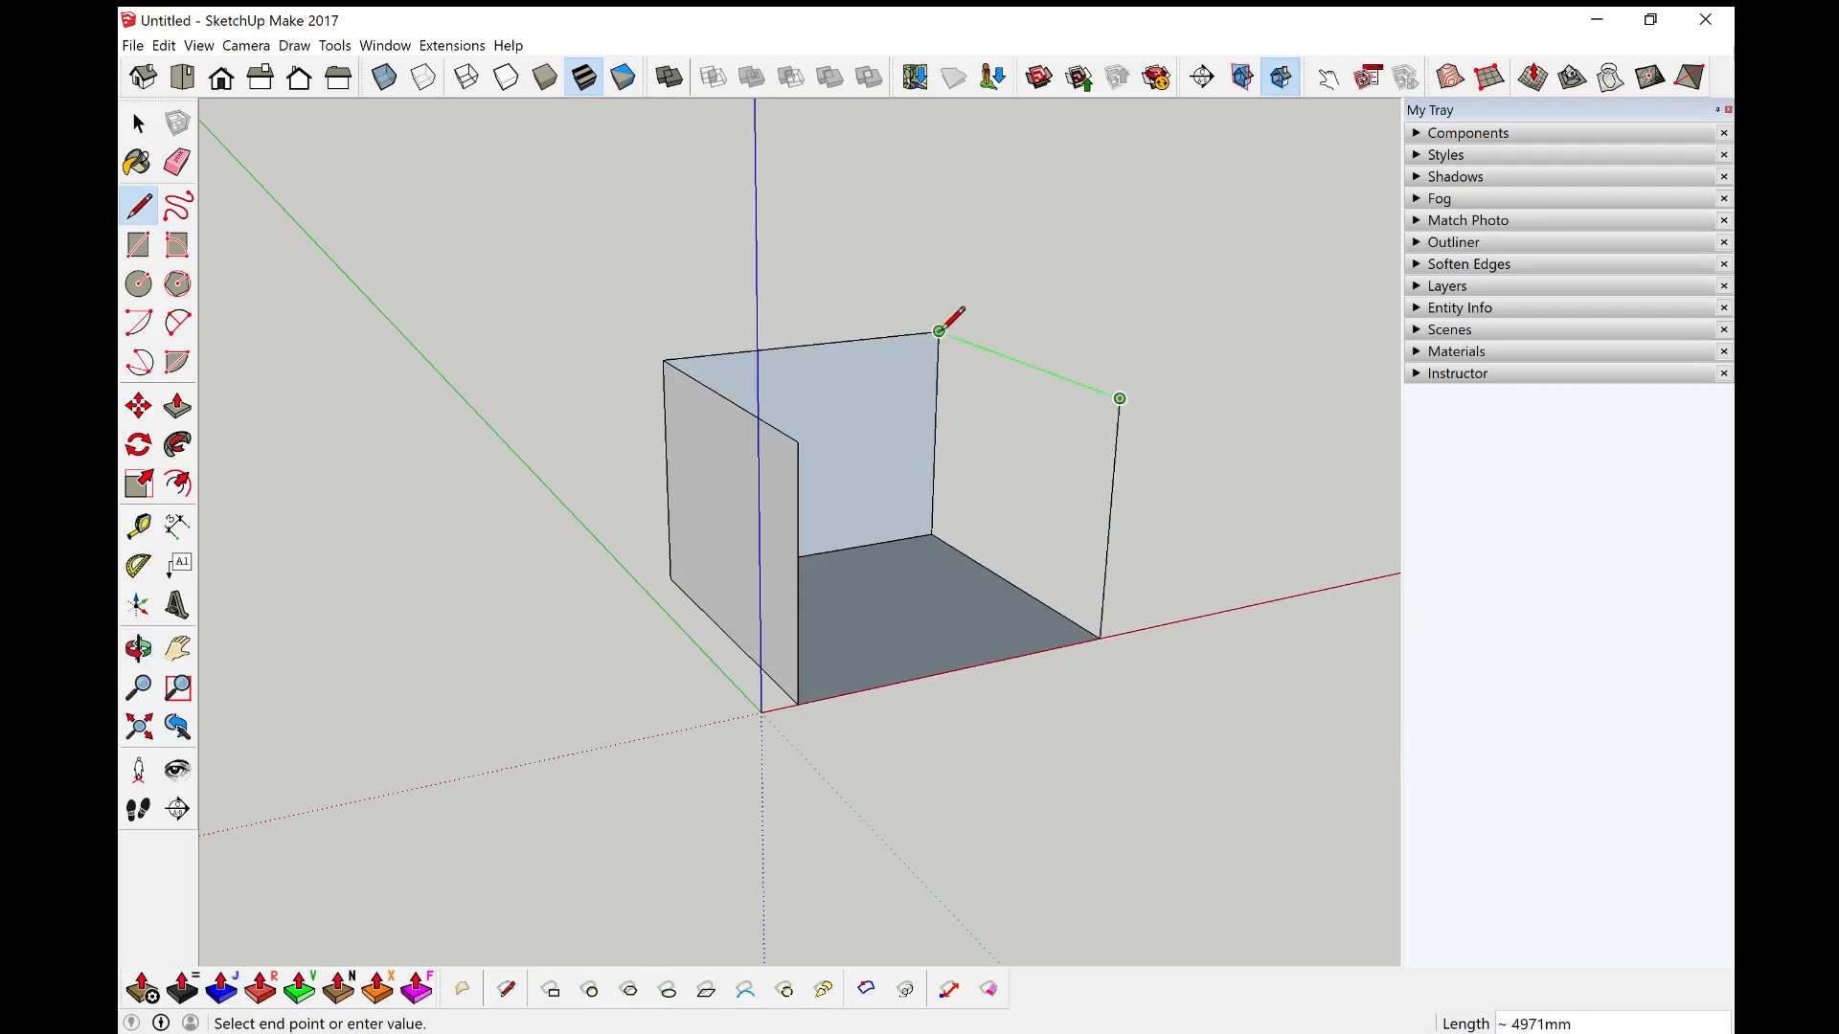
left_click(938, 330)
Step: Close the front wall with an edge between the two side walls' front top corners
middle_click_drag(939, 330, 552, 457)
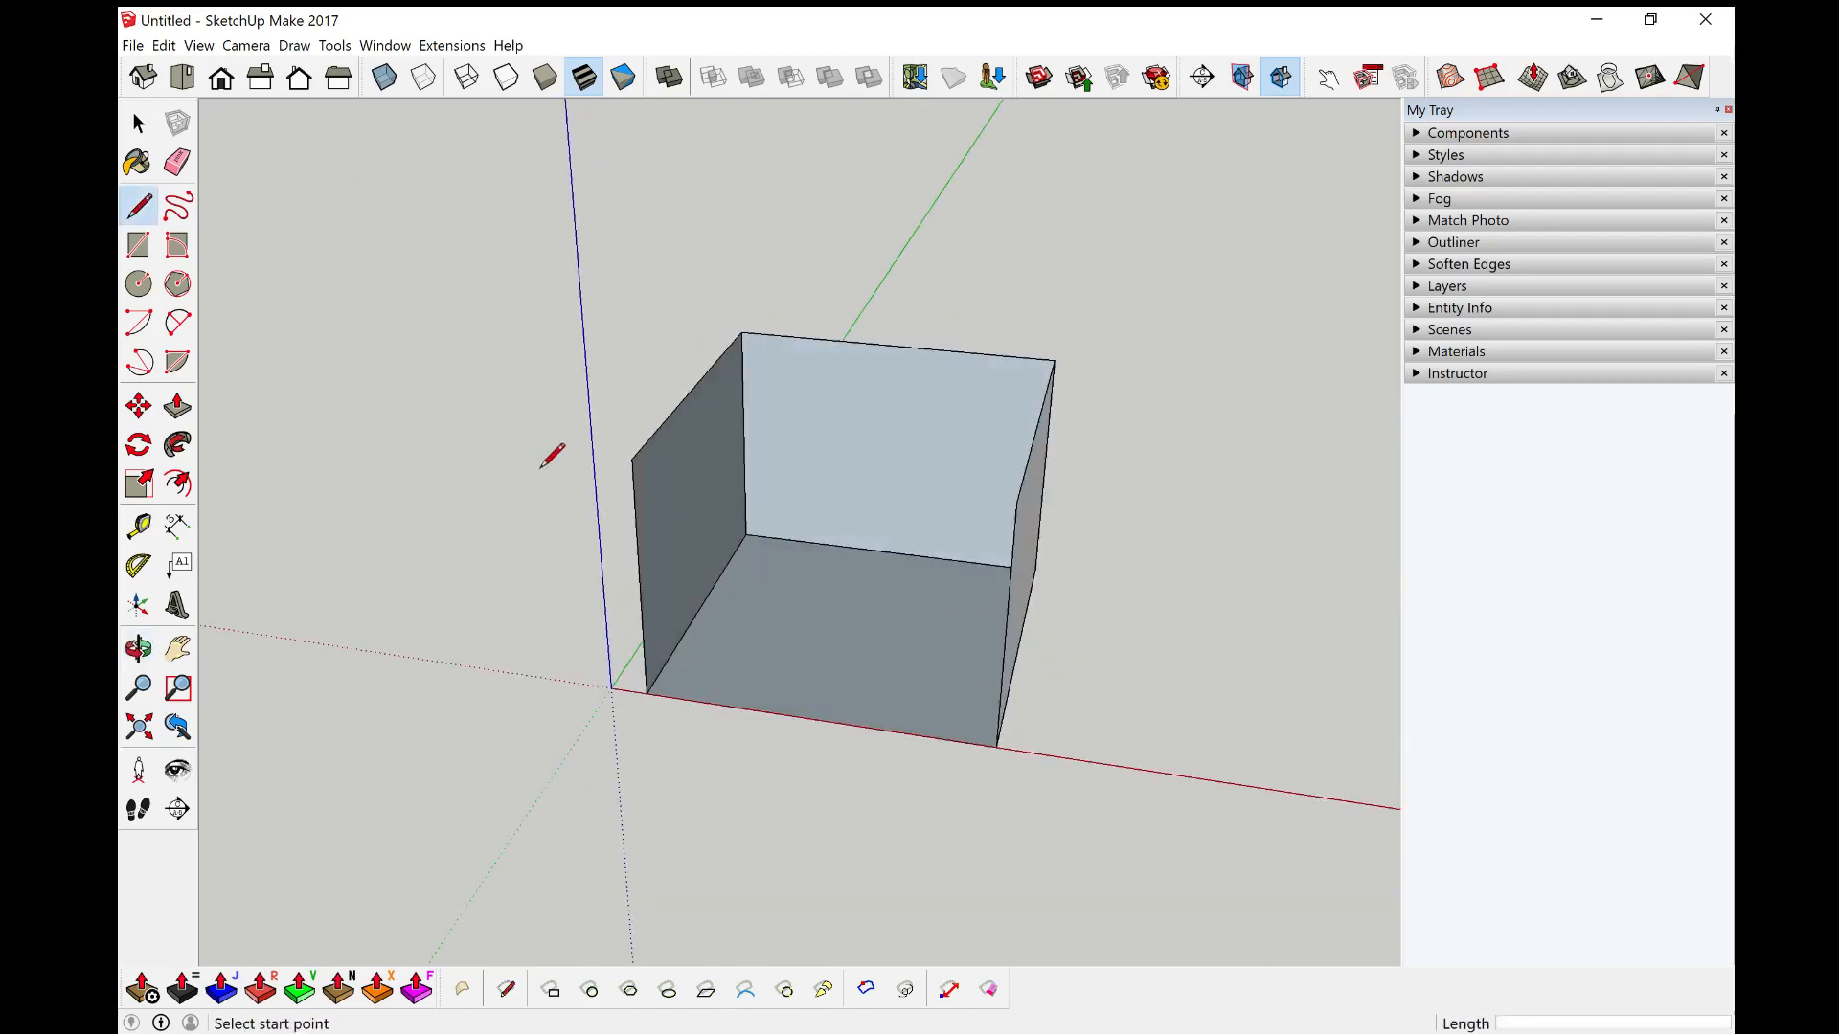
left_click(633, 460)
left_click(1017, 500)
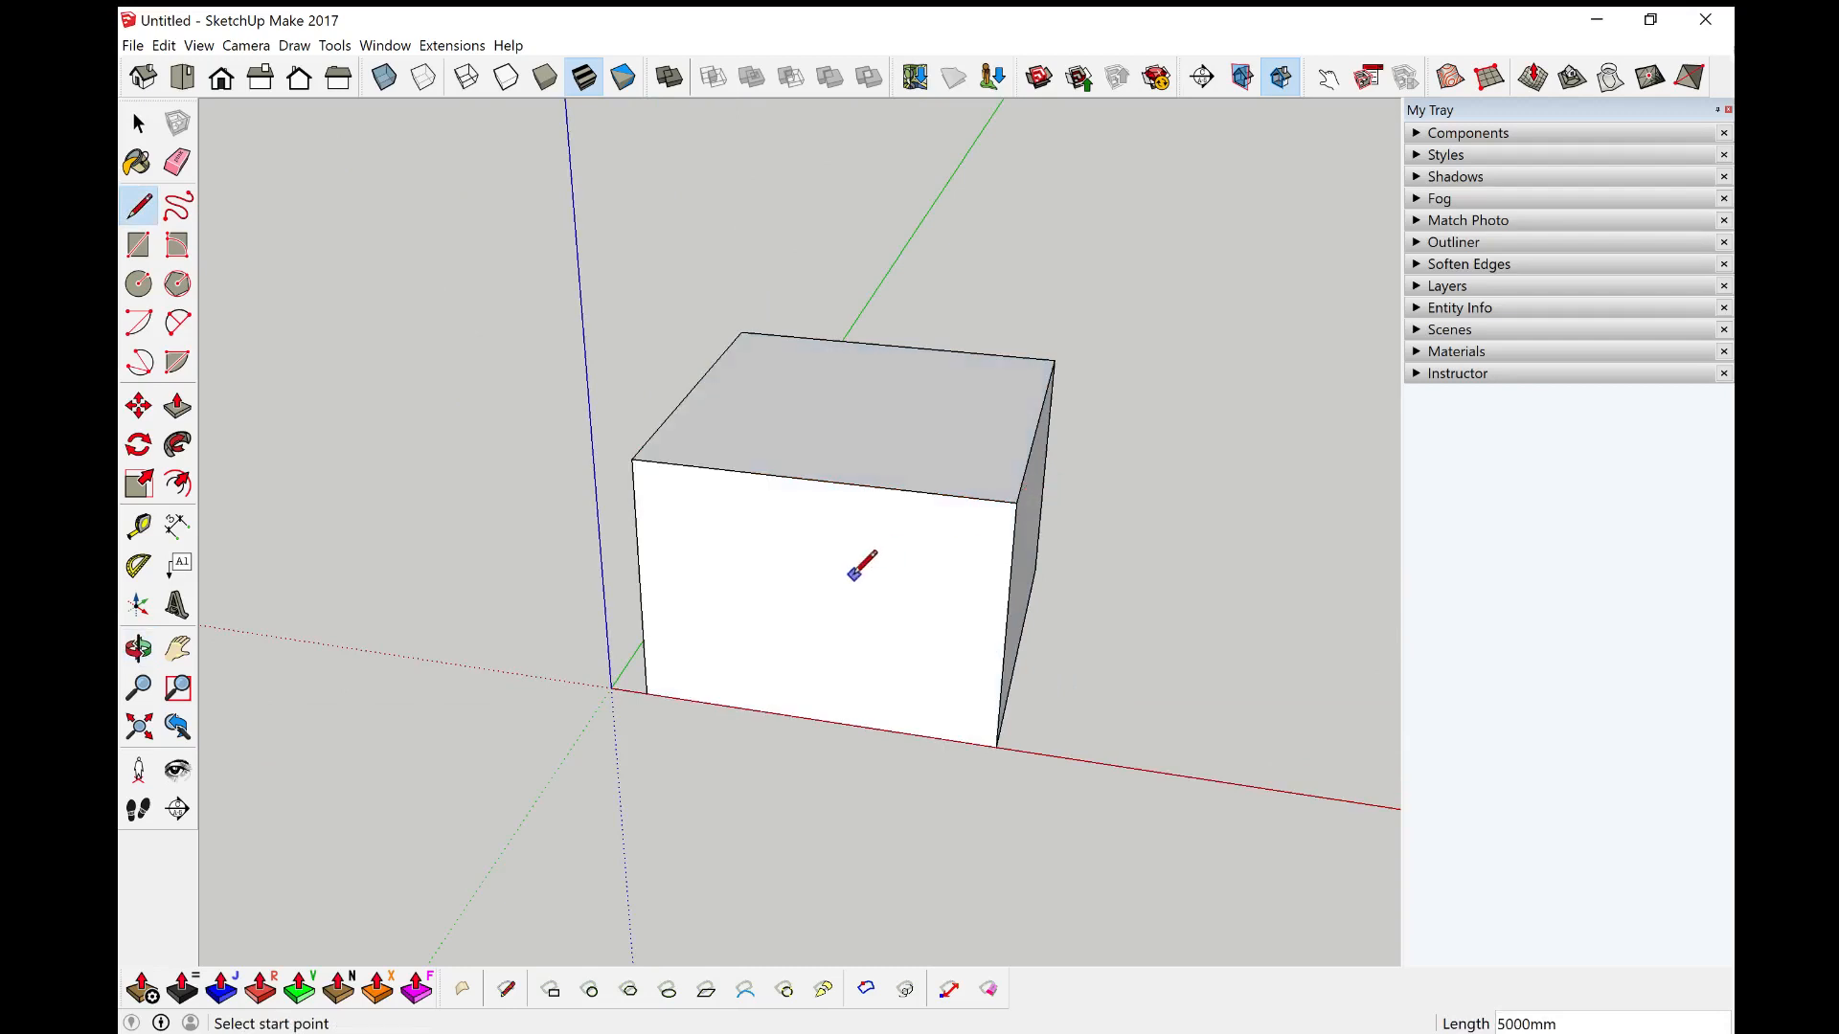
Step: Examine the enclosed box from the front
middle_click_drag(855, 567, 1100, 509)
key("space")
mouse_move(985, 533)
middle_mouse_down()
mouse_move(788, 436)
mouse_move(730, 442)
middle_mouse_up()
scroll(718, 407, "up", 2)
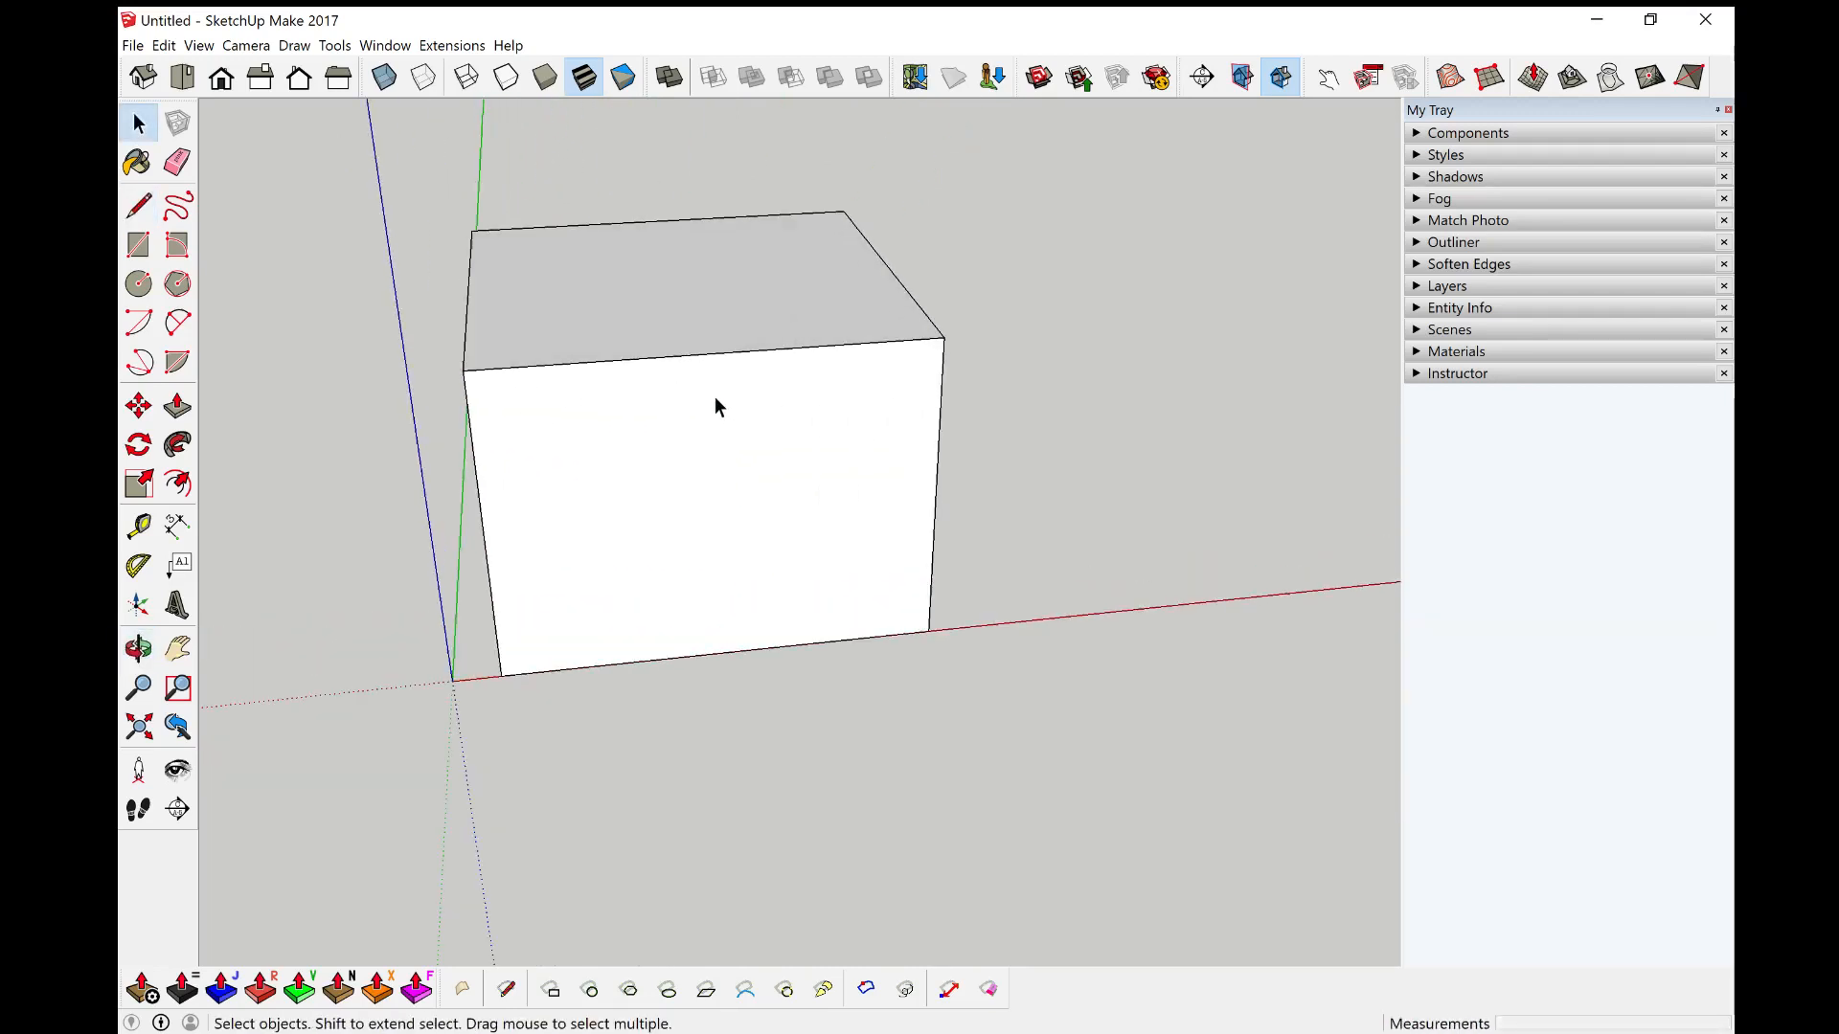
scroll(780, 464, "down", 2)
scroll(764, 479, "up", 2)
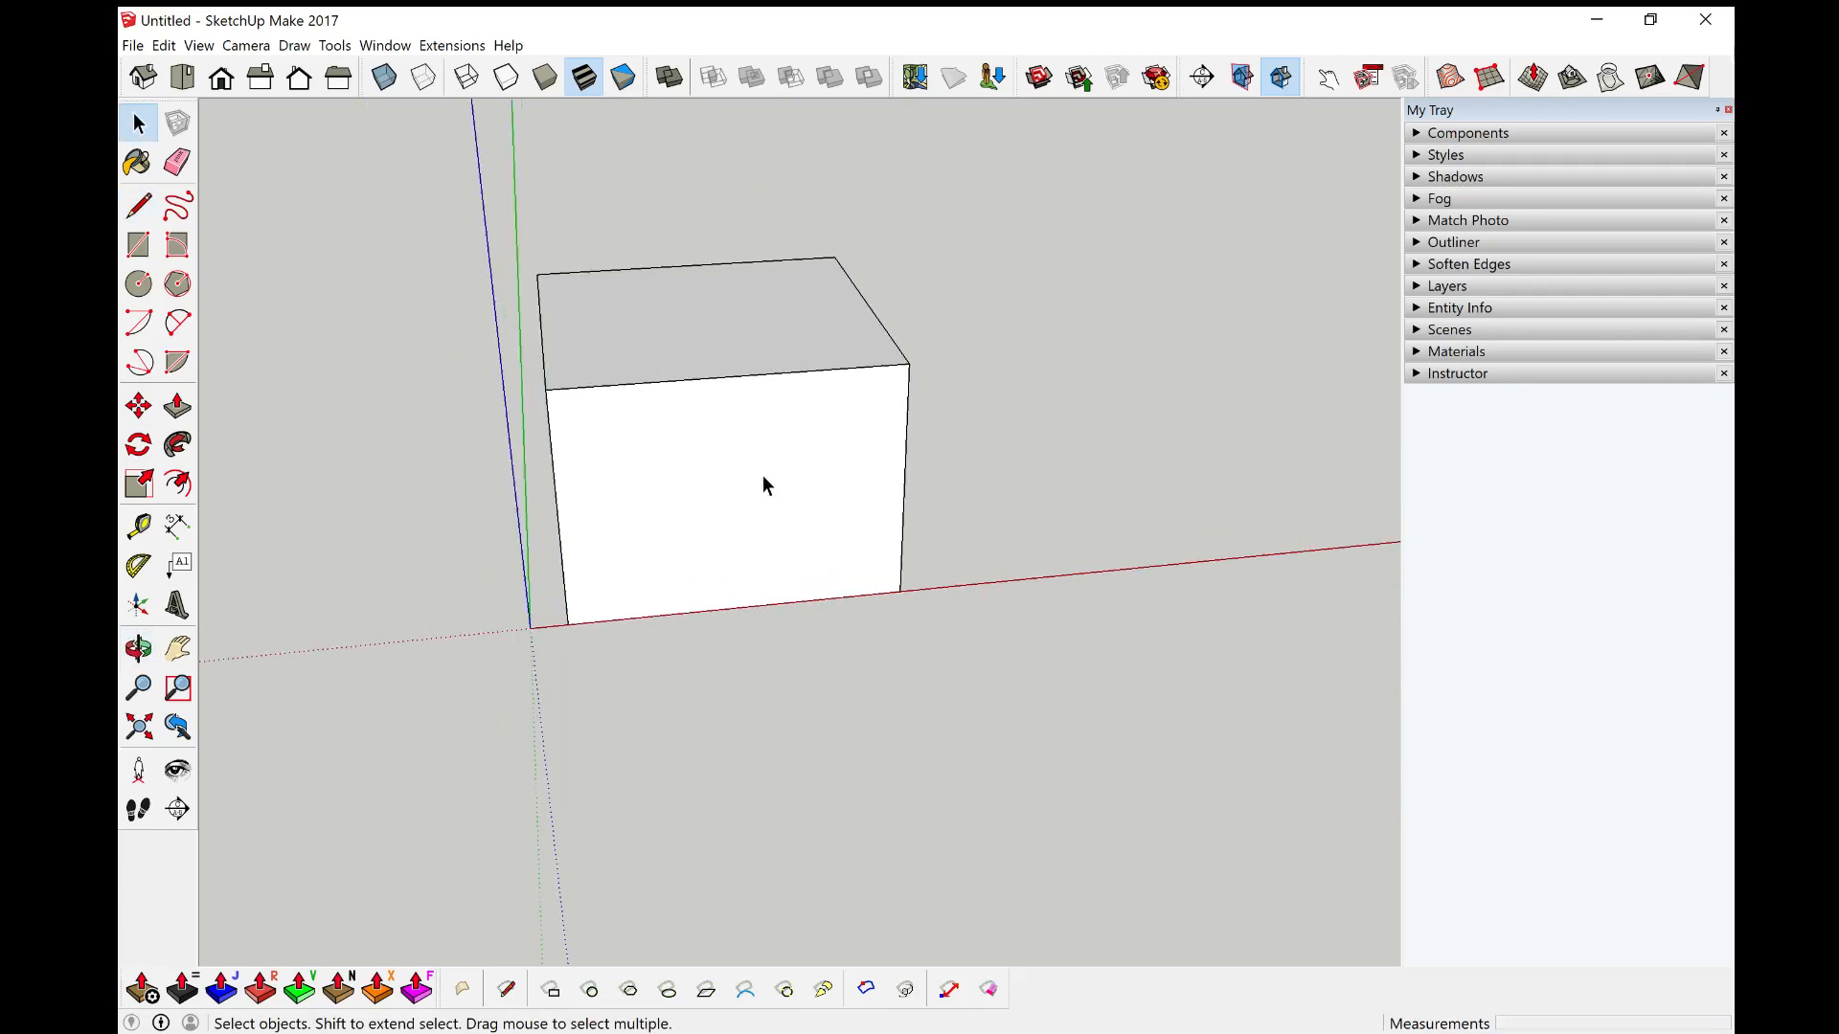
key("l")
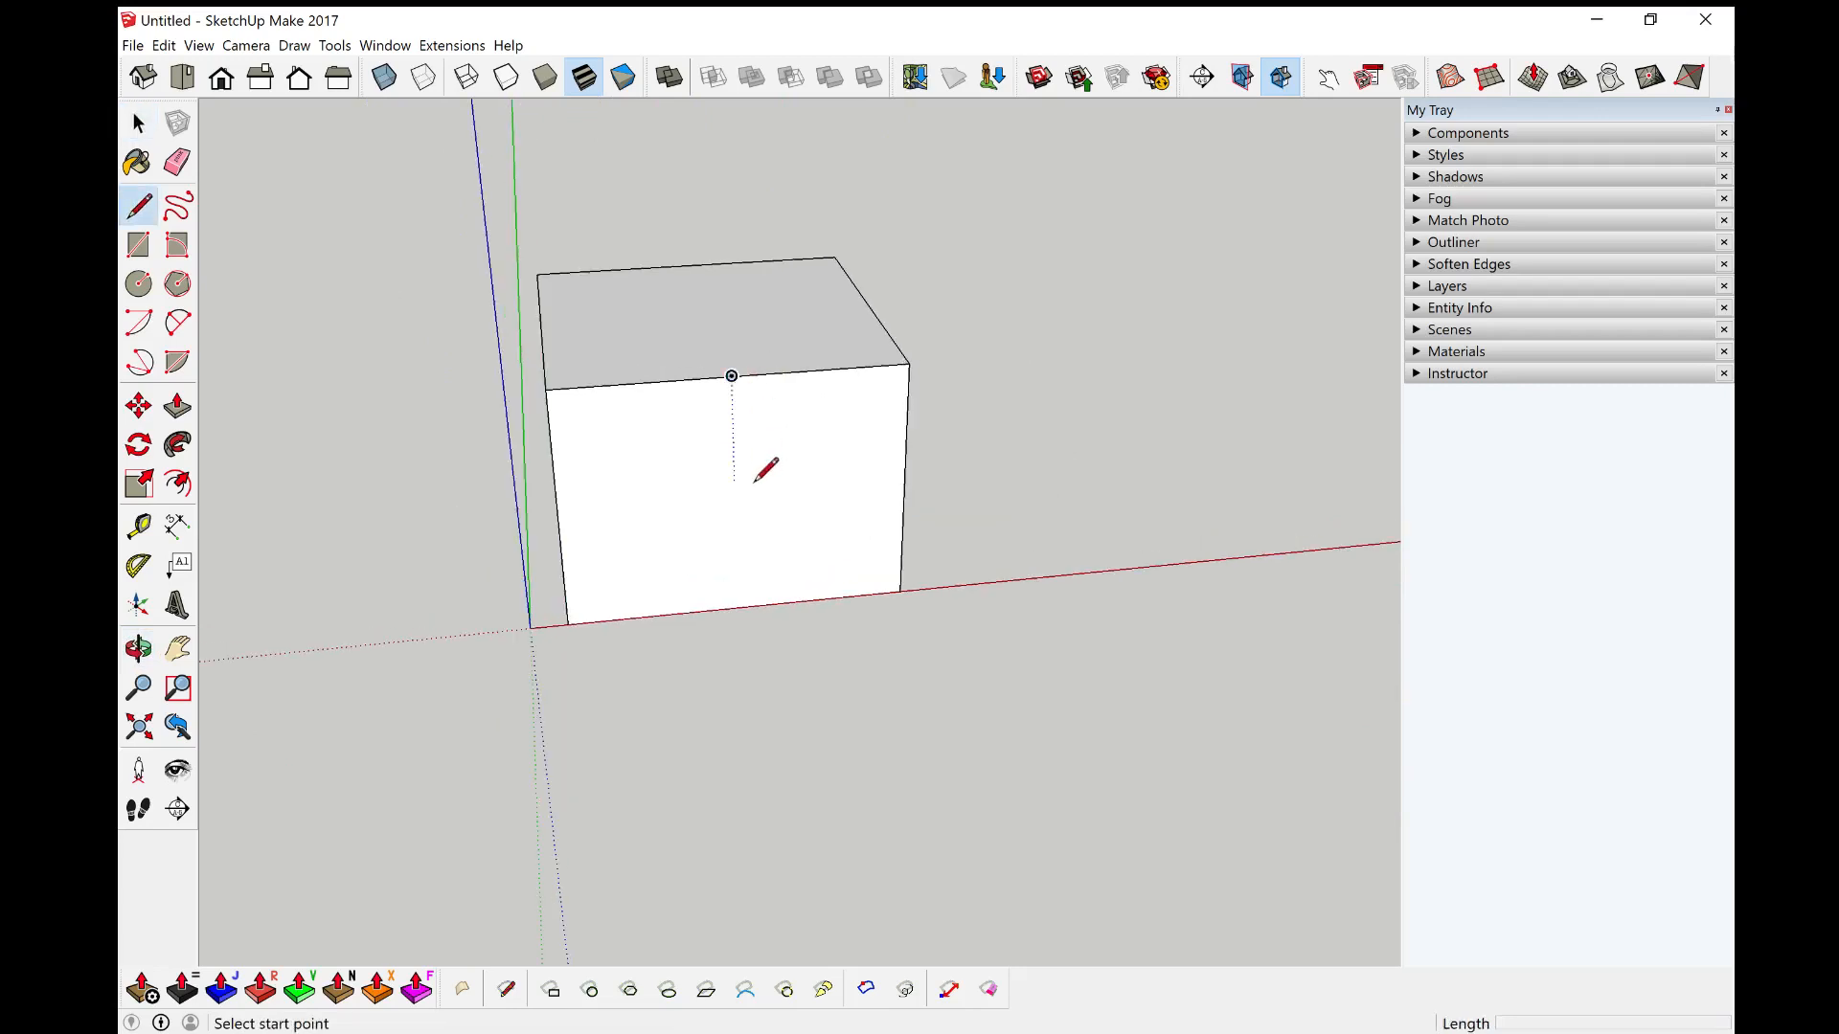
middle_click_drag(757, 470, 739, 383)
key("space")
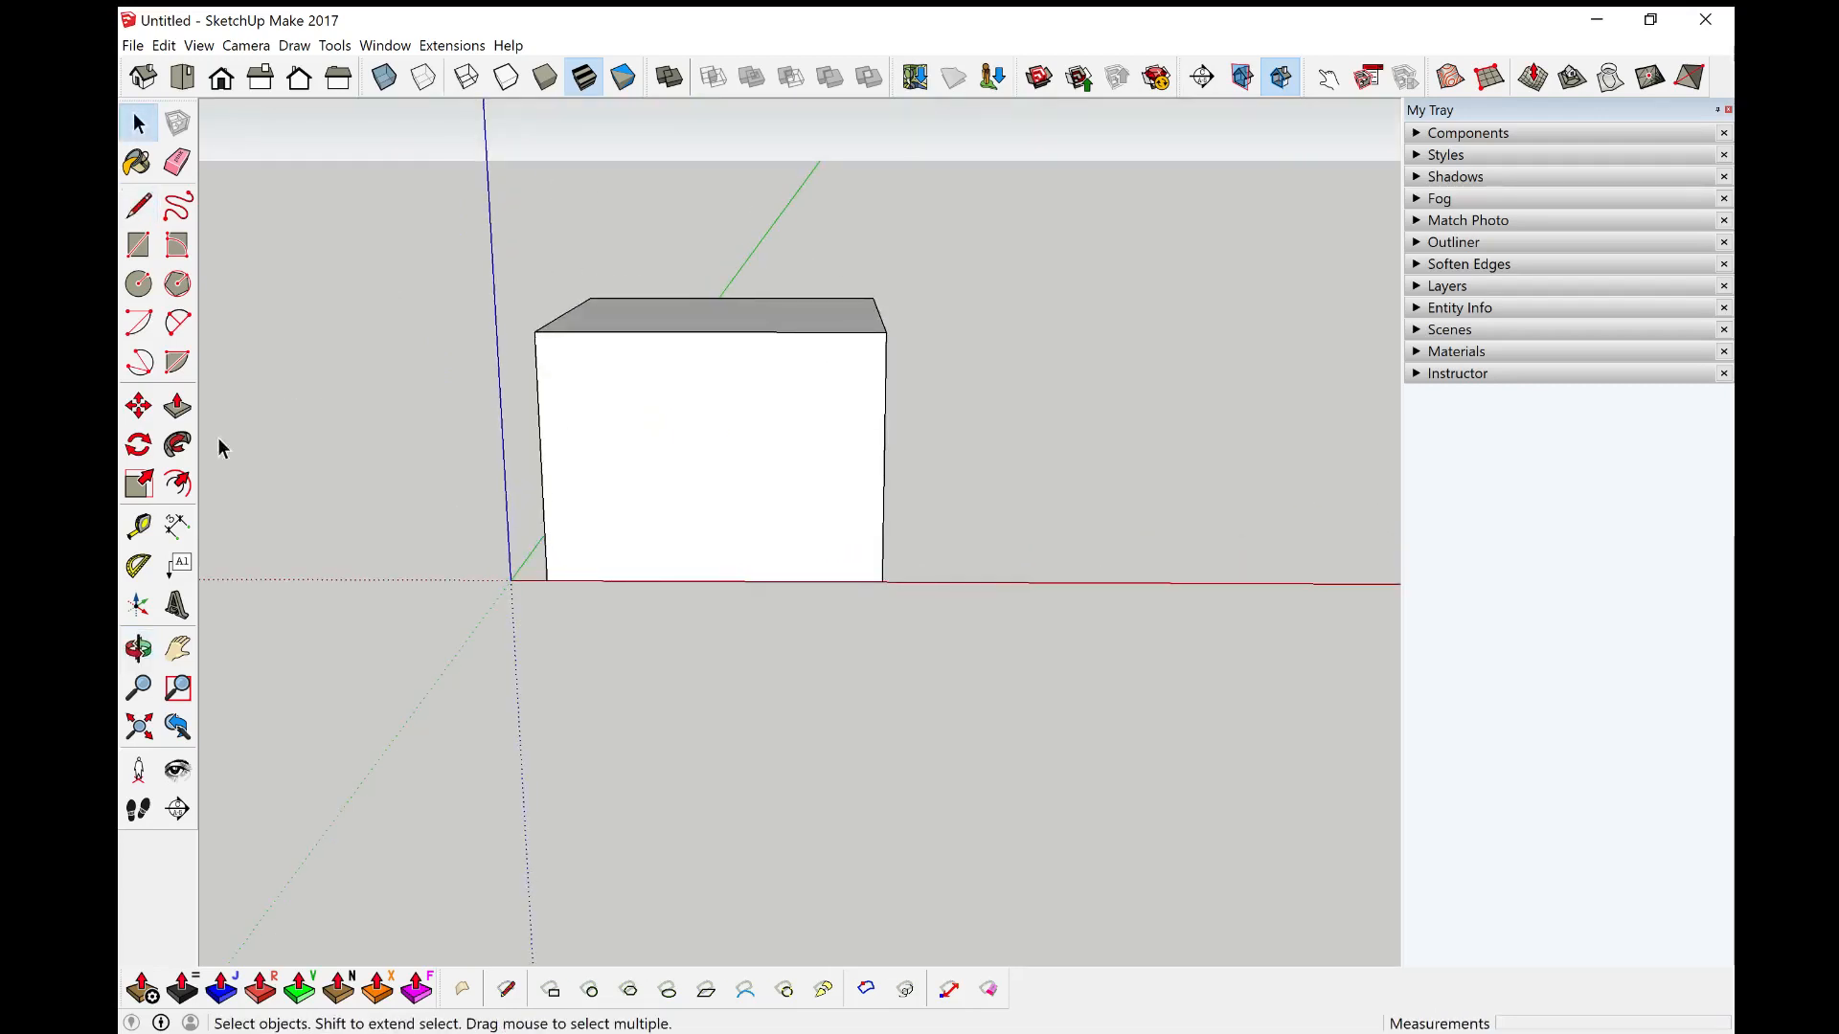
Step: Add two 5° protractor guides, one from each top corner of the front wall along its top edge
left_click(139, 566)
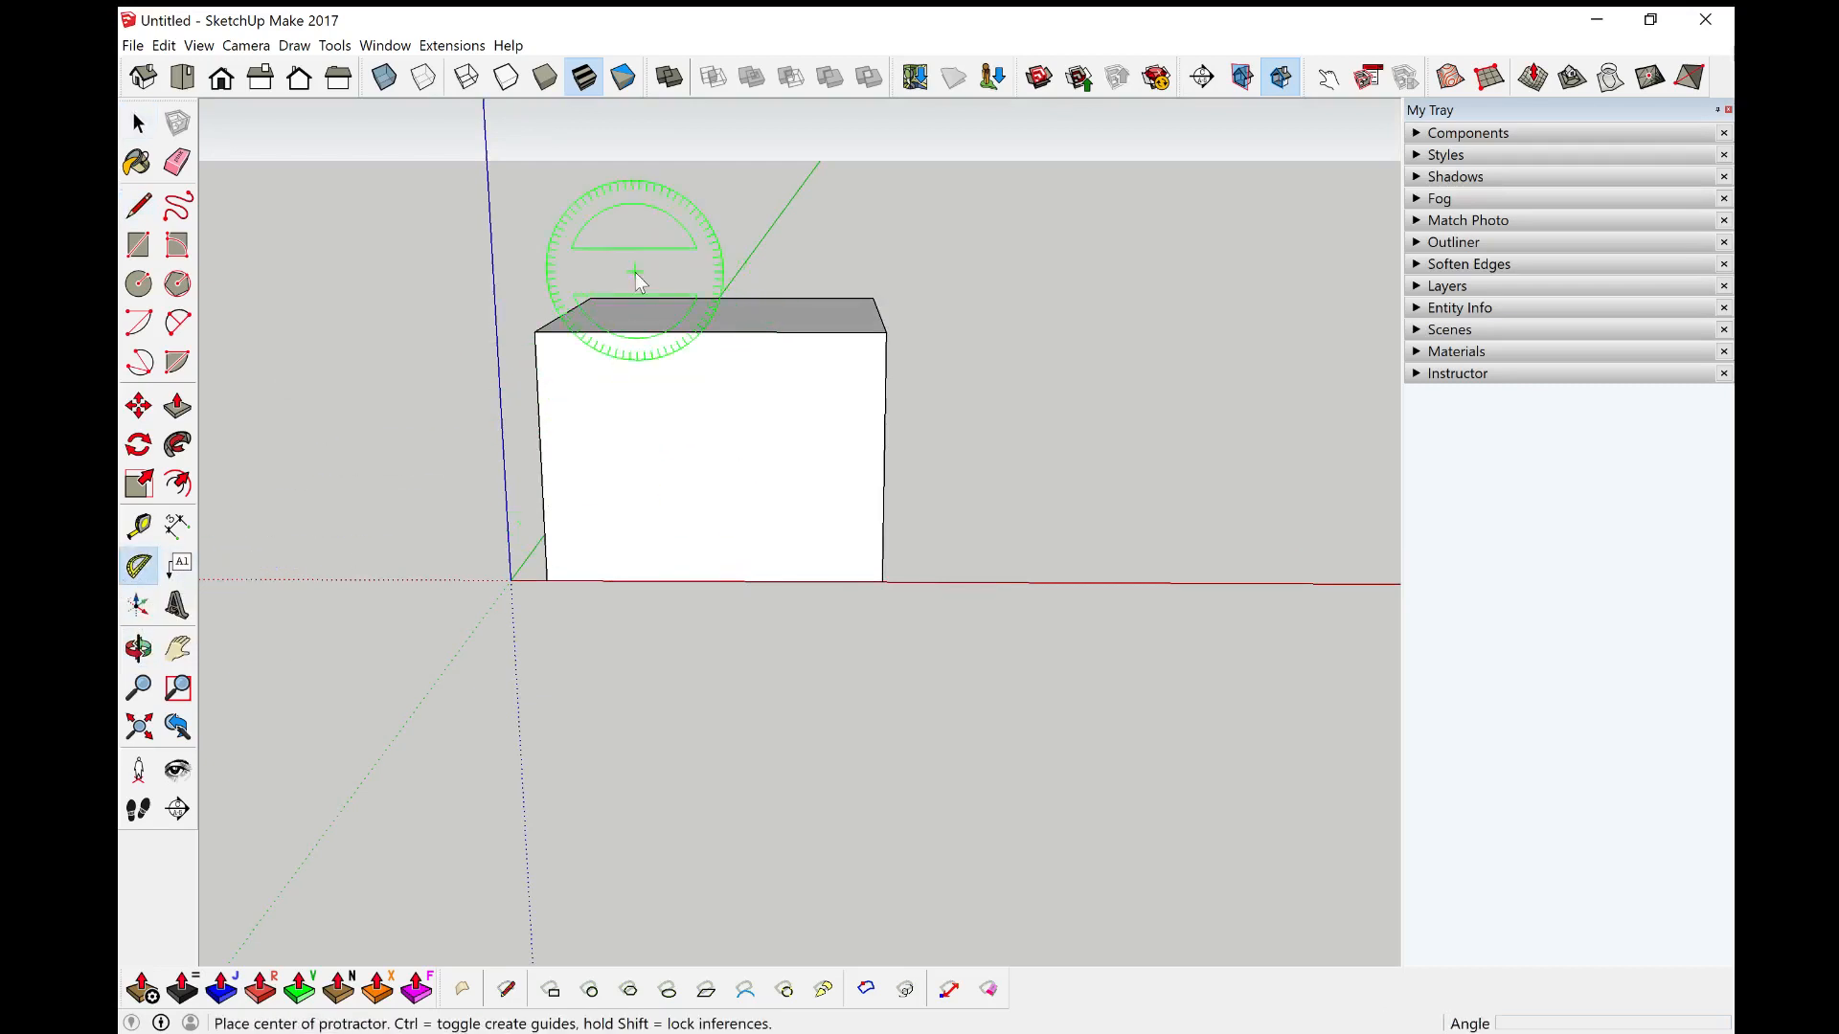
left_click(542, 336)
left_click(886, 335)
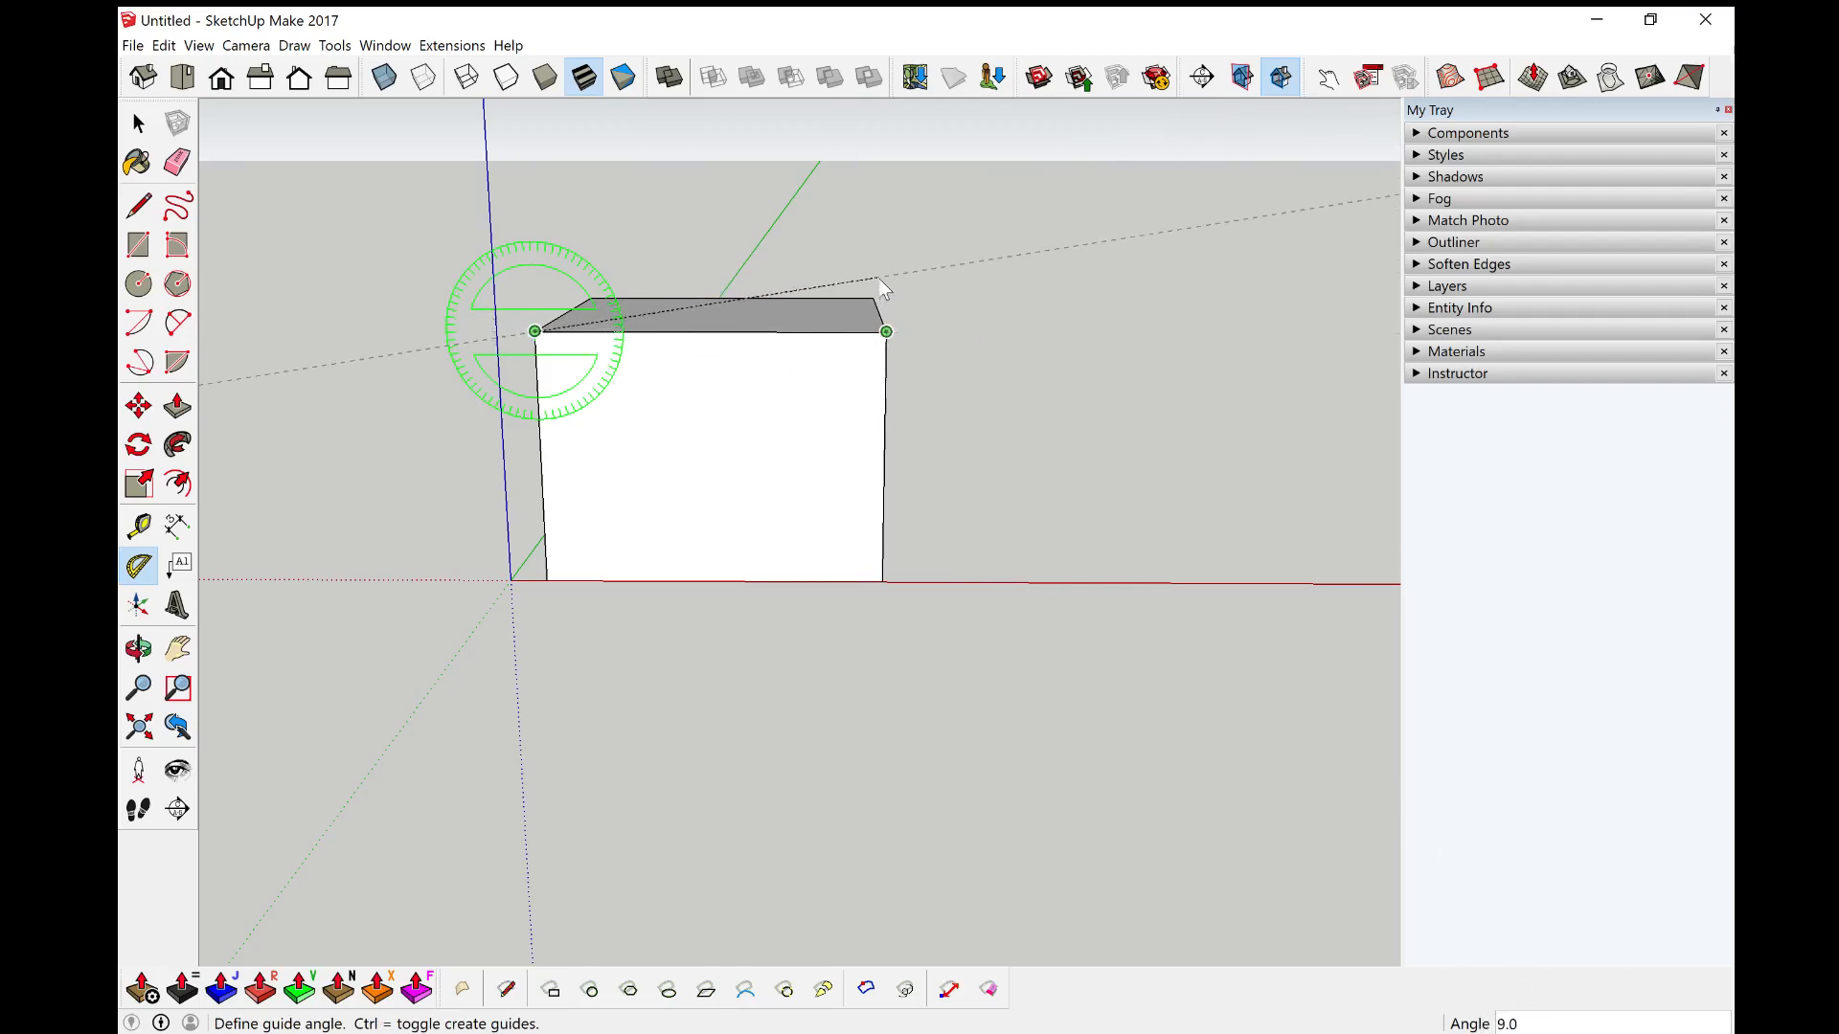
key("Return")
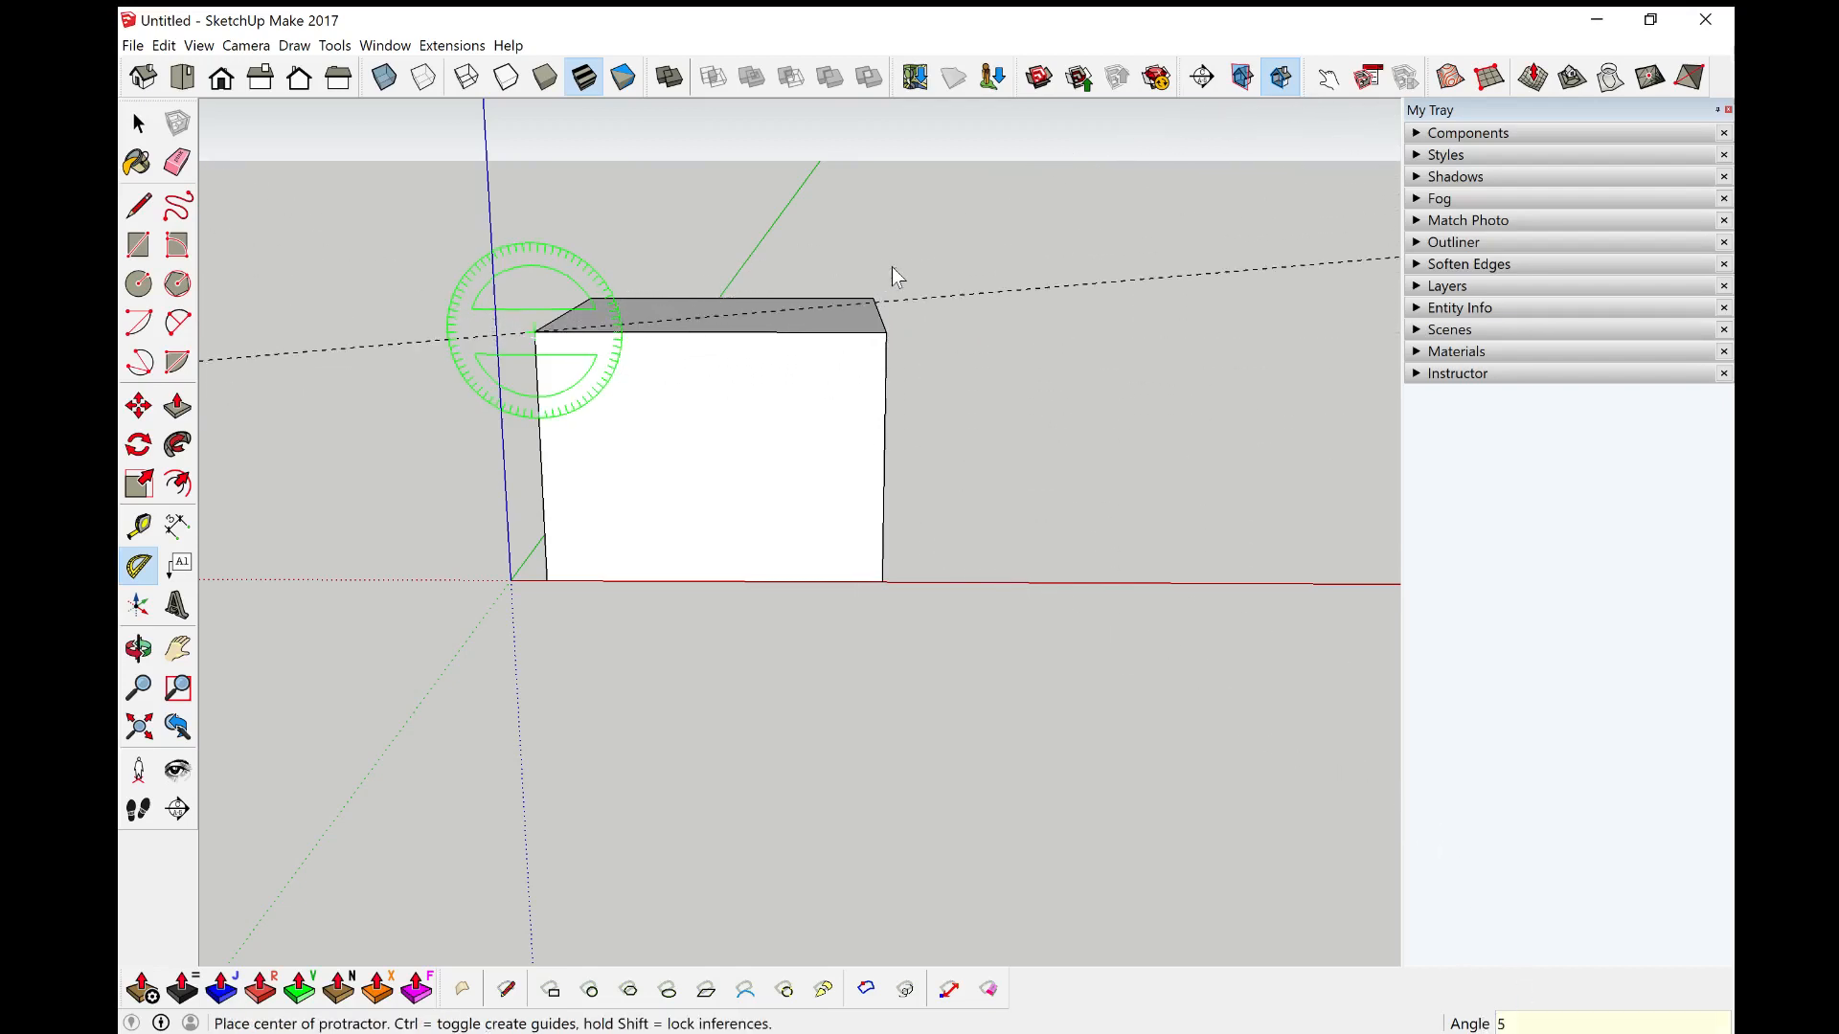
key("space")
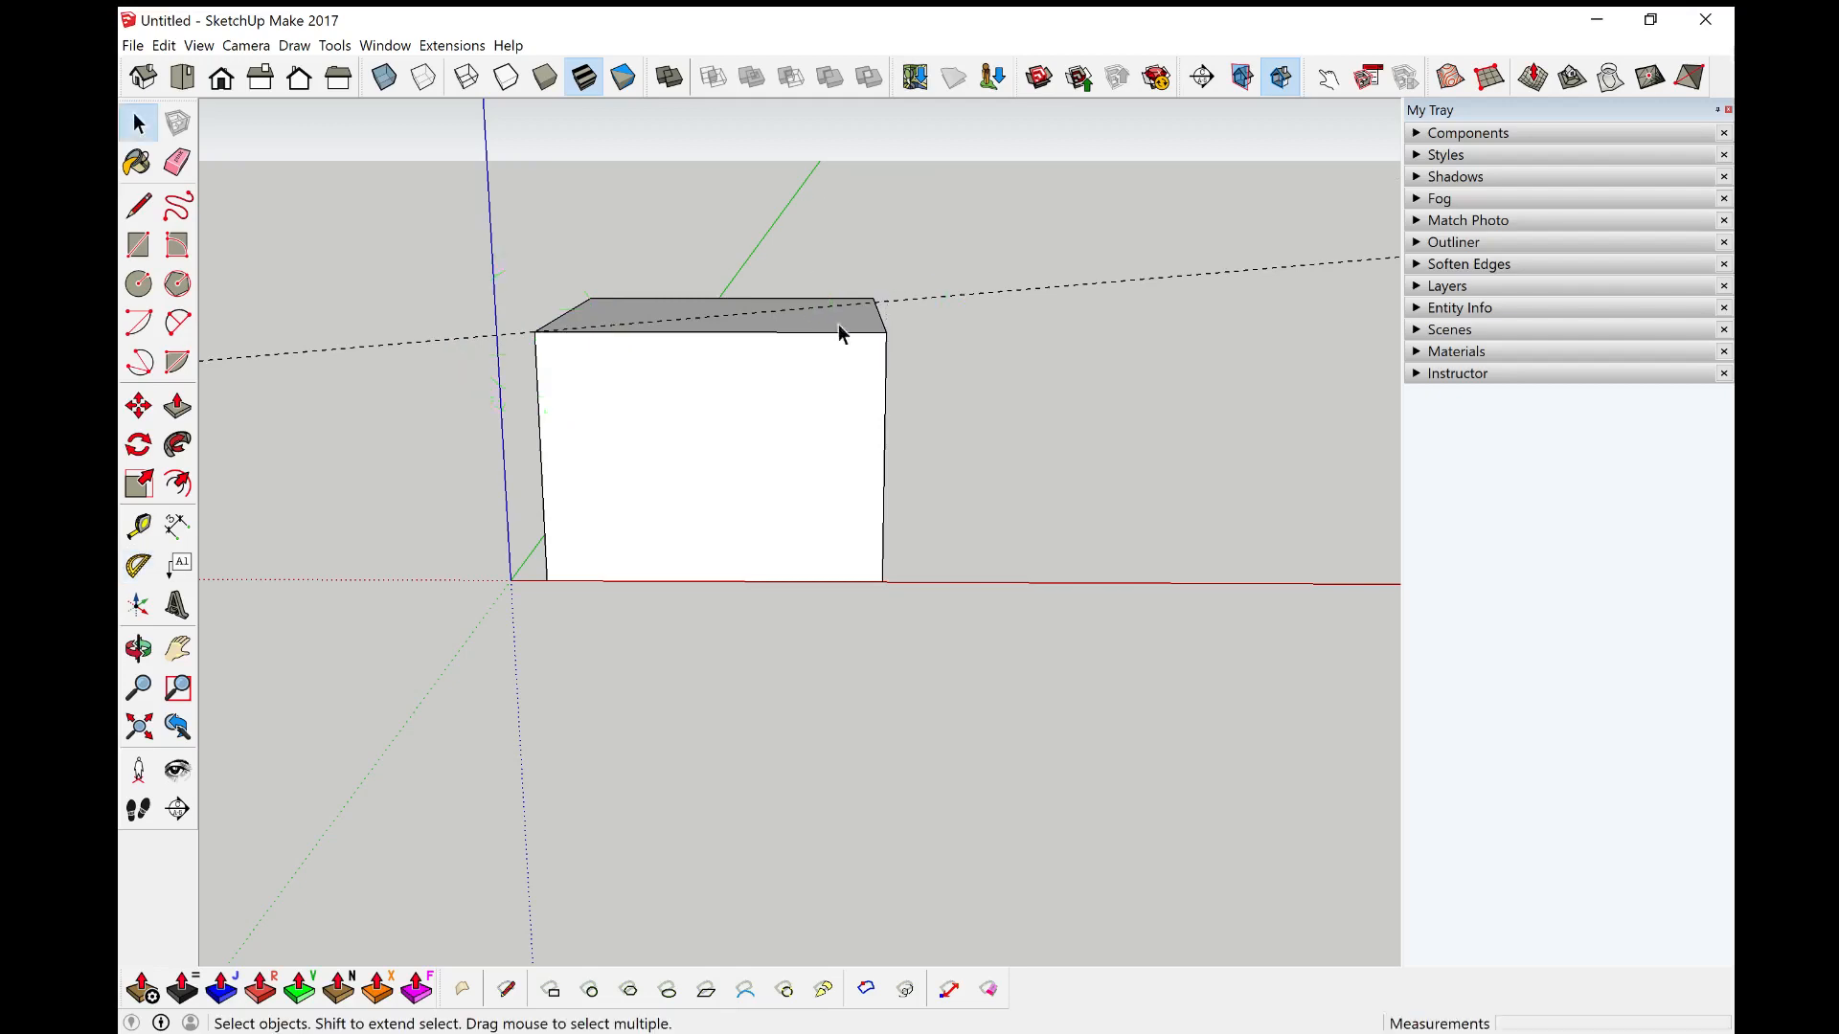
key("shift+t")
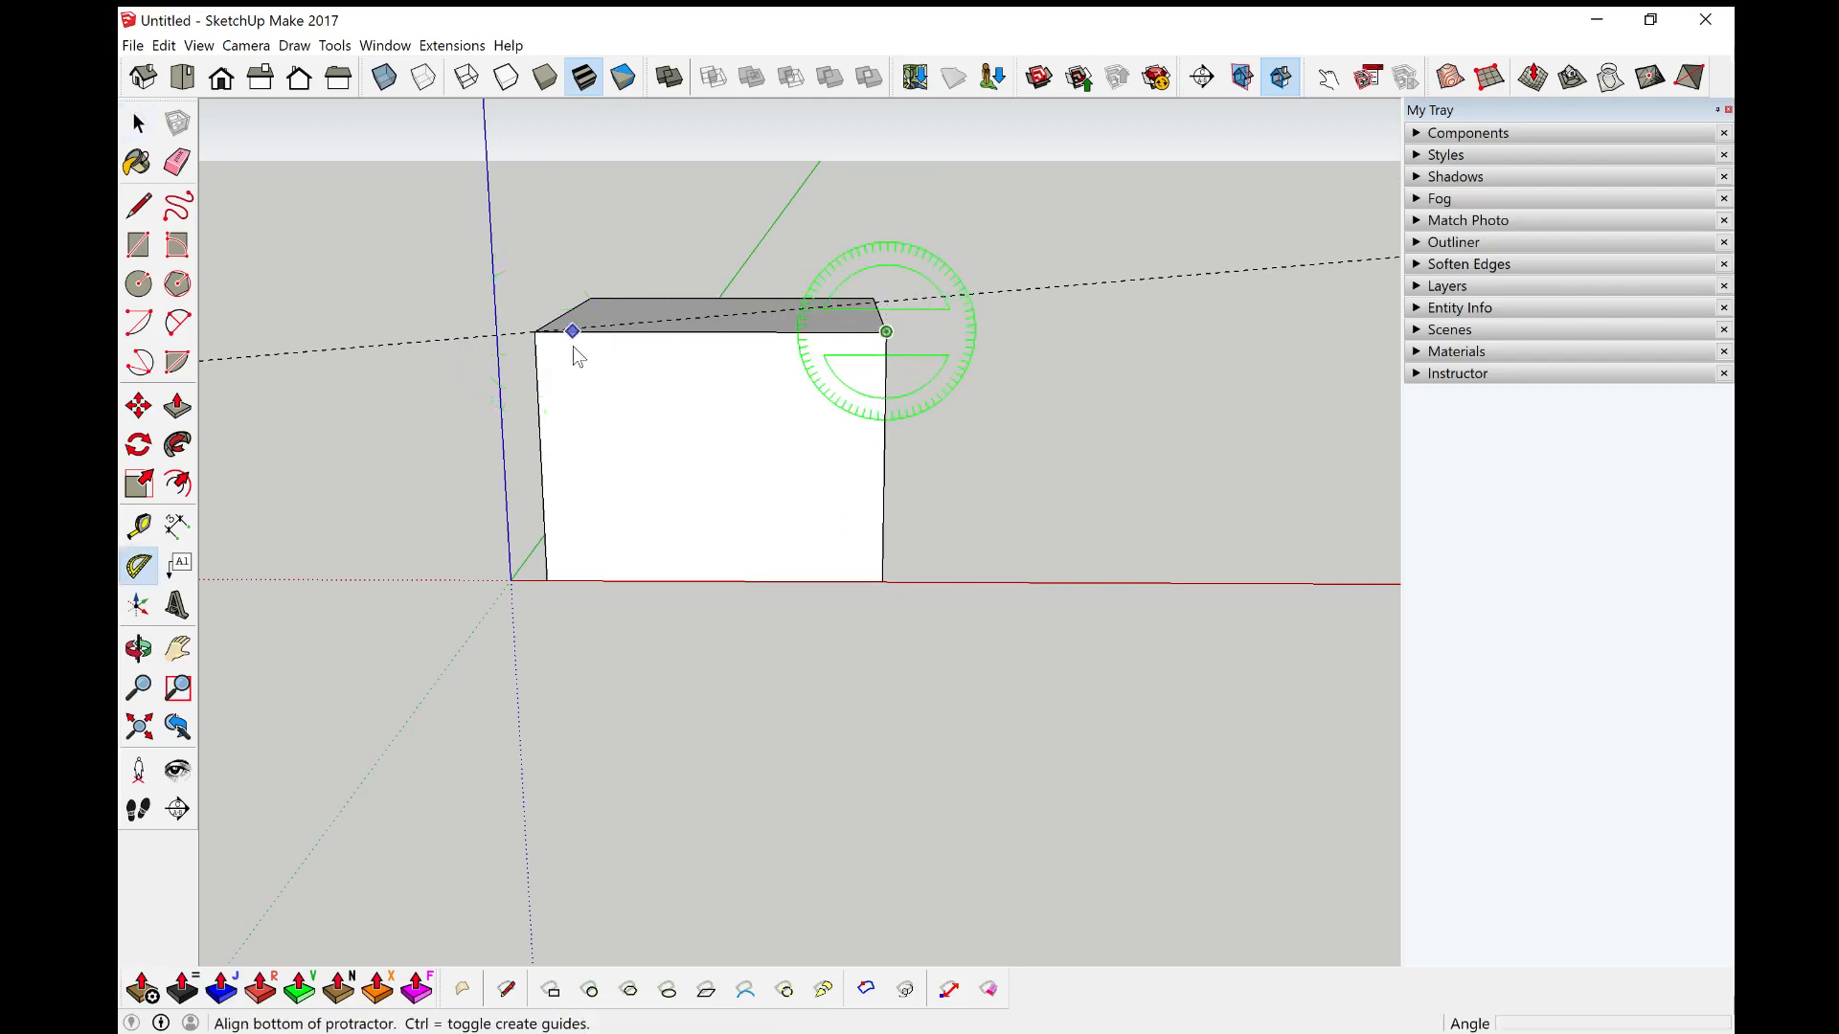
left_click(536, 332)
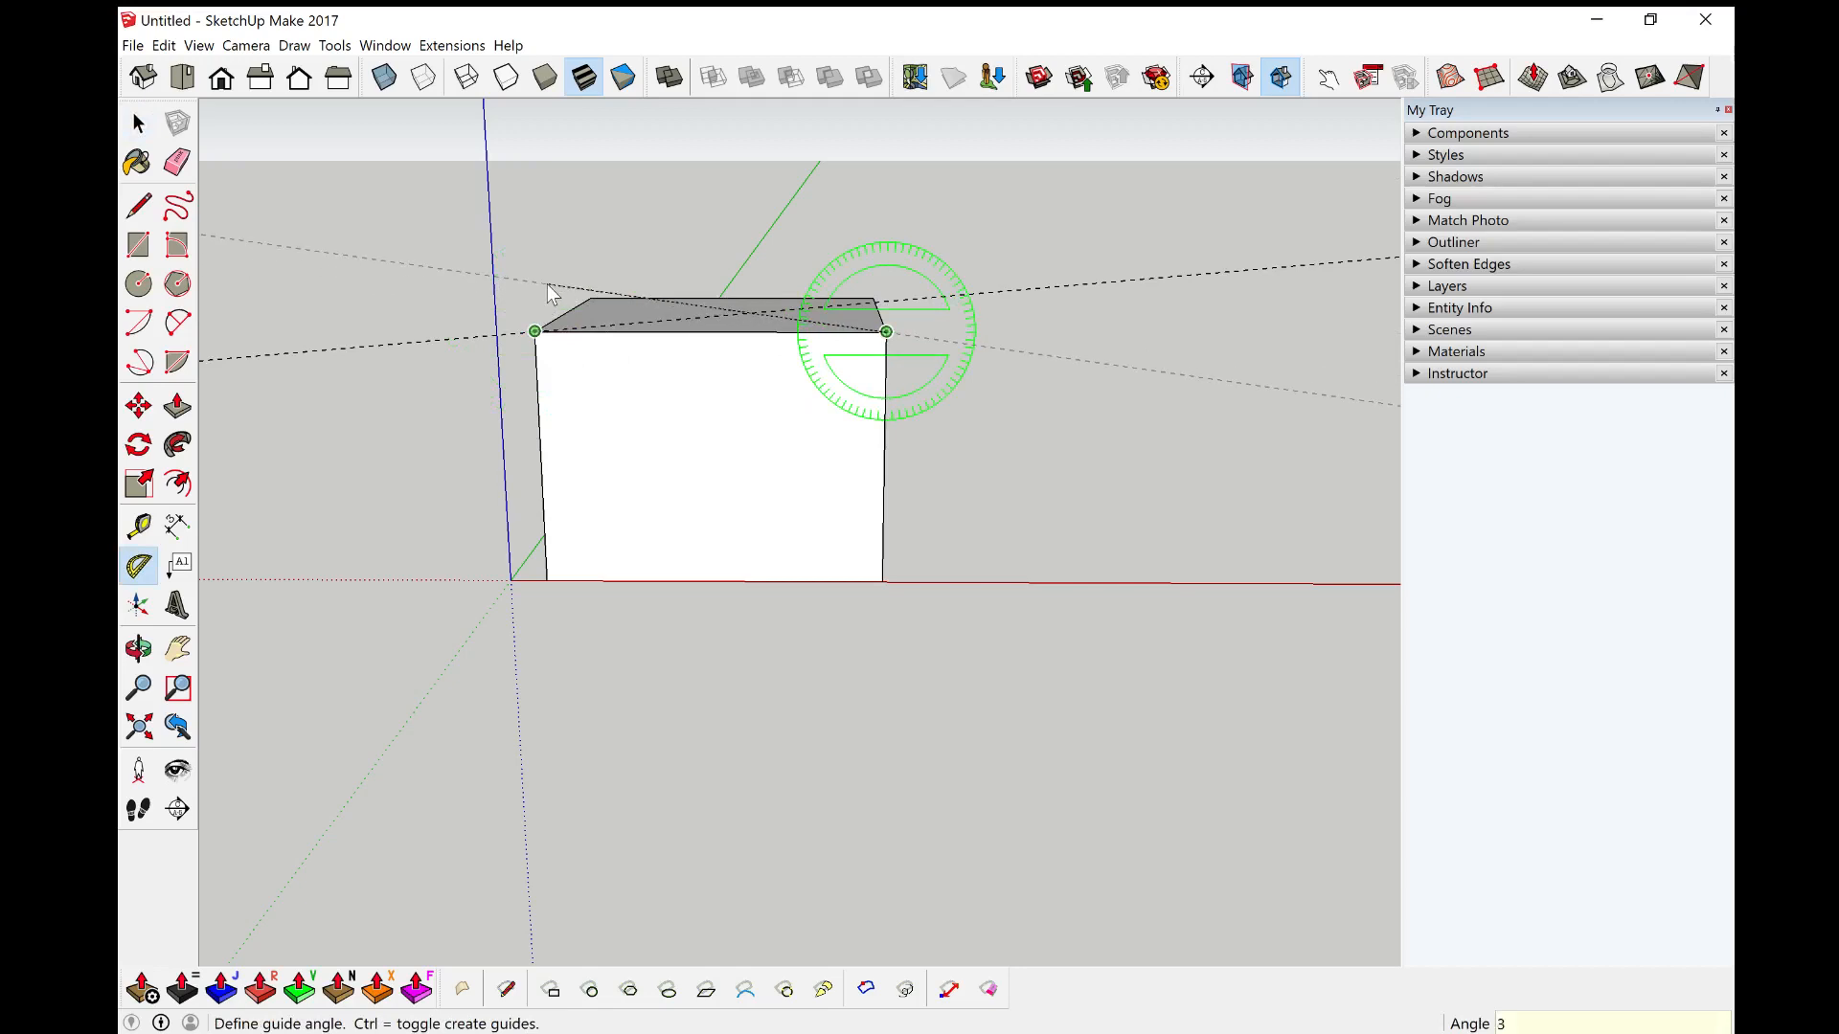
left_click(548, 284)
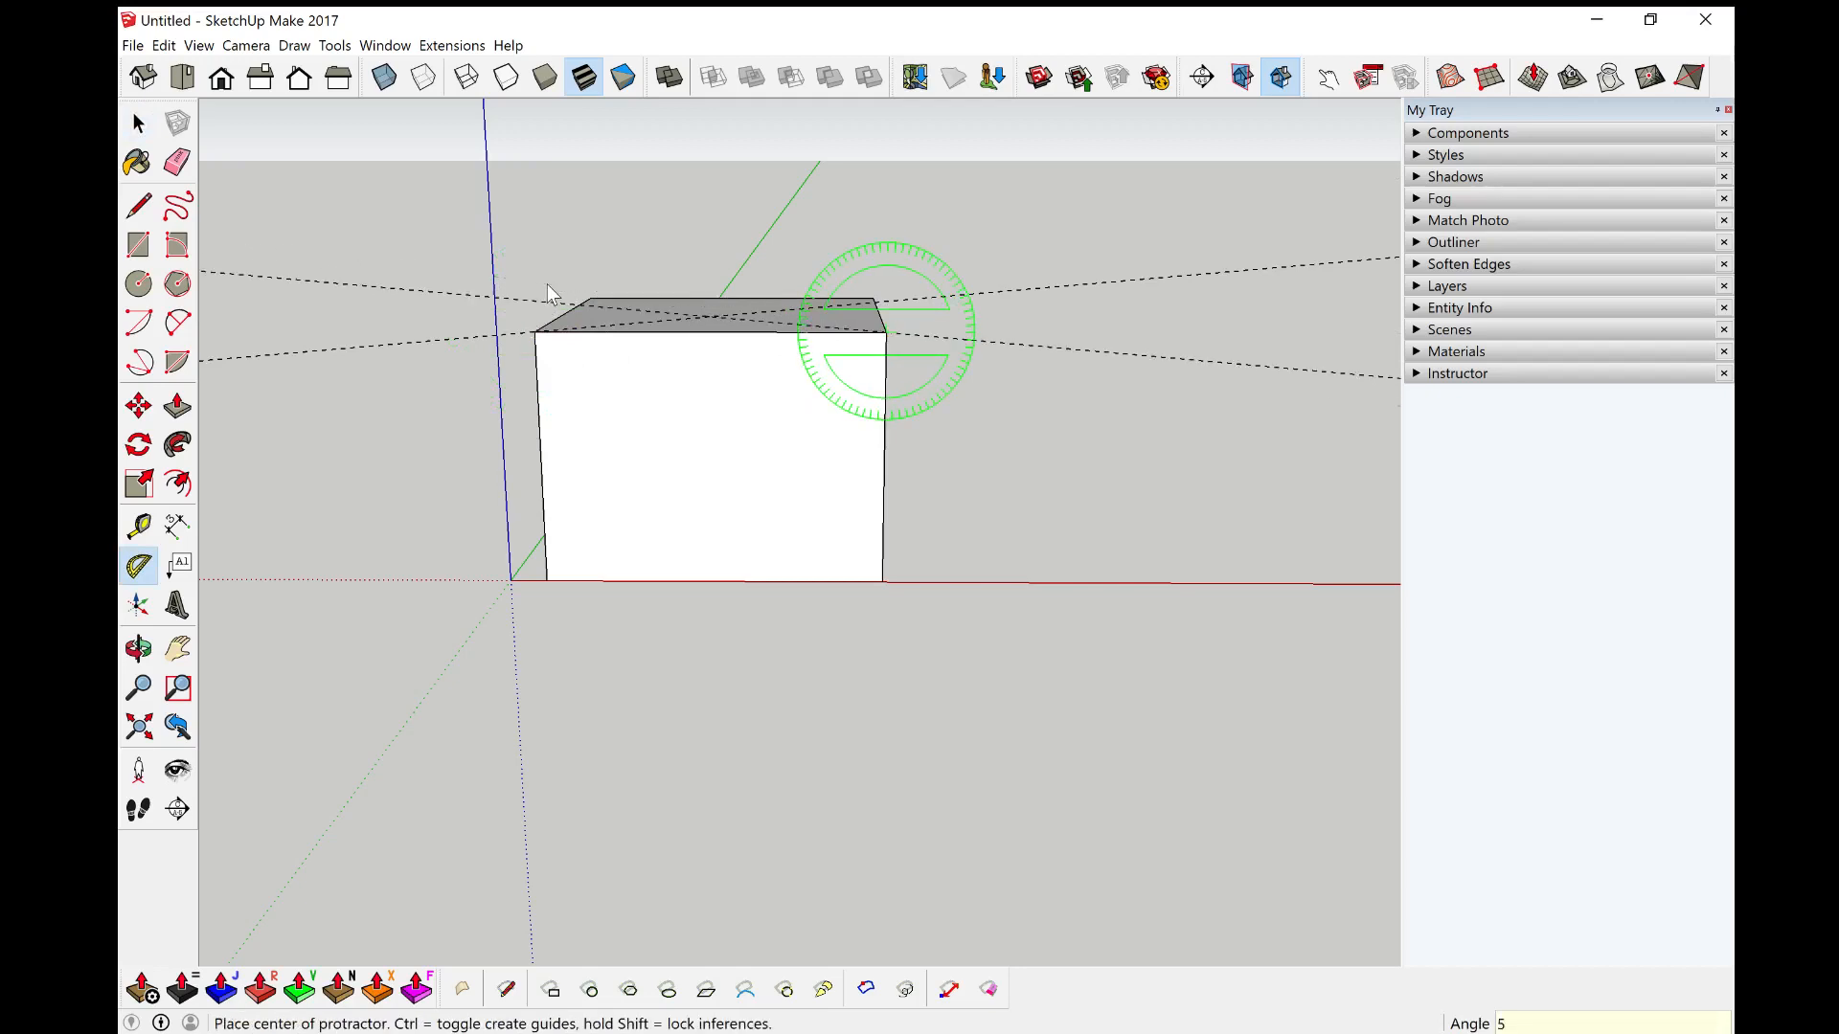
Step: Draw the two sloped gable lines from the front wall's top corners to the guides' intersection
middle_click_drag(548, 290, 693, 331)
key("space")
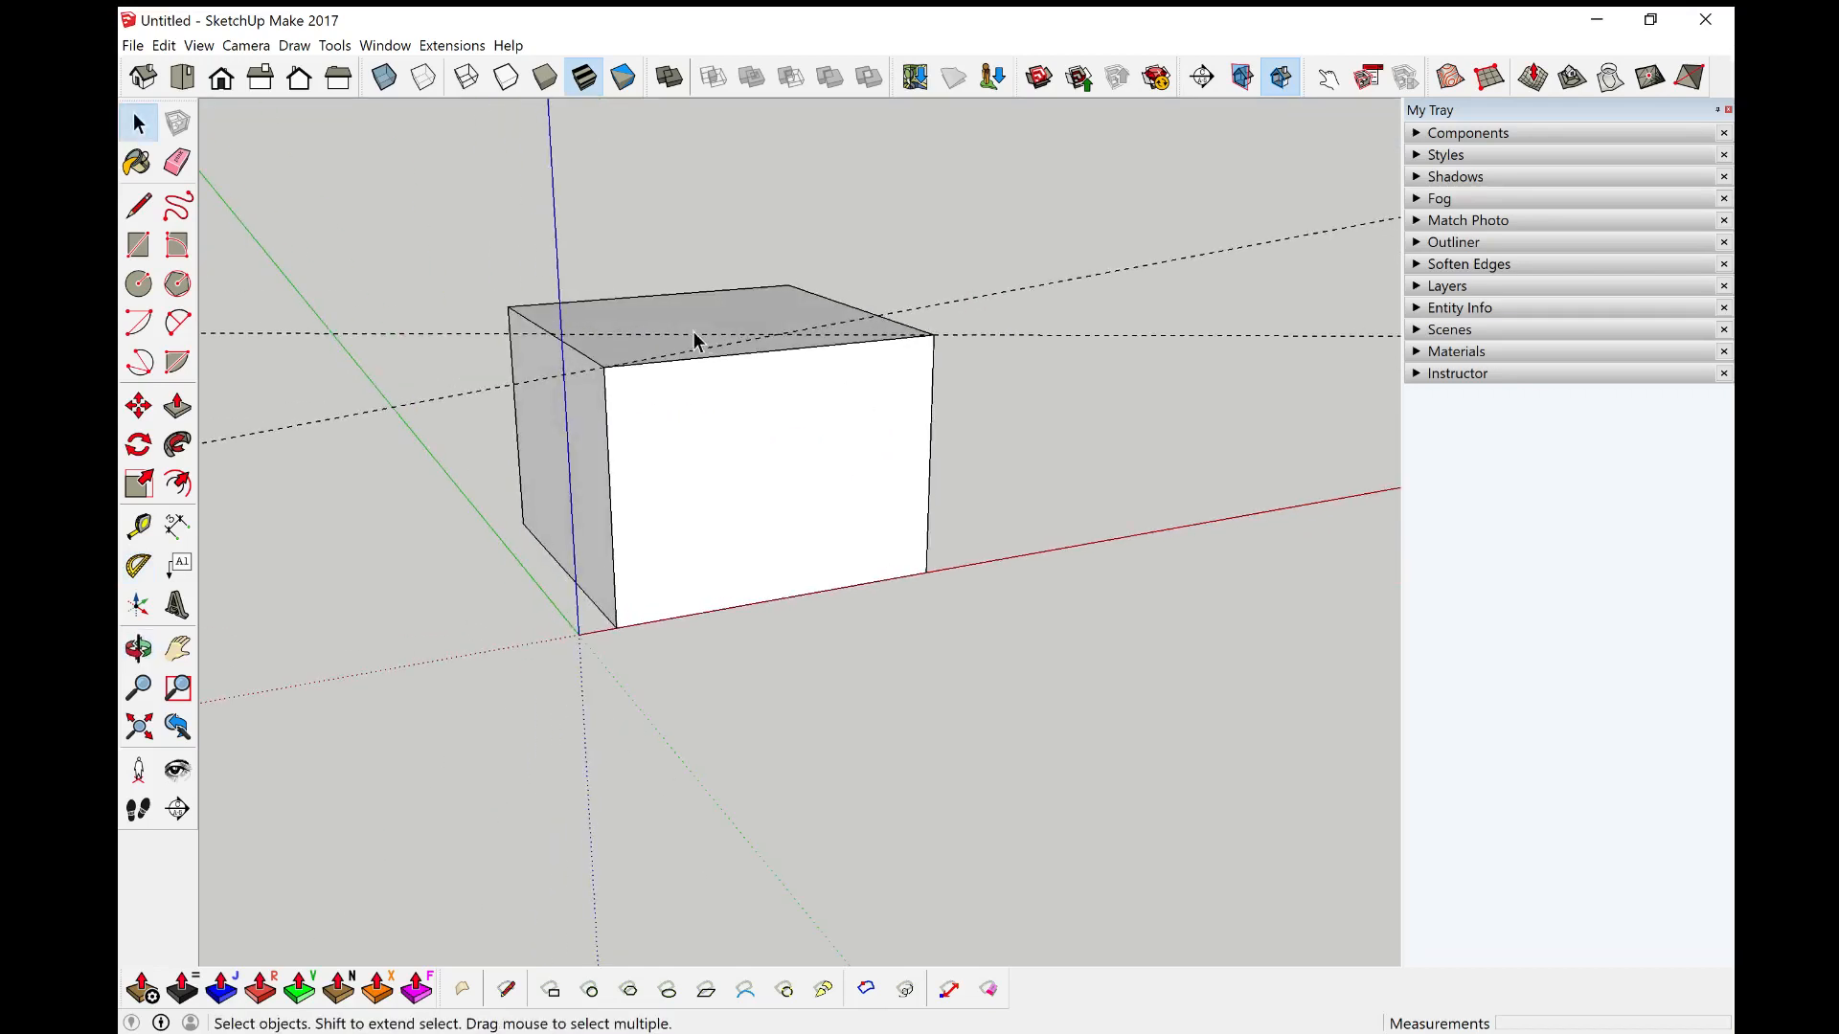
middle_click_drag(955, 398, 726, 433)
key("l")
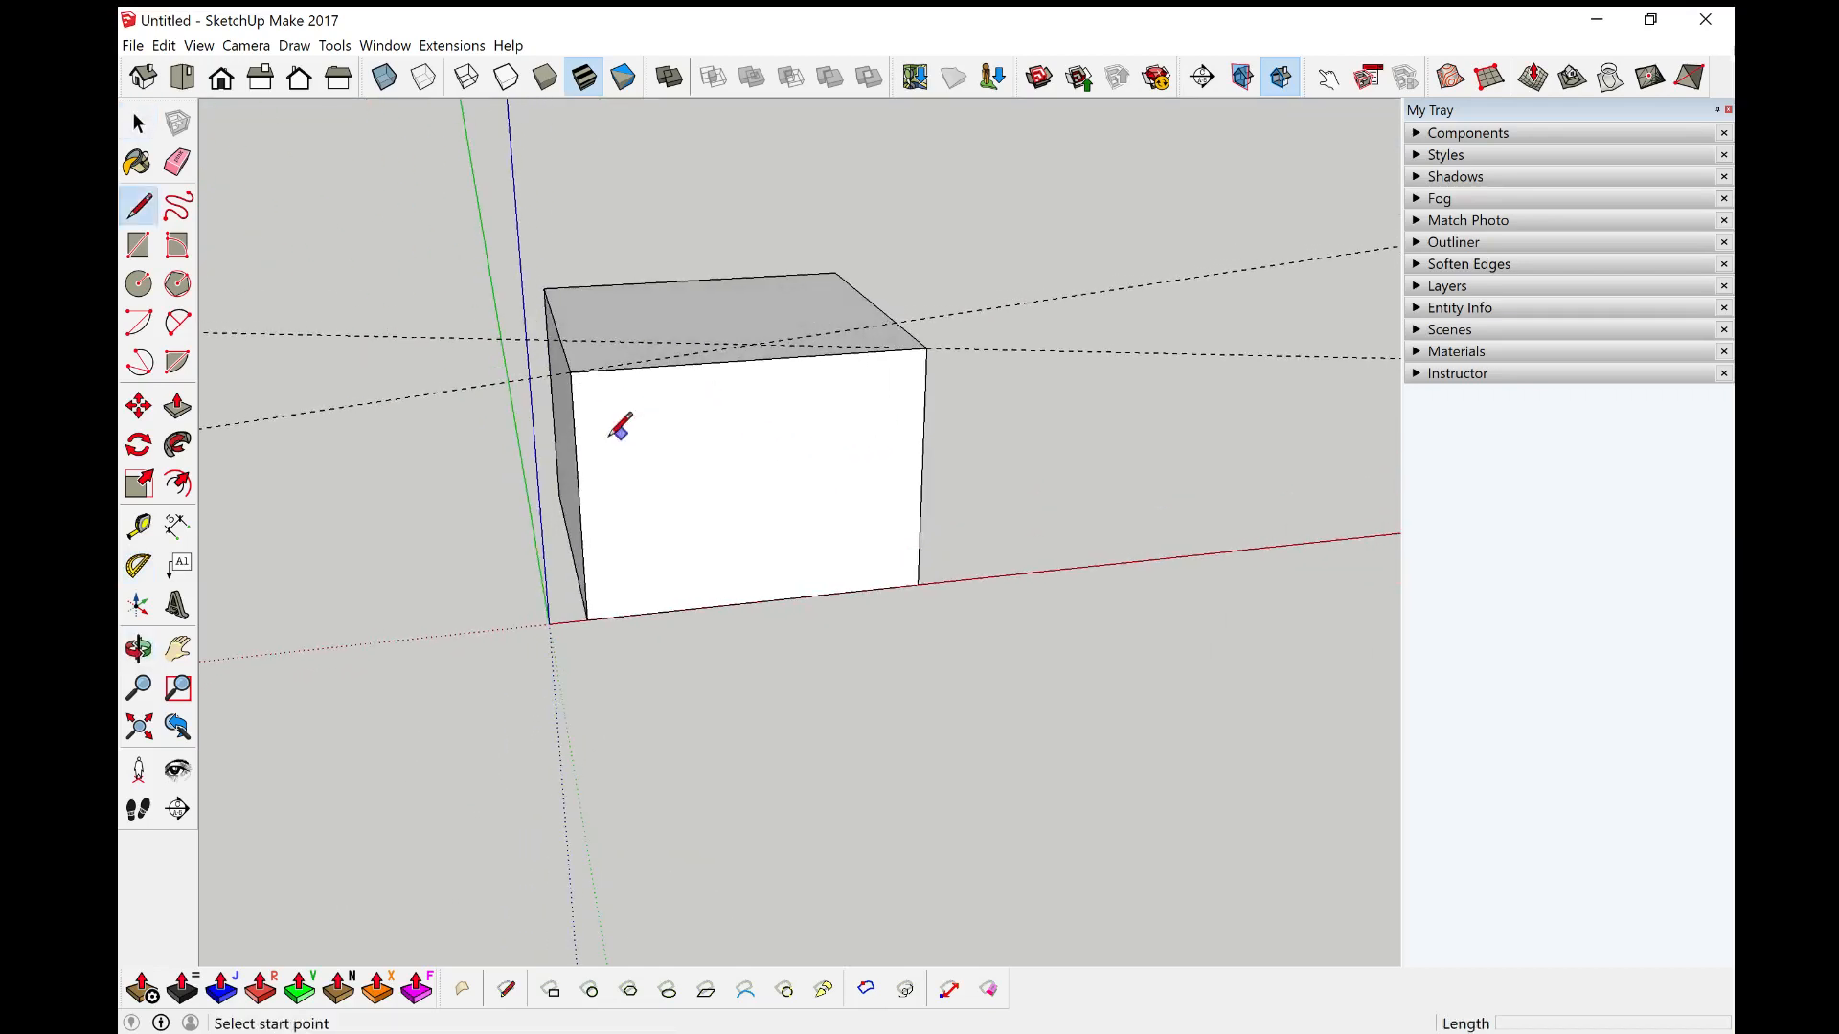
left_click(571, 371)
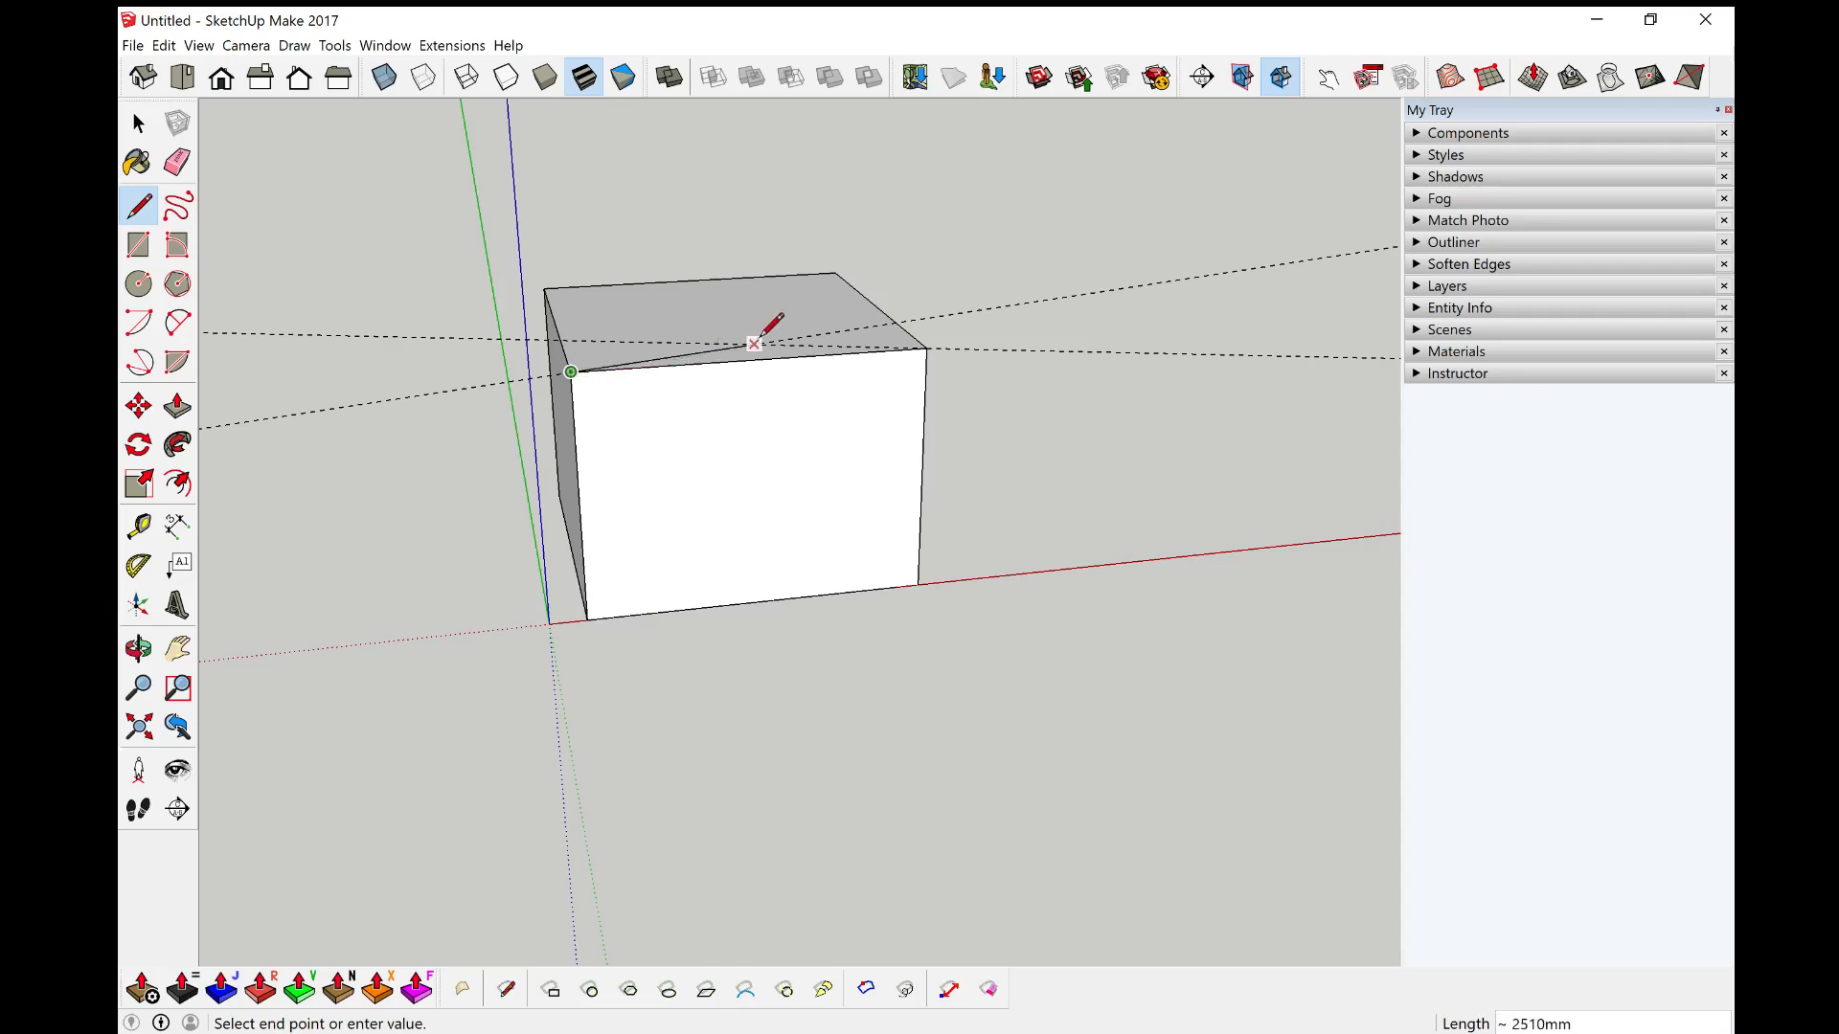
left_click(927, 349)
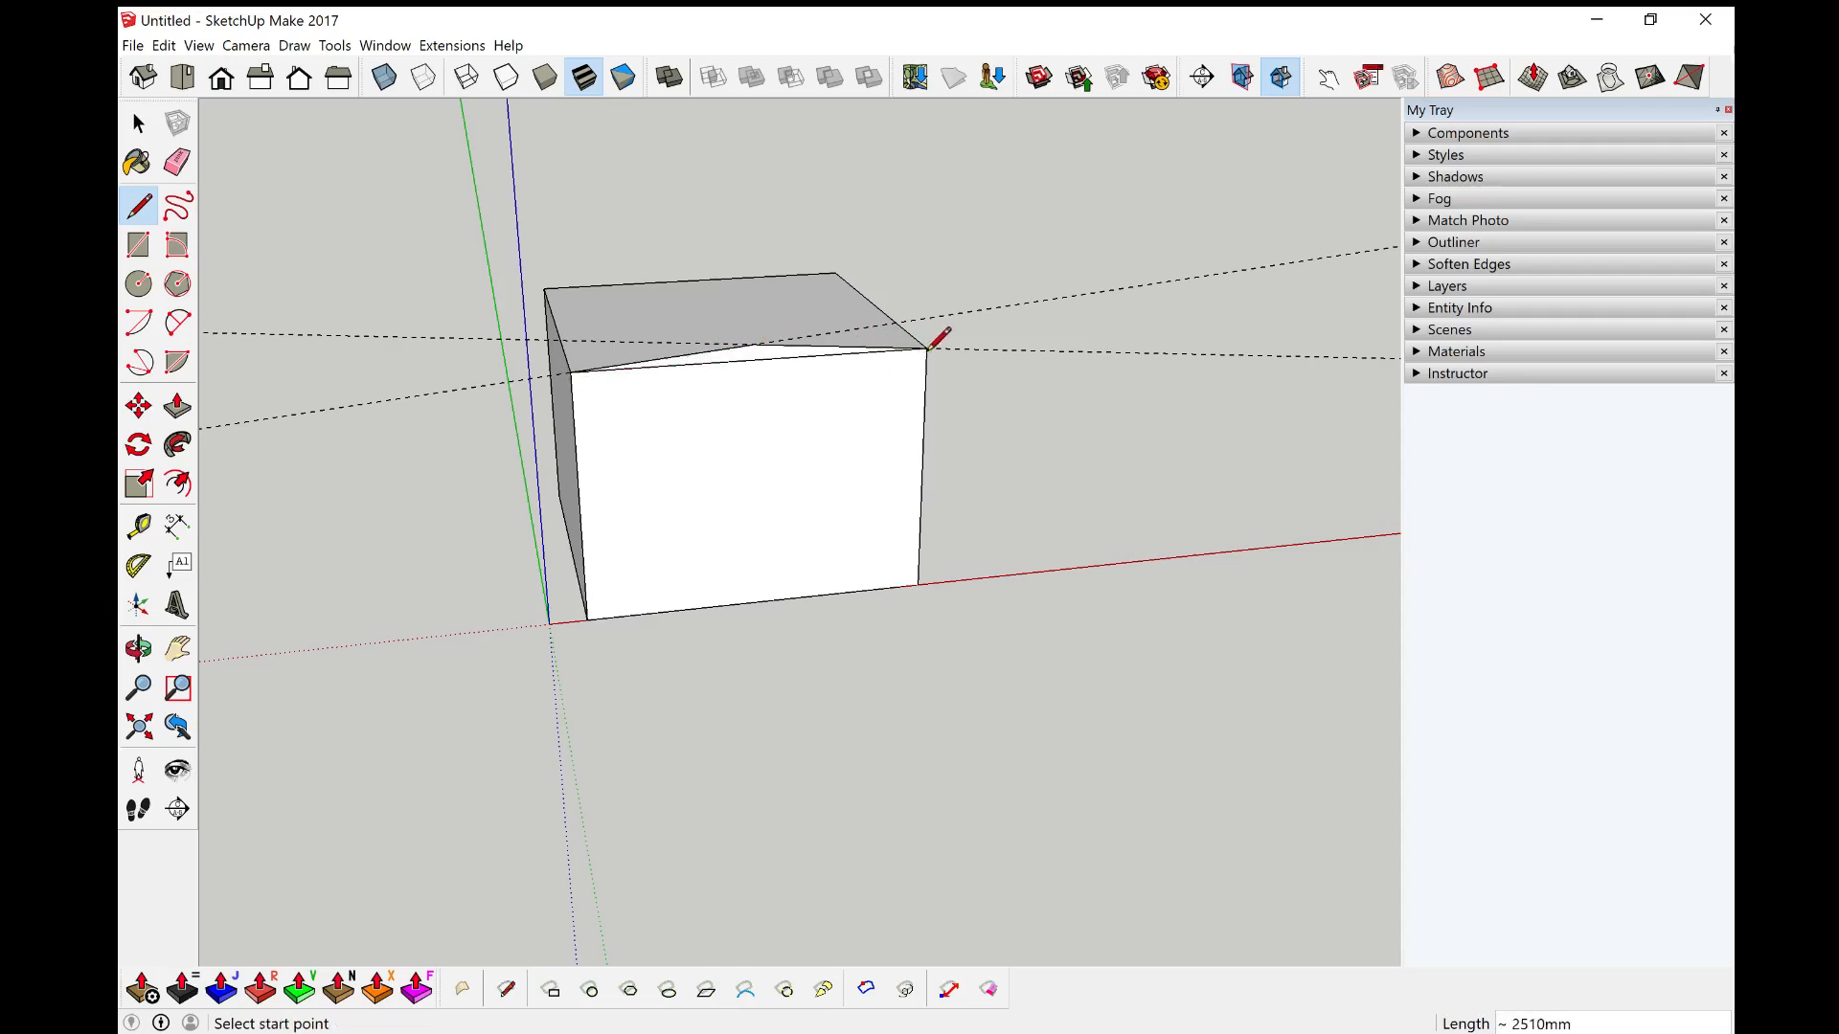
key("space")
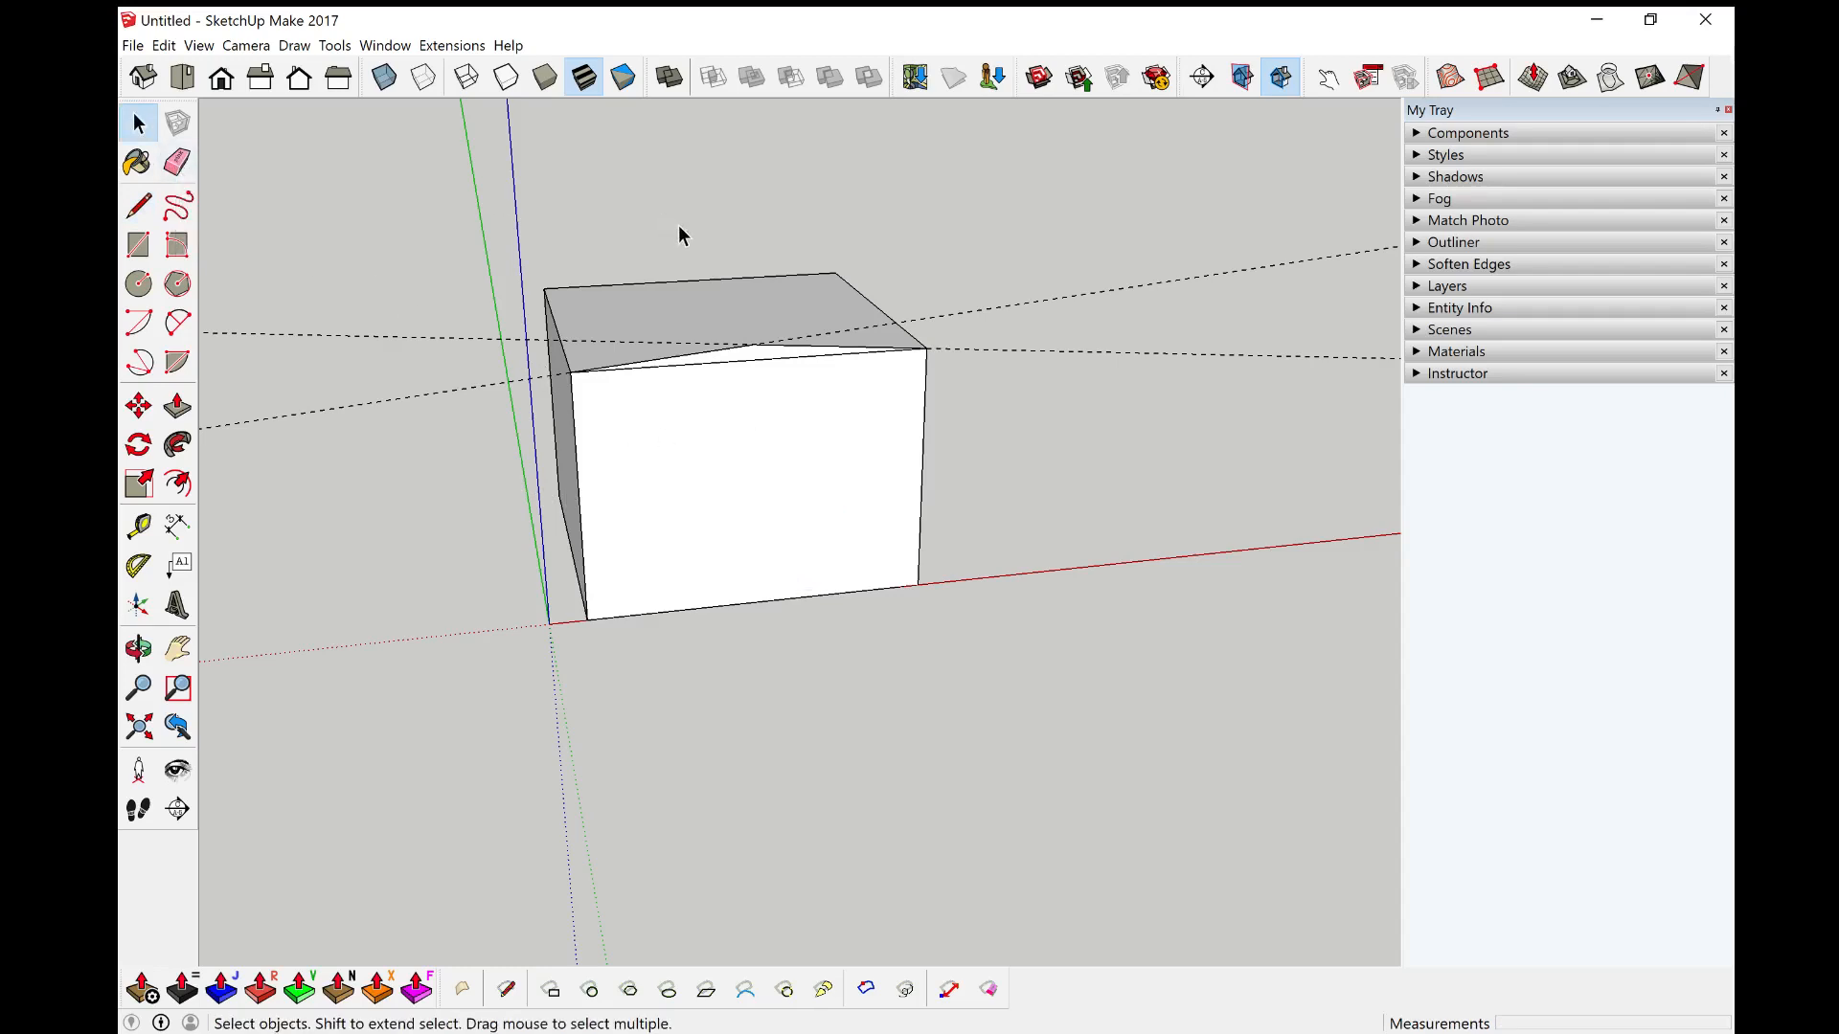
Step: Erase the two protractor guide lines crossing the front wall
key("e")
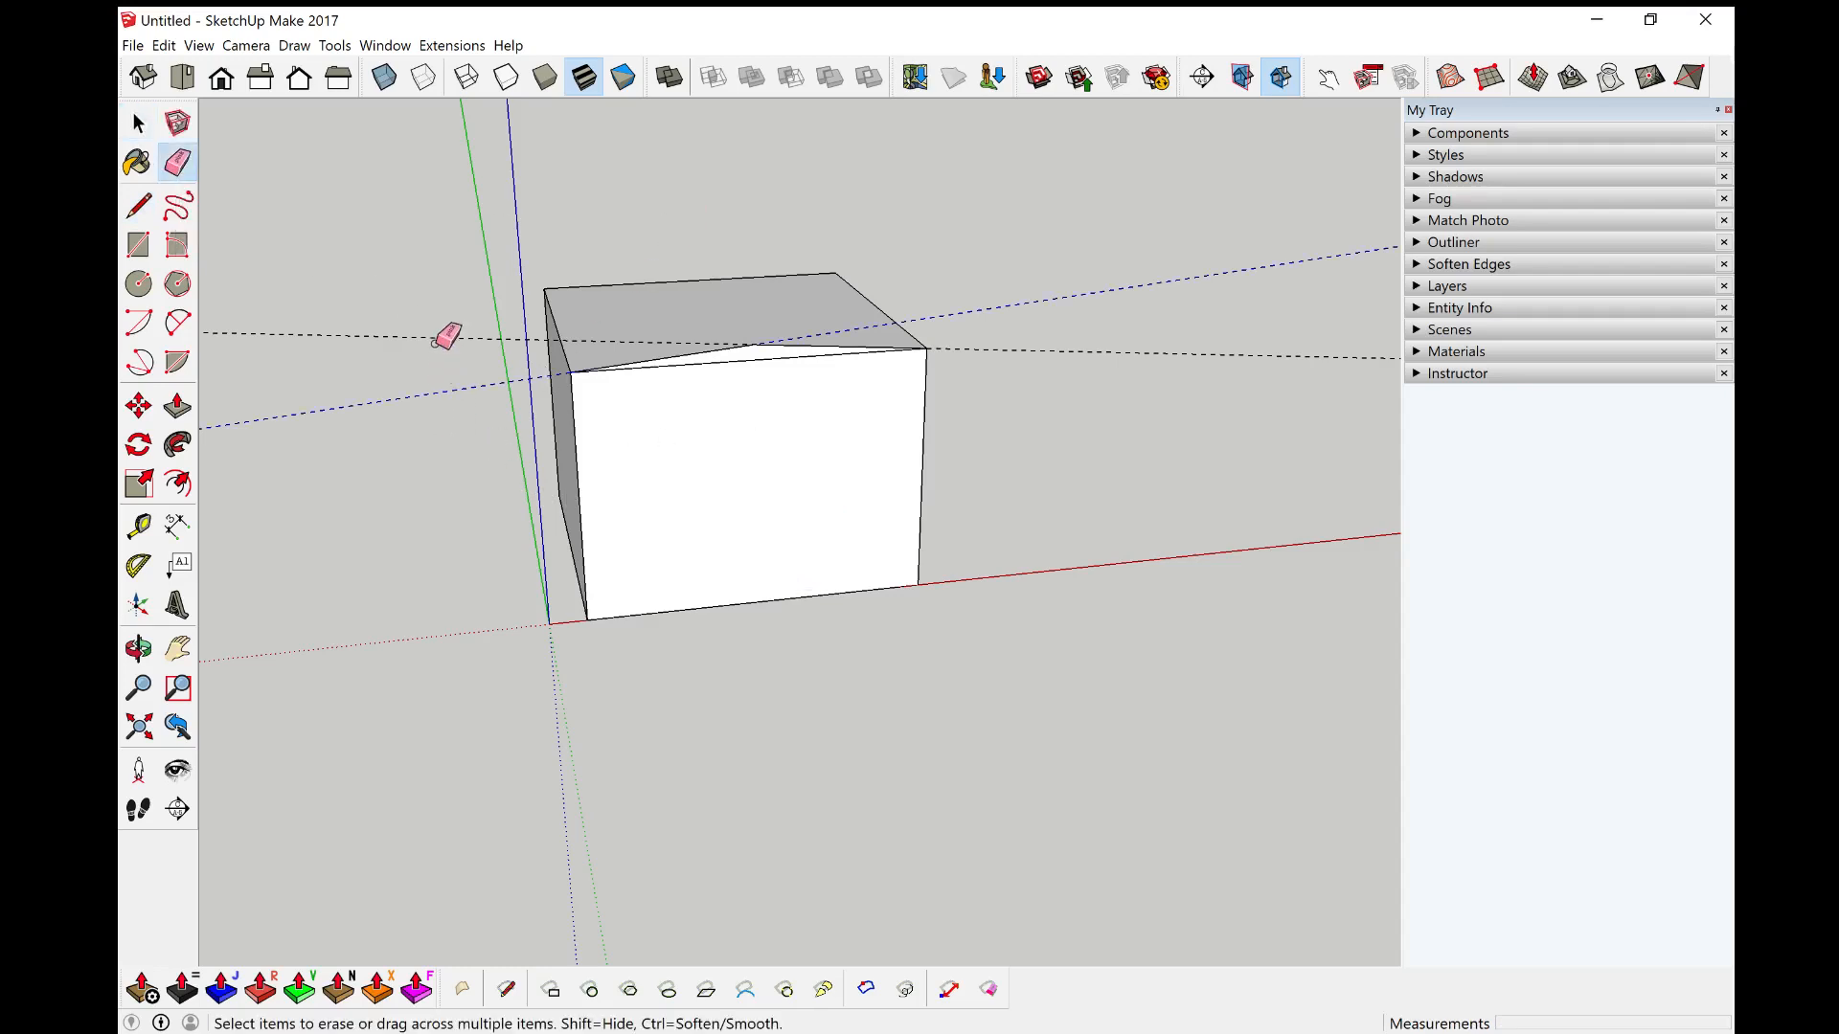
key("Delete")
left_click(468, 386)
left_click_drag(475, 448, 479, 322)
middle_click_drag(603, 513, 900, 537)
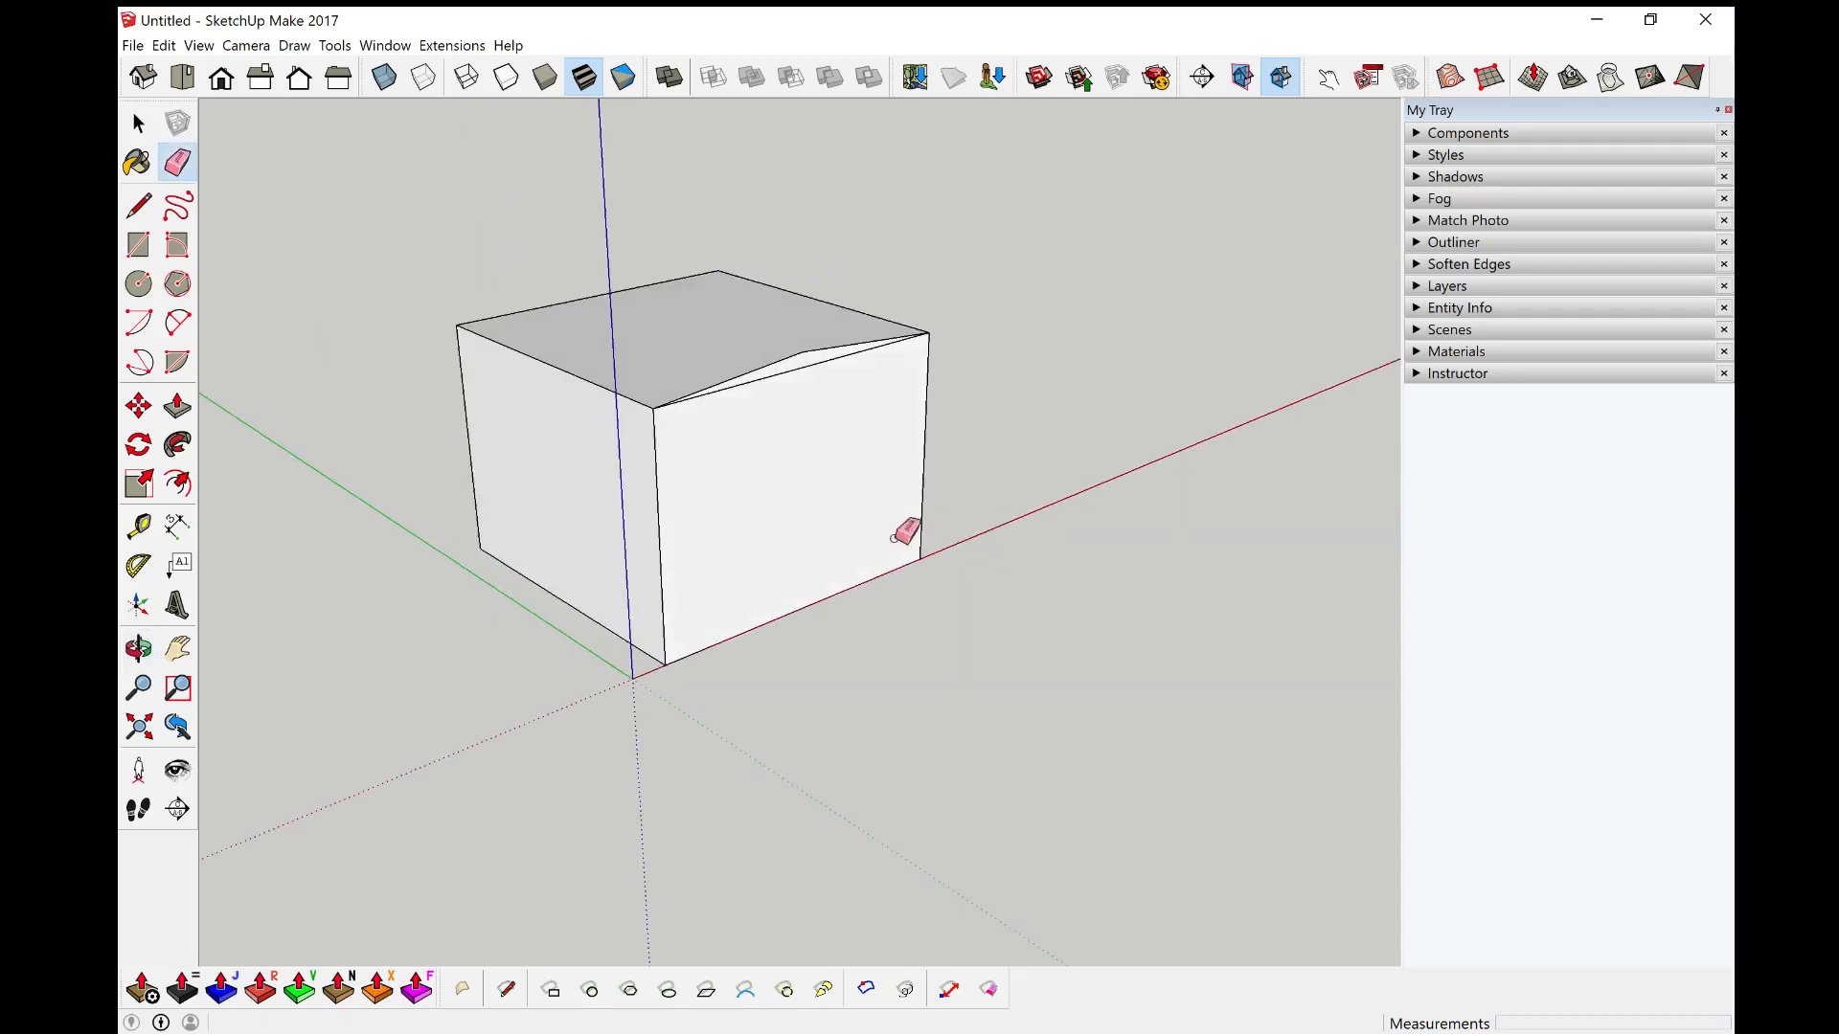
left_click(594, 388)
key("ctrl+z")
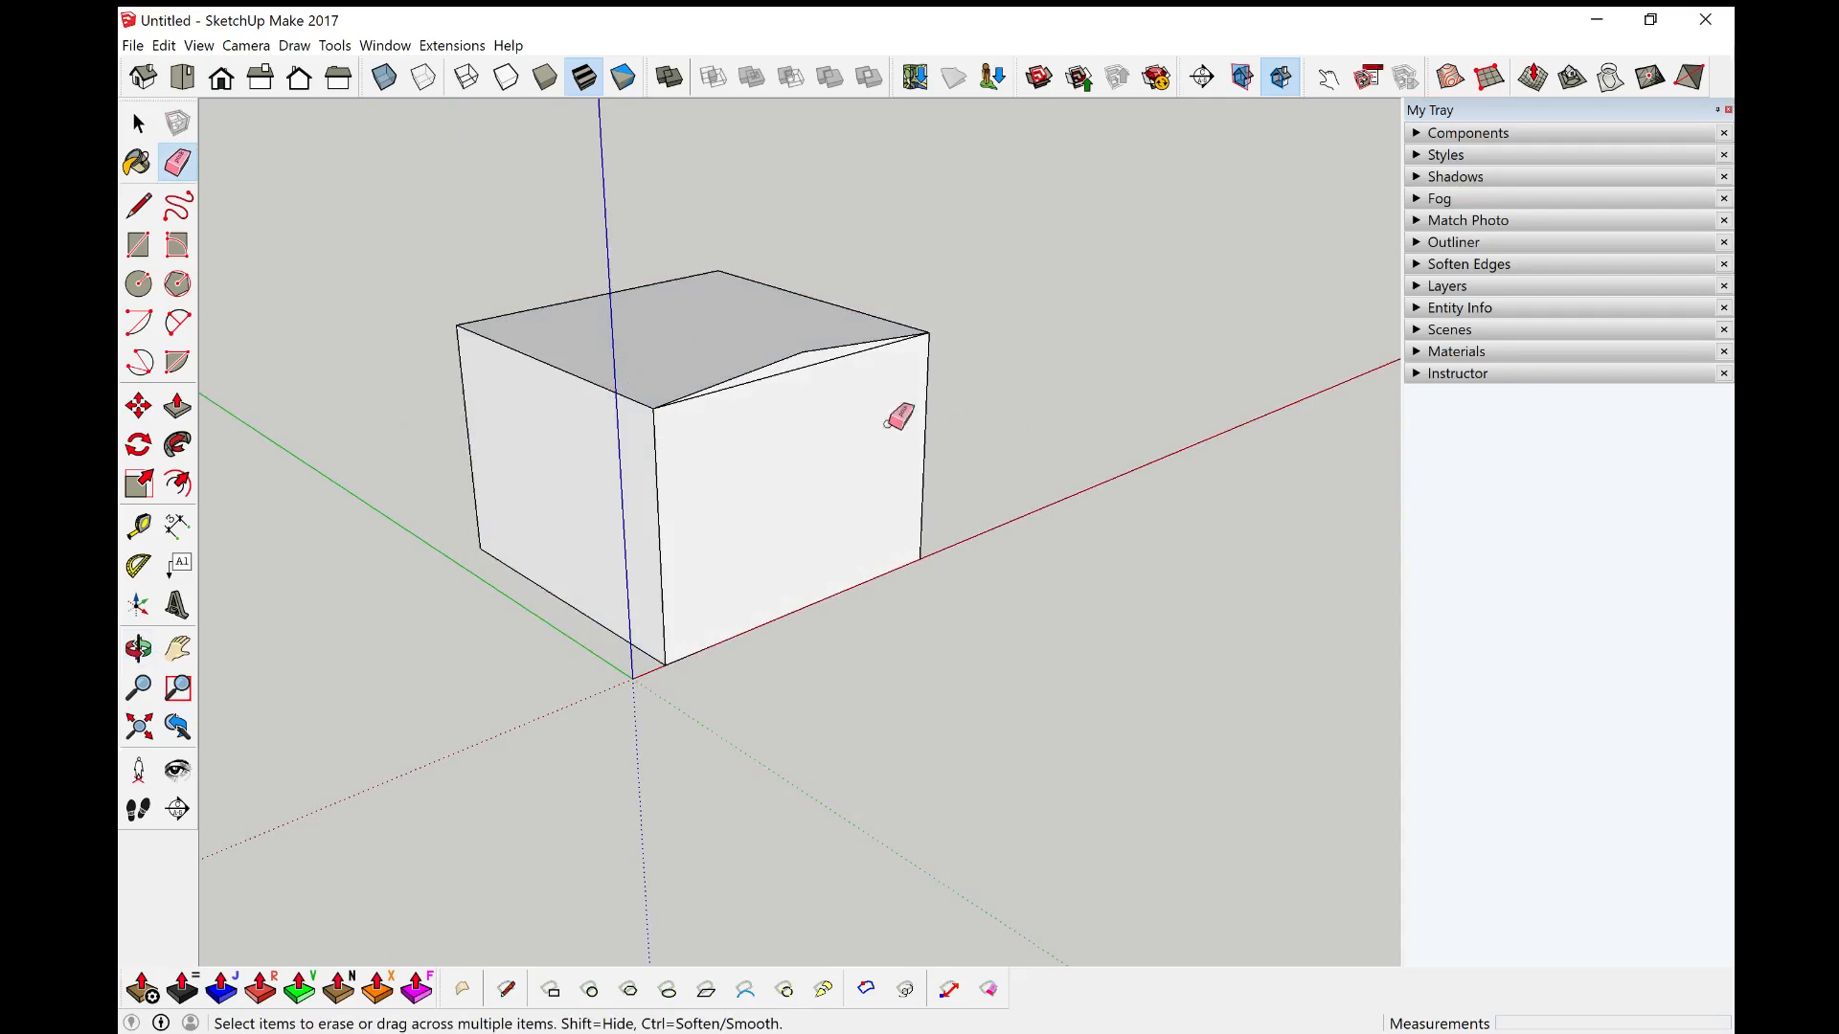
Step: Push/pull the triangular gable face back across the full depth of the house to form the roof
key("space")
scroll(828, 392, "up", 3)
middle_click_drag(829, 393, 791, 398)
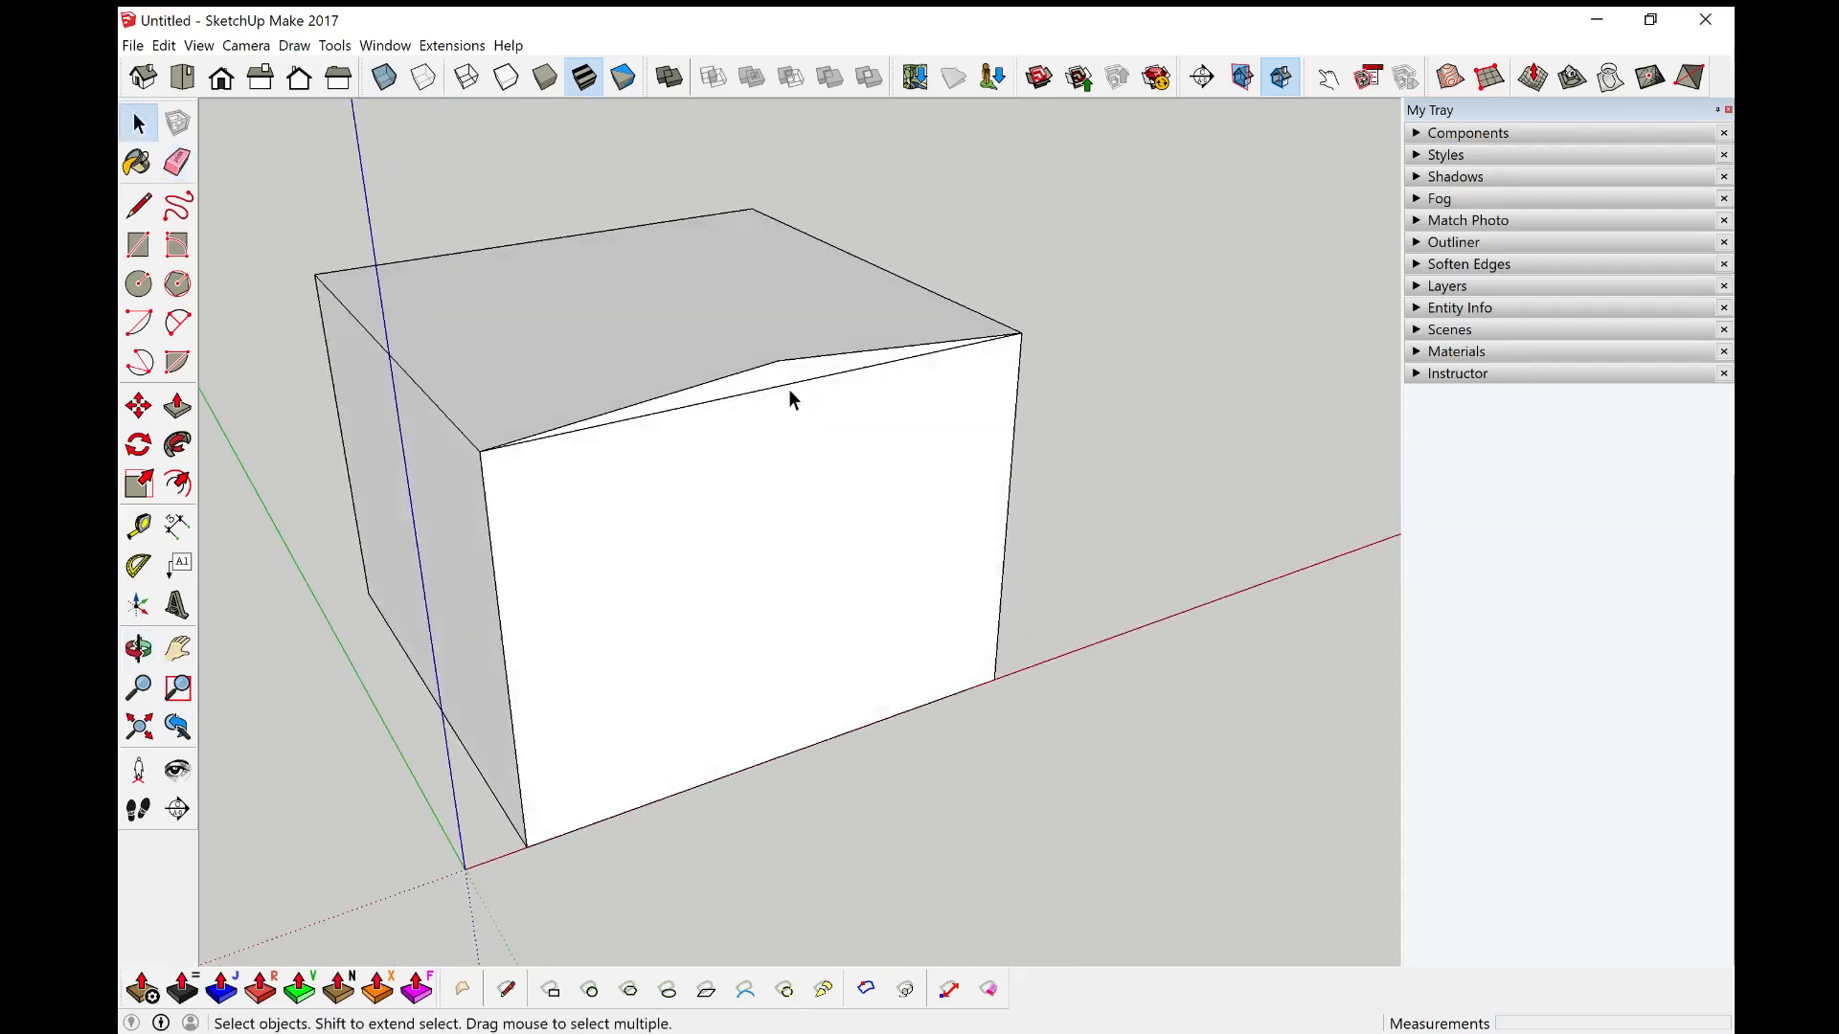
scroll(745, 429, "up", 2)
left_click(780, 377)
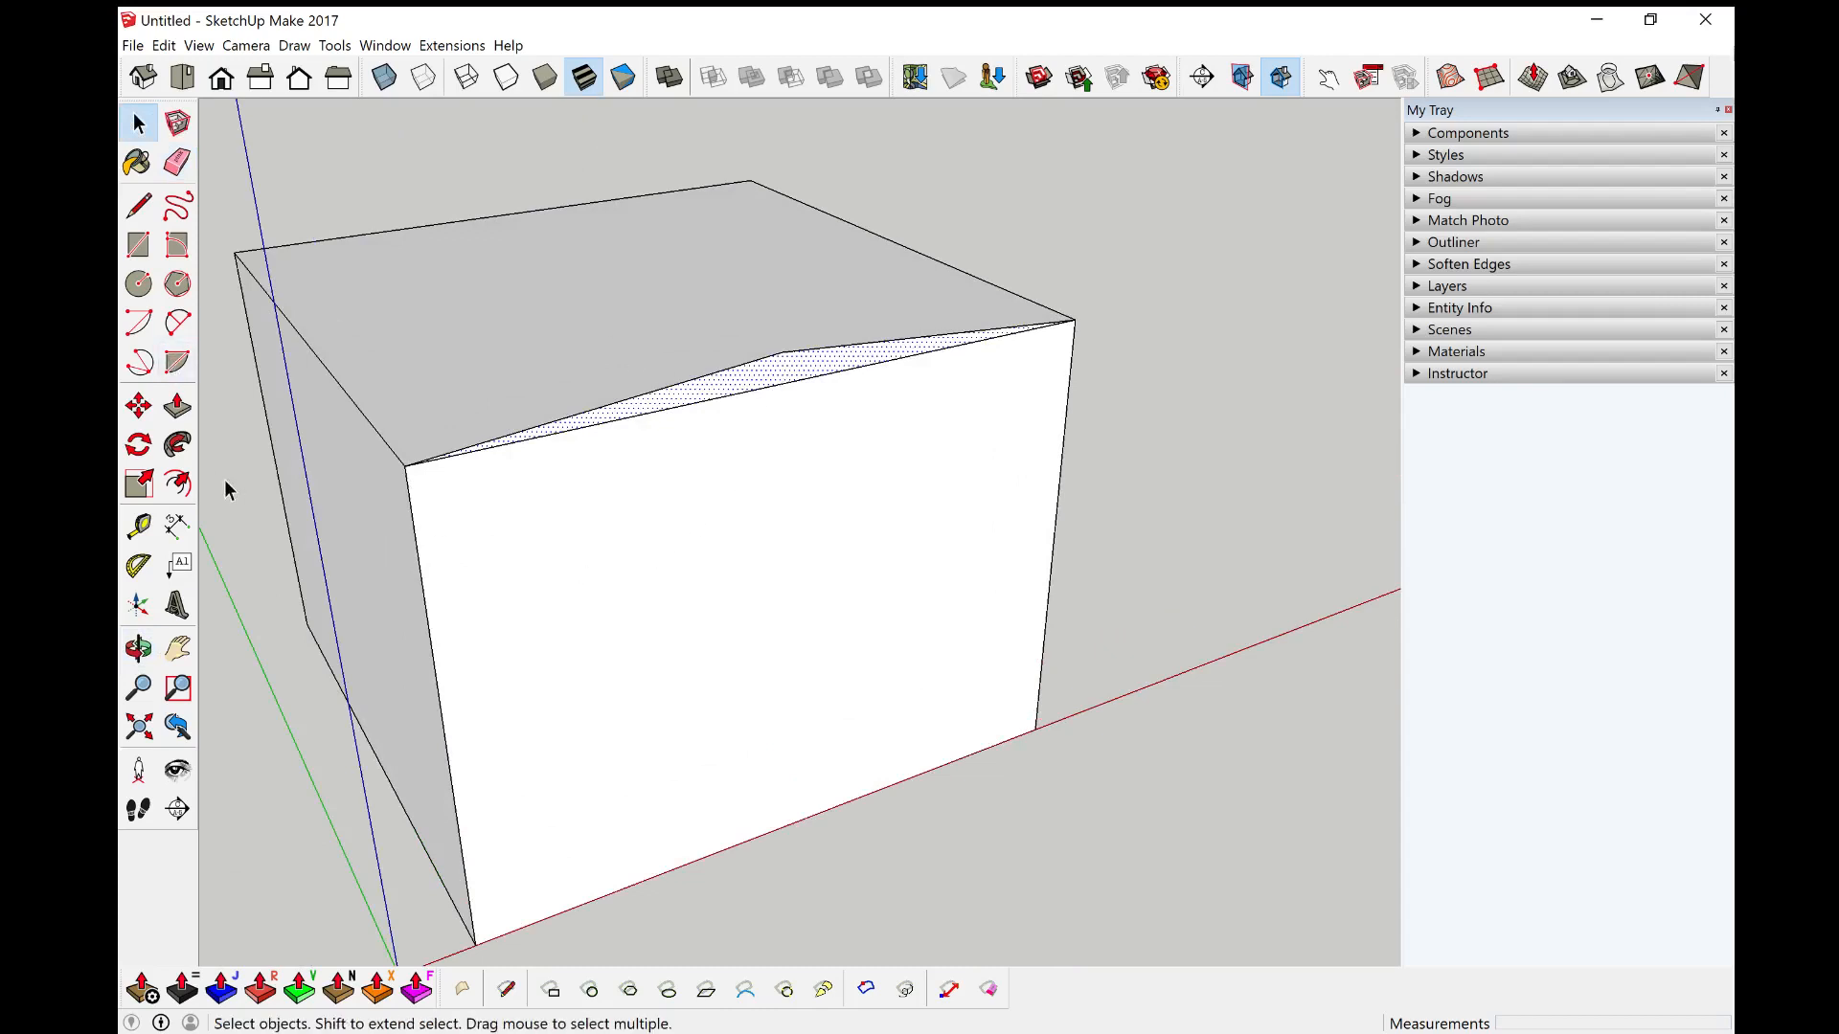
middle_click_drag(513, 406, 1030, 348)
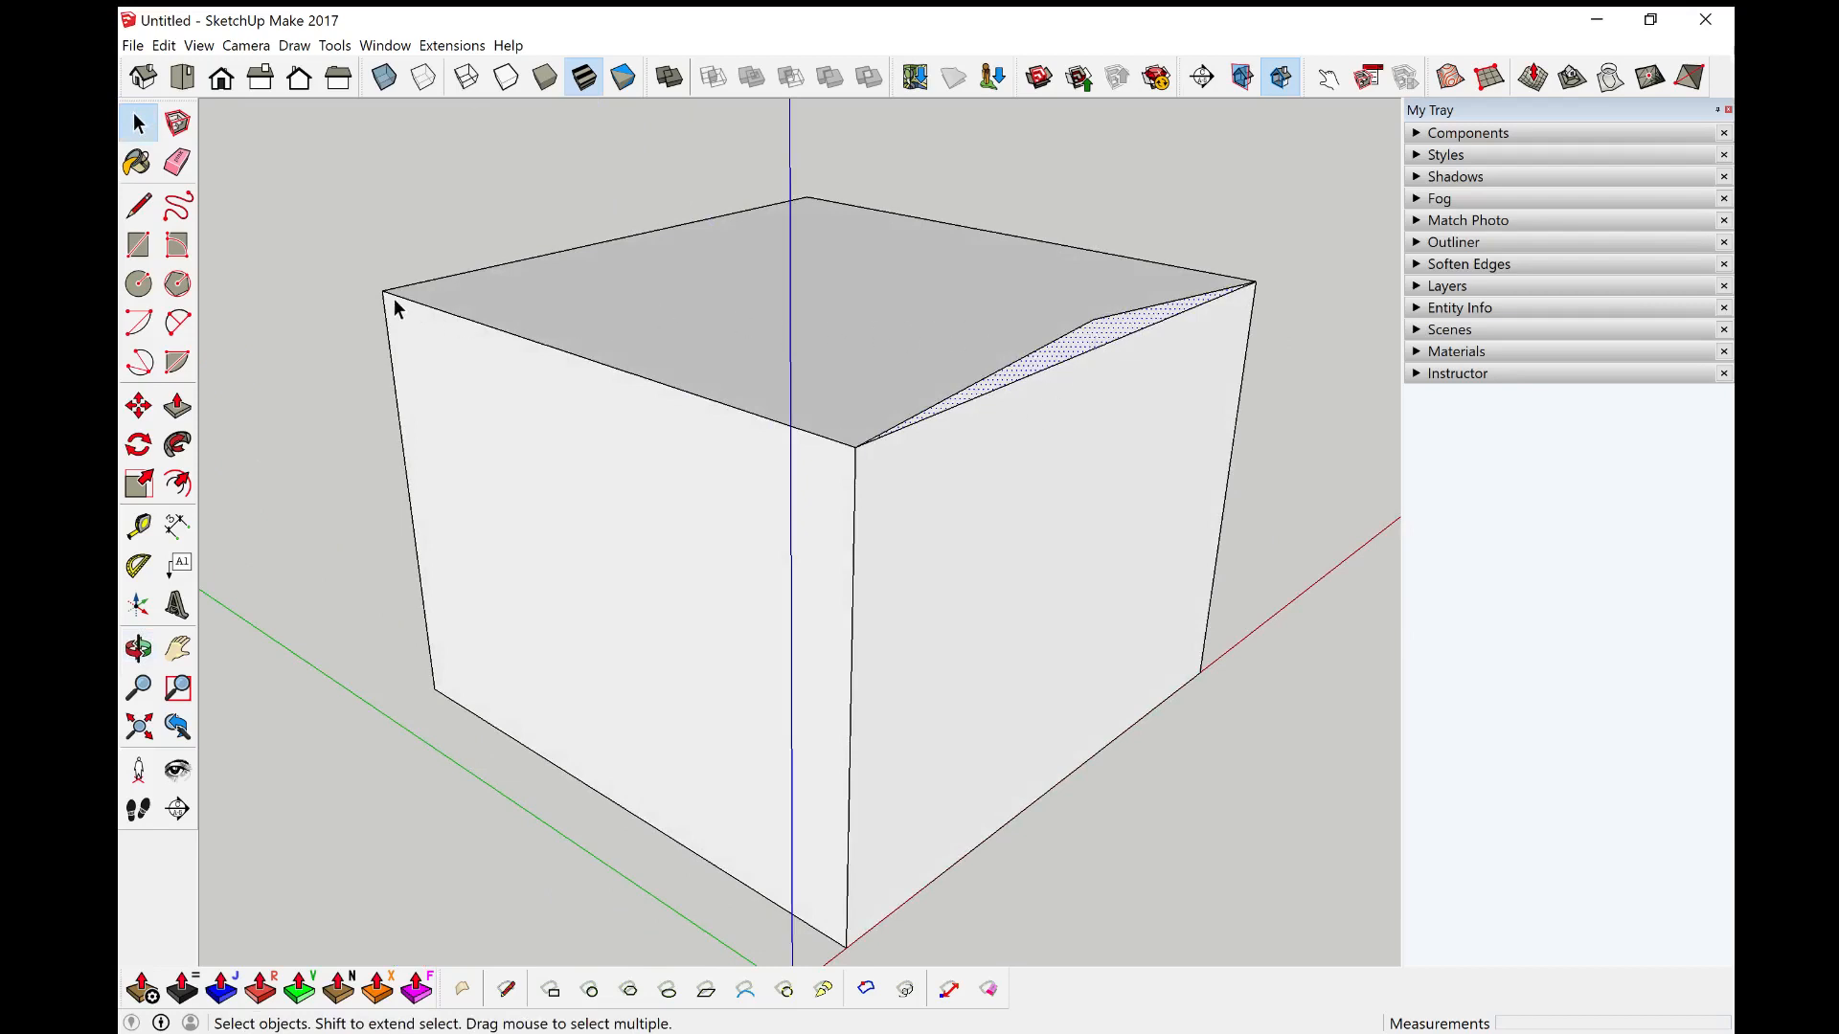
left_click(178, 408)
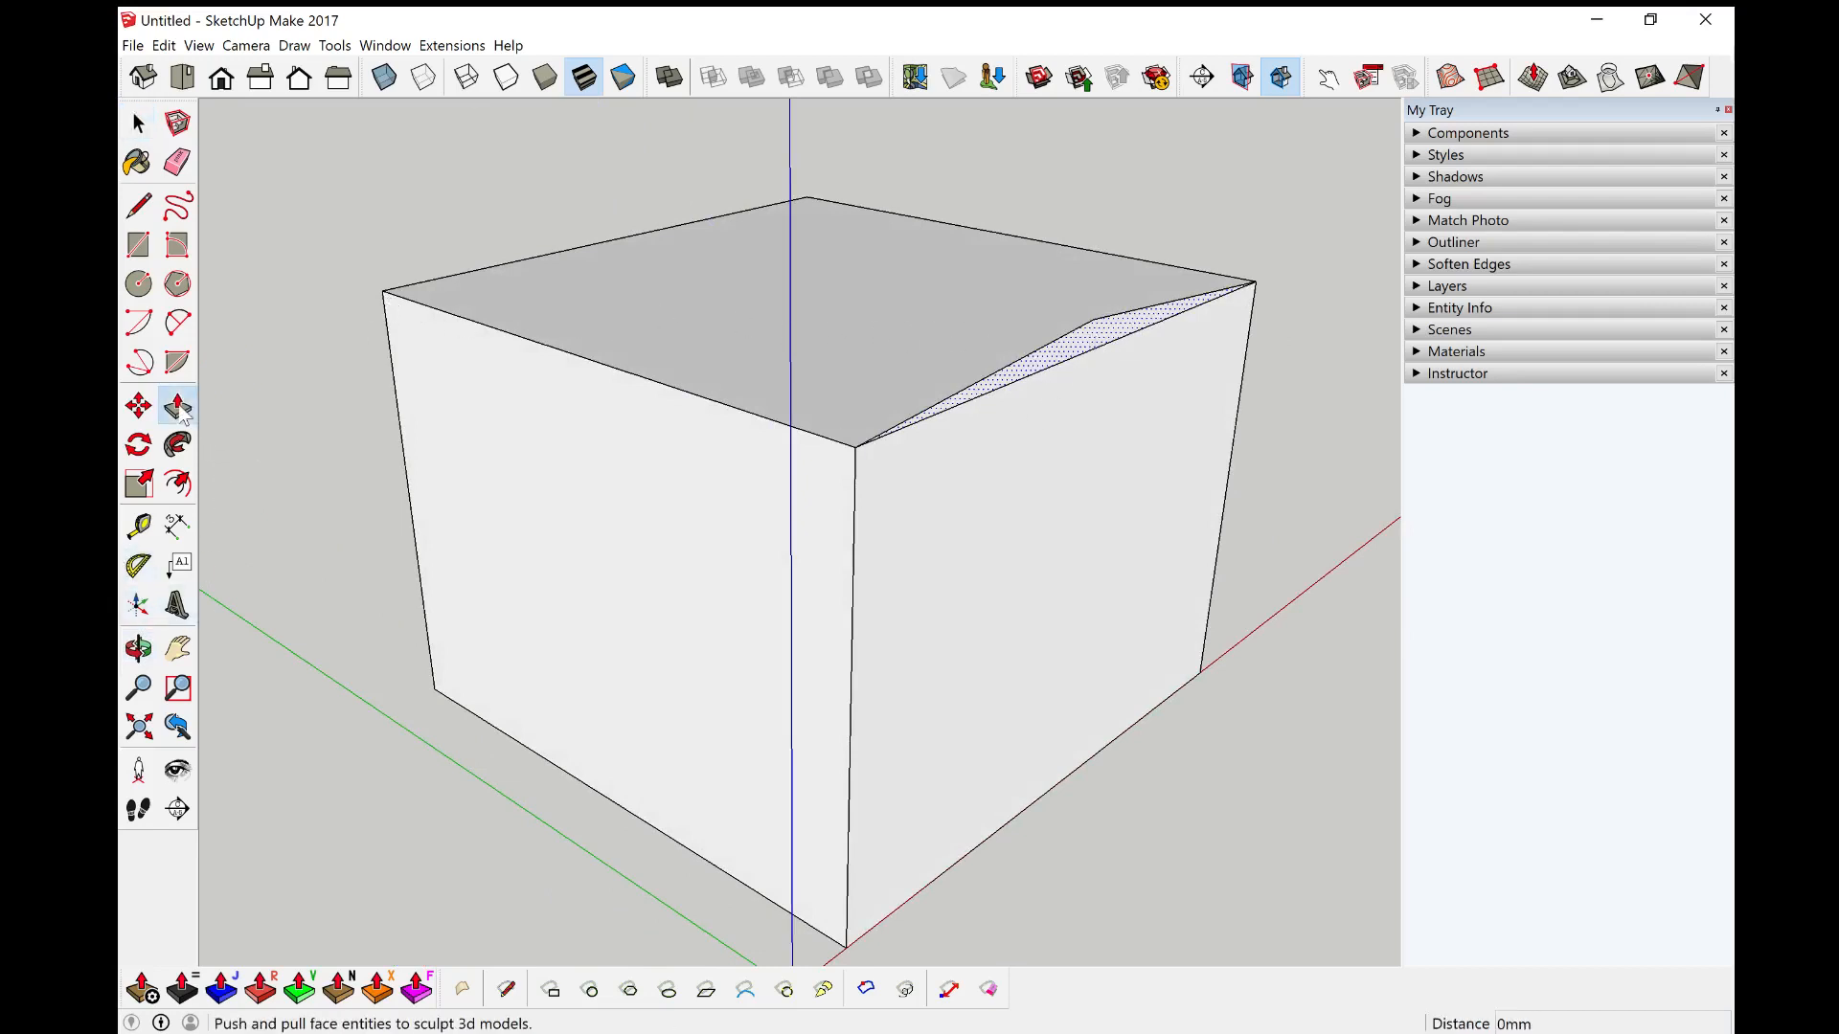
left_click_drag(1099, 333, 957, 312)
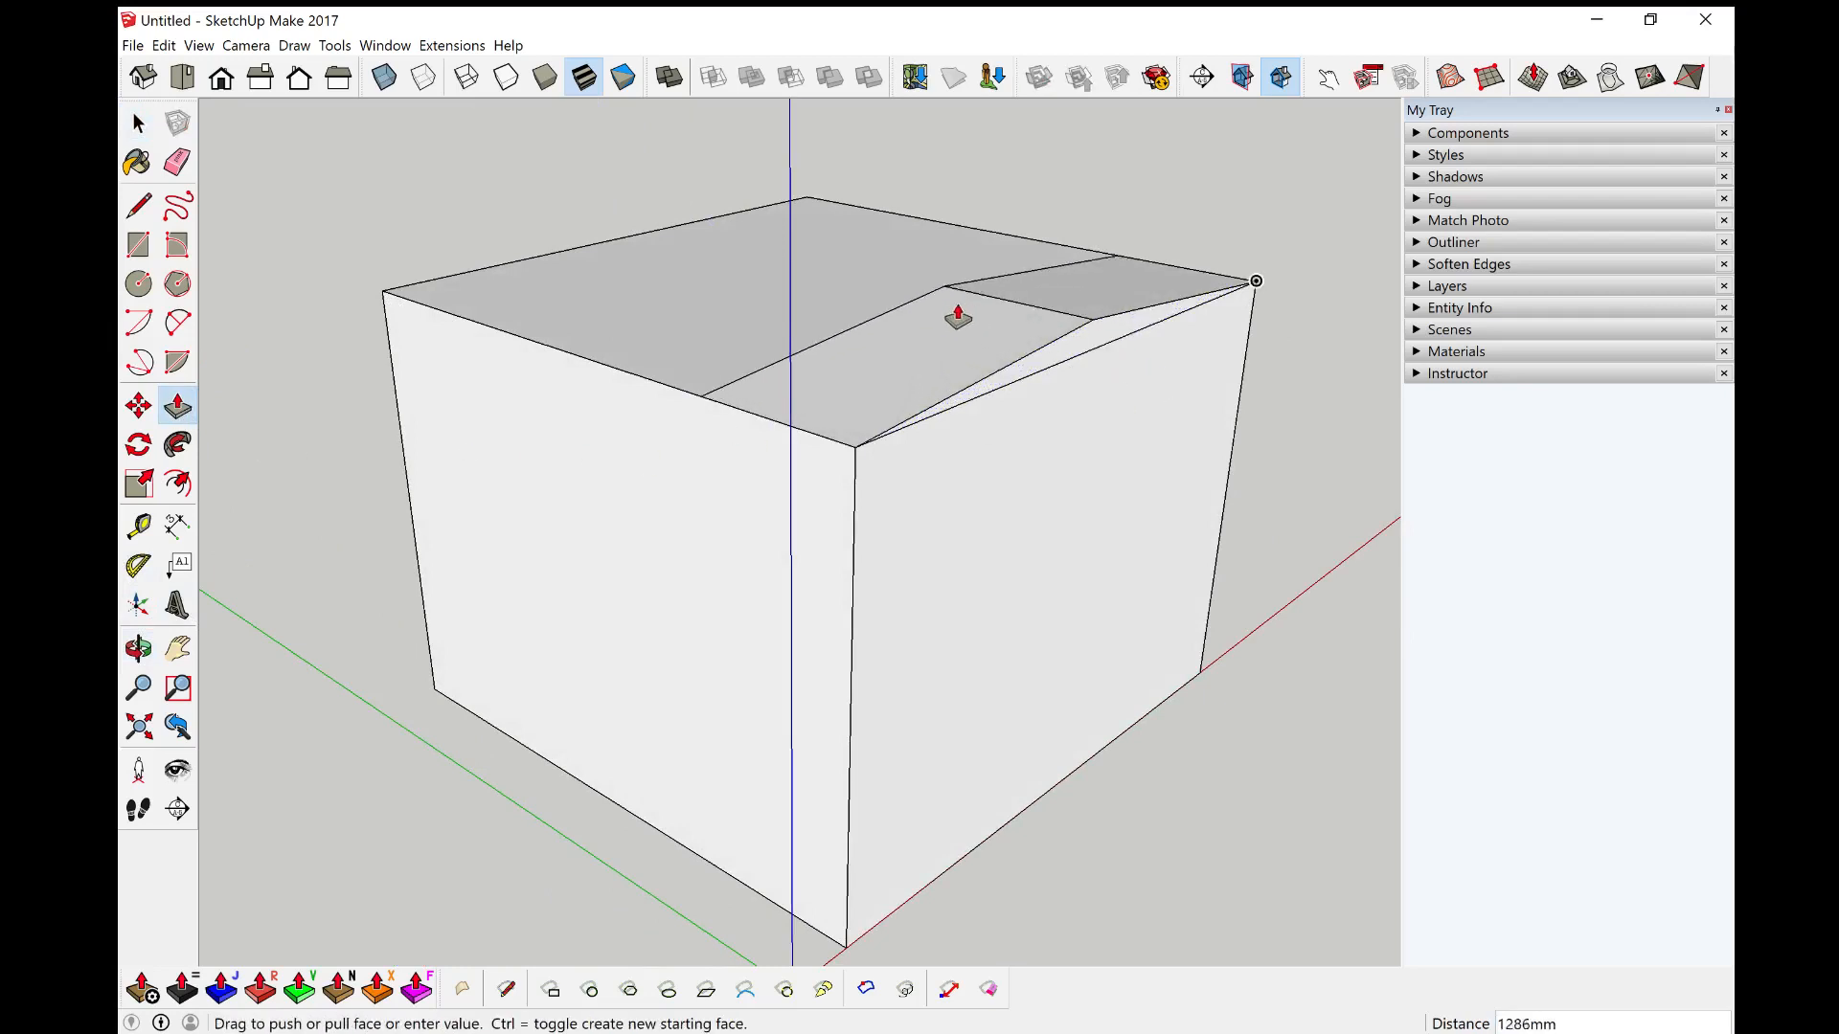
key("ctrl")
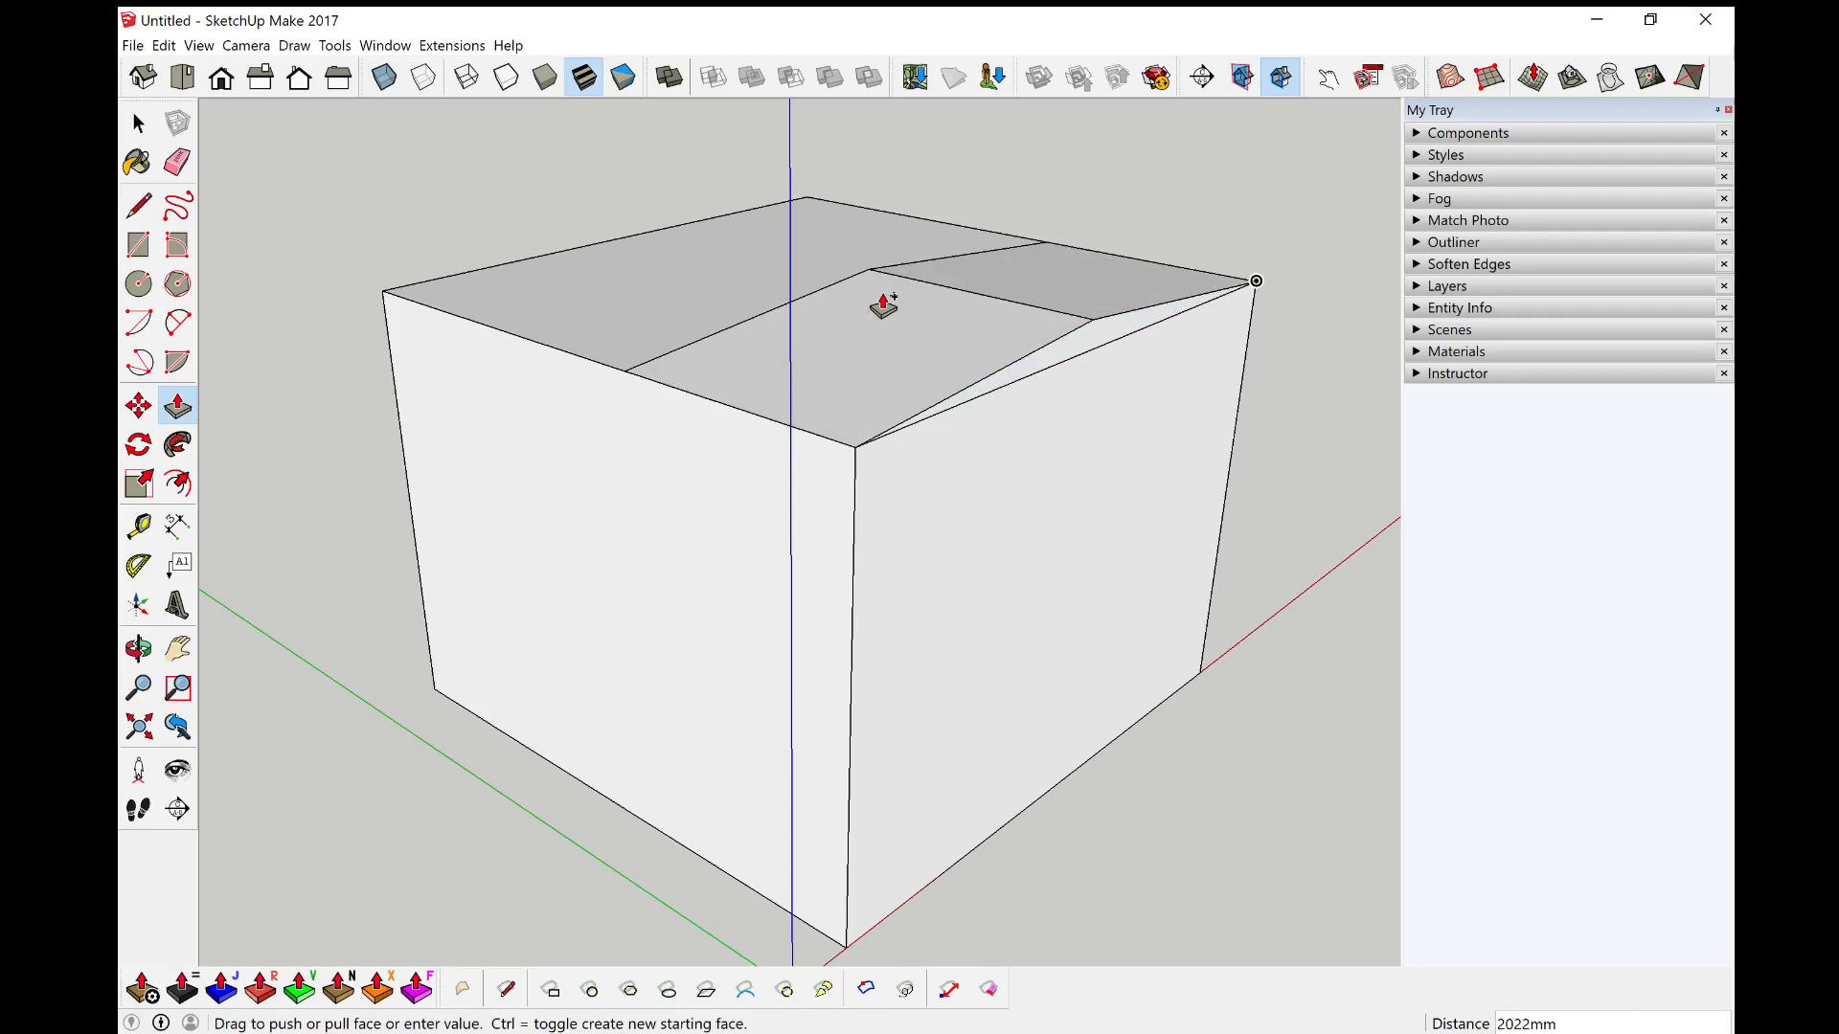
key("ctrl")
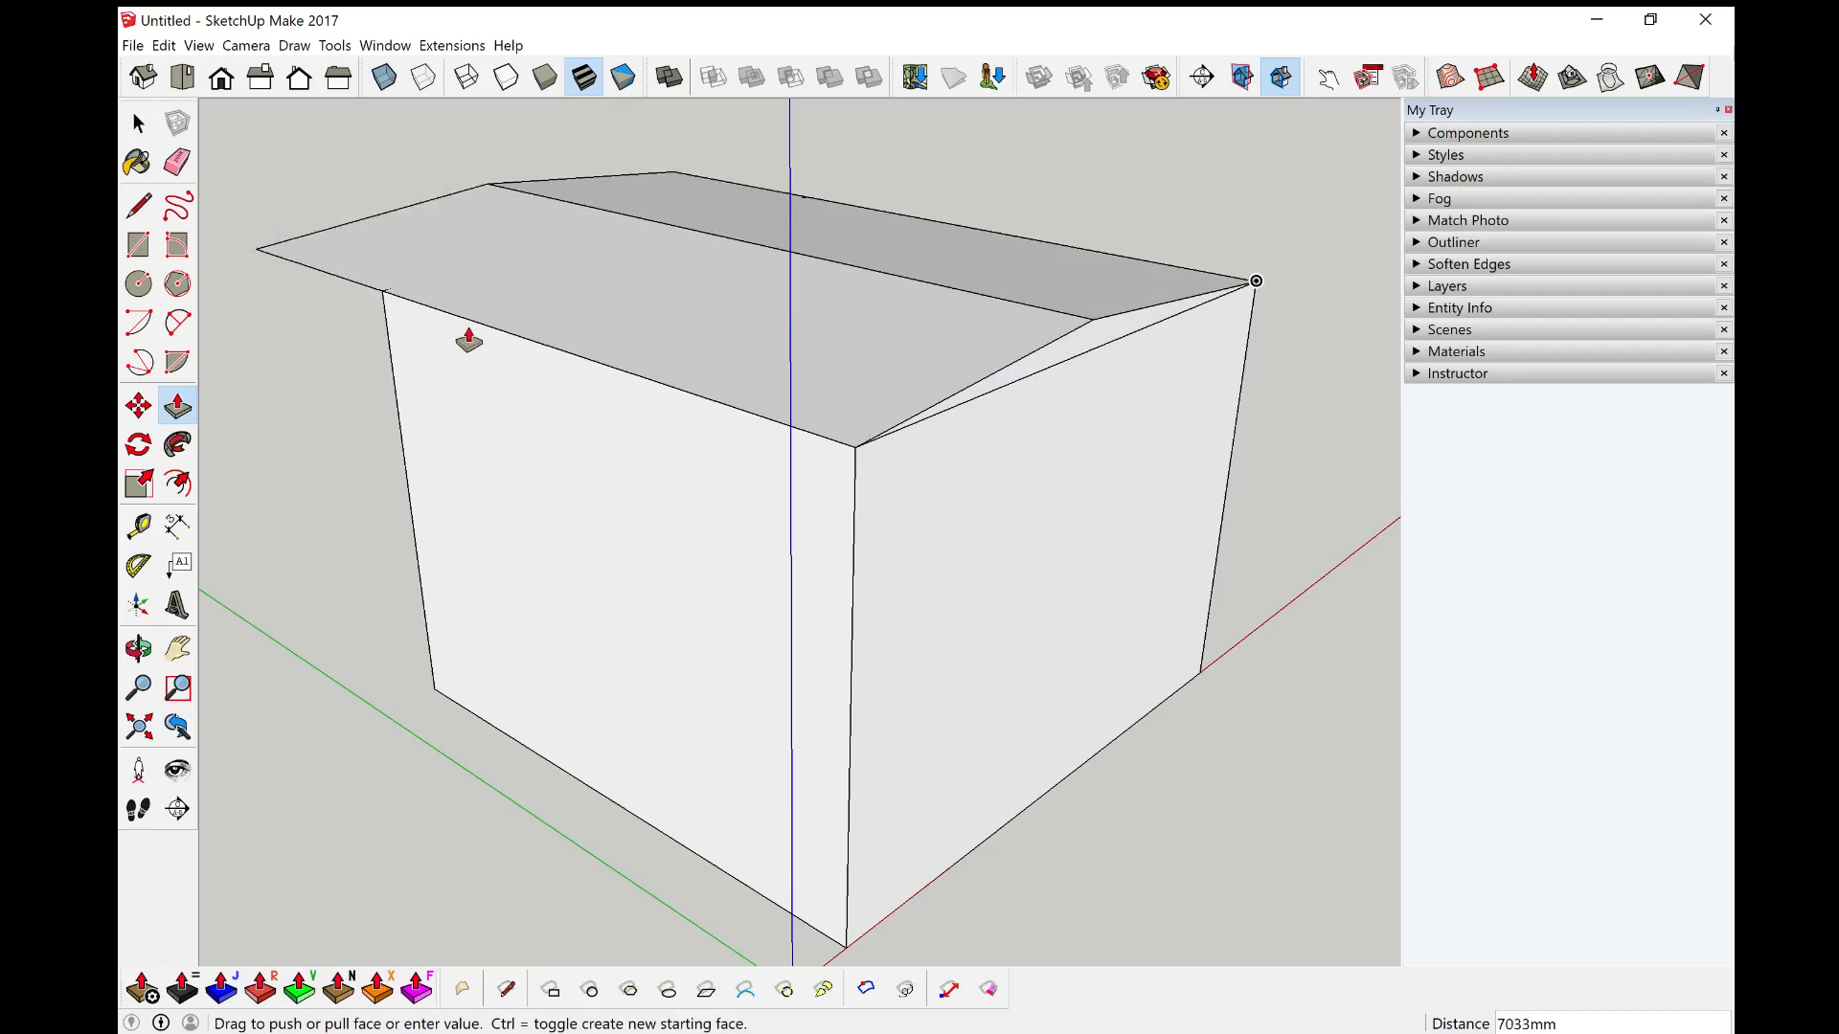
left_click(391, 308)
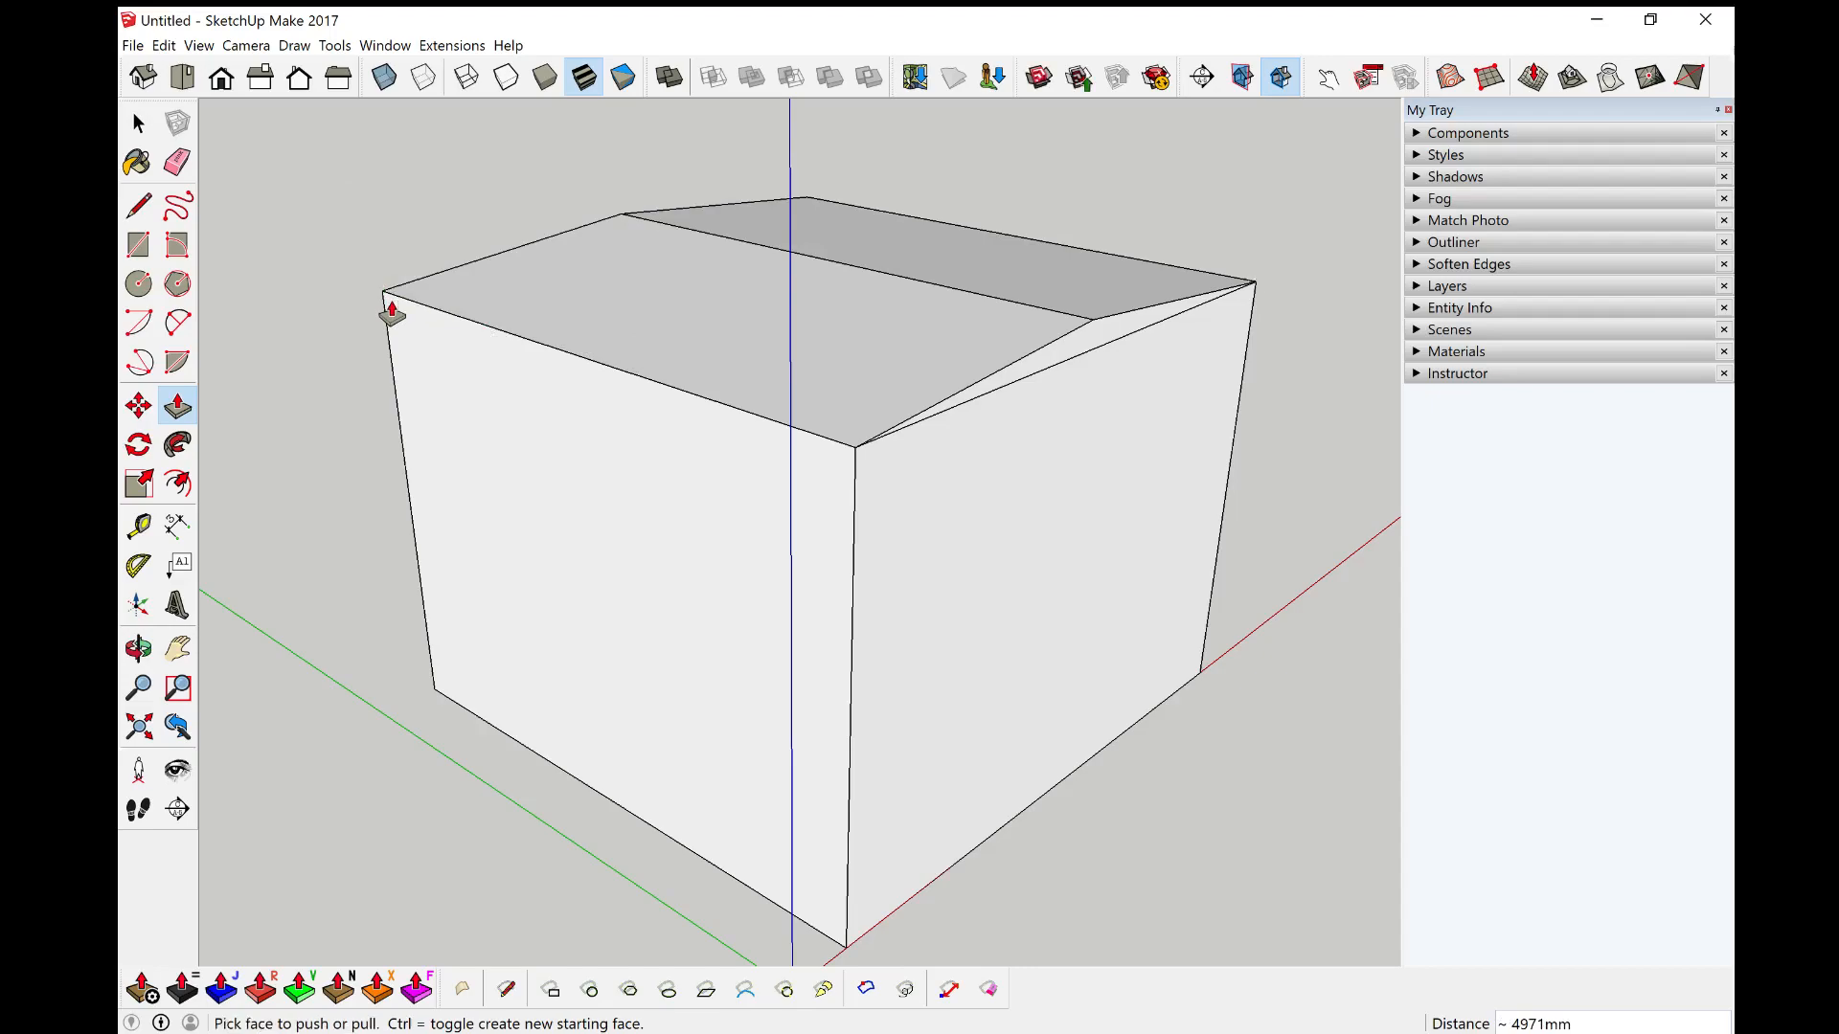
Step: Select the bounding edges of the front roof slope face
middle_click_drag(660, 469, 801, 517)
middle_click_drag(959, 588, 1153, 571)
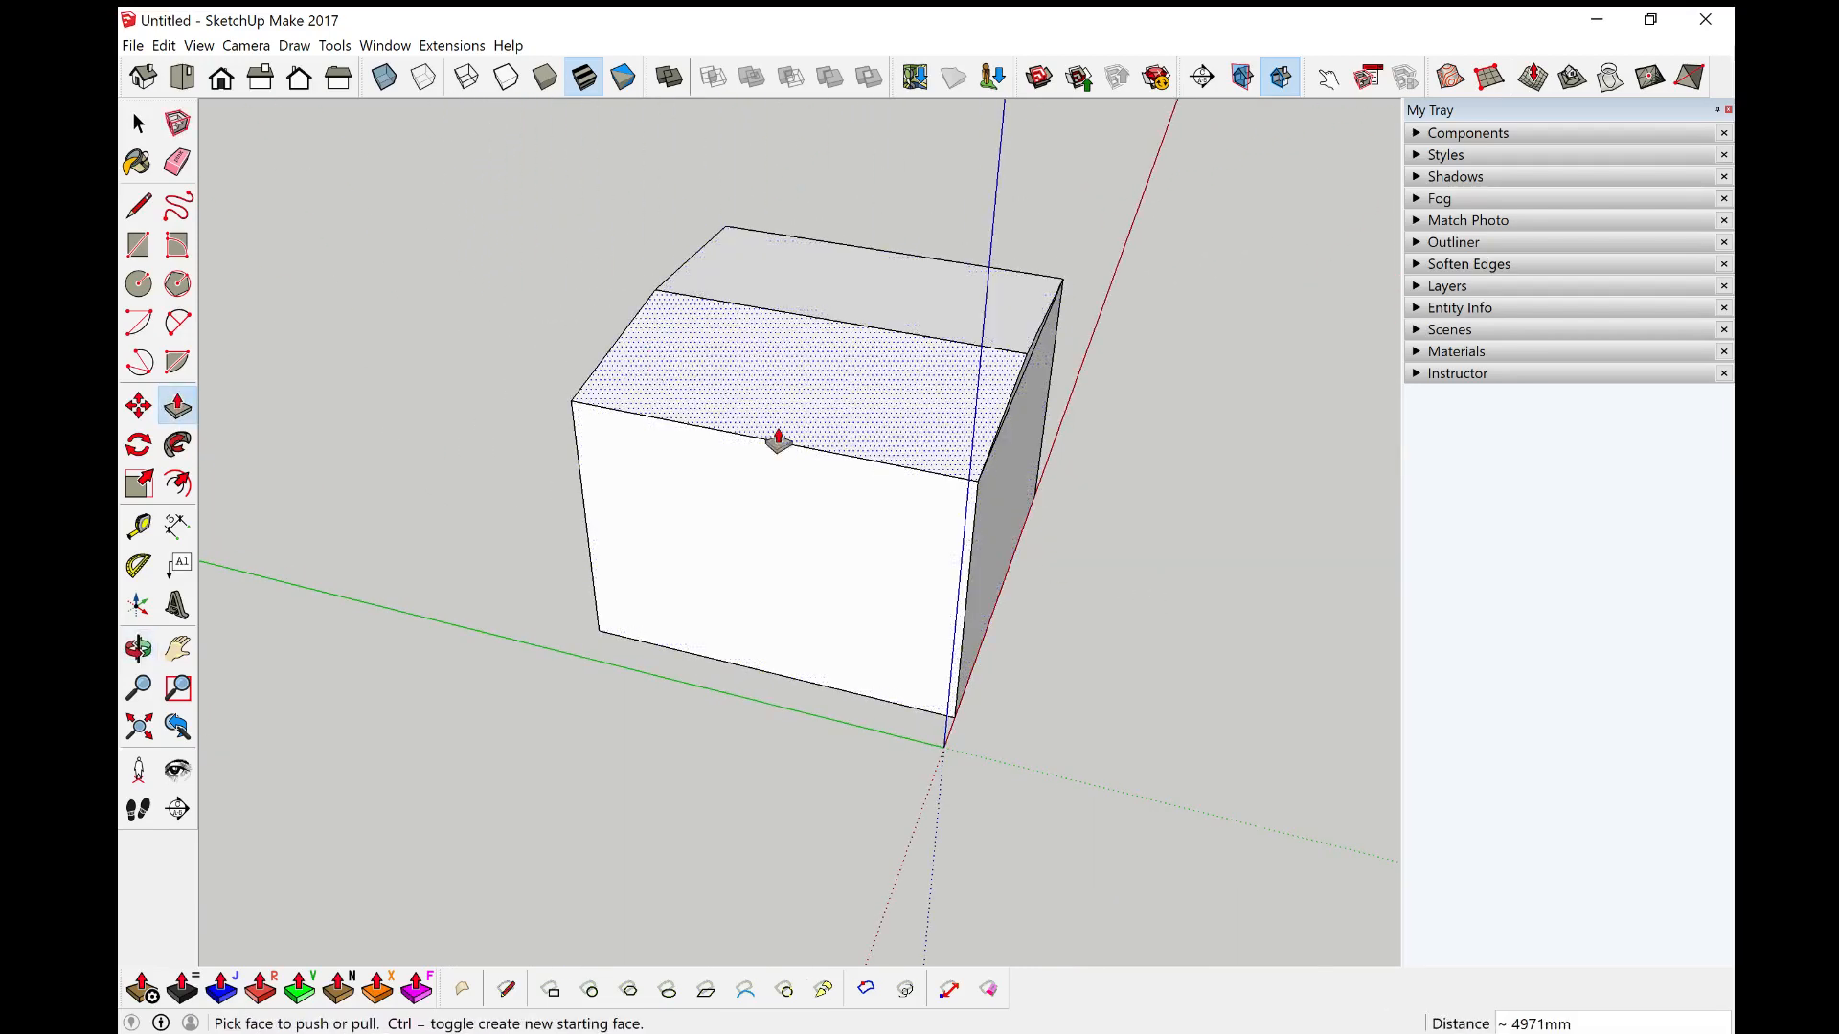
key("space")
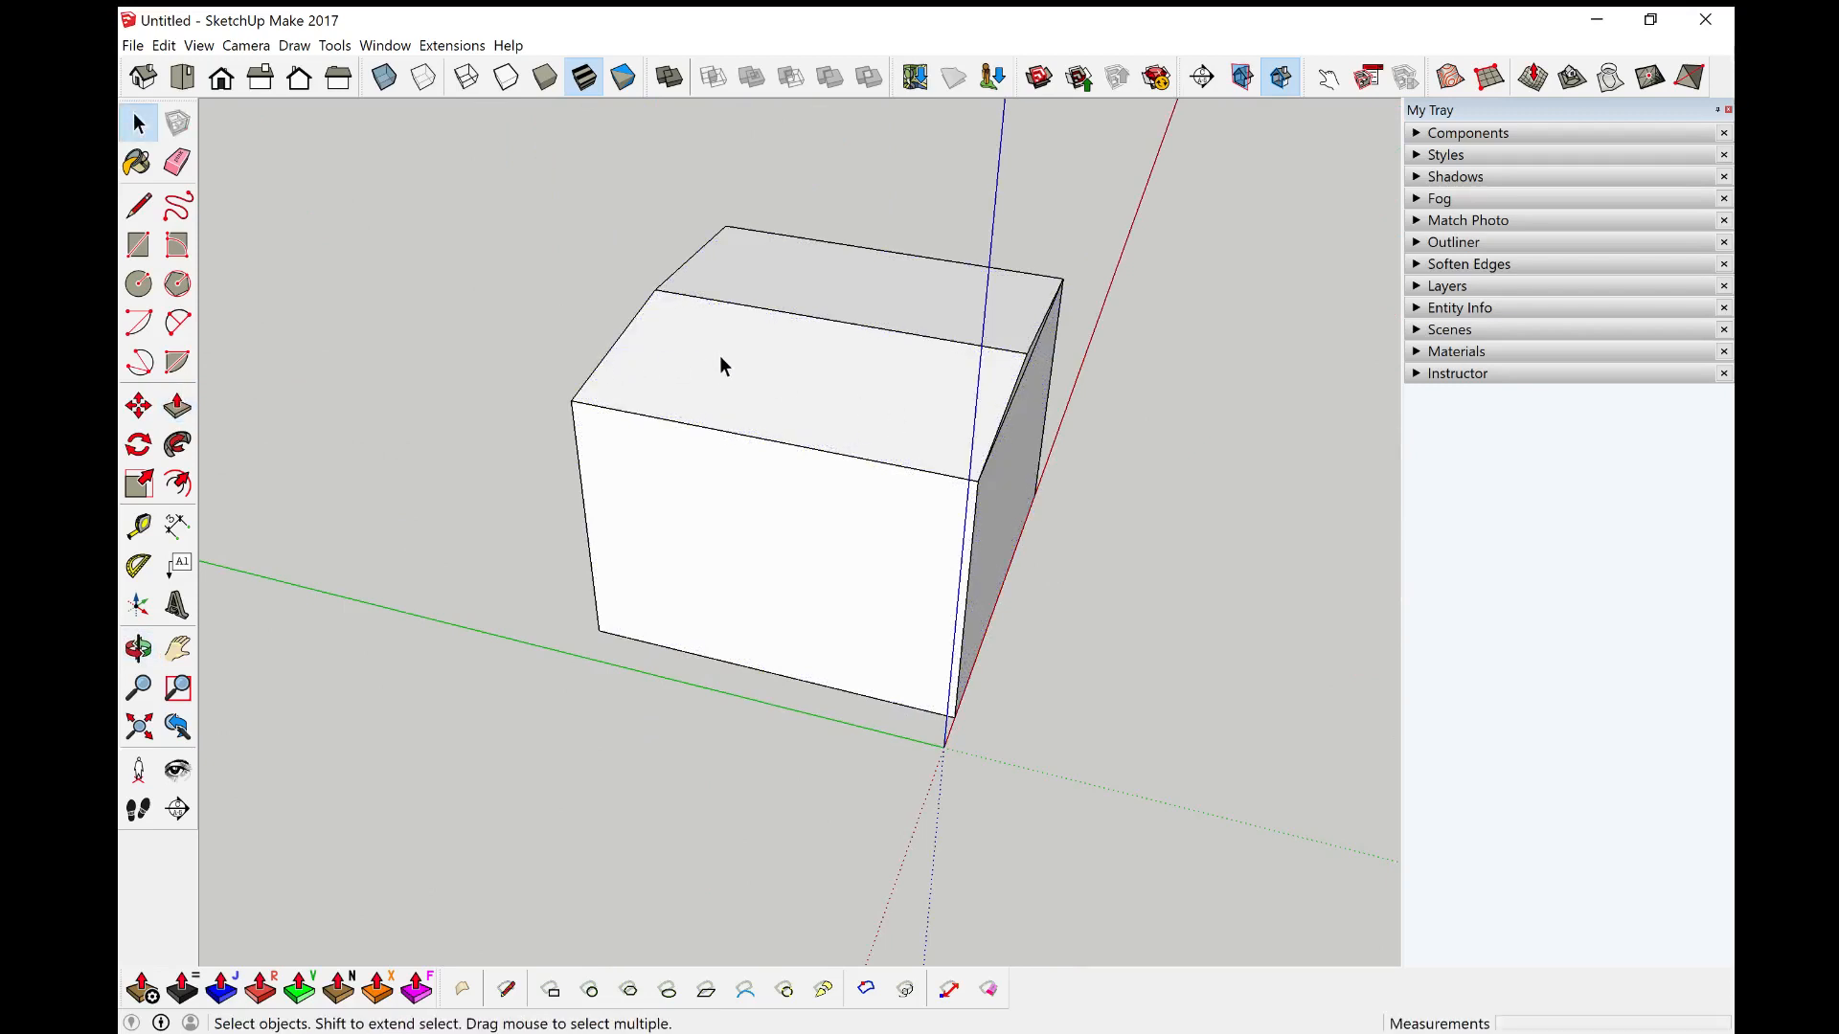
left_click(688, 368)
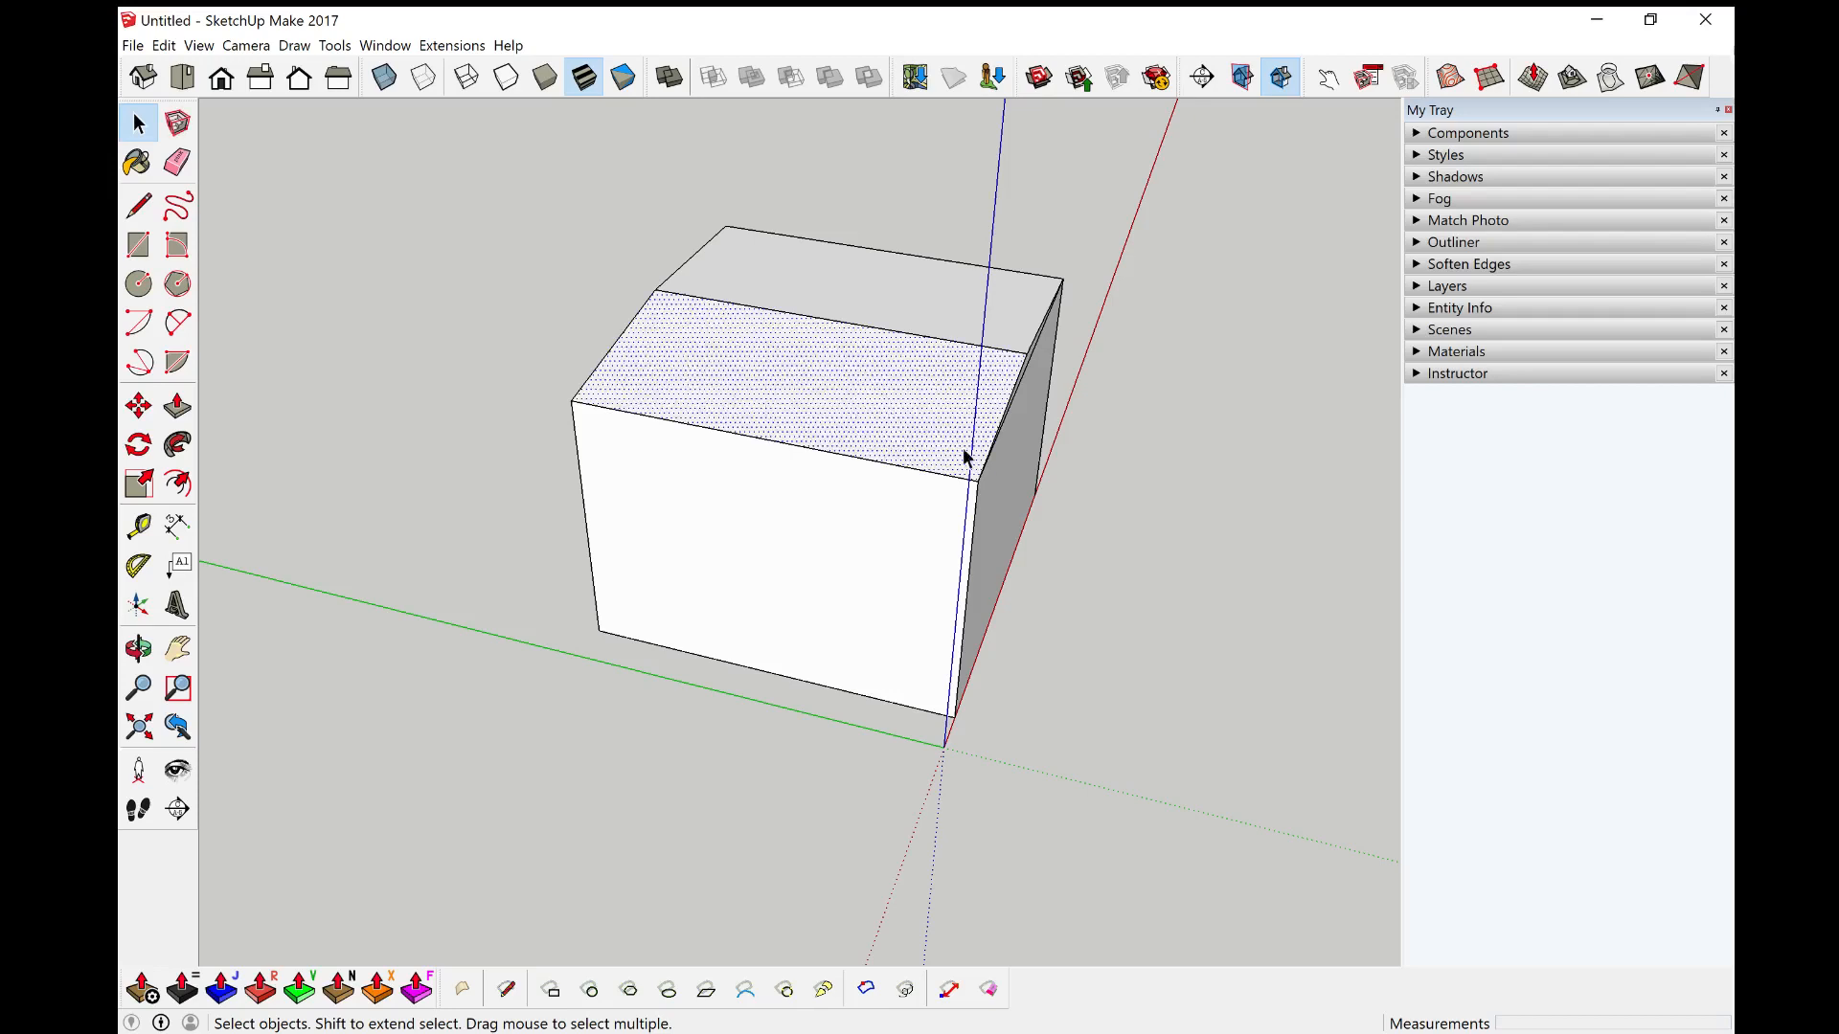
middle_click_drag(967, 458, 814, 489)
scroll(890, 422, "up", 5)
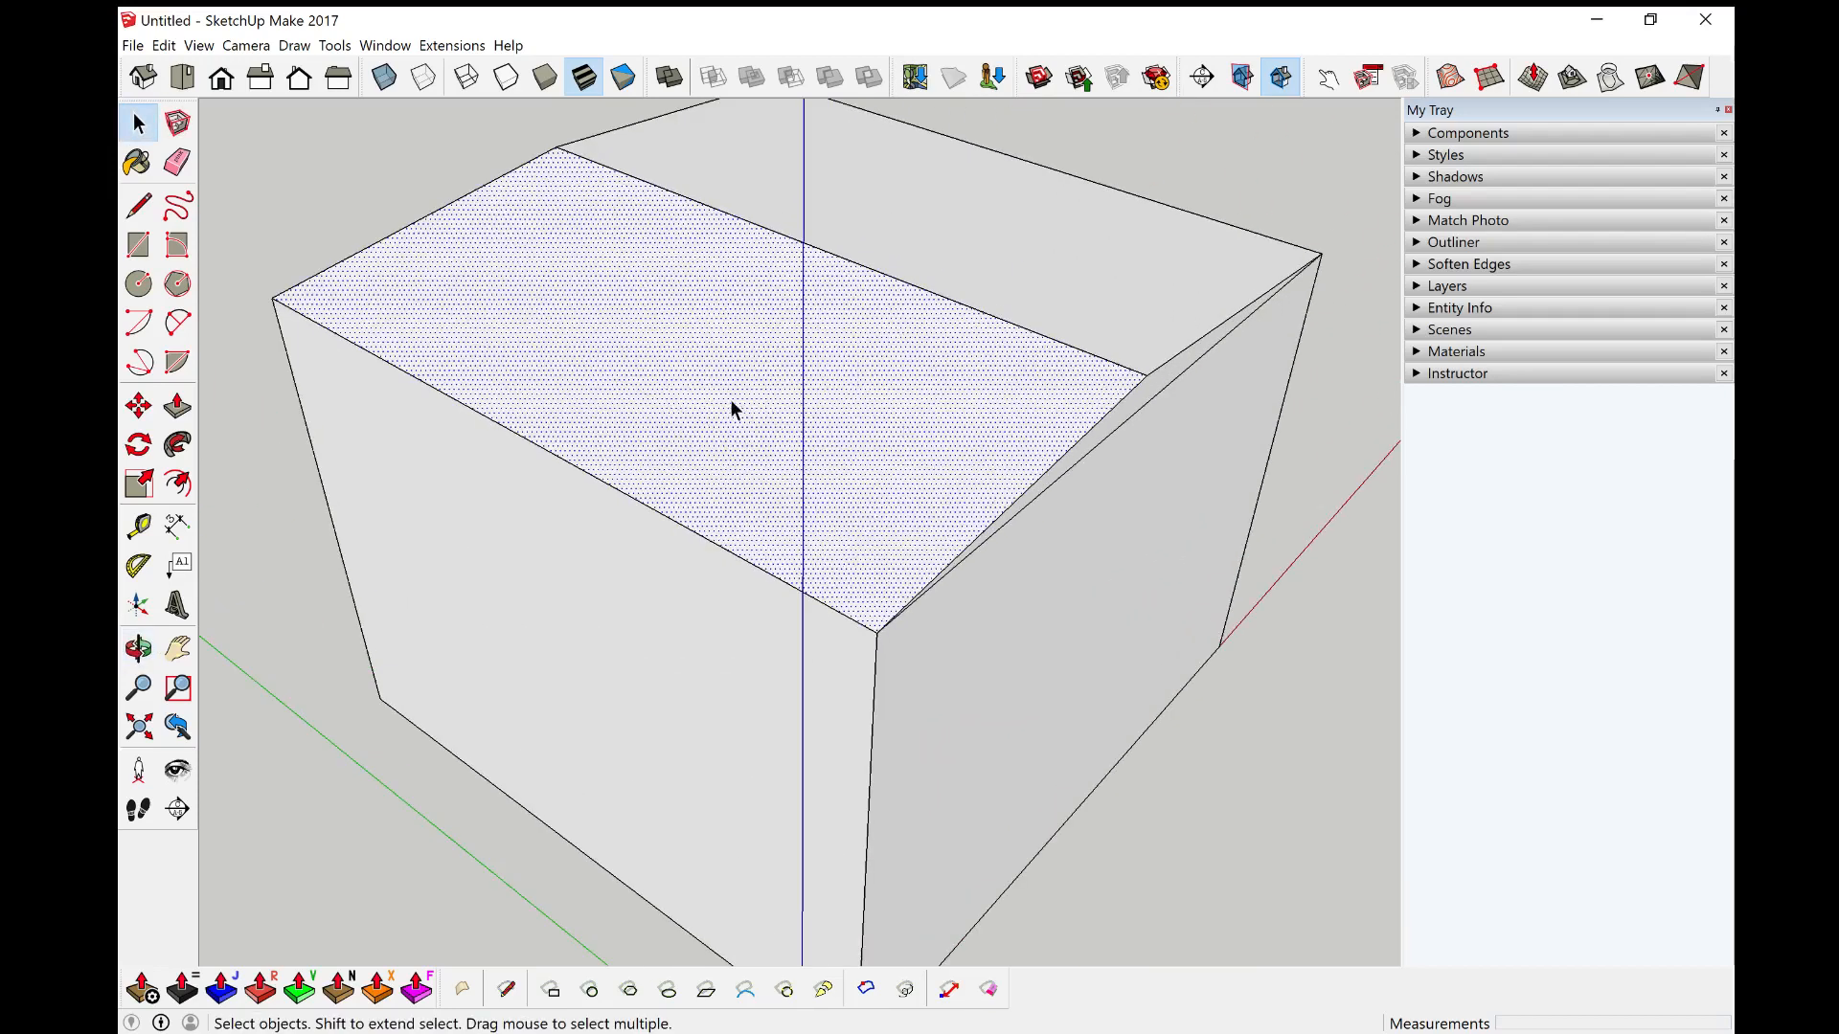
right_click(686, 350)
mouse_move(876, 443)
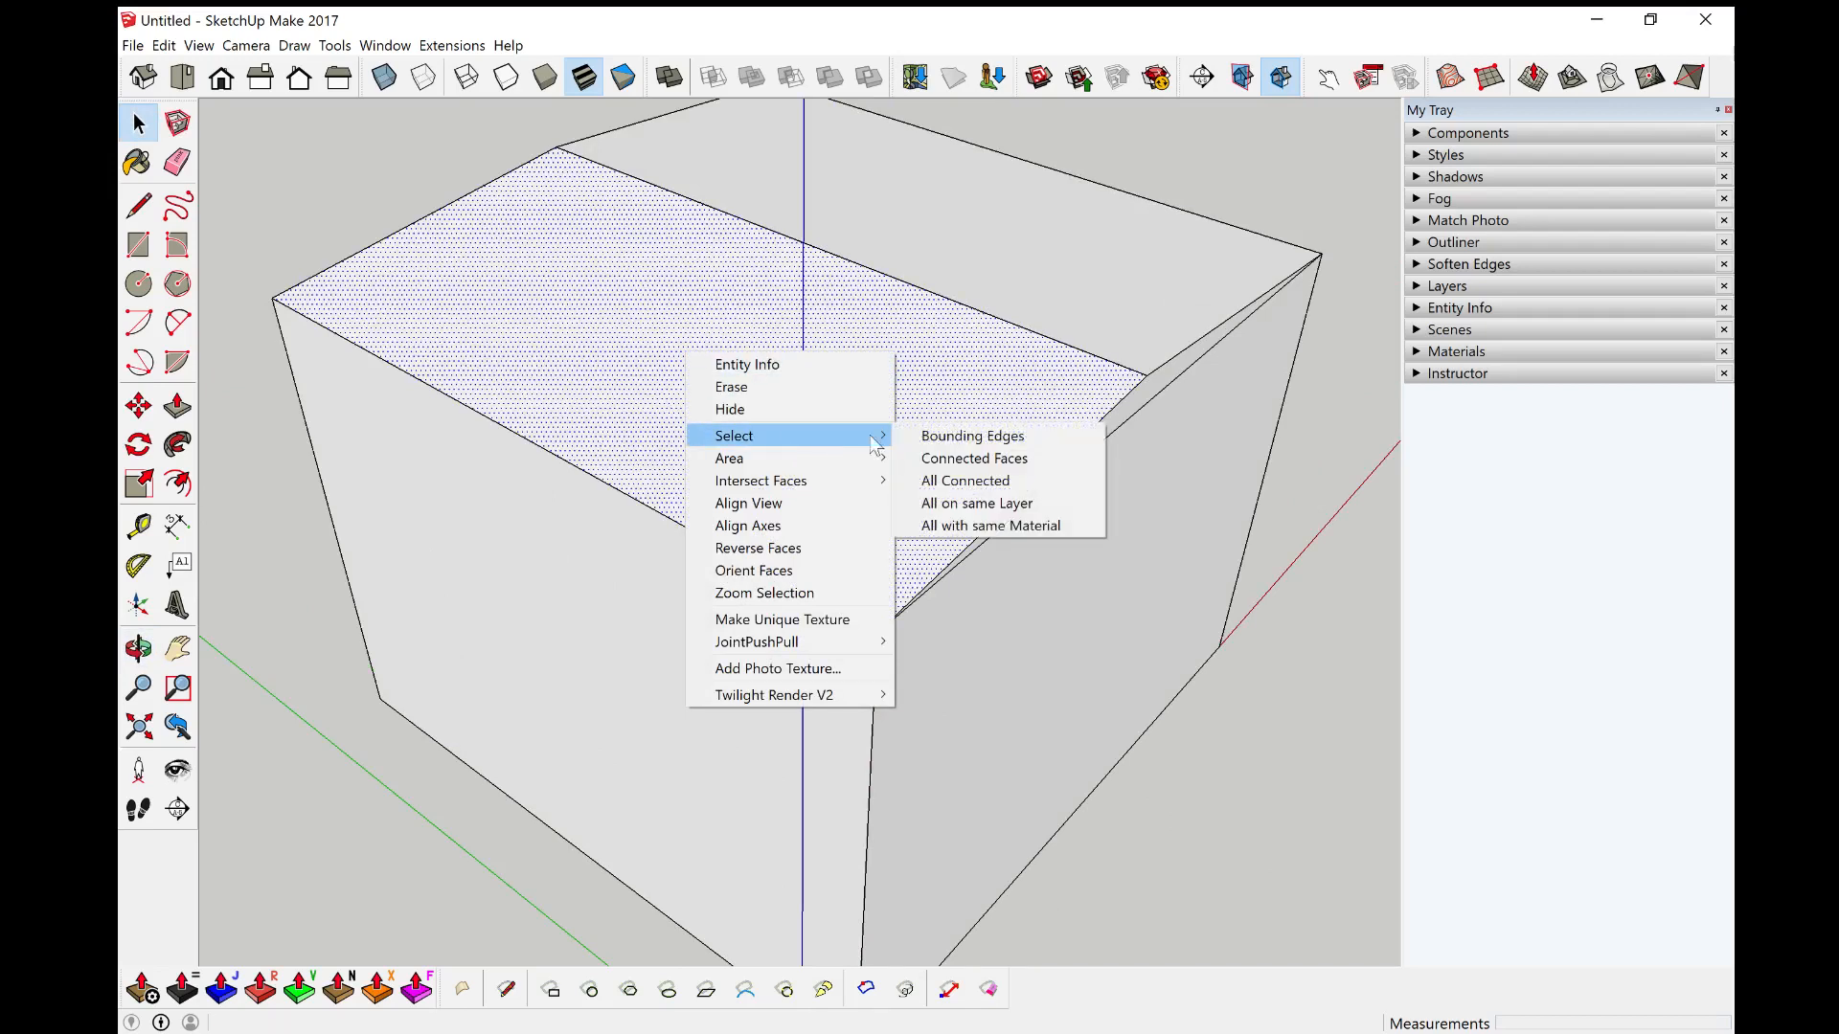
left_click(963, 437)
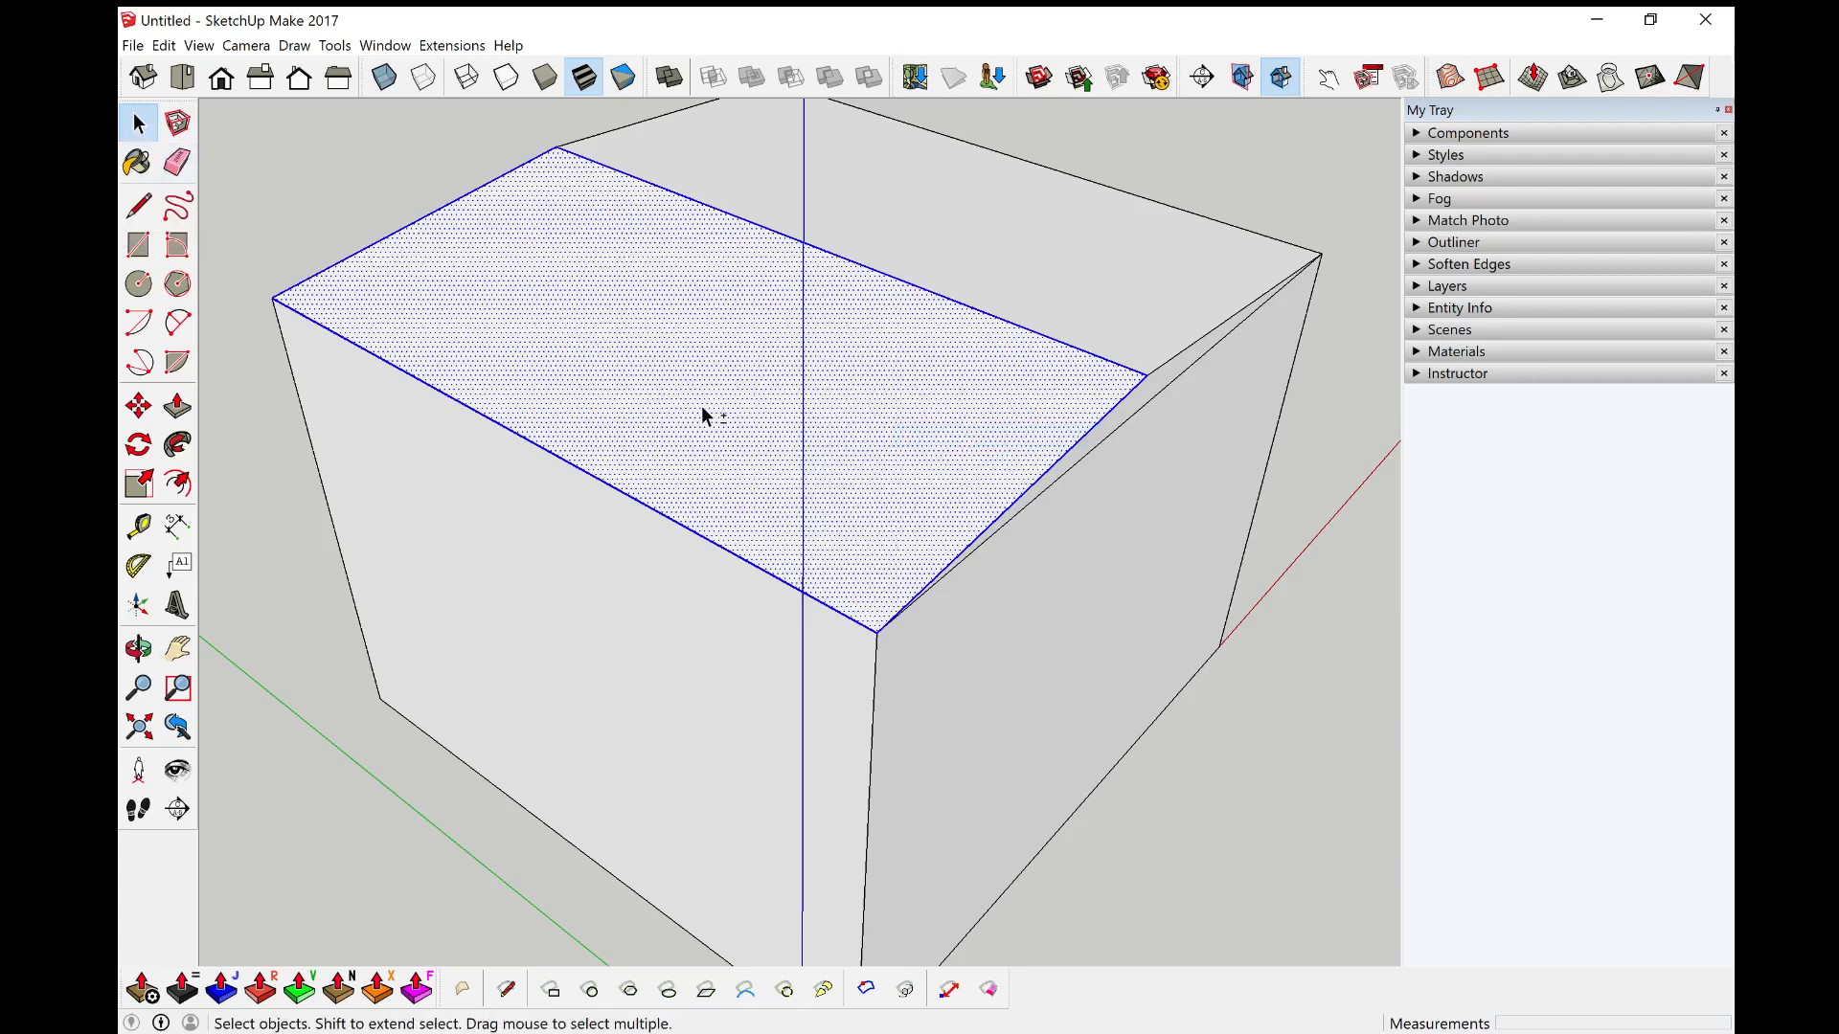
Step: Offset the roof slope's selected bounding edges inward by 1000 mm
left_click(757, 369, "shift")
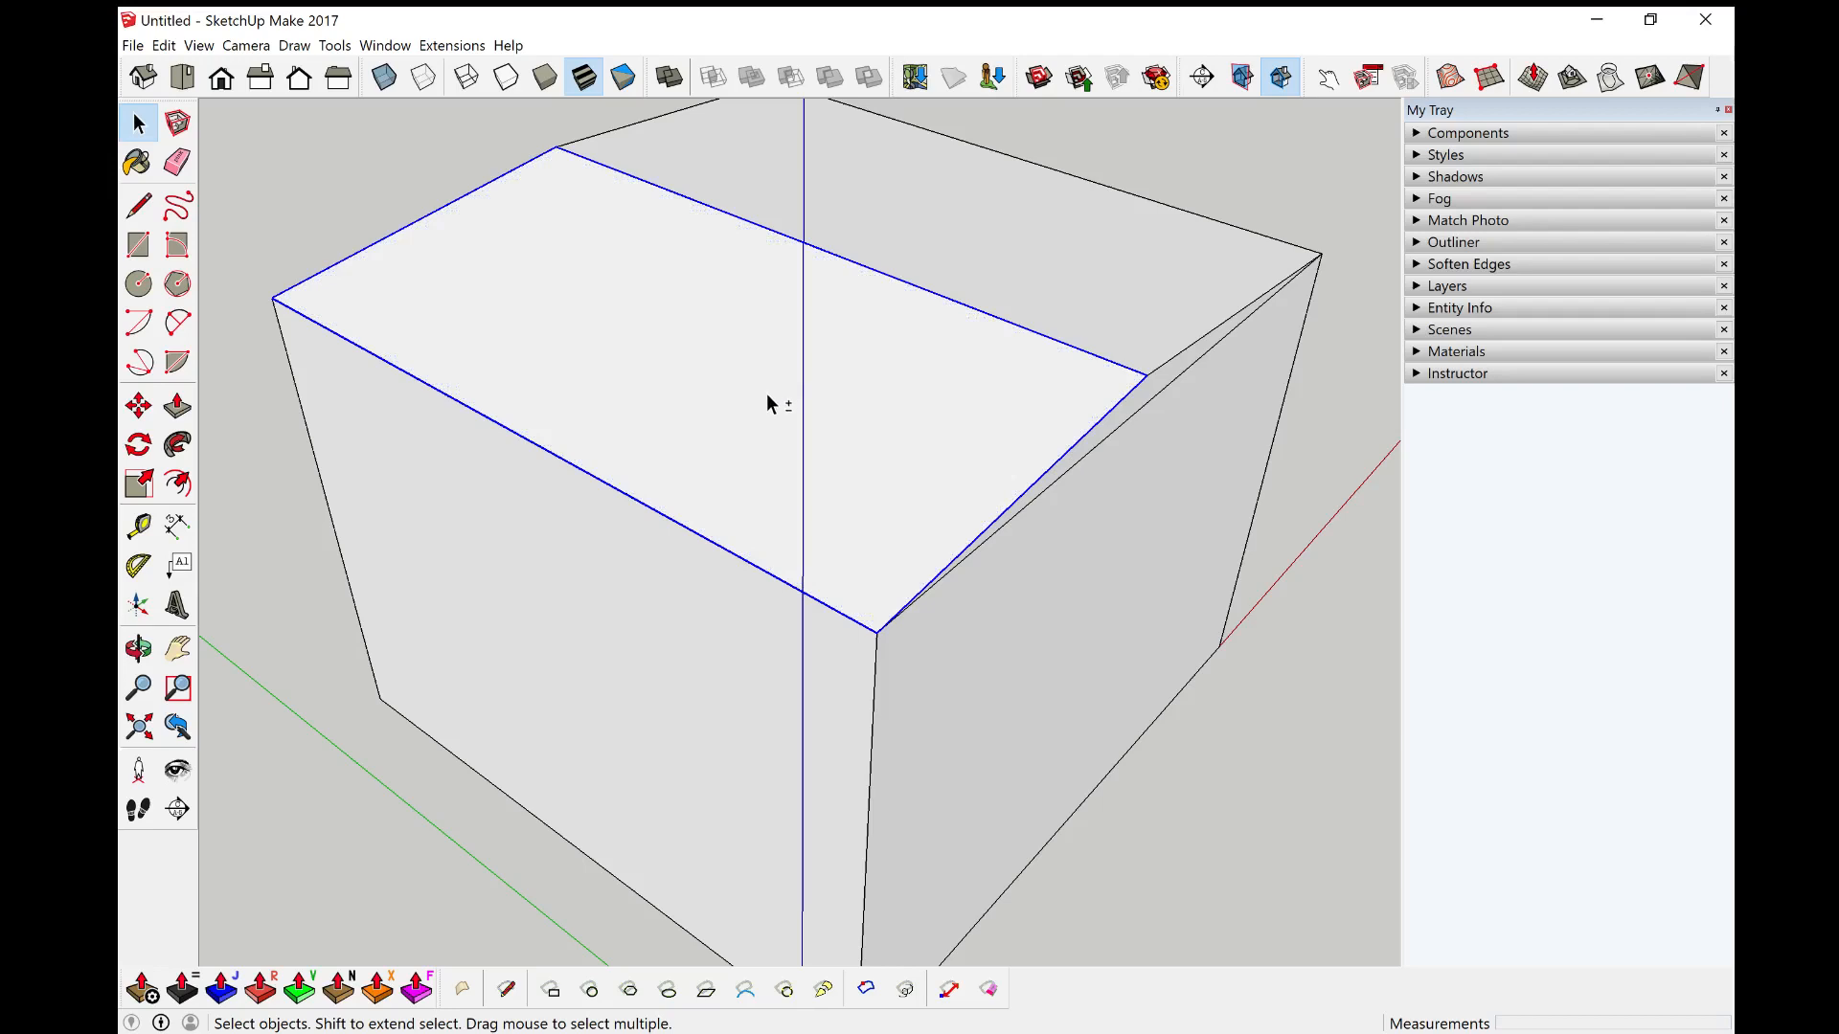
left_click(767, 395, "shift")
left_click(767, 396, "shift")
left_click(767, 395, "shift")
left_click(767, 396, "shift")
left_click(767, 396, "shift")
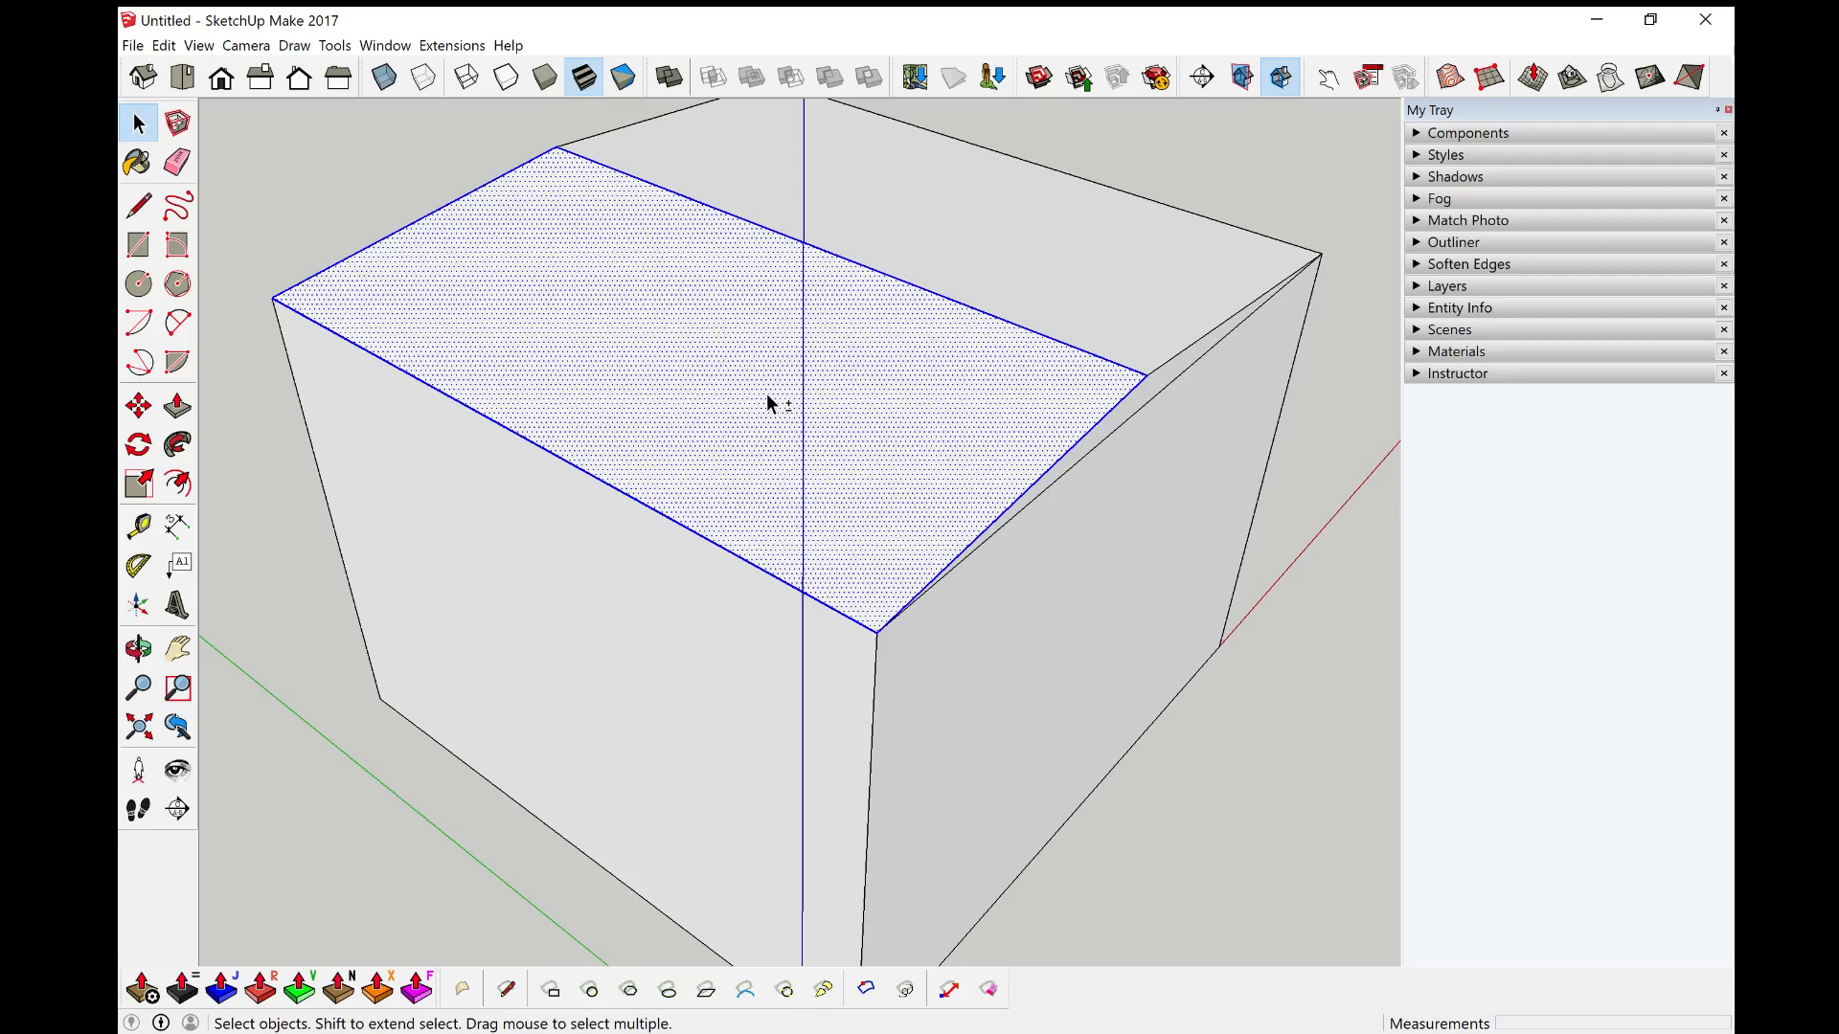
left_click(767, 396, "shift")
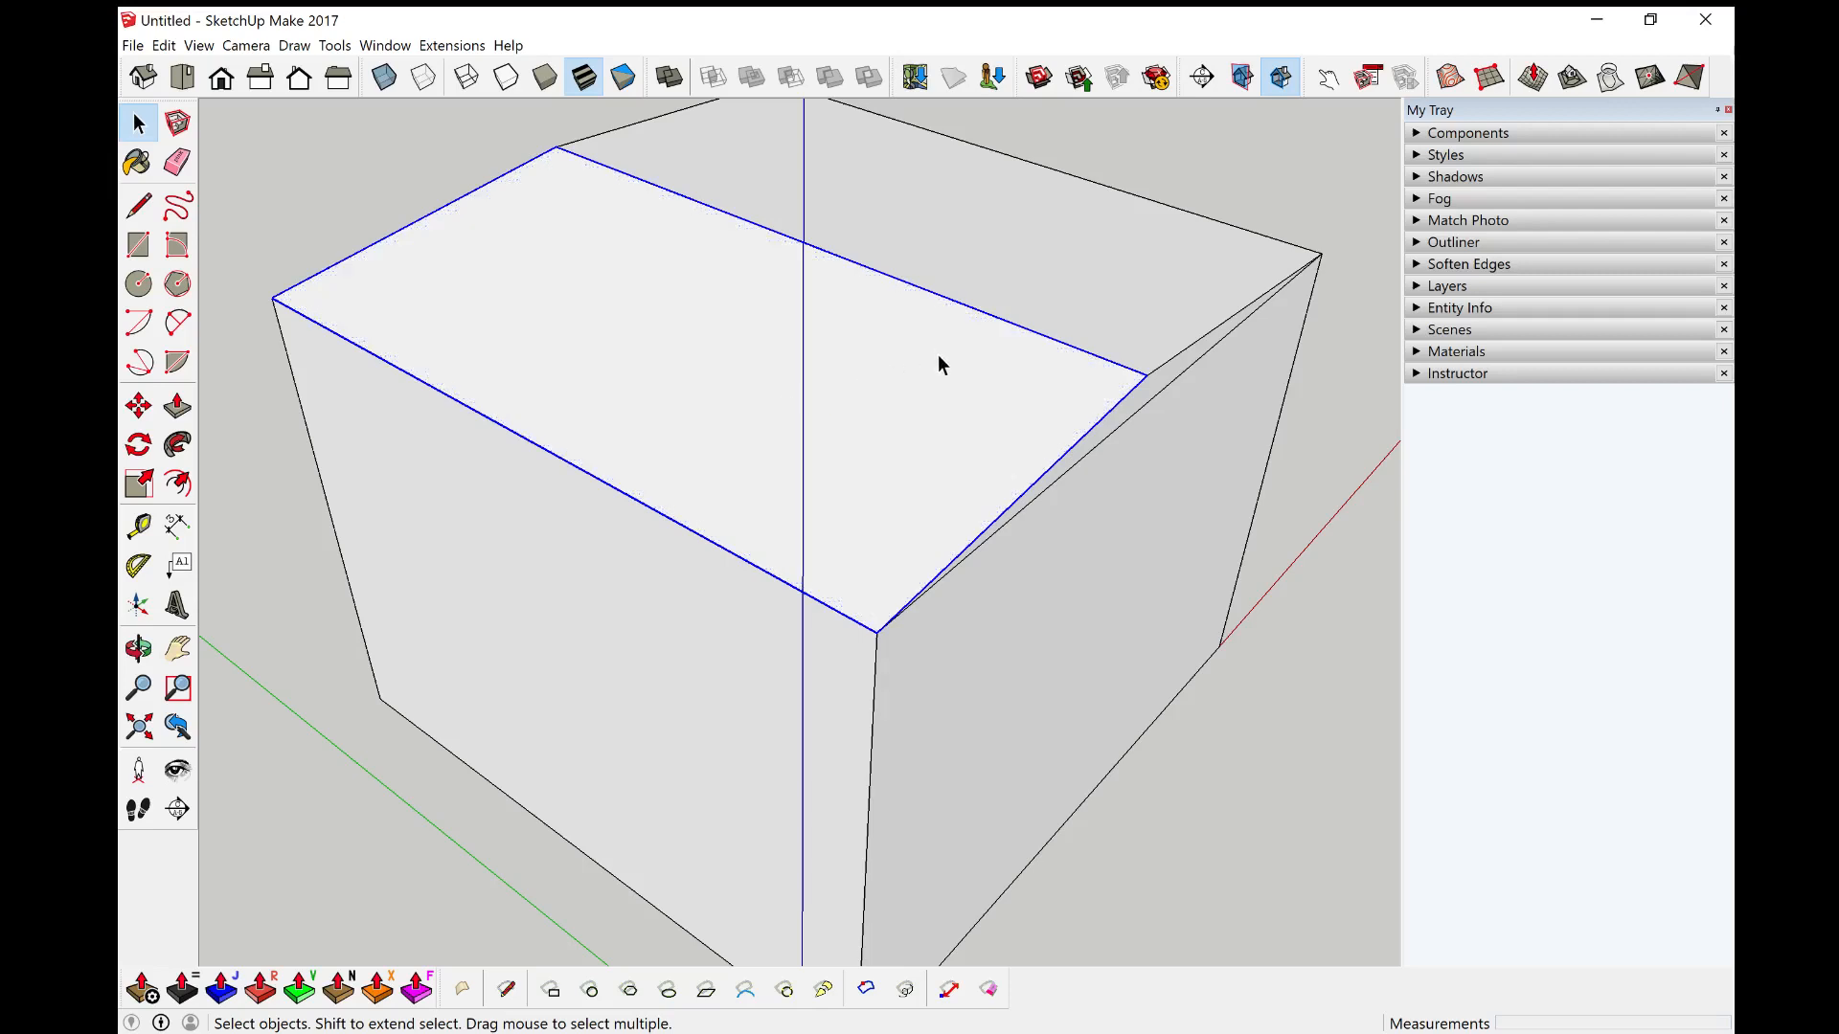
left_click(996, 317, "shift")
middle_click_drag(727, 450, 1199, 432)
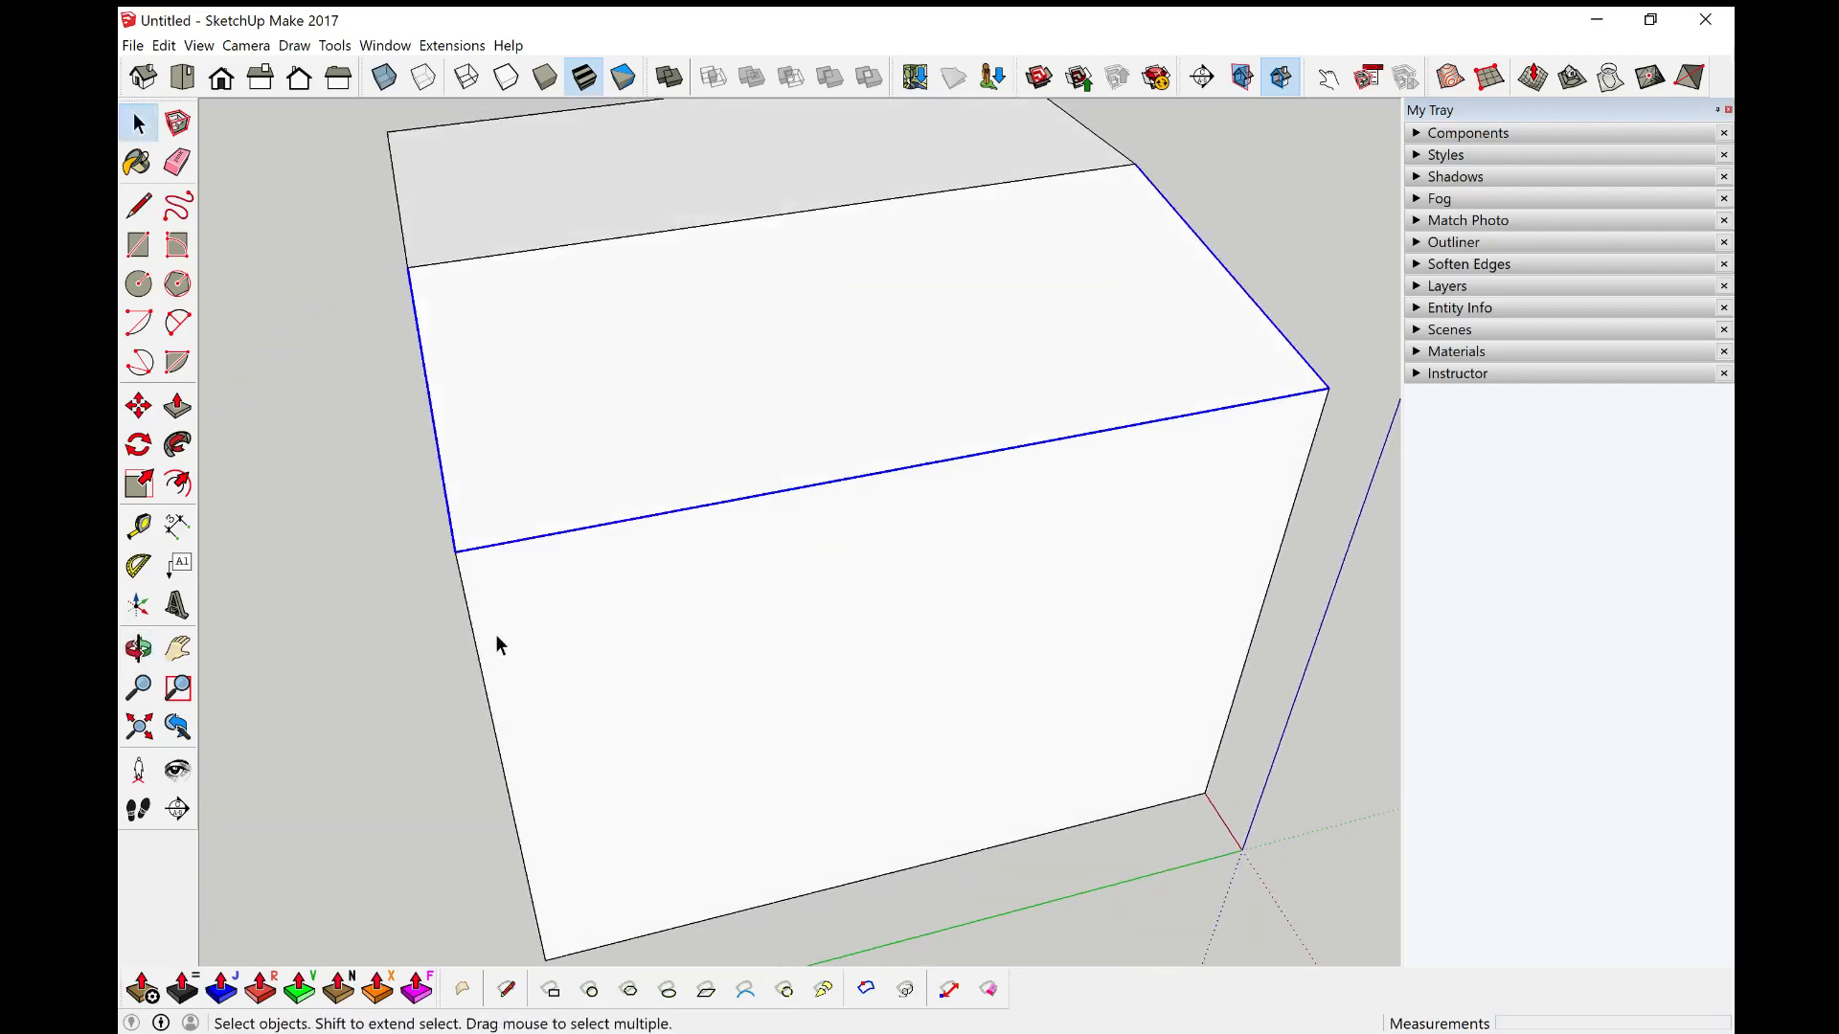
middle_click_drag(496, 637, 1030, 526)
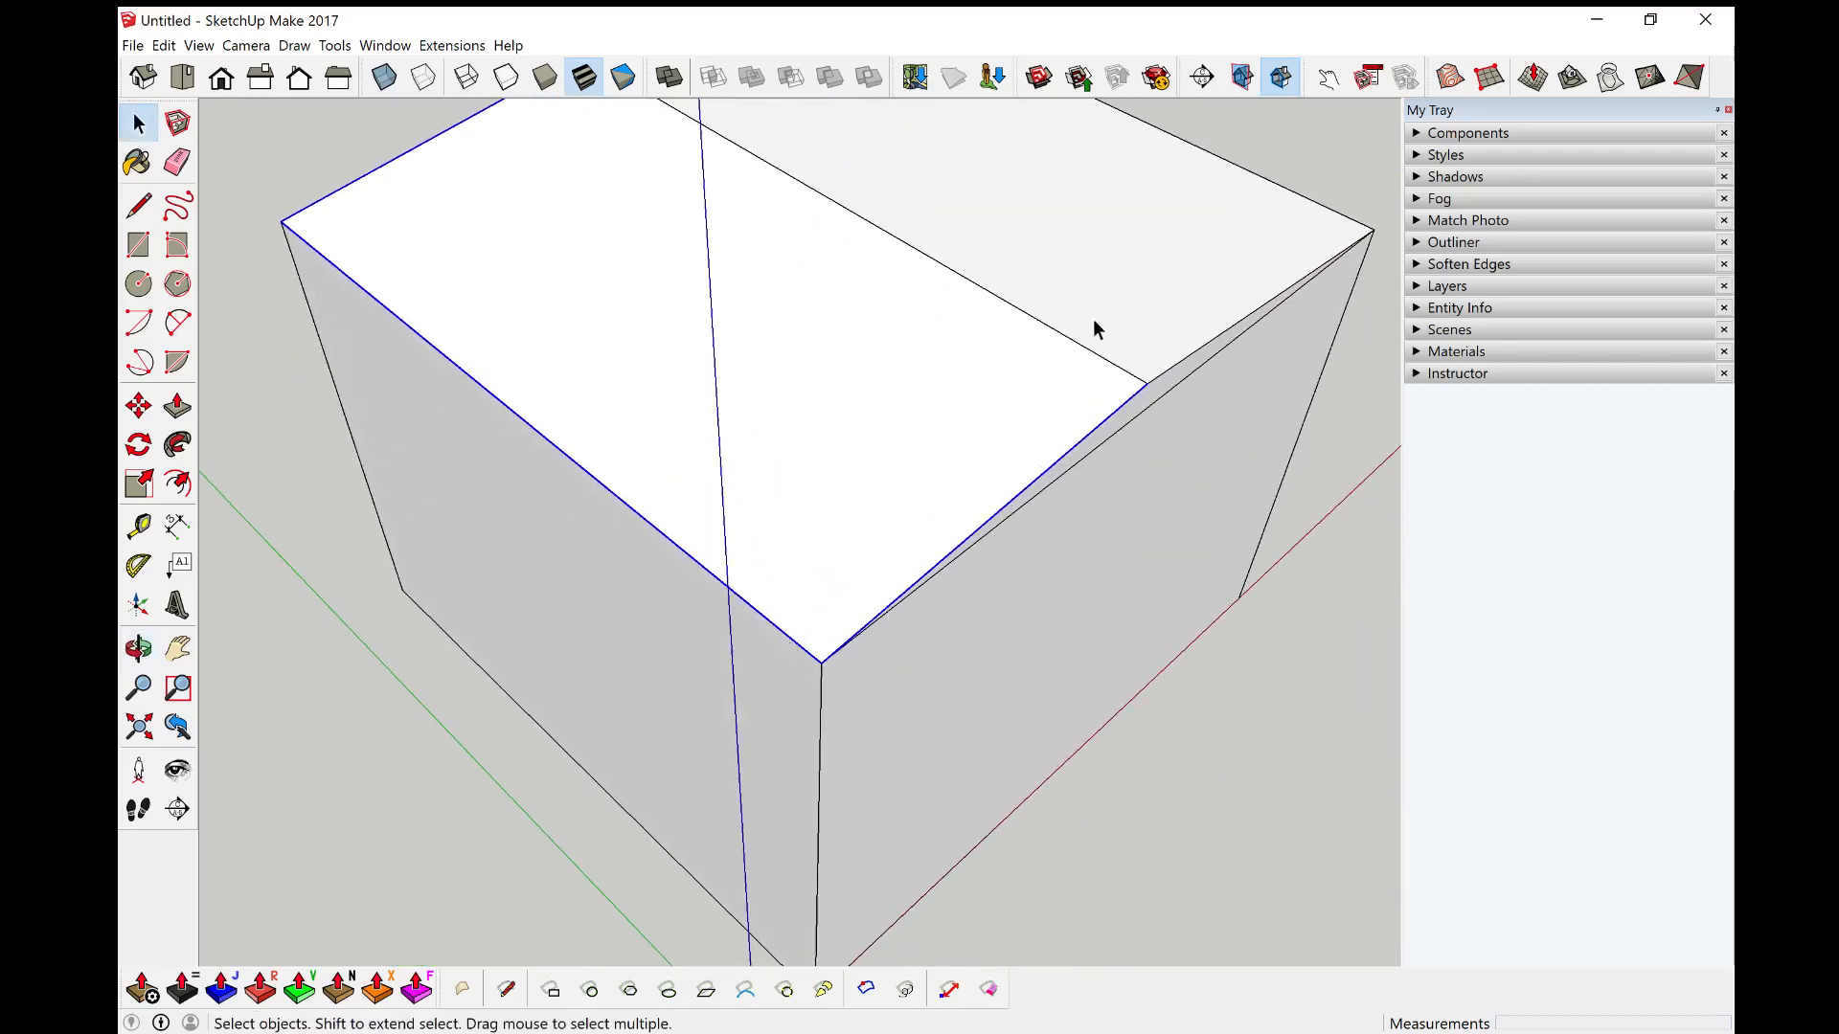
middle_click_drag(431, 316, 634, 544)
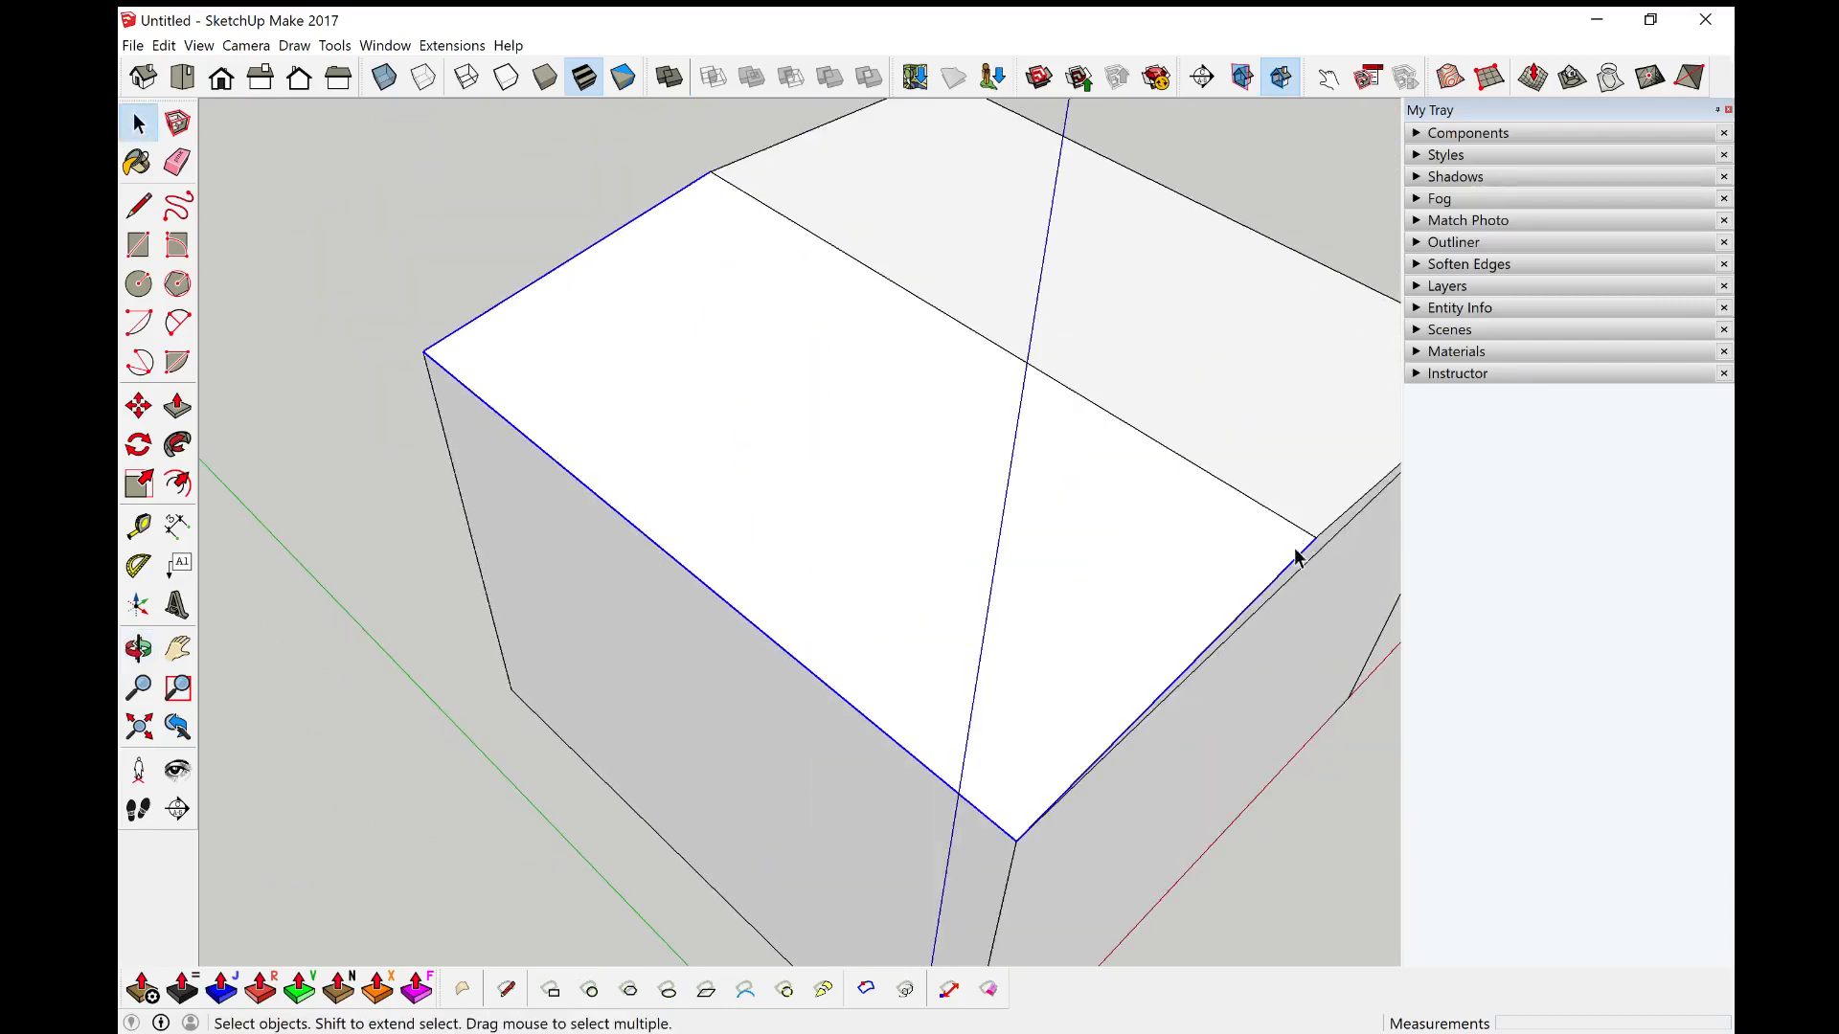
middle_click_drag(853, 622, 870, 459)
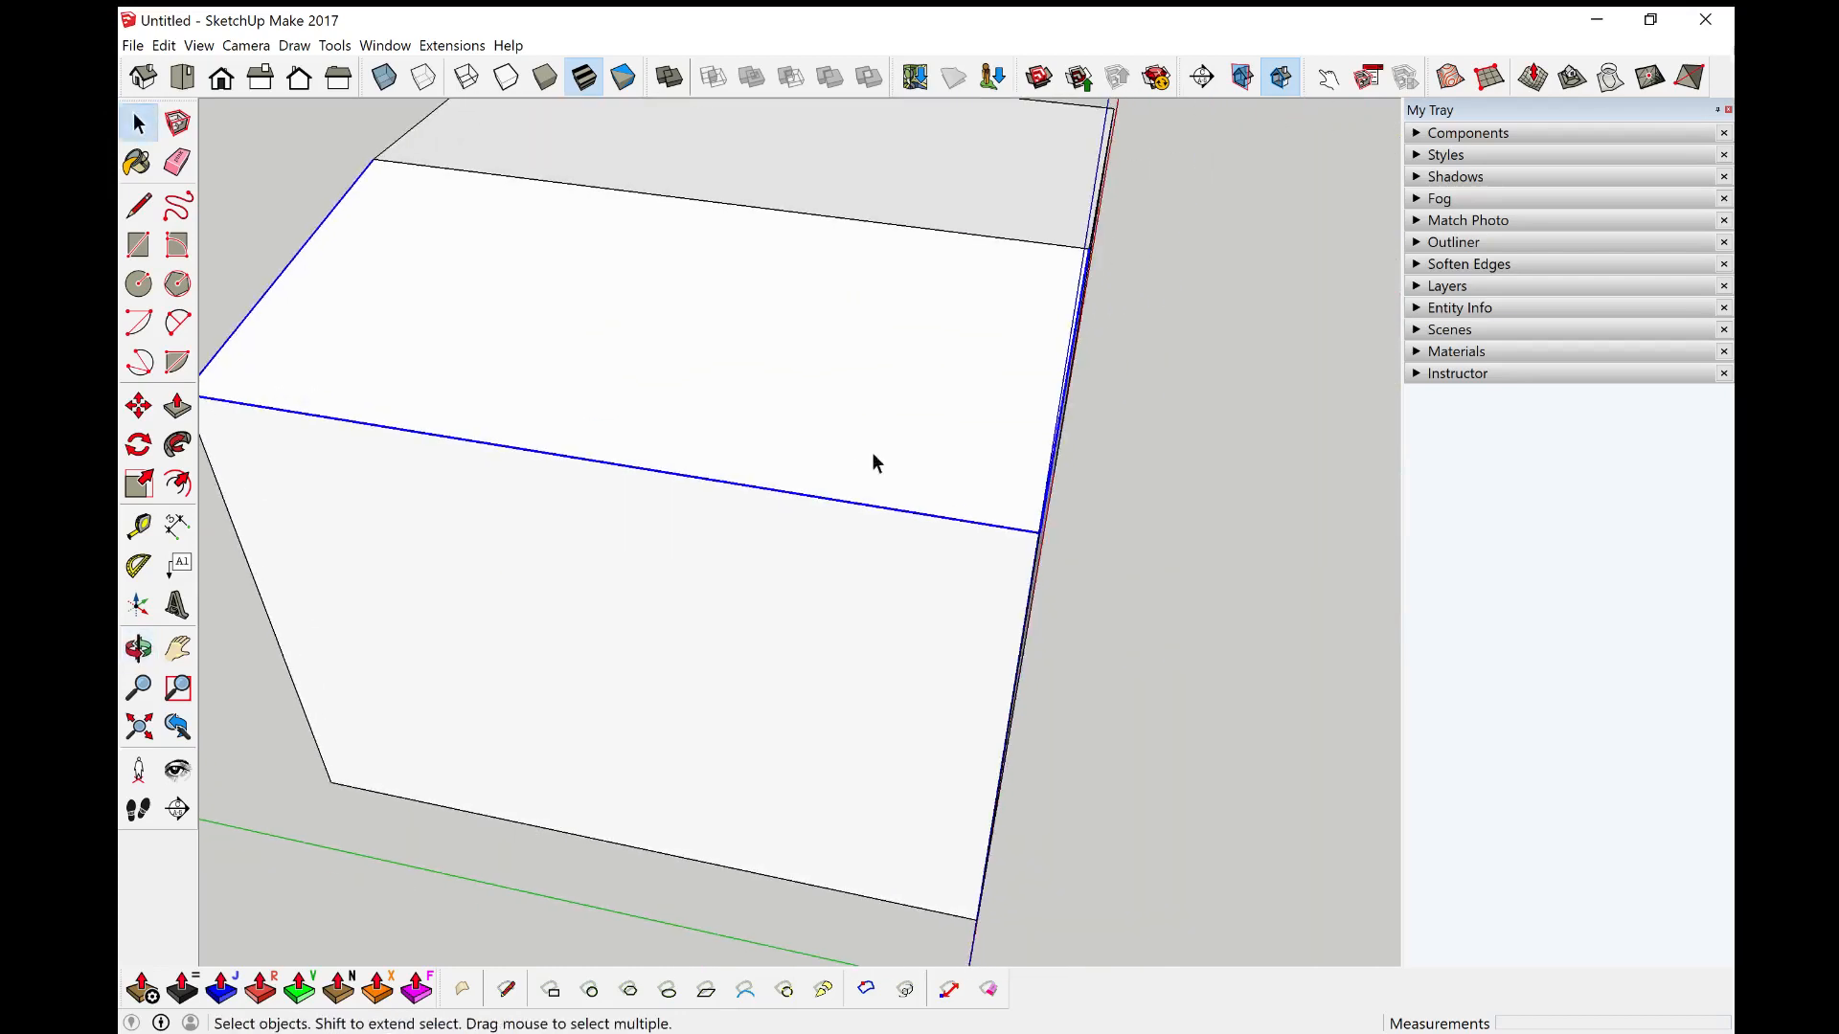
left_click(180, 487)
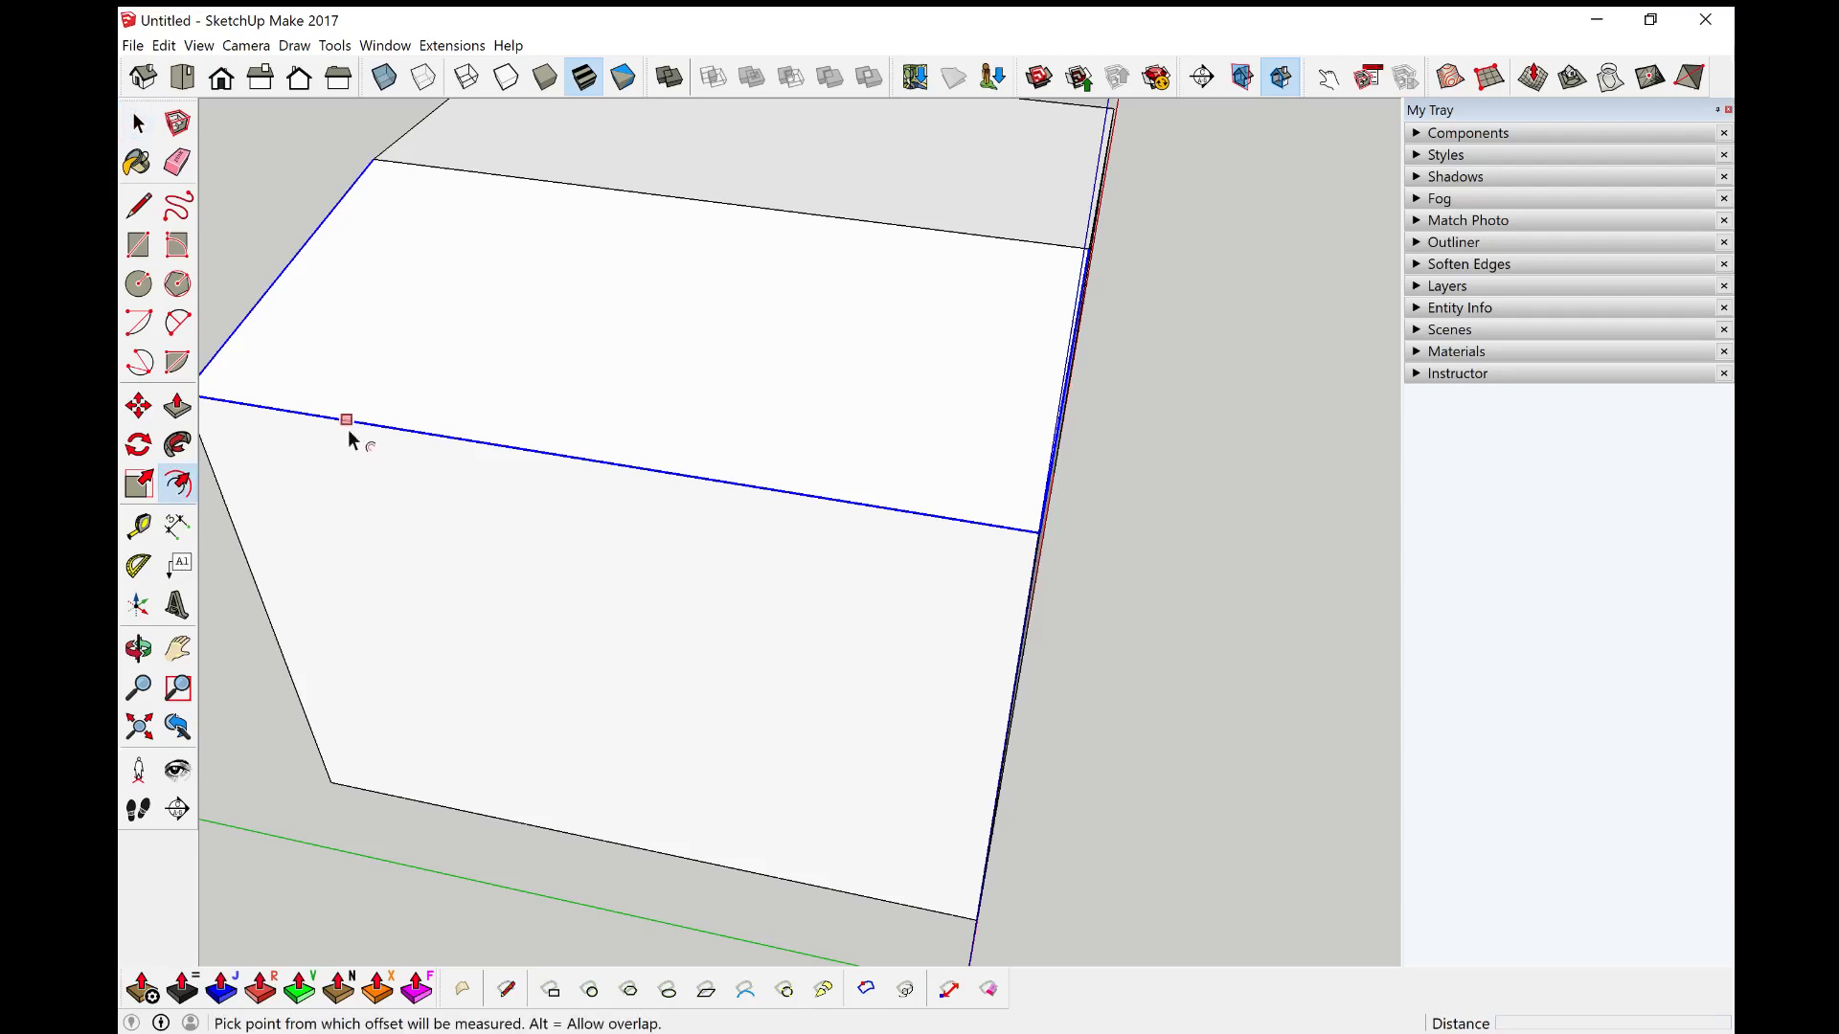
left_click(297, 276)
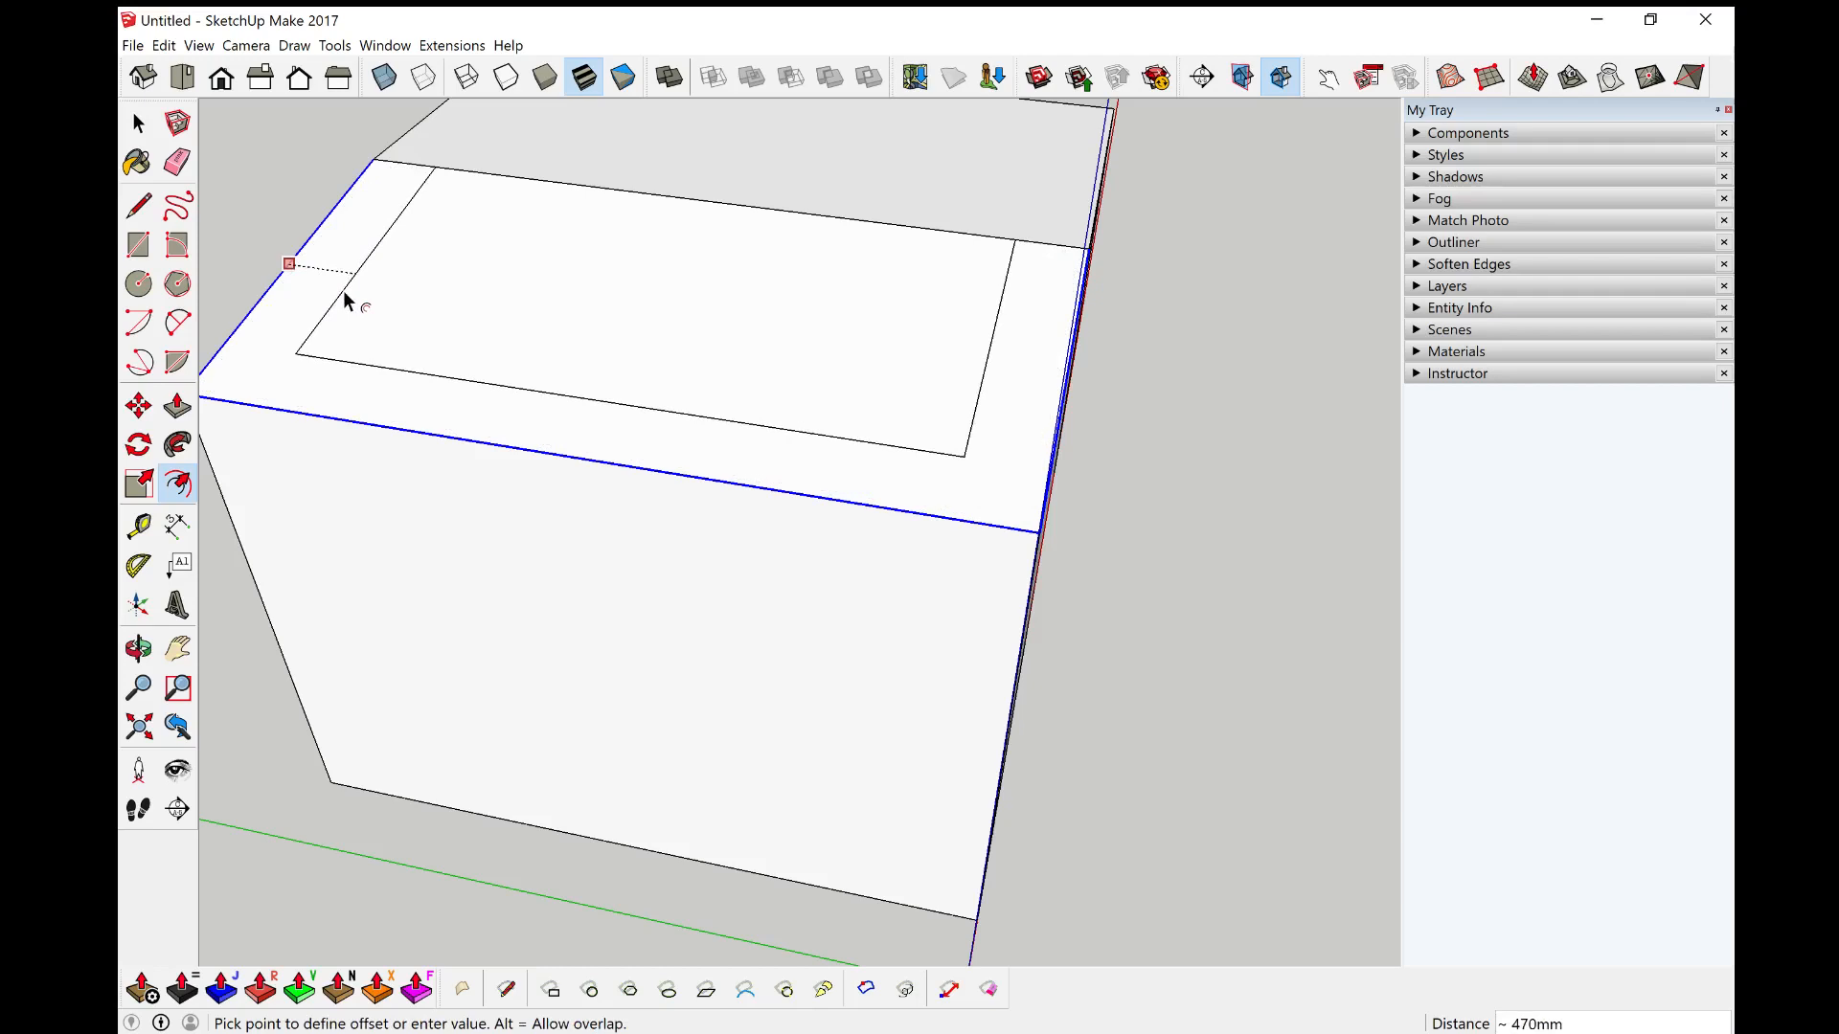
type("1000")
key("Return")
key("space")
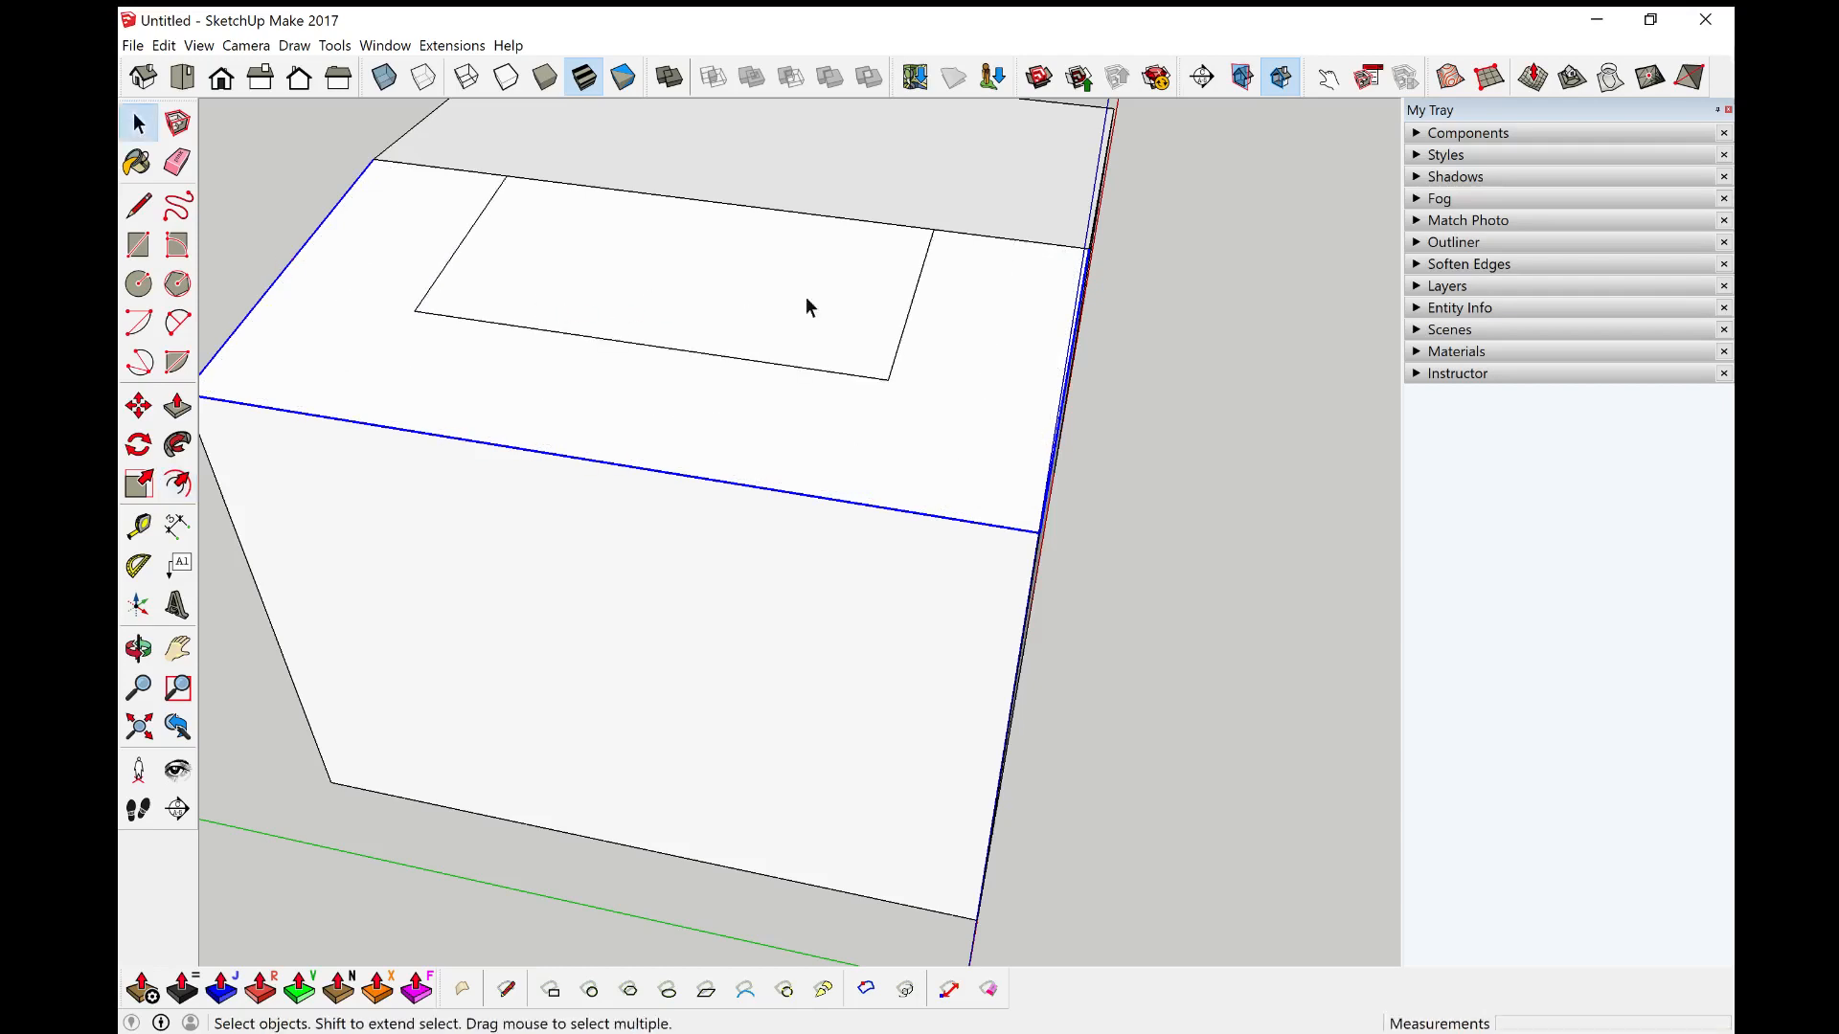
Step: Select the bounding edges of the other roof slope face
middle_click_drag(806, 299, 1152, 452)
scroll(903, 427, "down", 5)
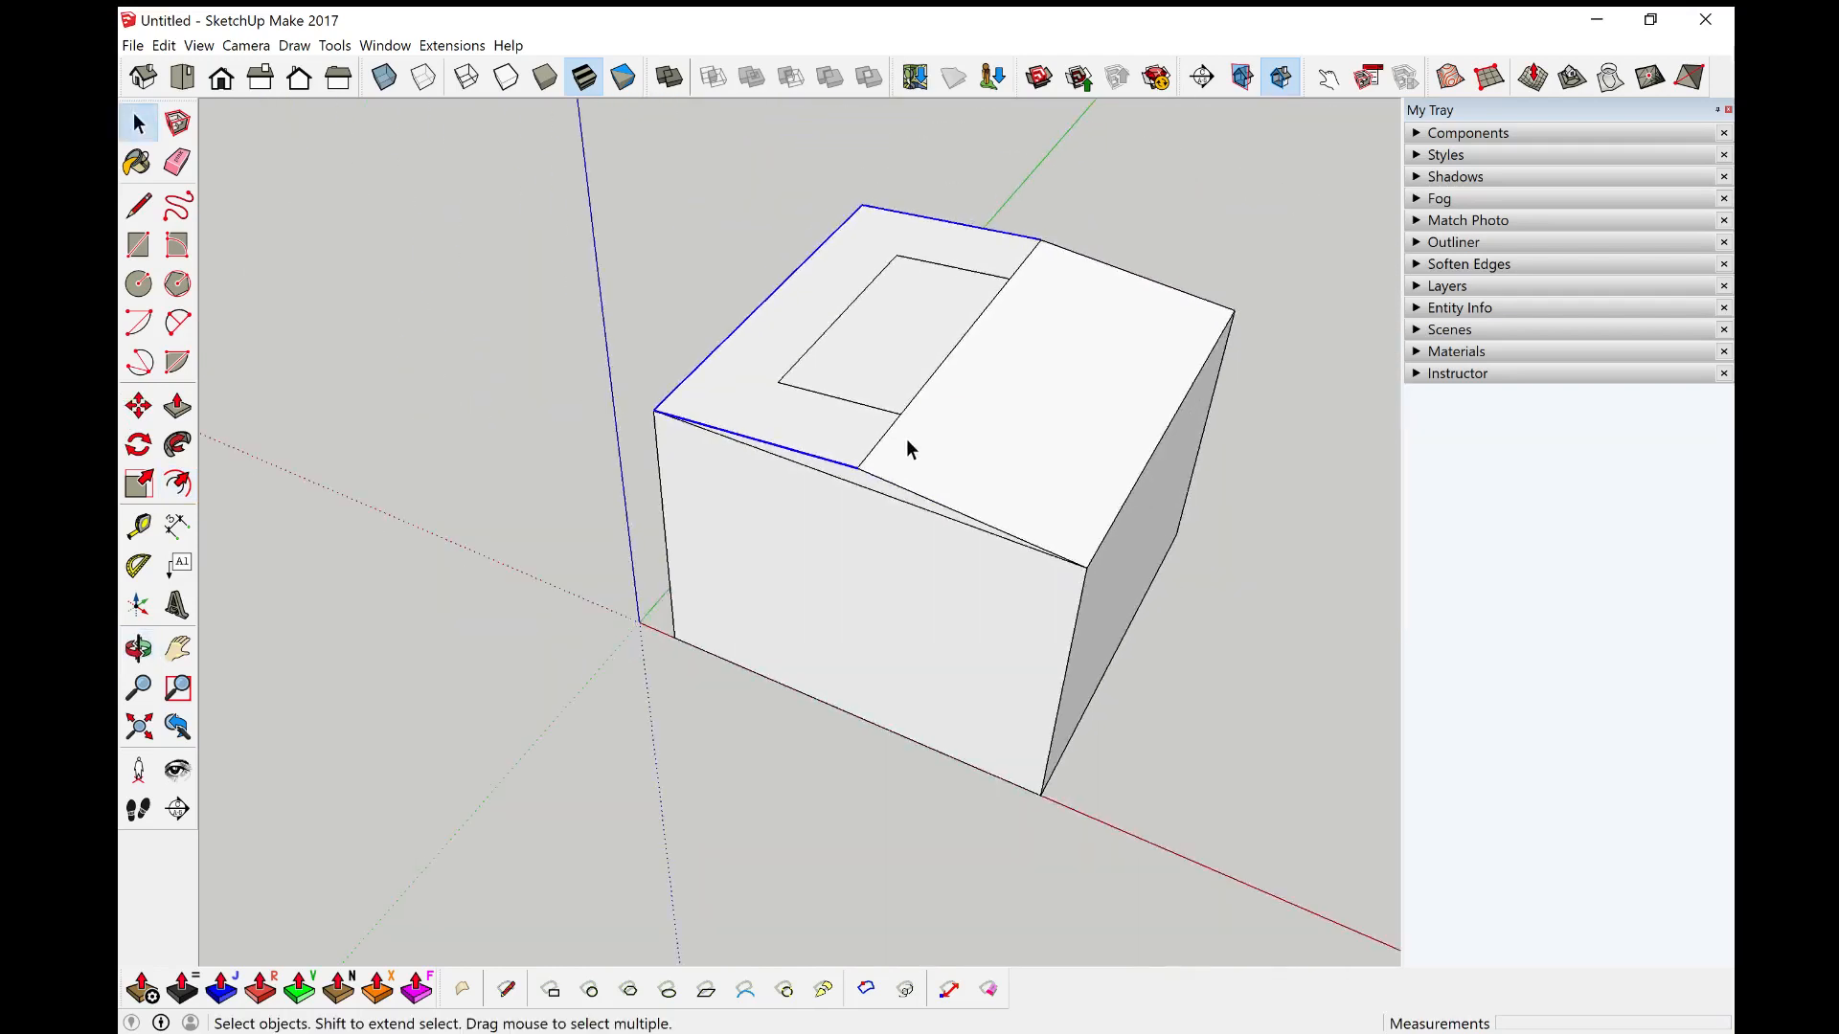
left_click(905, 479)
left_click(970, 517)
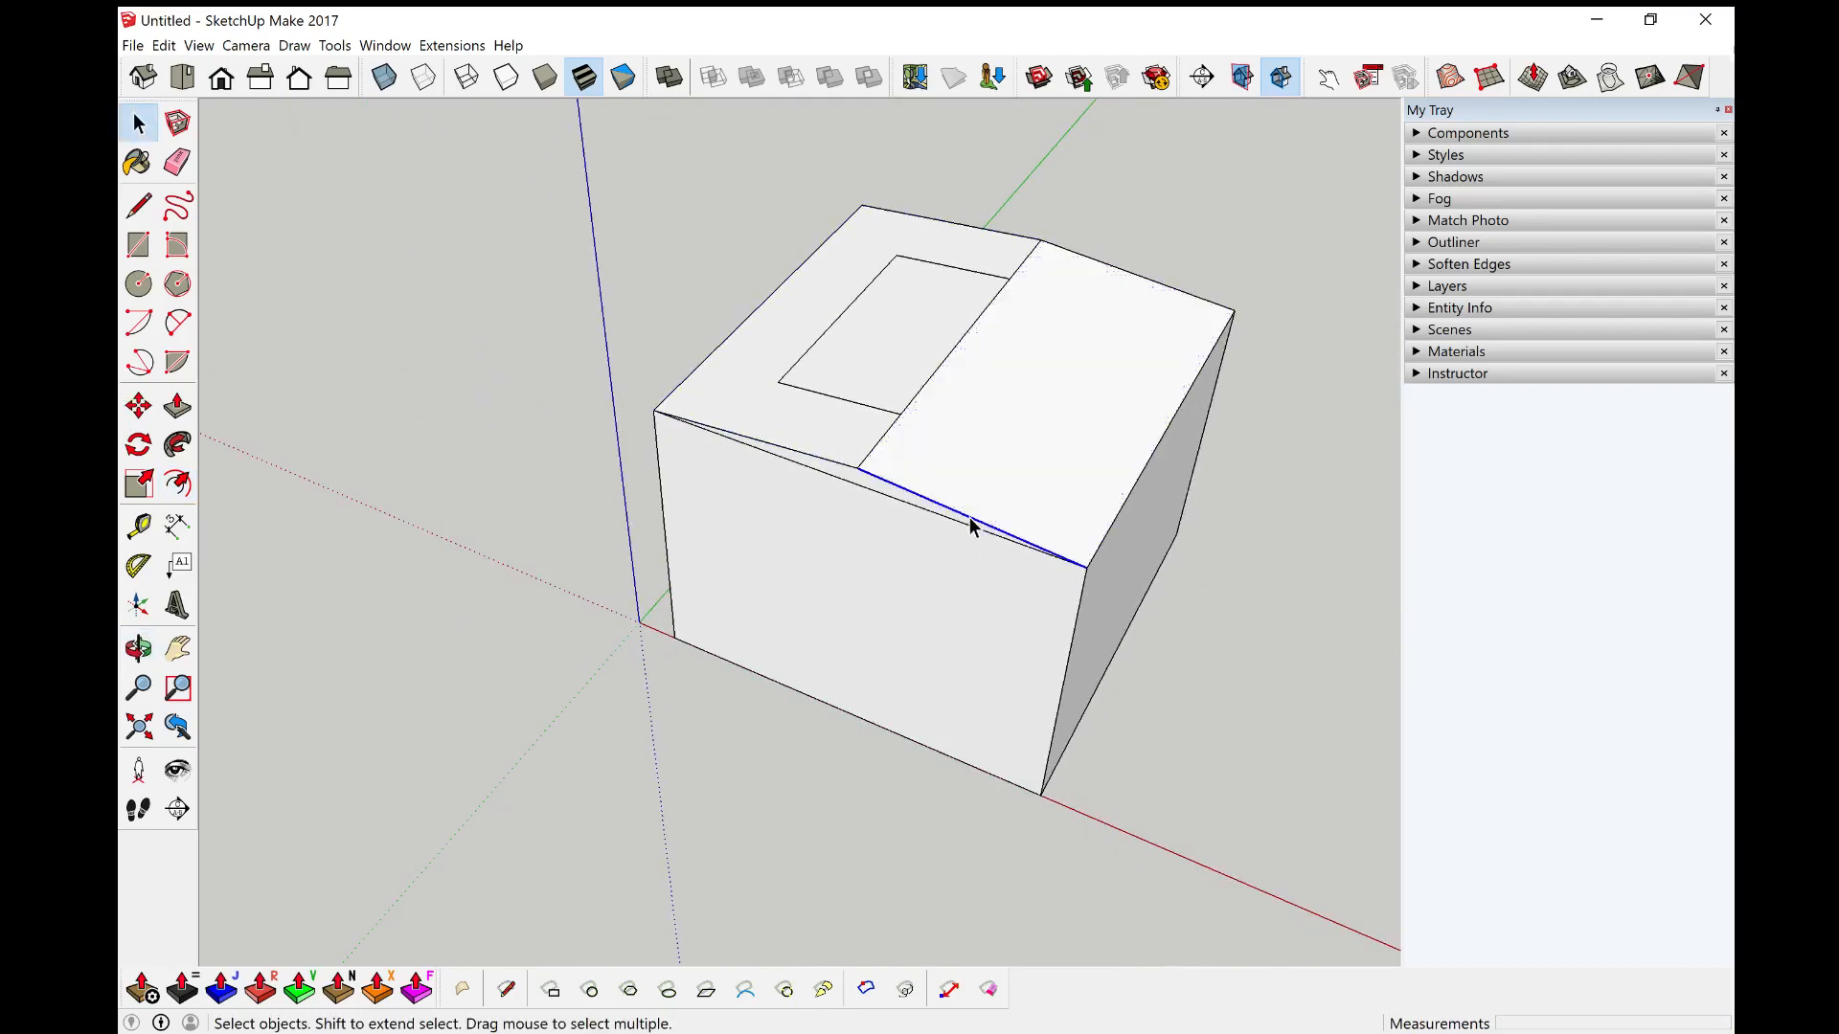
middle_click_drag(969, 517, 1123, 567)
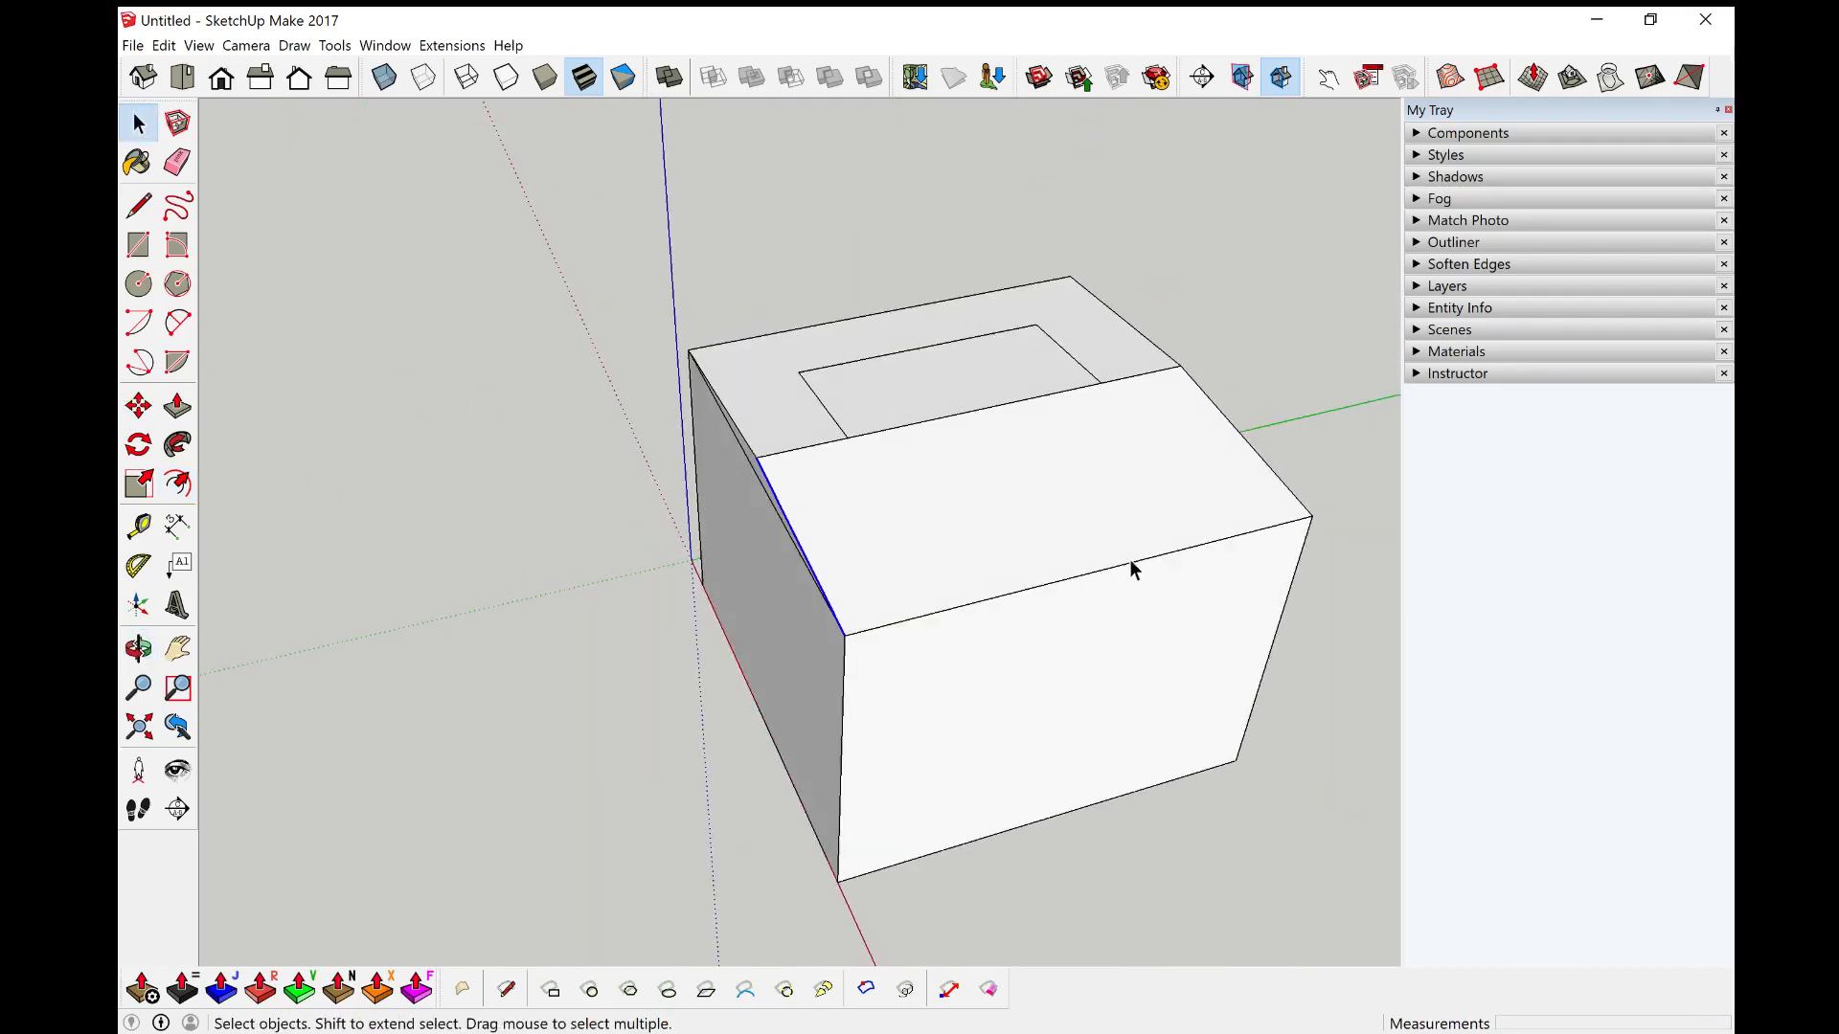
left_click(1128, 572)
middle_click_drag(1302, 557, 949, 681)
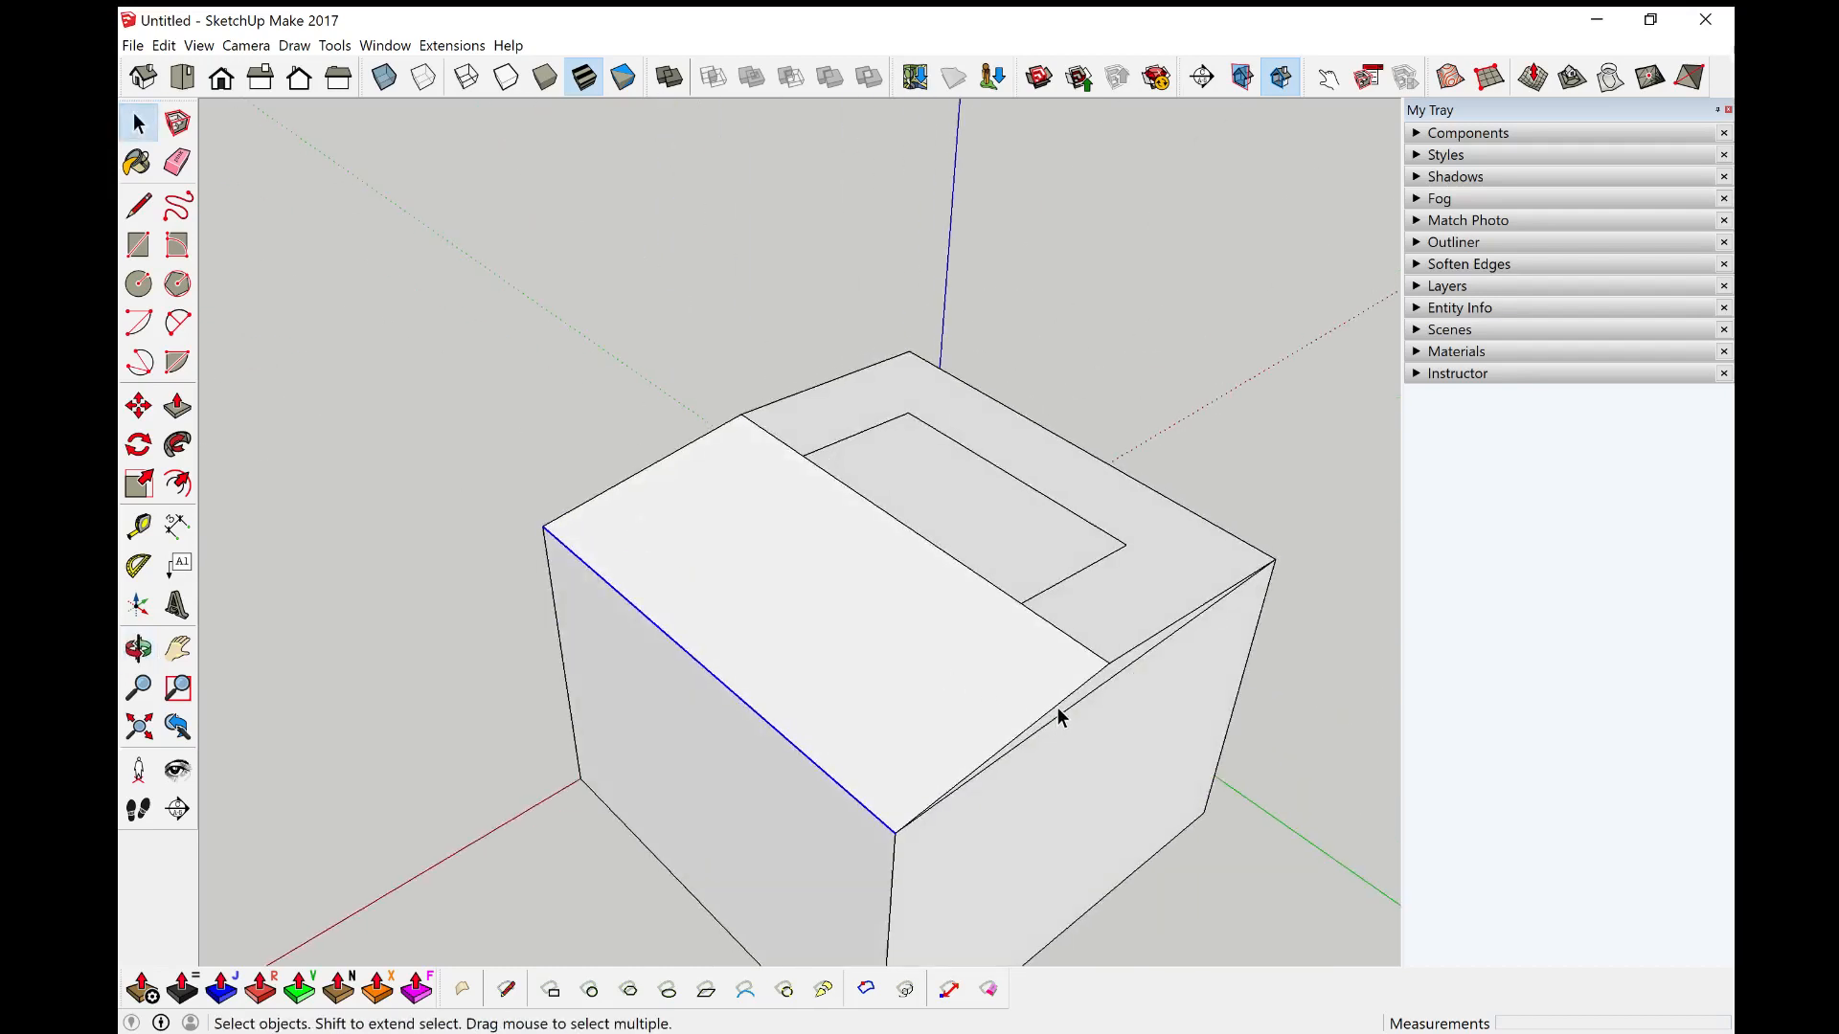
left_click(1055, 703)
left_click(1055, 706)
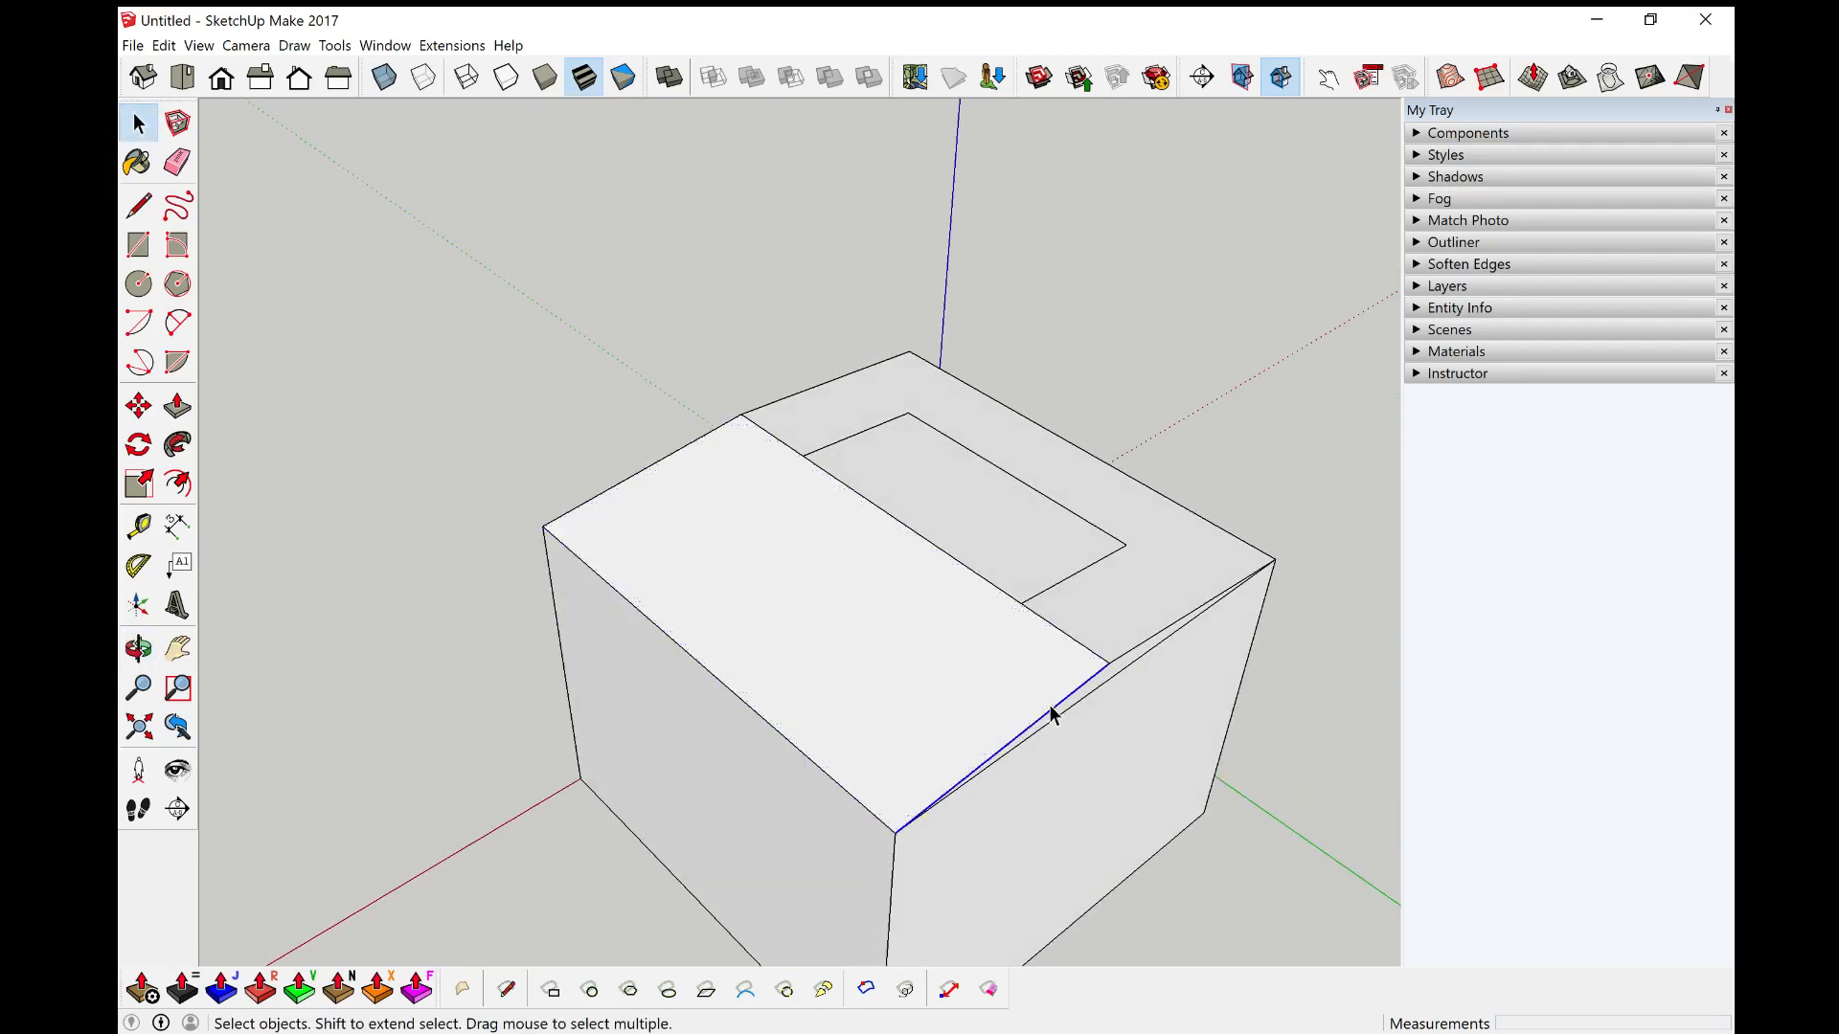
left_click(811, 768)
left_click(826, 771)
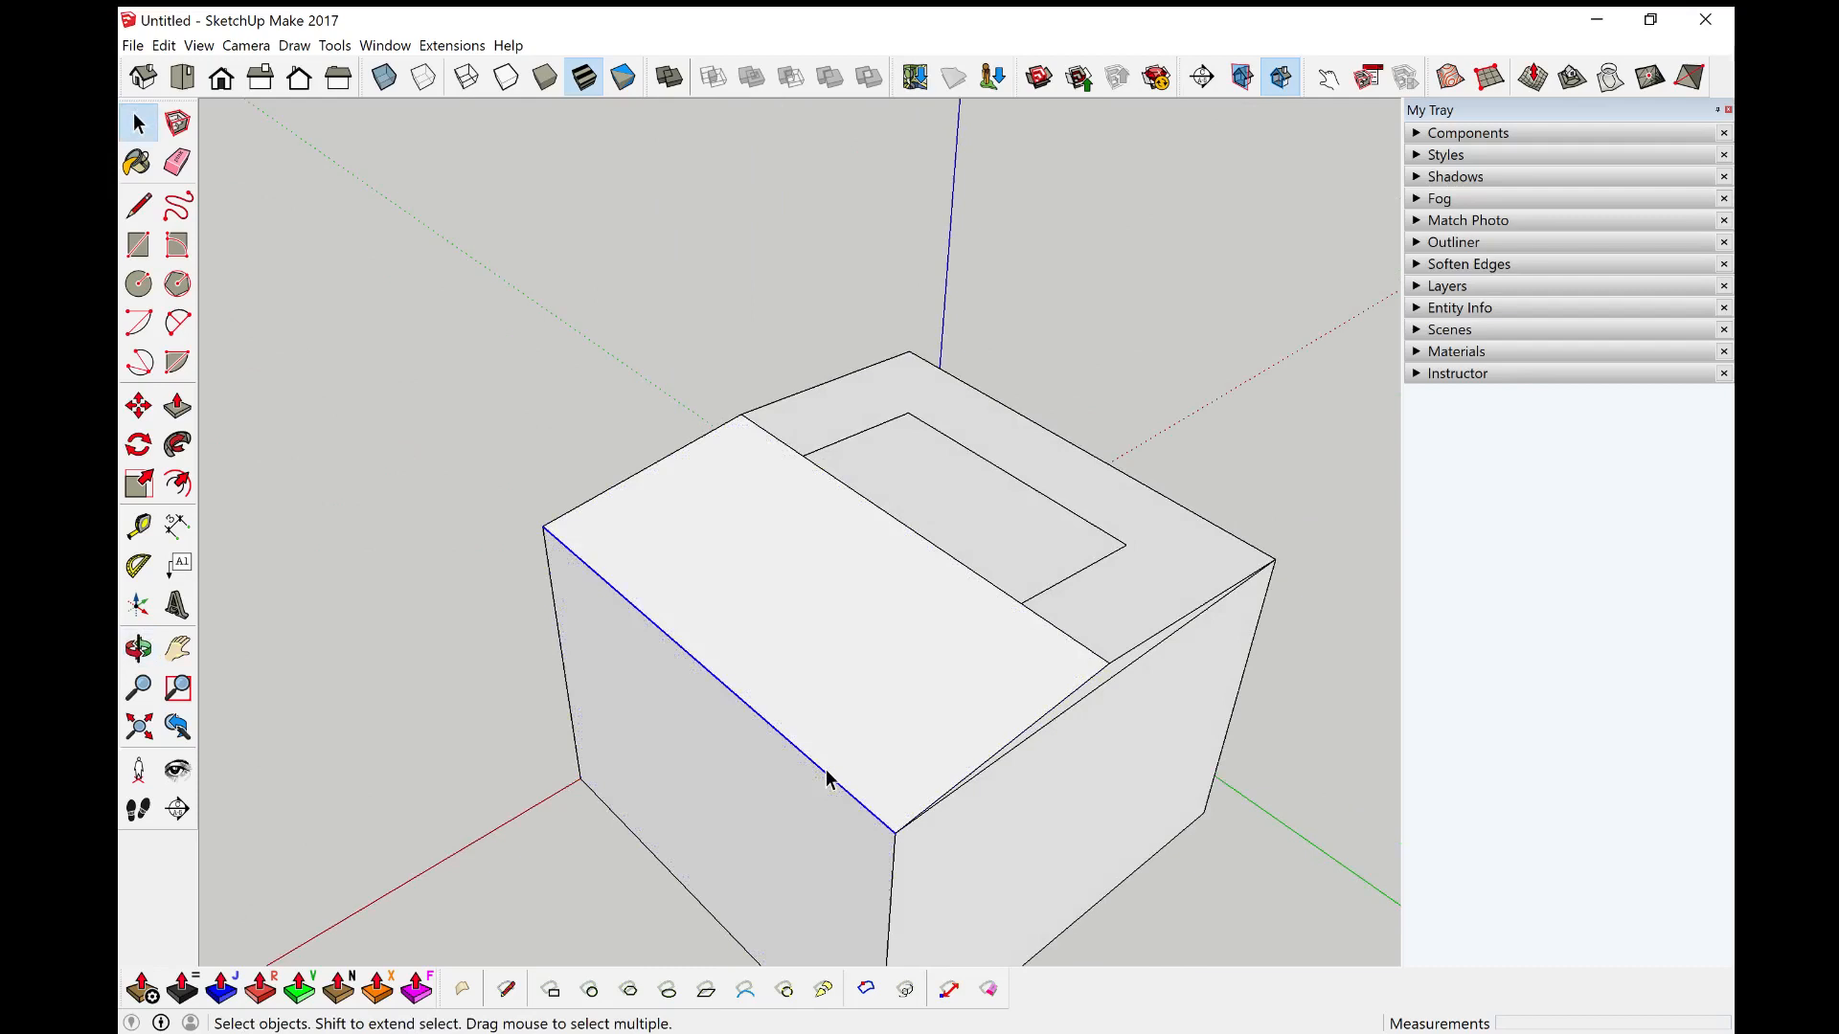
left_click(987, 762, "shift")
left_click(629, 482, "shift")
scroll(1106, 699, "up", 2)
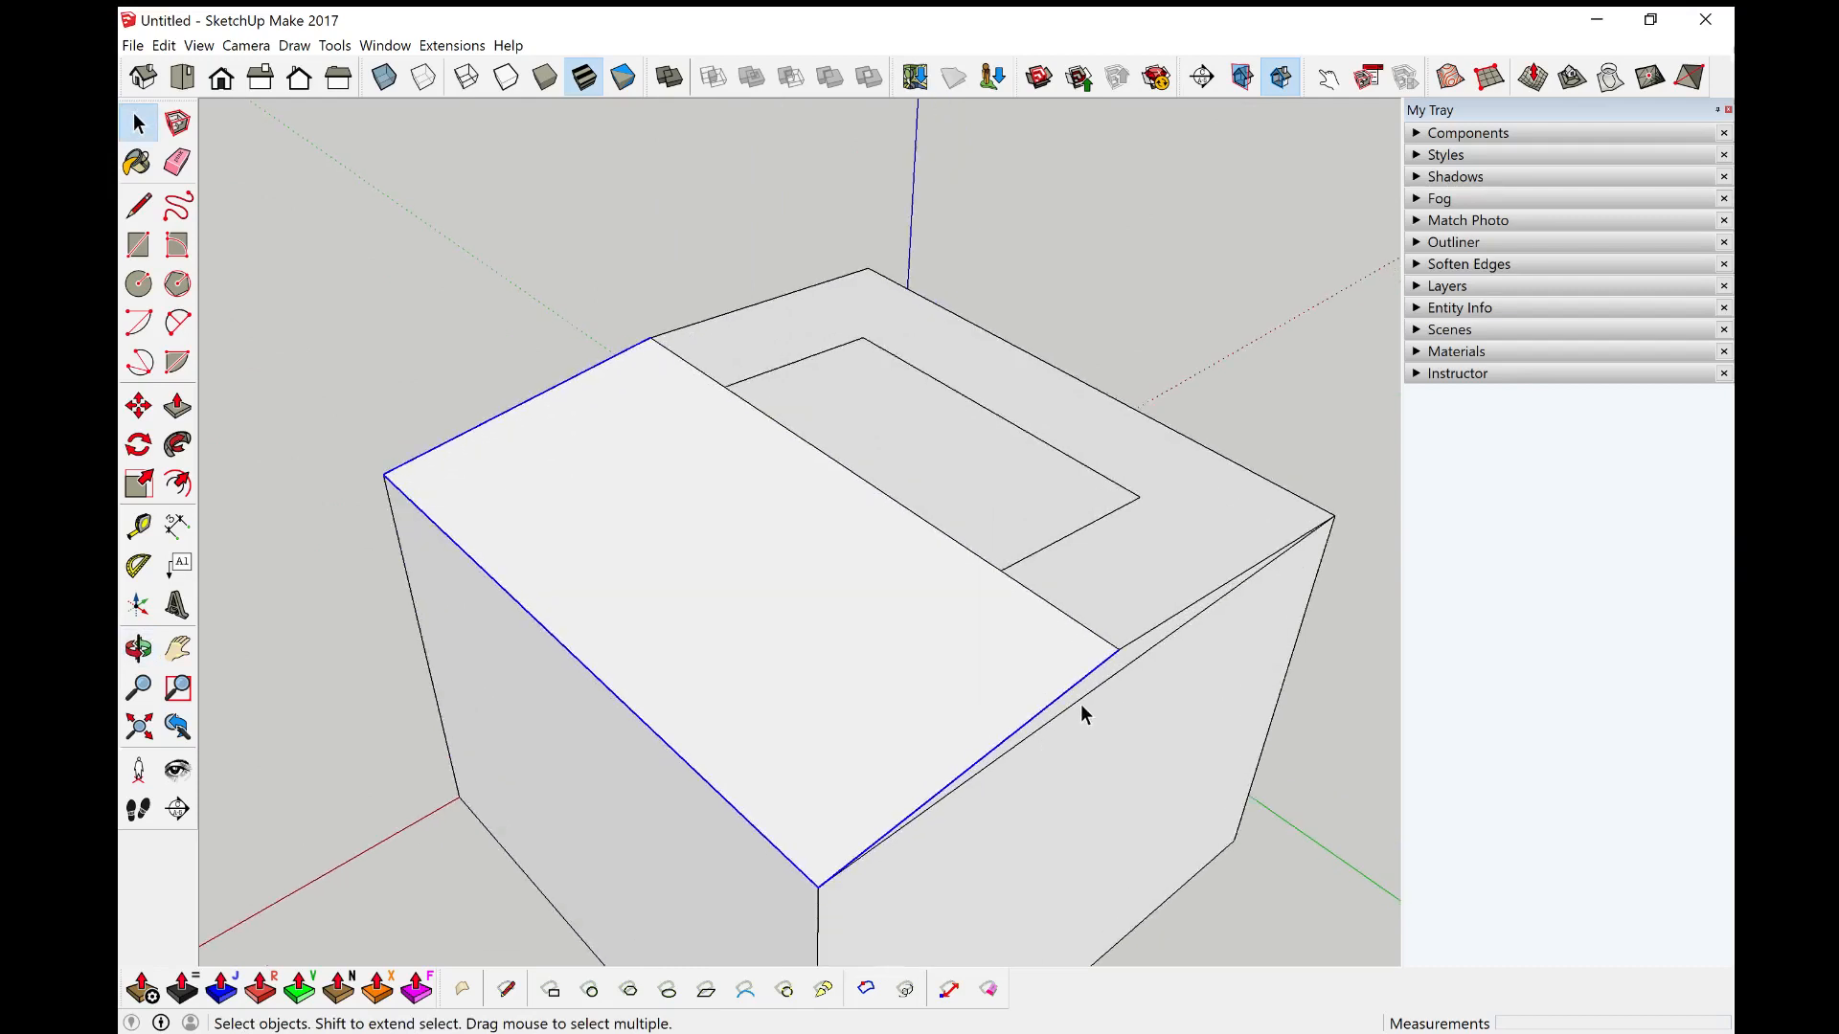
Step: Offset the selected roof slope edges inward to create an inset outline on that slope
key("f")
left_click(1061, 697)
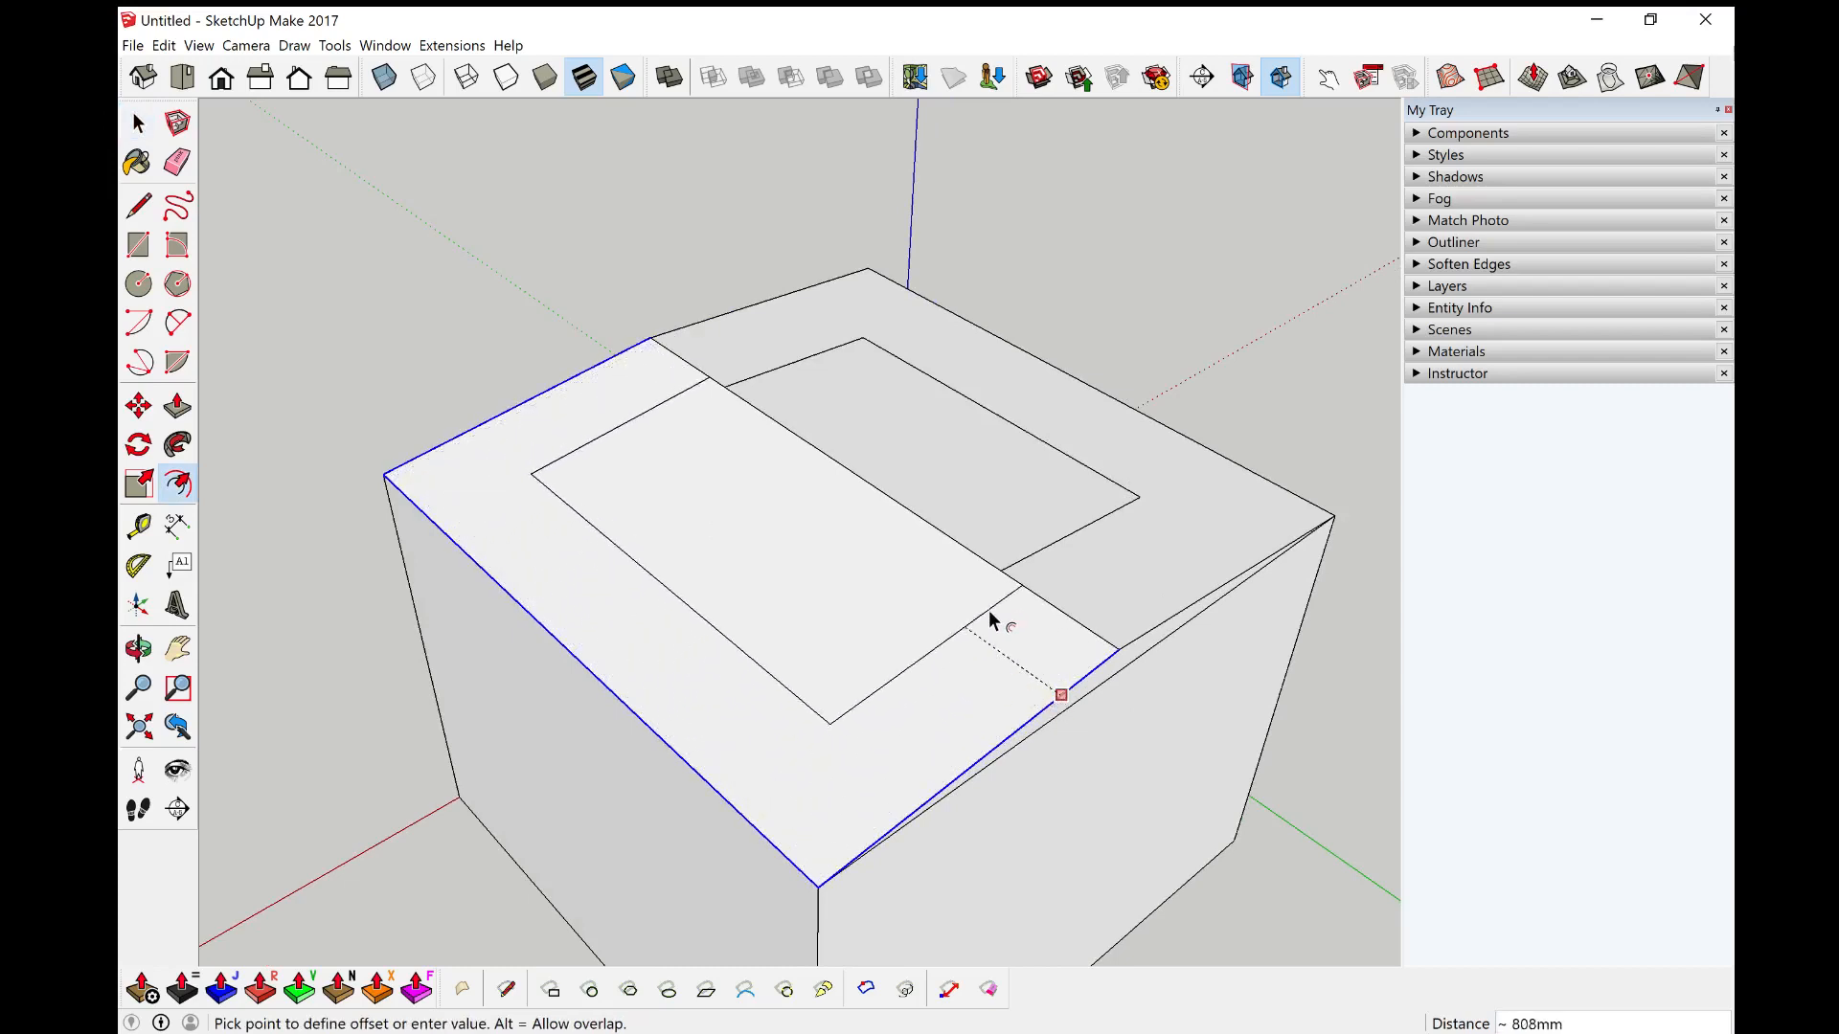
key("Escape")
Step: Draw a circle with a 1000 mm radius on the ground beside the house
scroll(1019, 645, "down", 4)
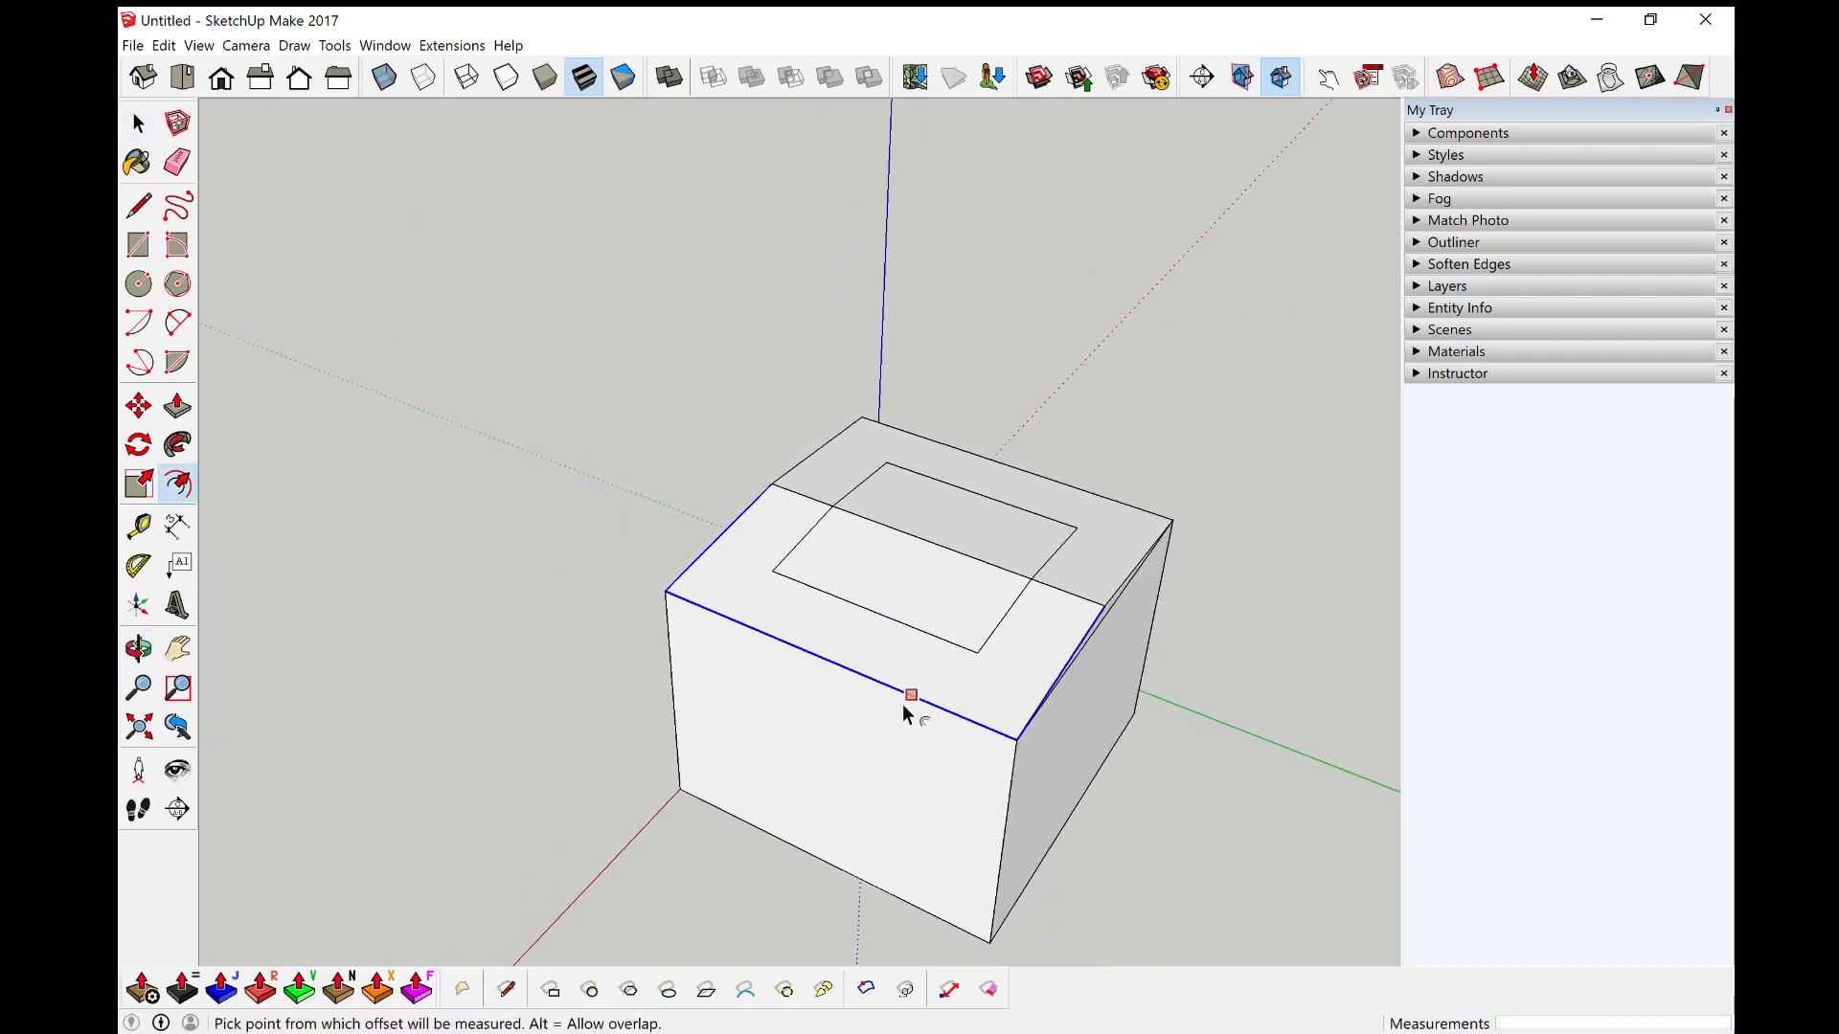
middle_click_drag(911, 706, 1216, 624)
scroll(972, 504, "up", 3)
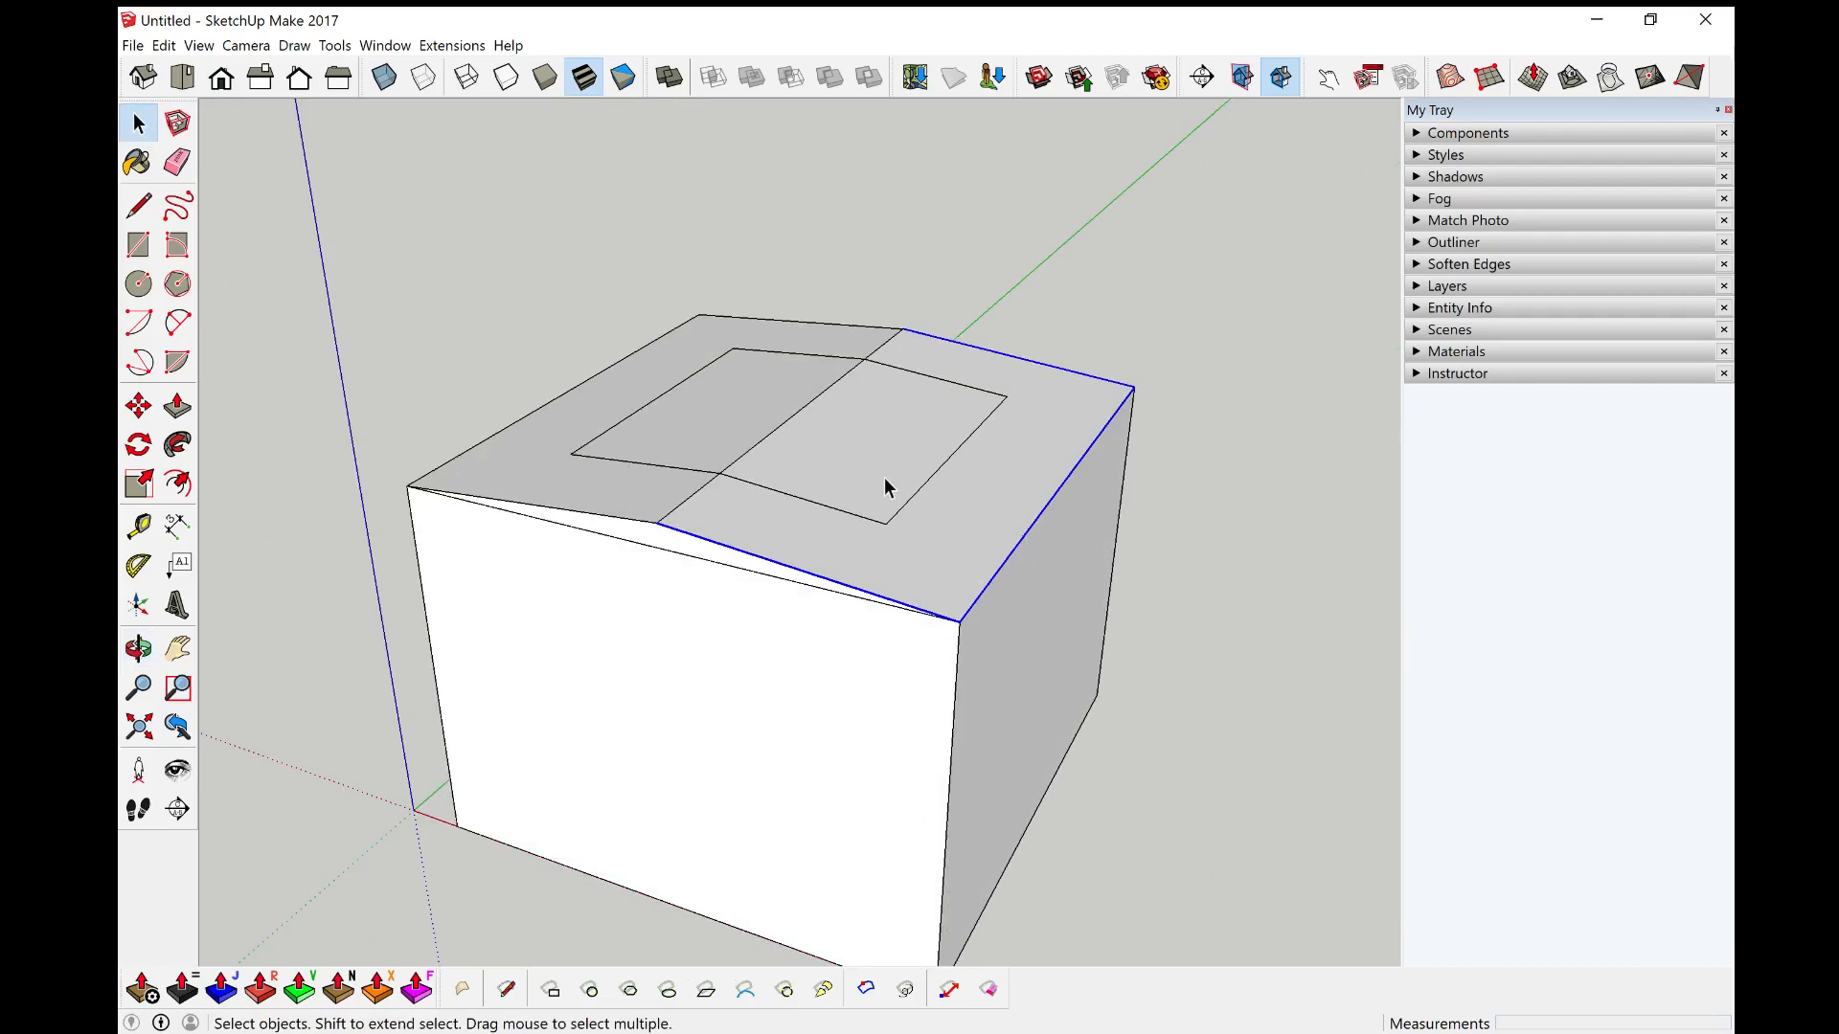
middle_click_drag(1048, 640, 772, 481)
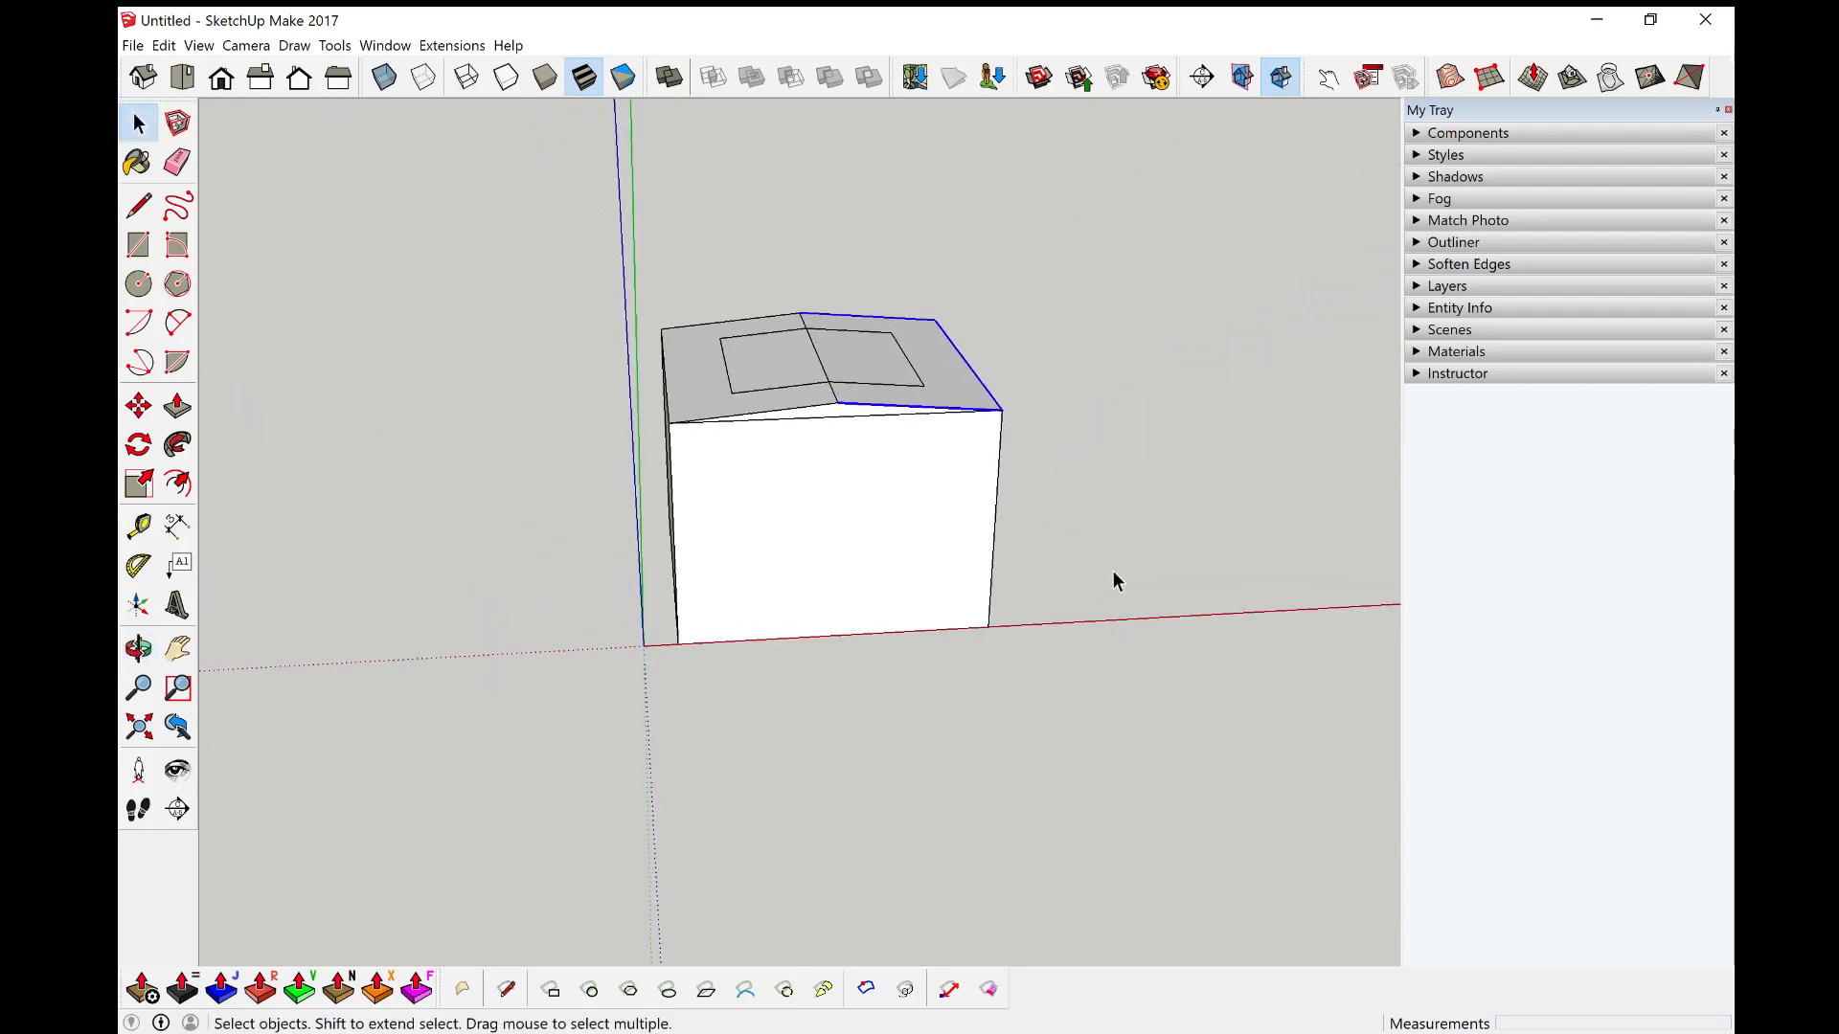
middle_click_drag(1112, 579, 837, 564)
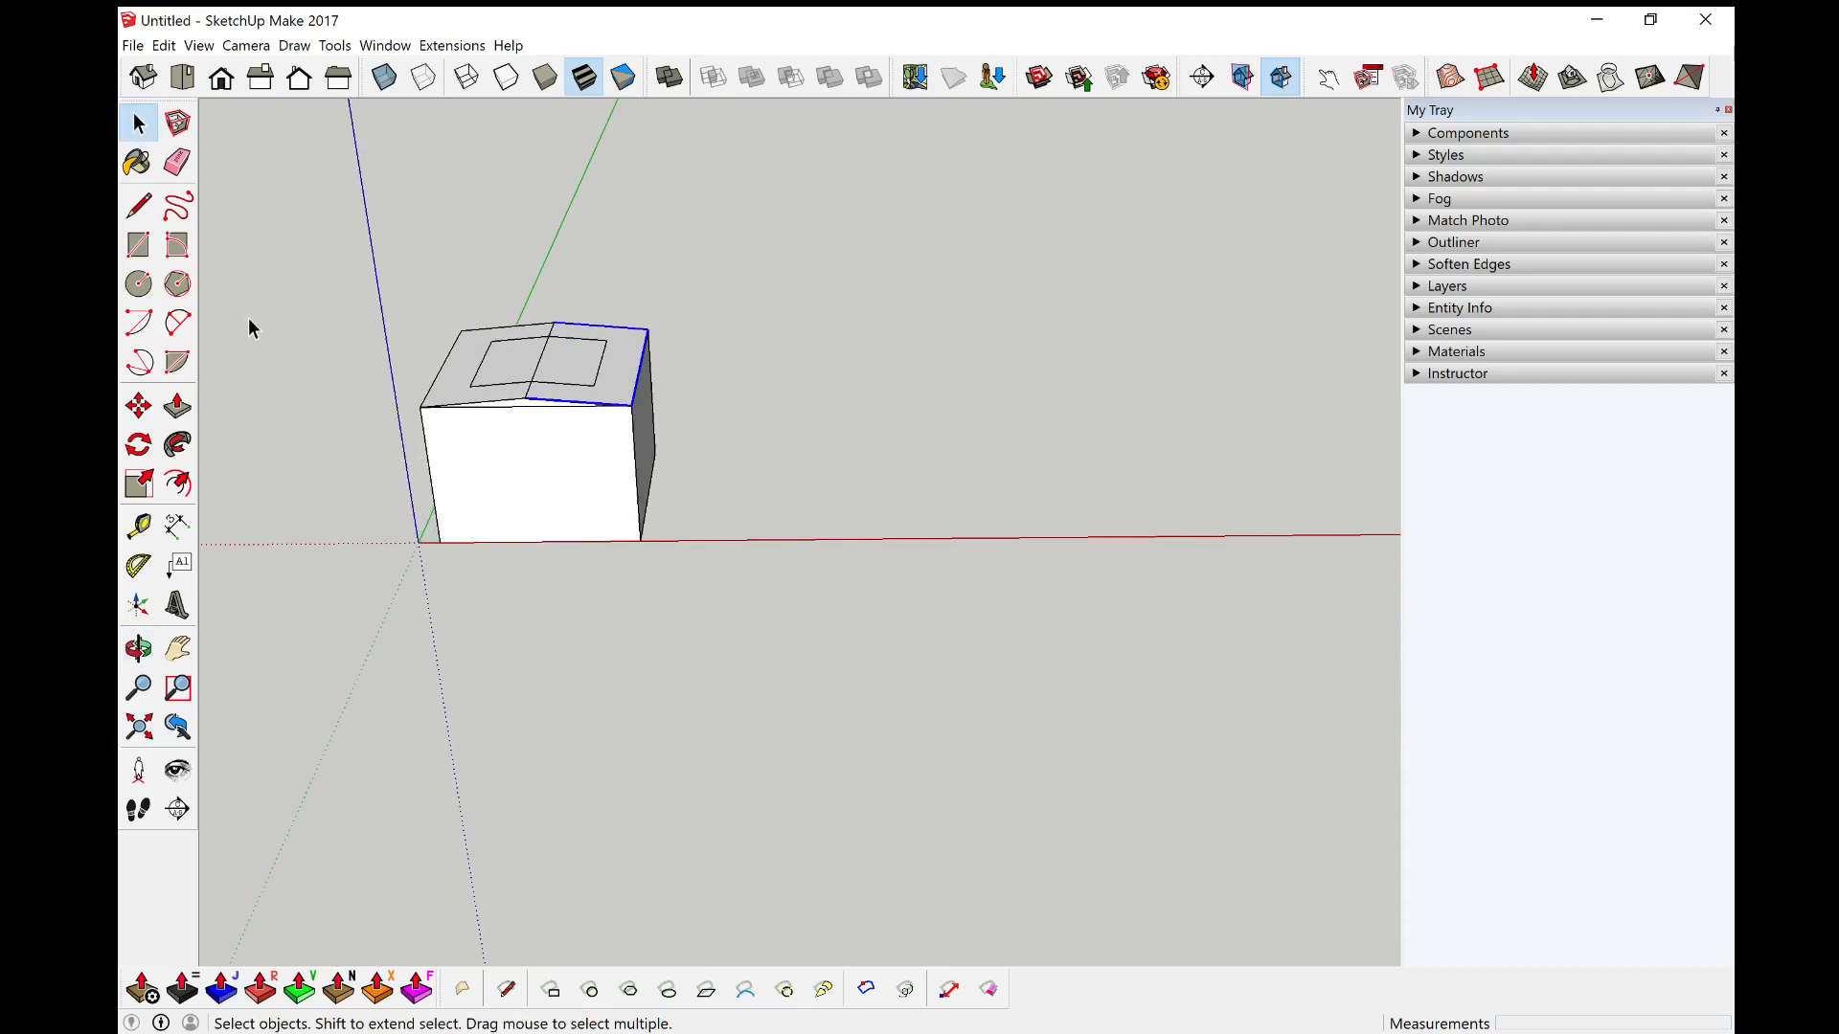
left_click(141, 288)
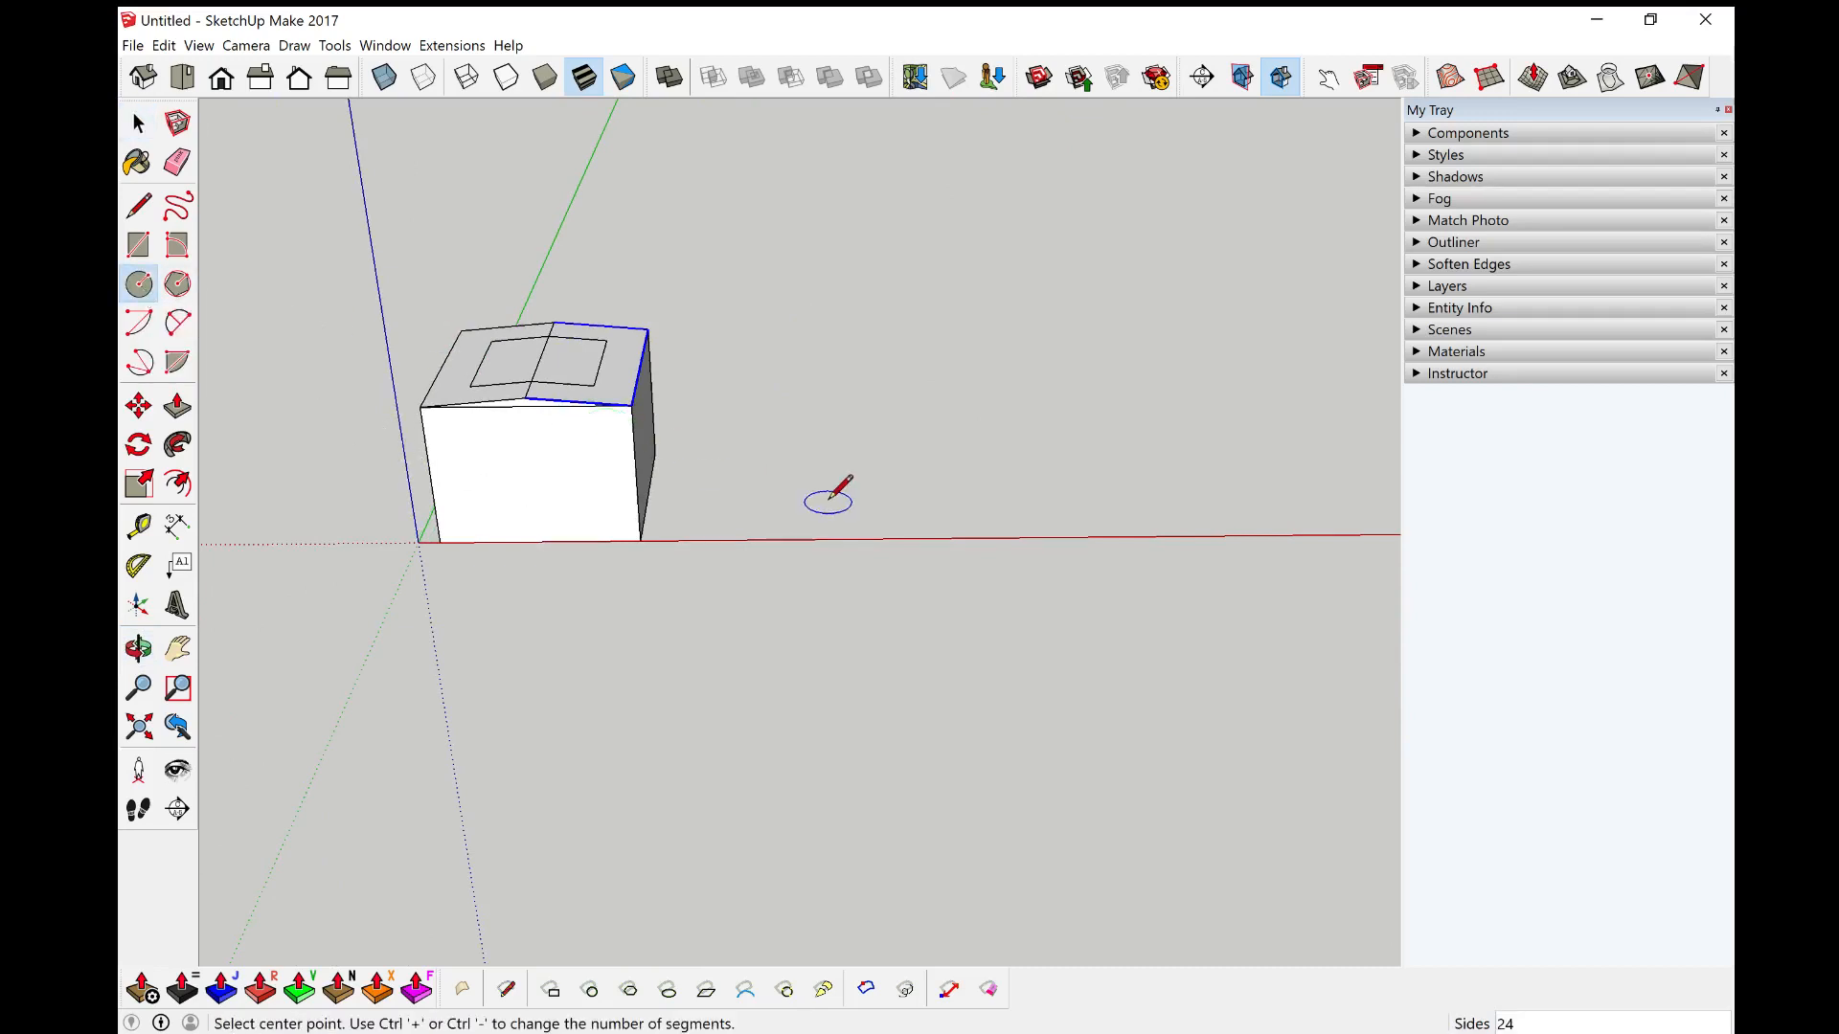
left_click(753, 496)
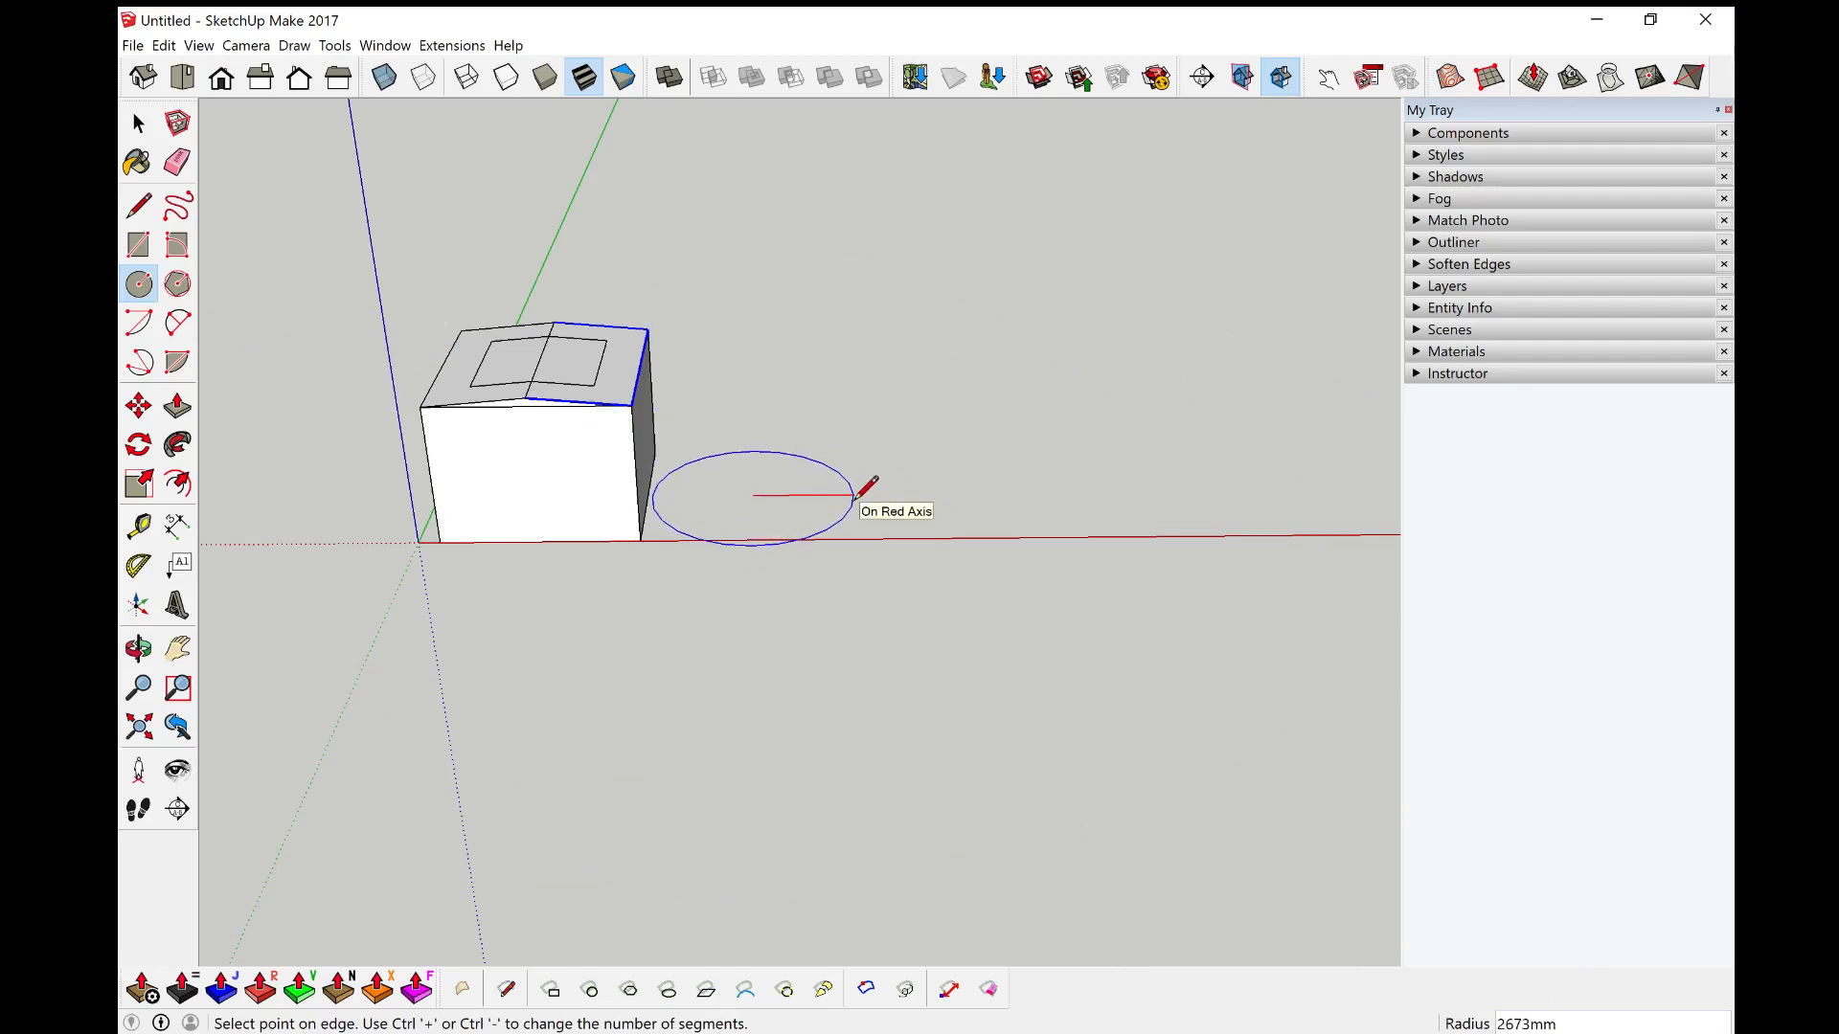
type("1000")
key("Return")
key("space")
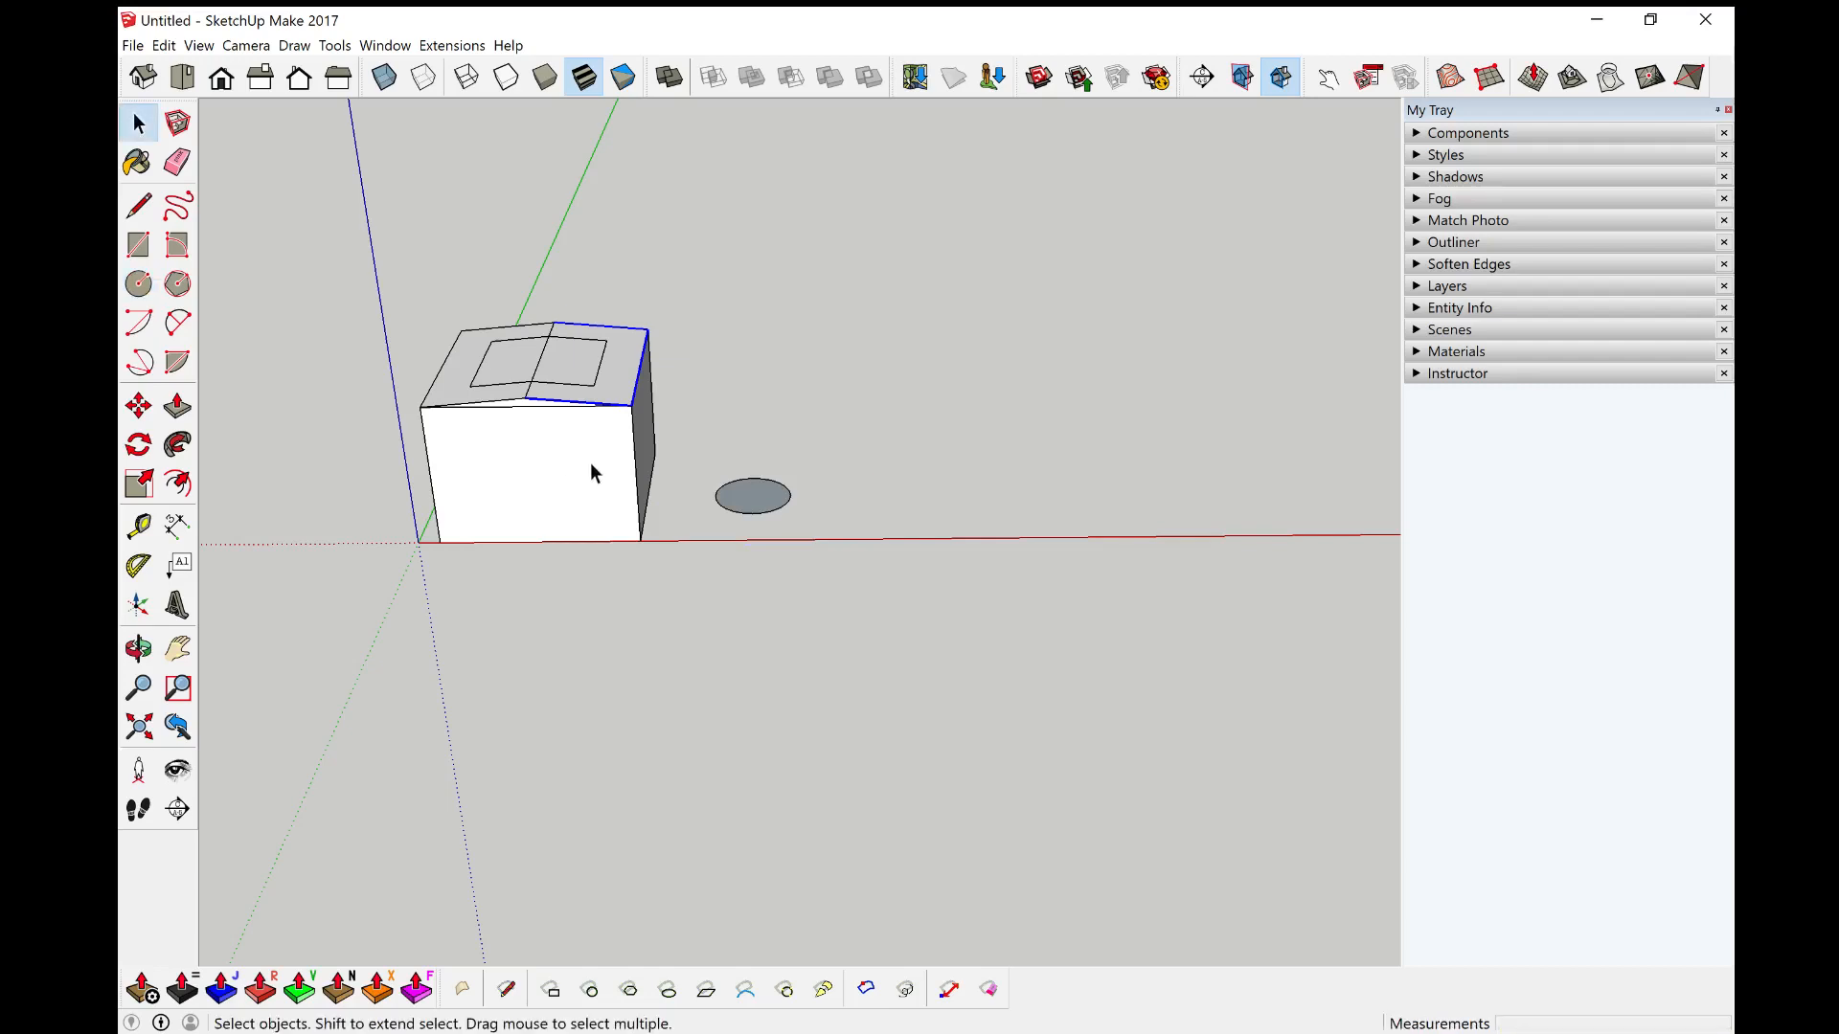
Step: Push/pull the circle upward into a cylinder about 3703 mm tall
scroll(784, 498, "up", 3)
key("p")
left_click_drag(755, 519, 526, 357)
middle_click_drag(911, 497, 707, 460)
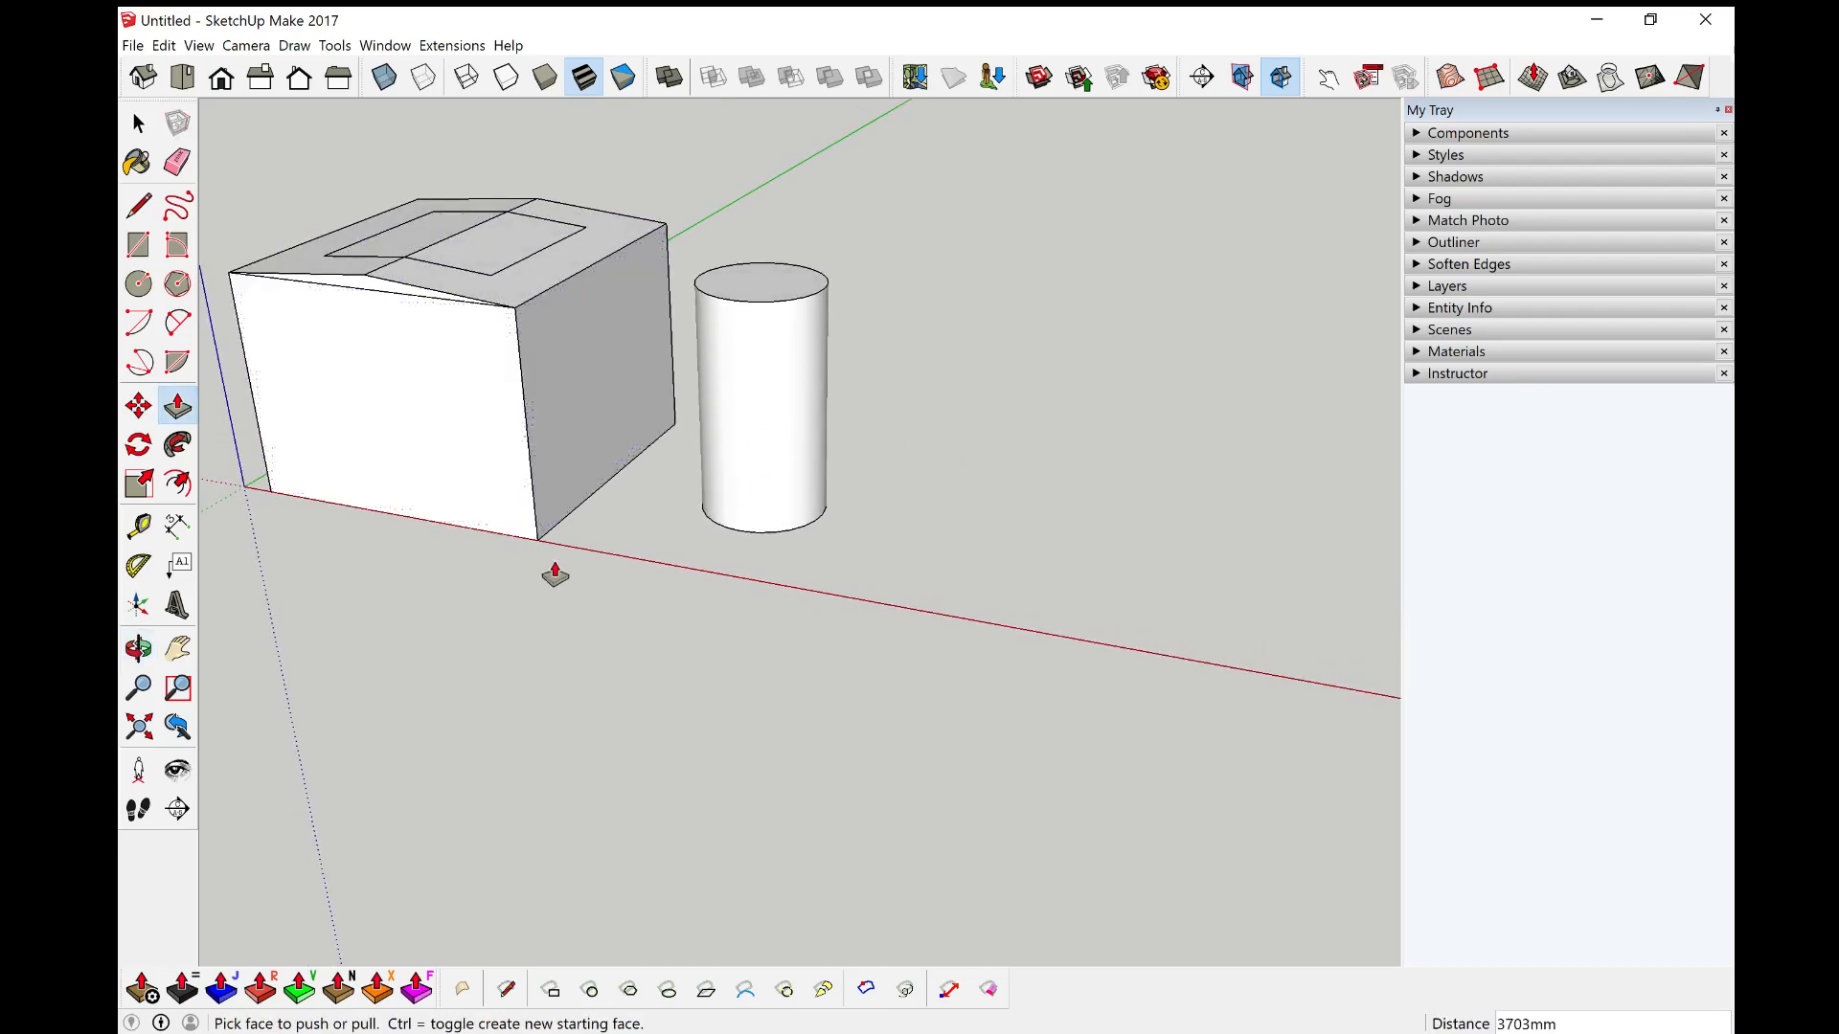
middle_click_drag(515, 548, 785, 484)
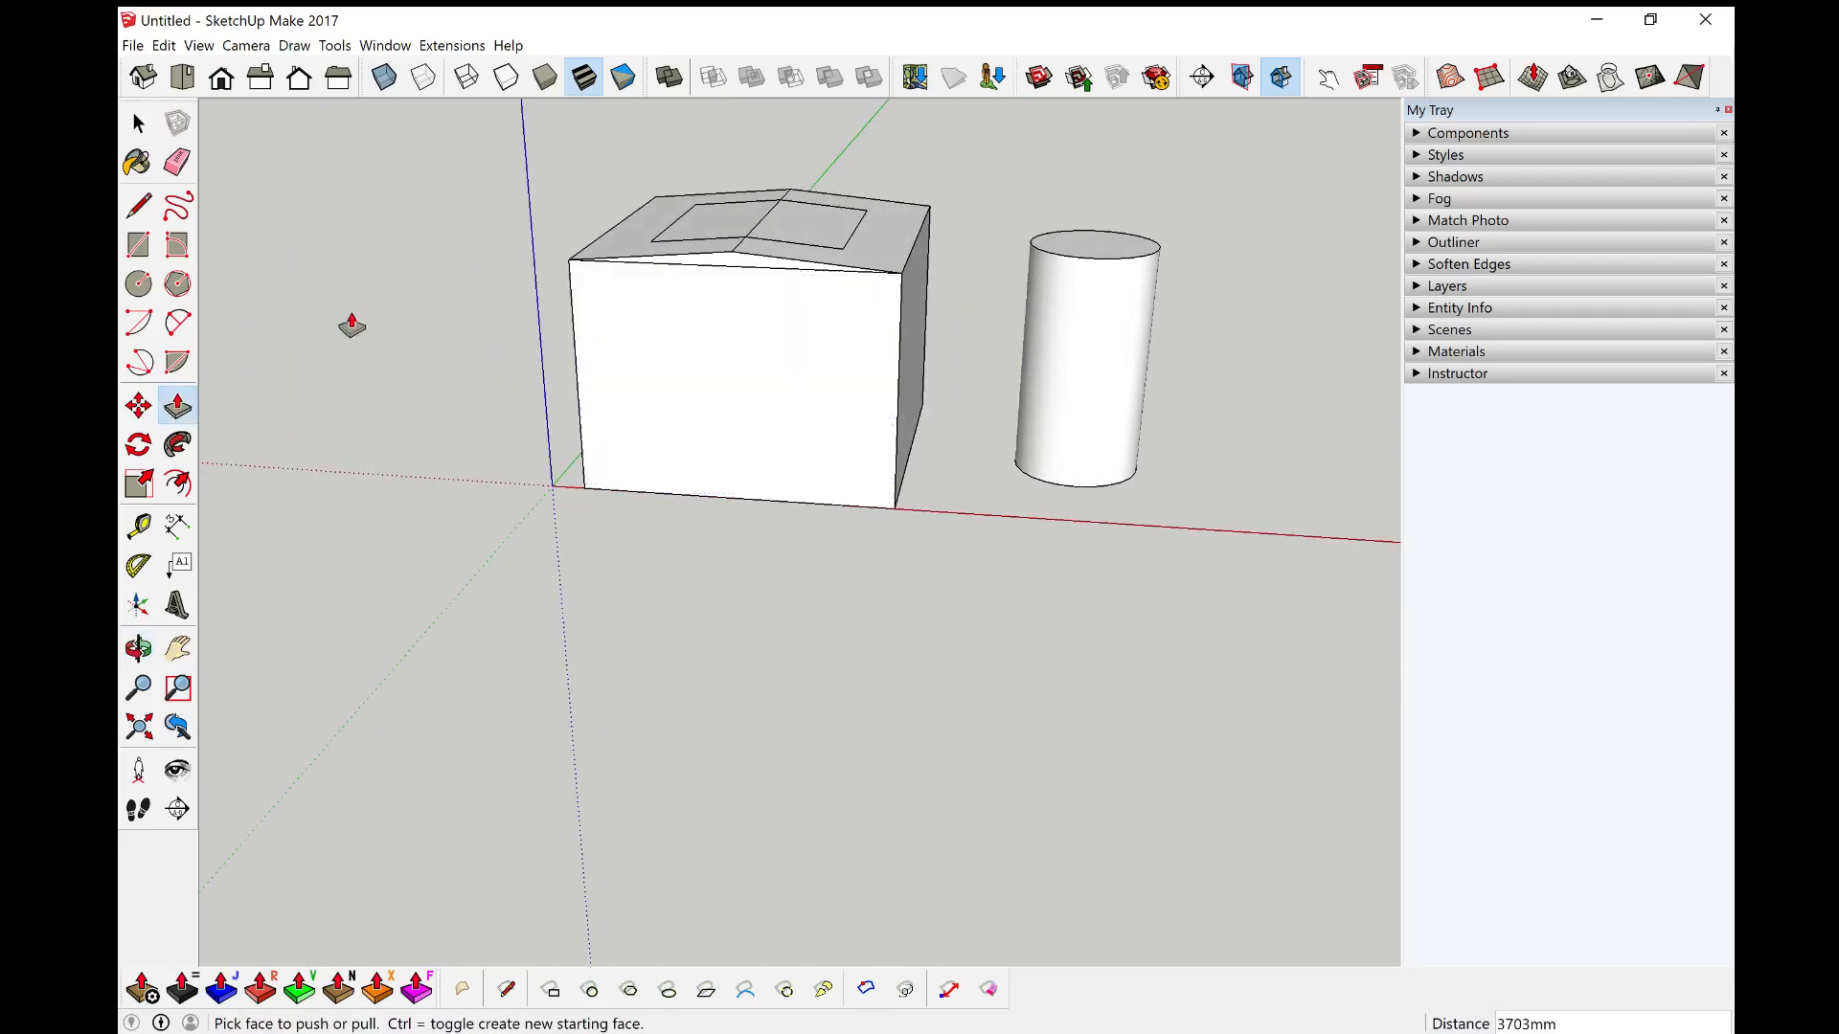
Step: Draw an arc spanning the base of the front wall with a bulge of about 1168 mm
key("a")
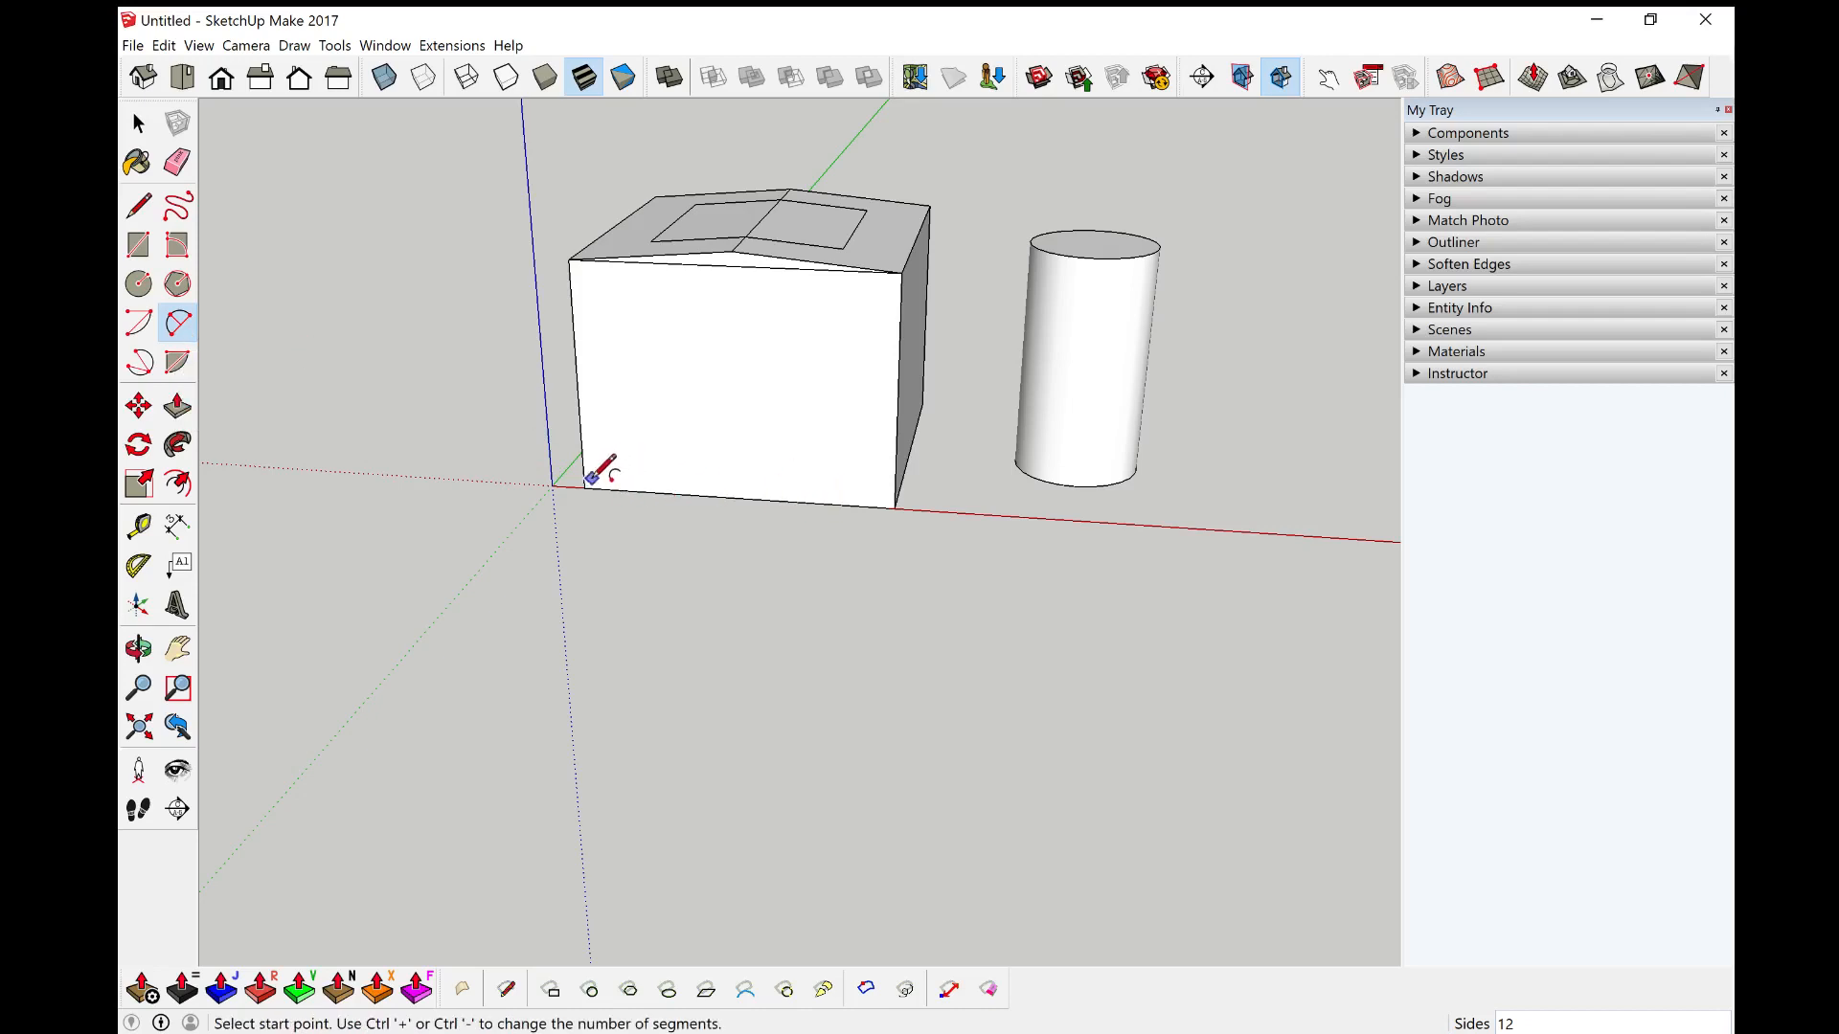
left_click(585, 488)
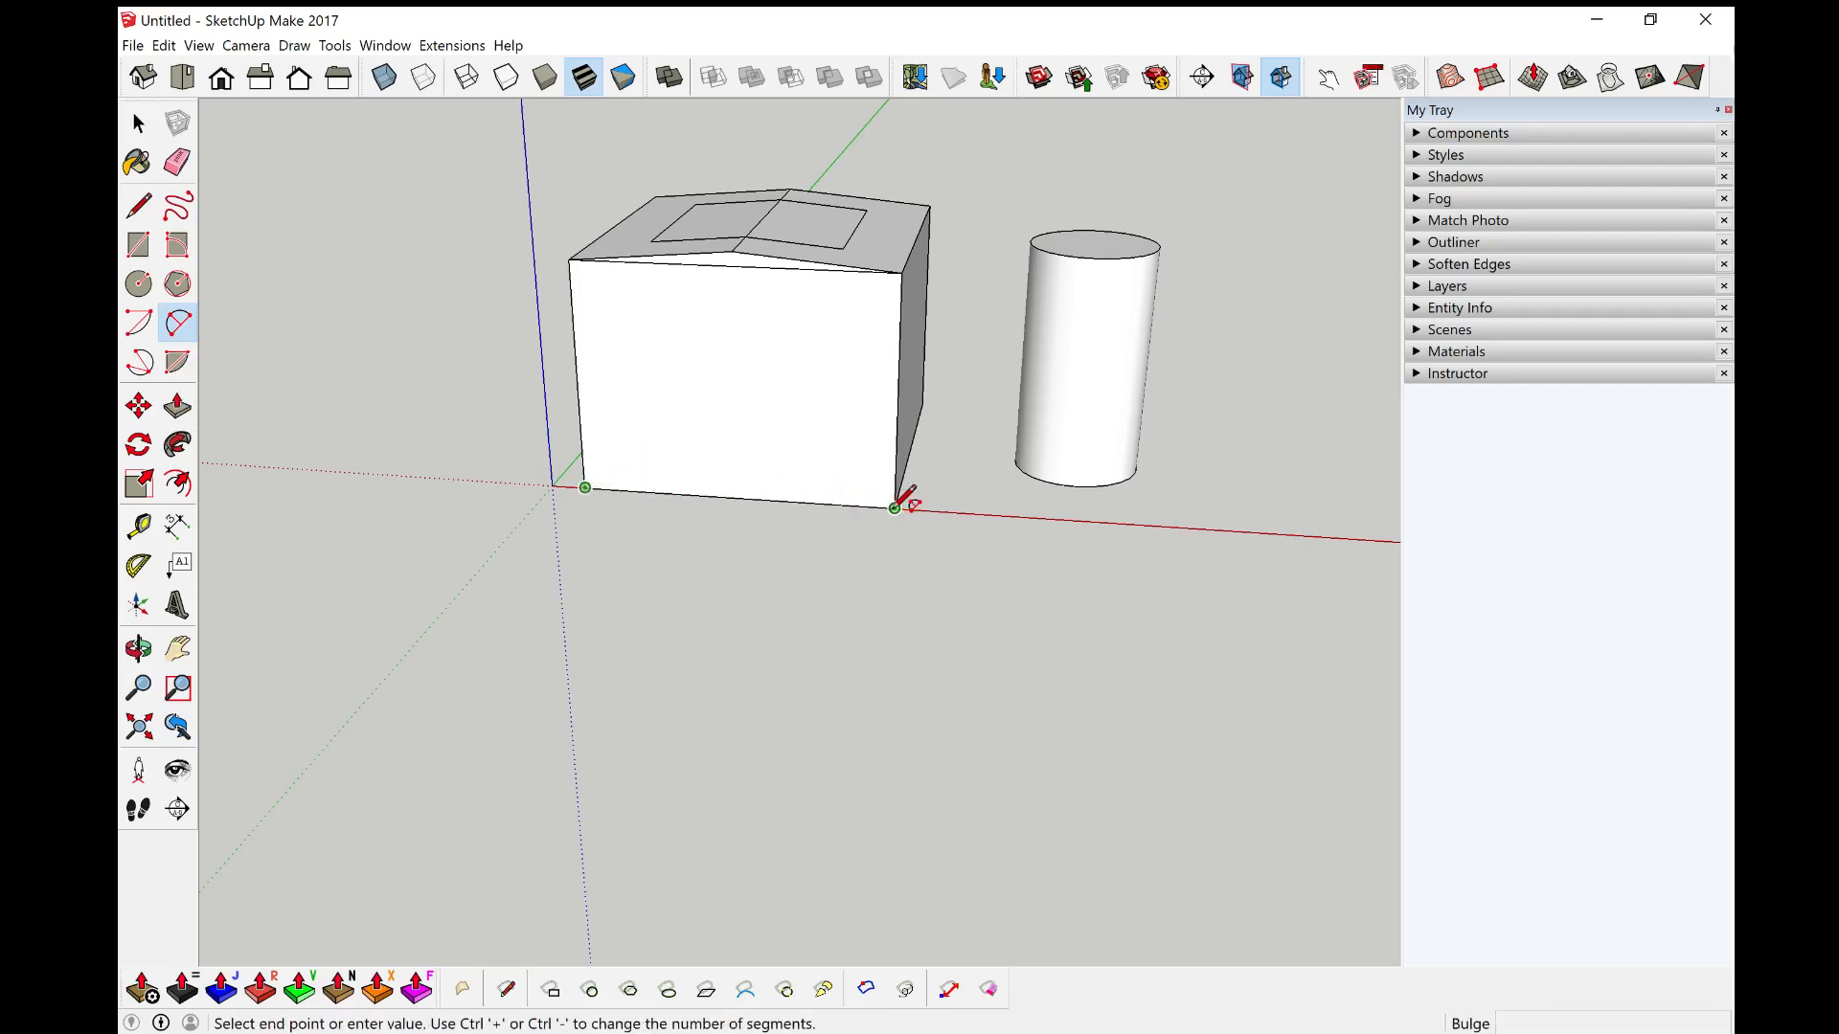
left_click(894, 507)
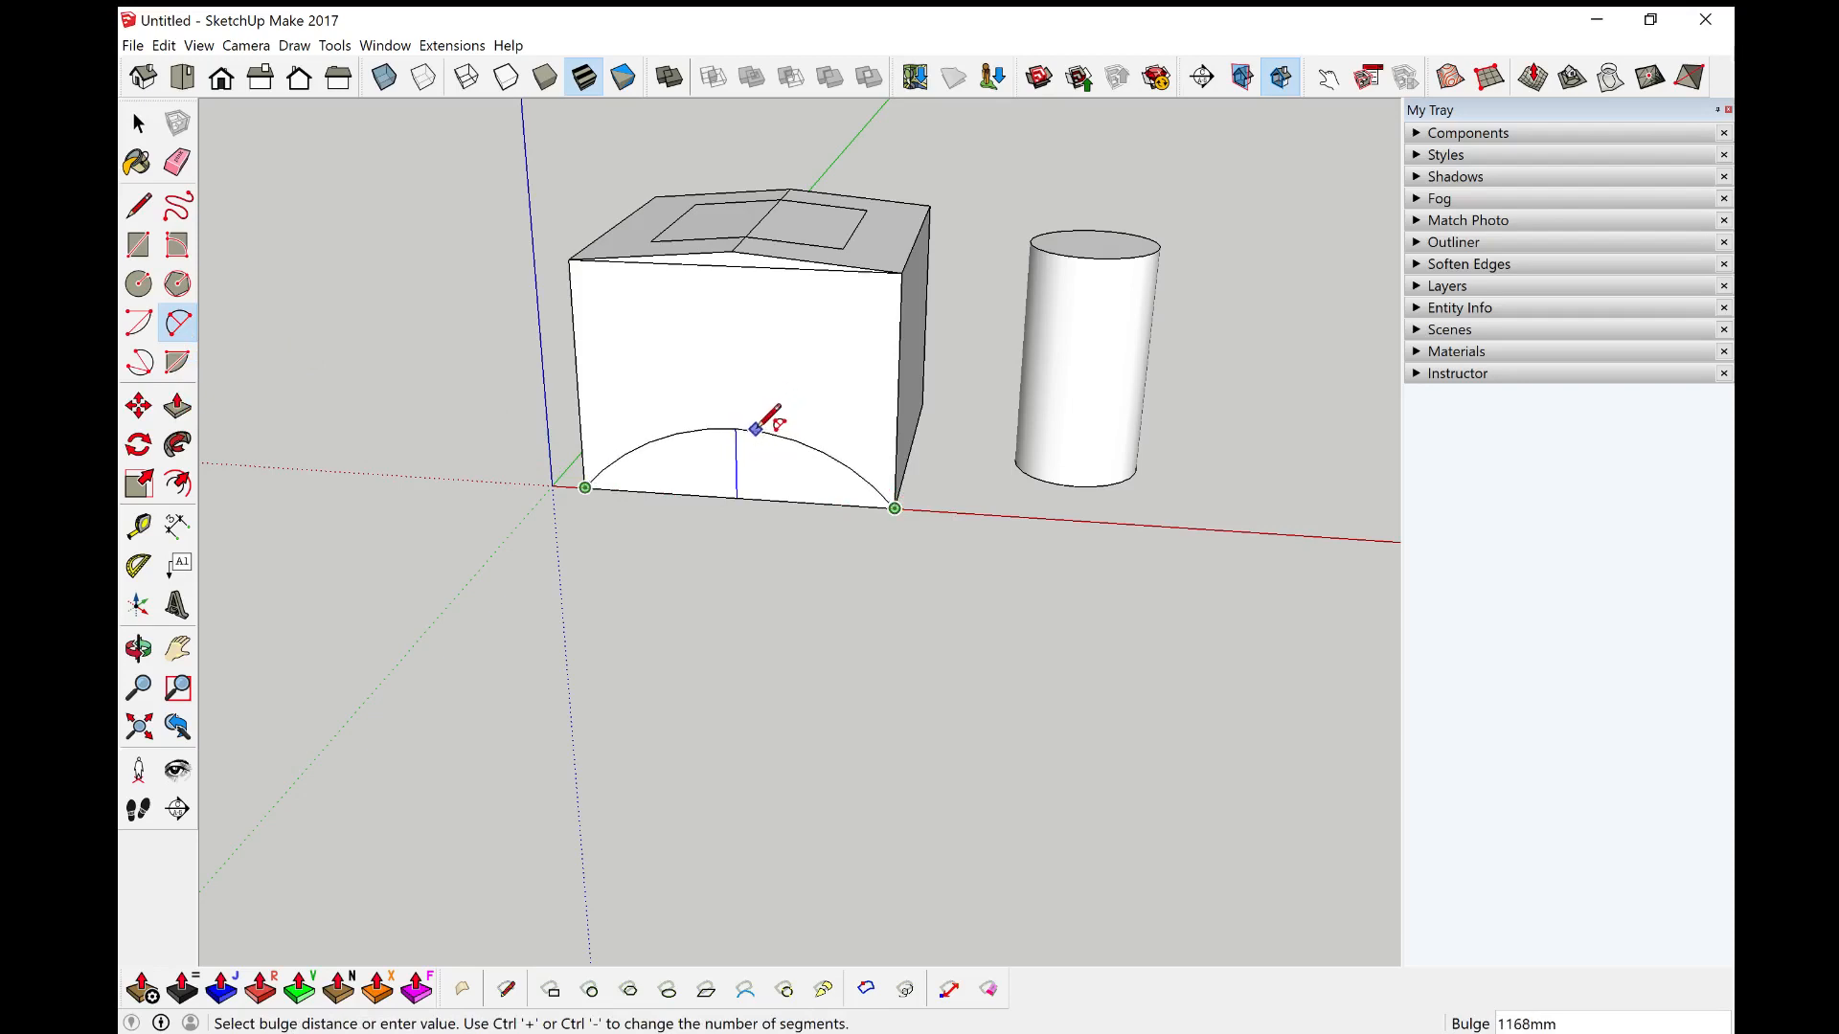
left_click(755, 428)
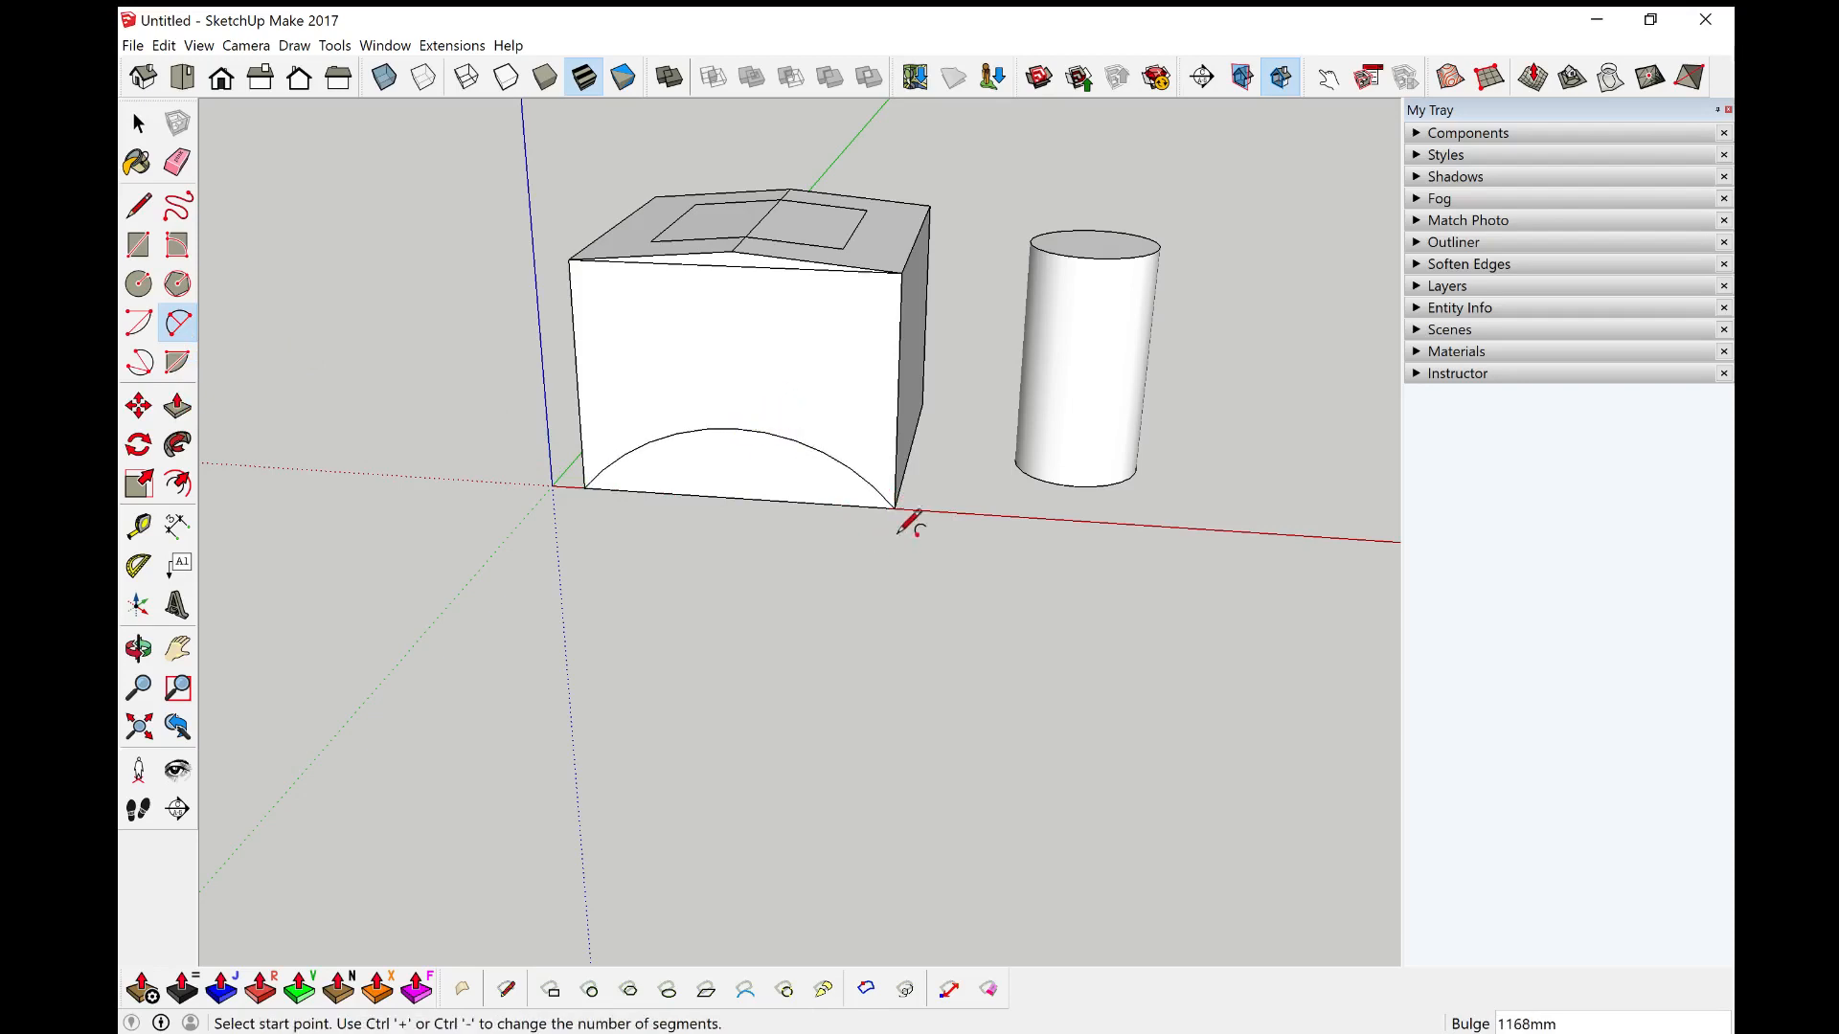
Step: Push/pull the arched face outward from the front wall to form a vaulted extension
key("space")
key("p")
left_click(769, 495)
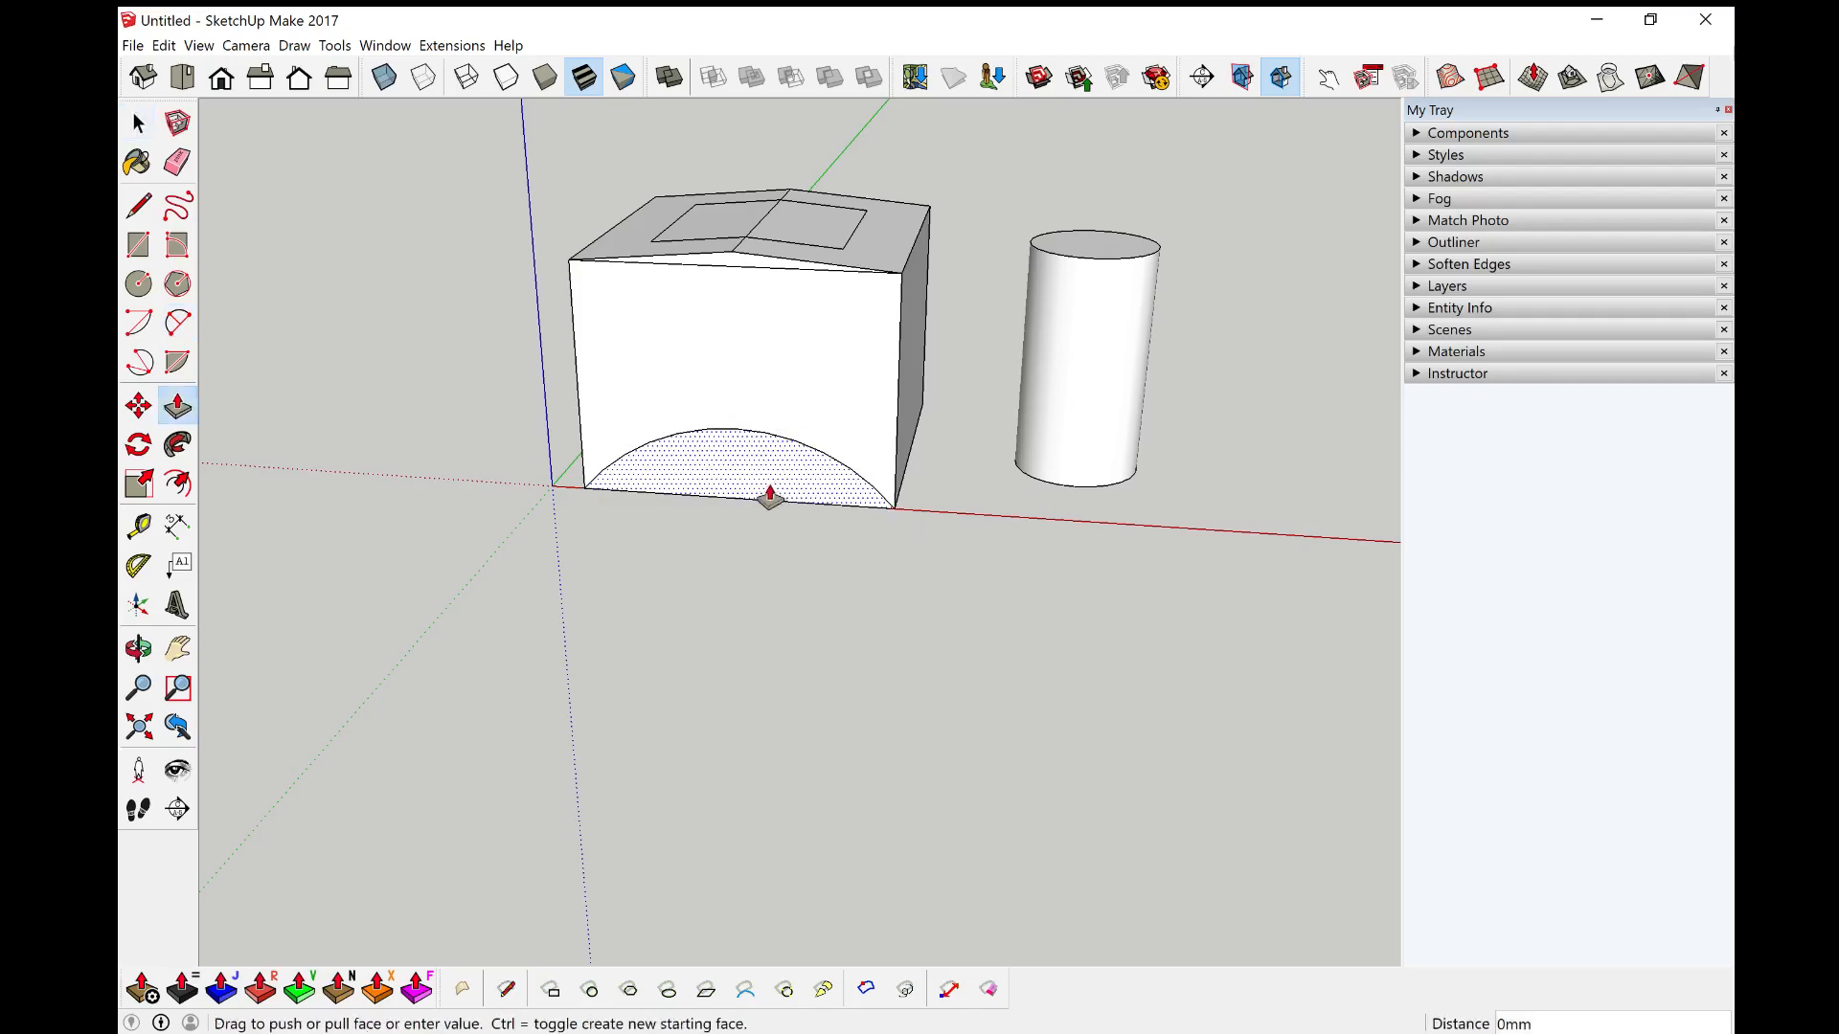
left_click(661, 661)
middle_click_drag(877, 642, 1153, 821)
key("space")
scroll(1015, 747, "down", 4)
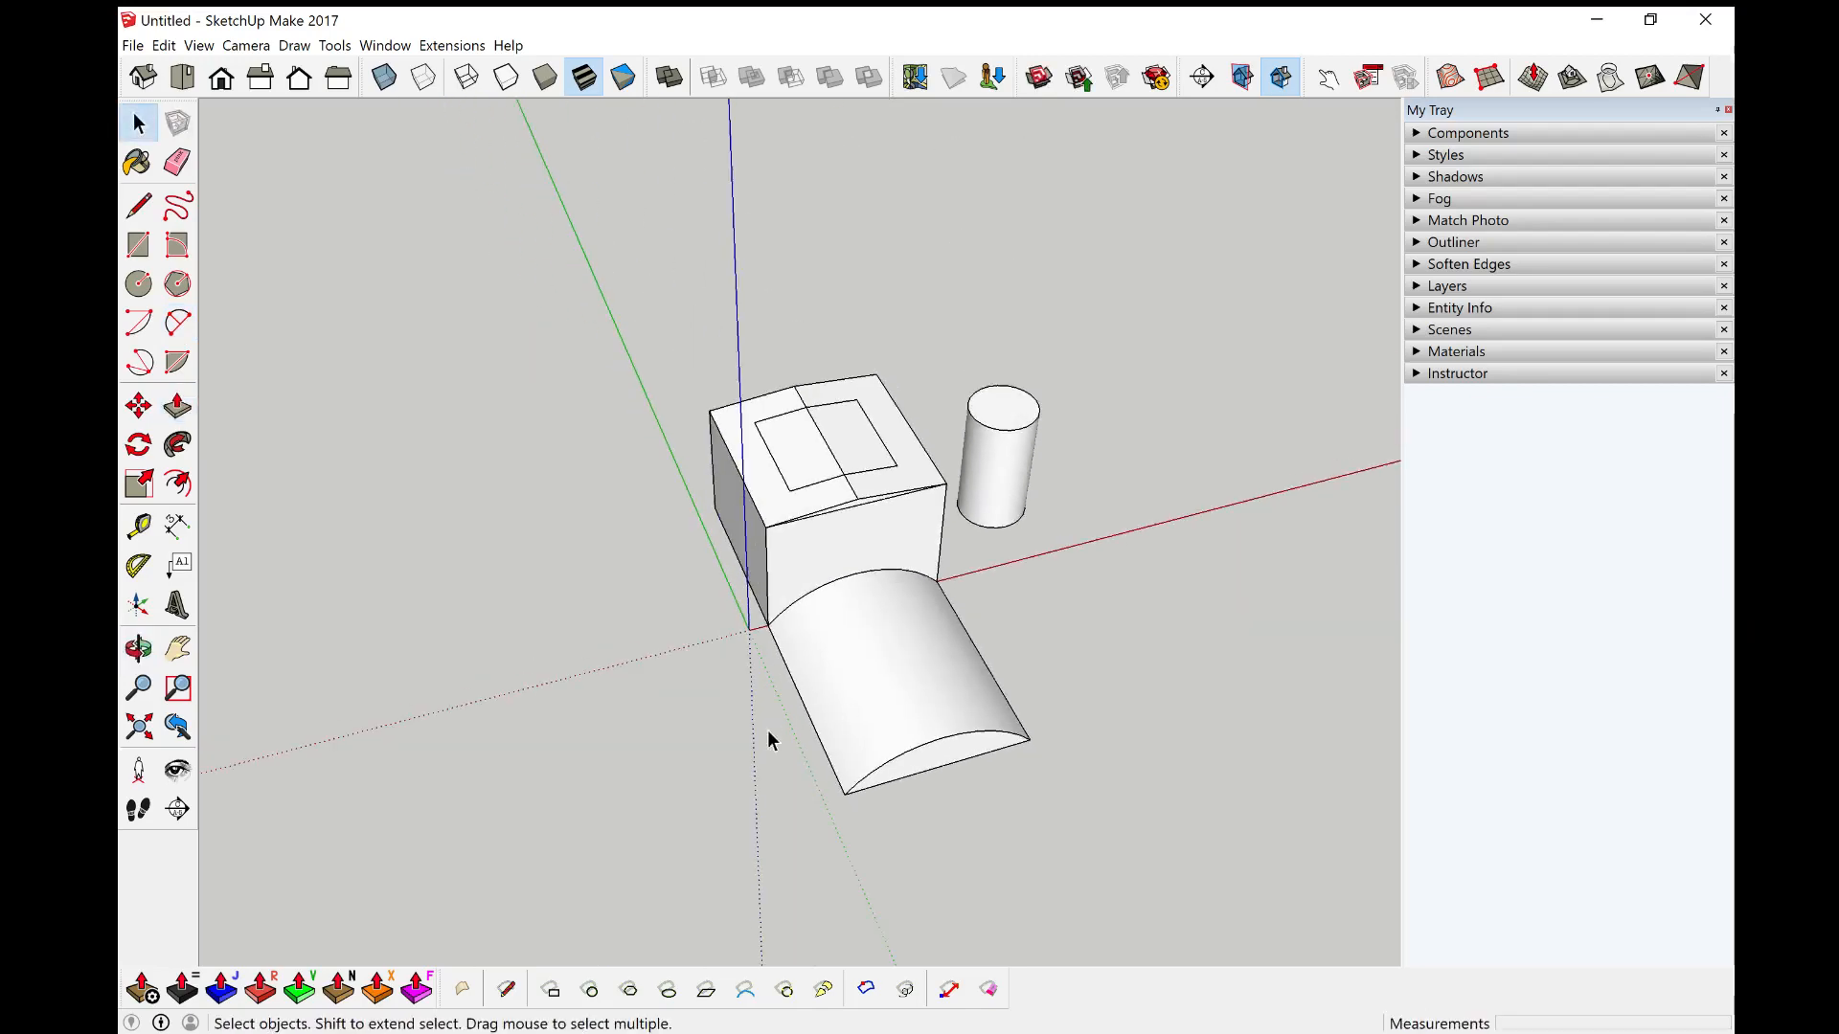
middle_click_drag(767, 739, 1427, 596)
middle_click_drag(1236, 599, 690, 636)
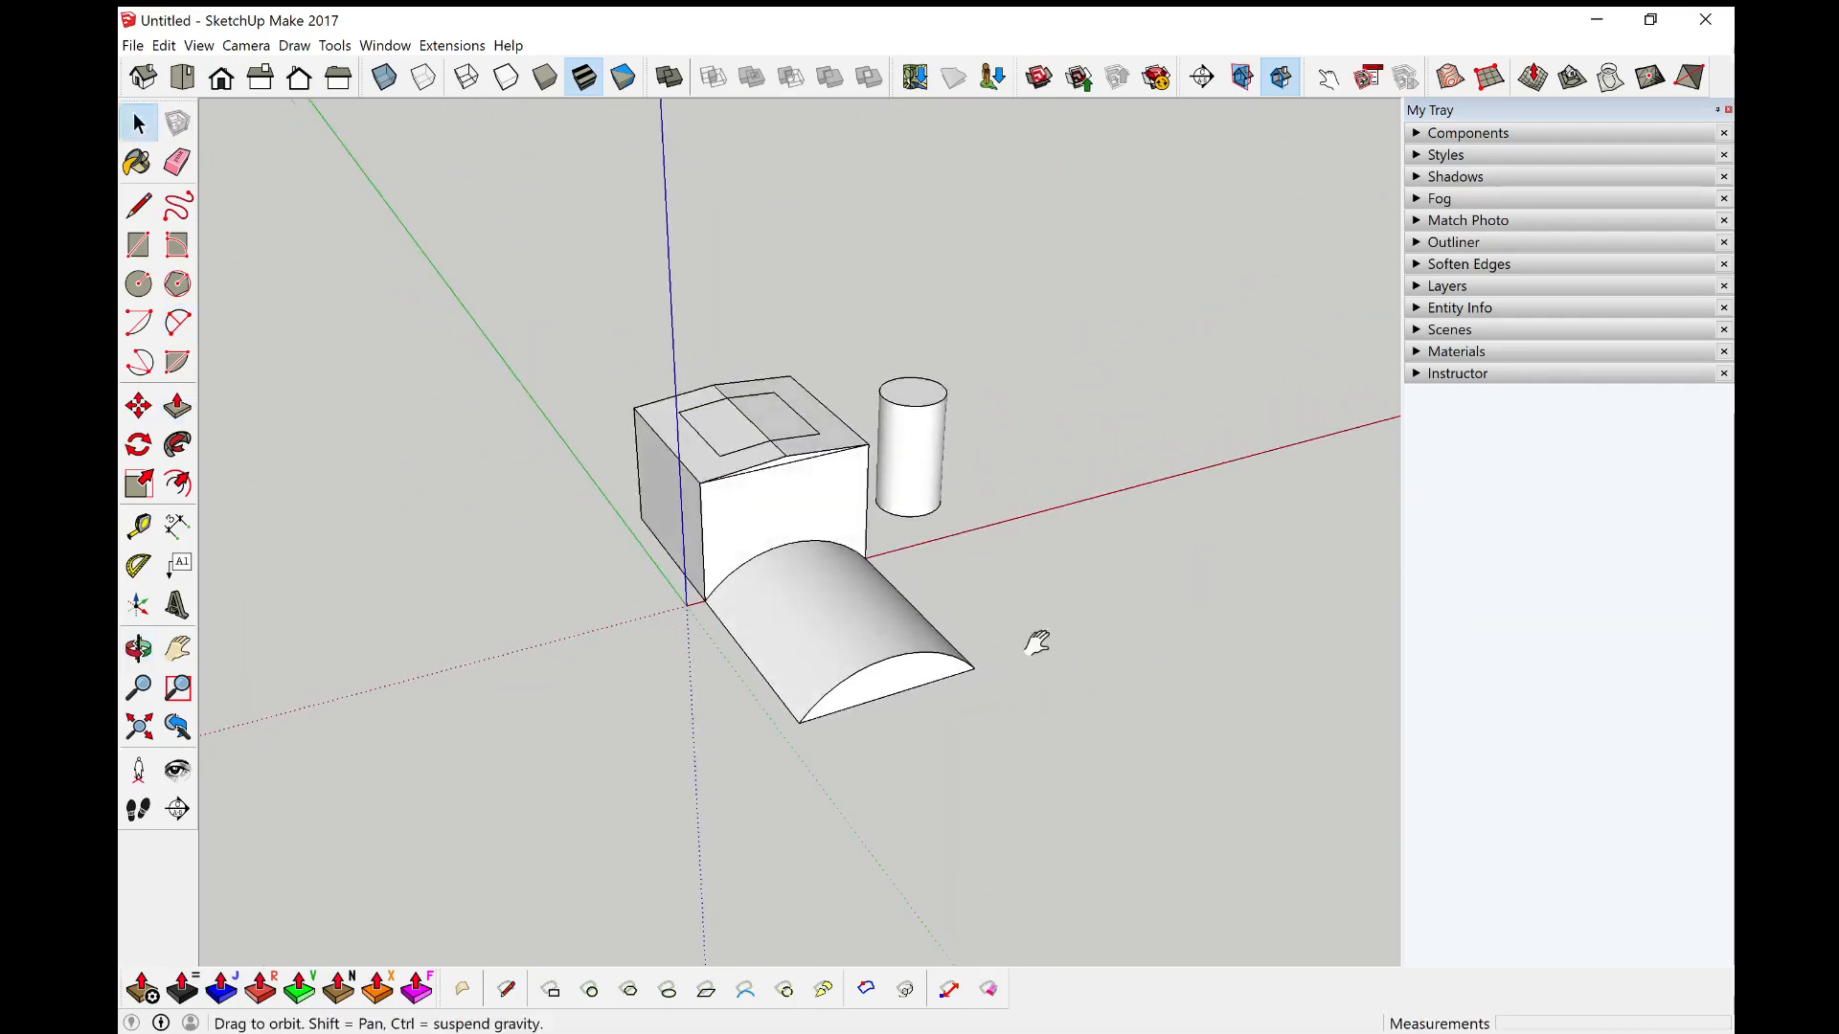
middle_click_drag(1038, 640, 834, 667)
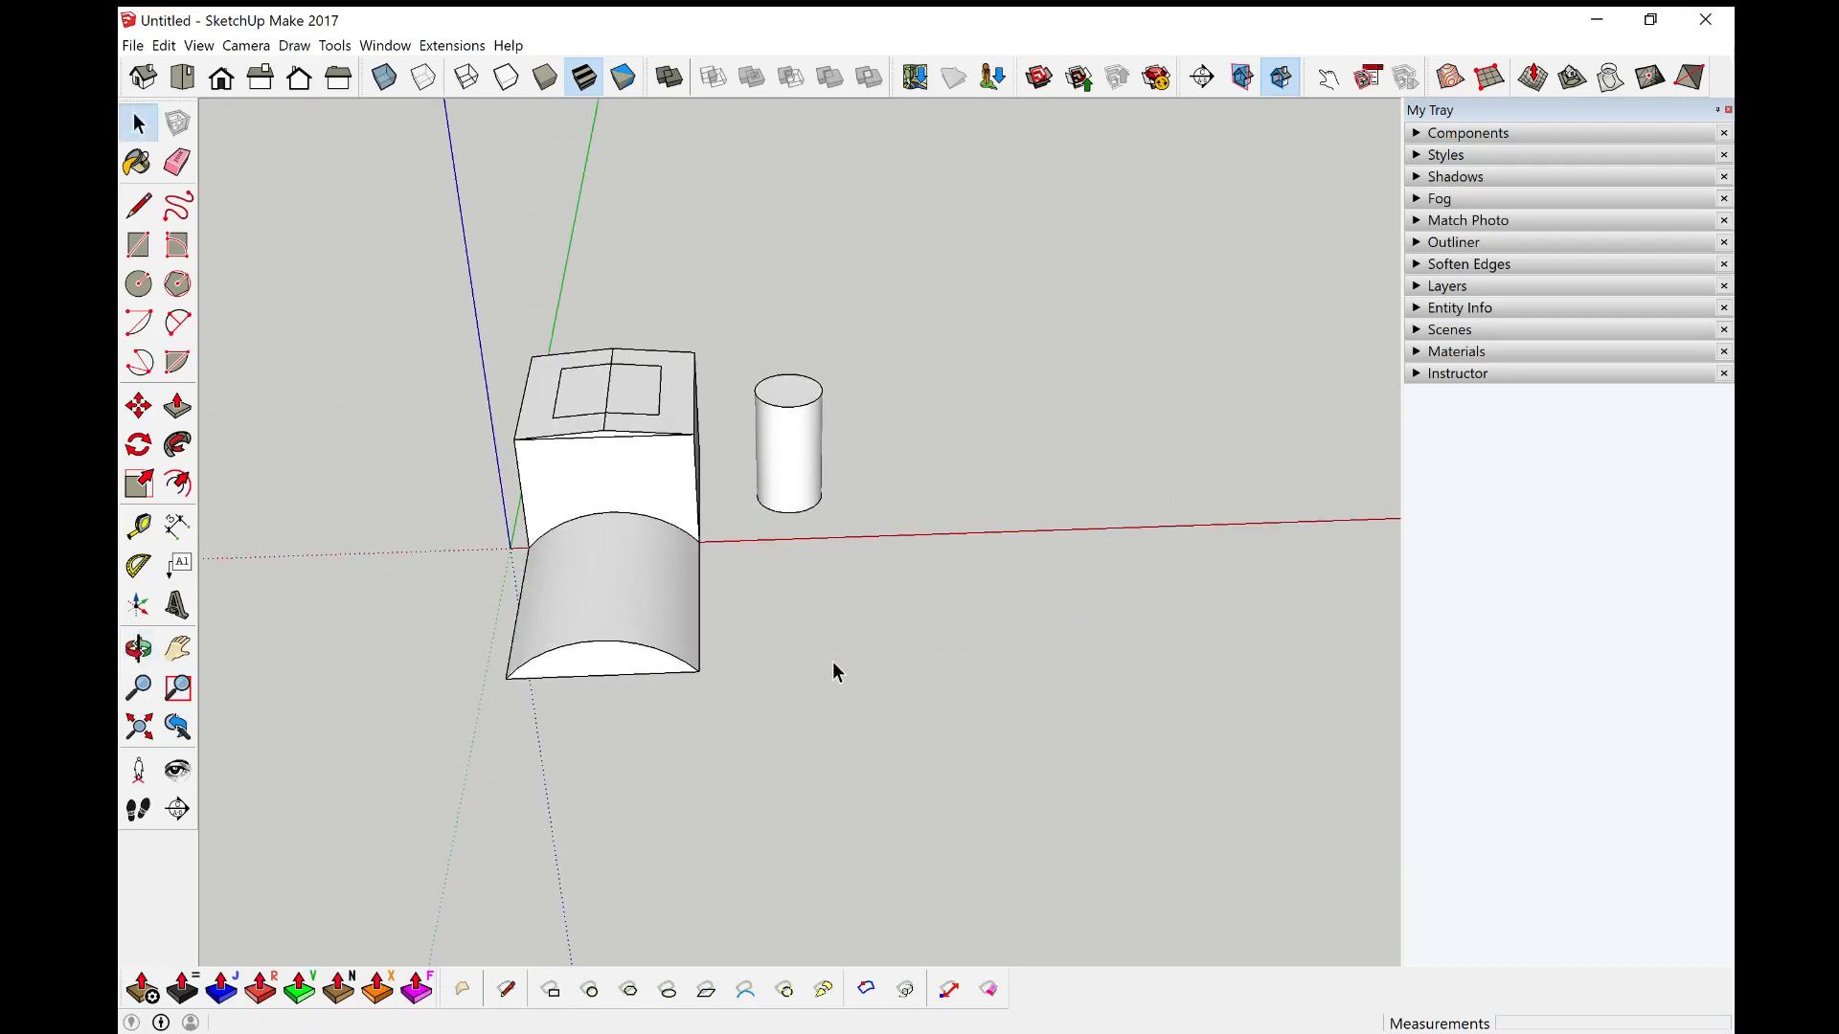